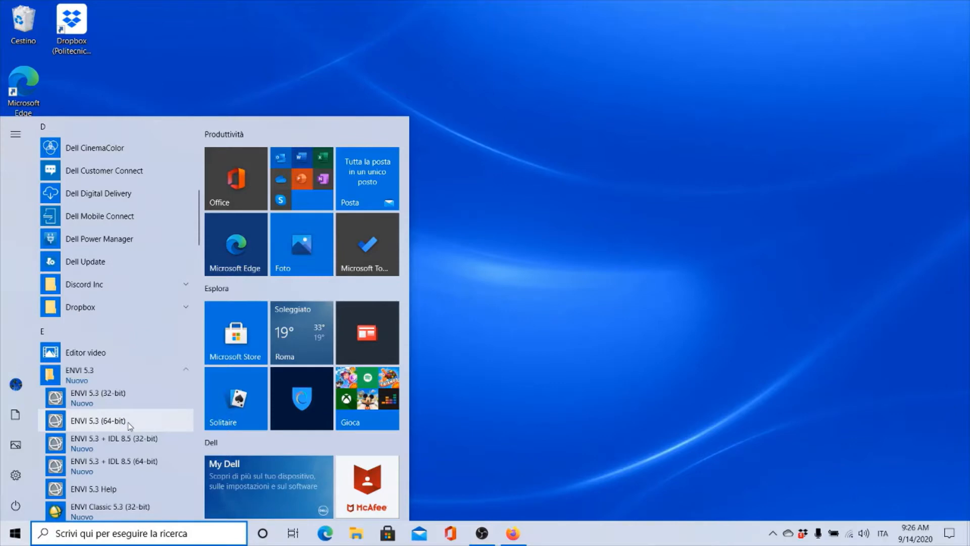
- Launch ENVI 5.3 (64-bit) and collapse the Radiometric Correction folder in the toolbox
click(98, 420)
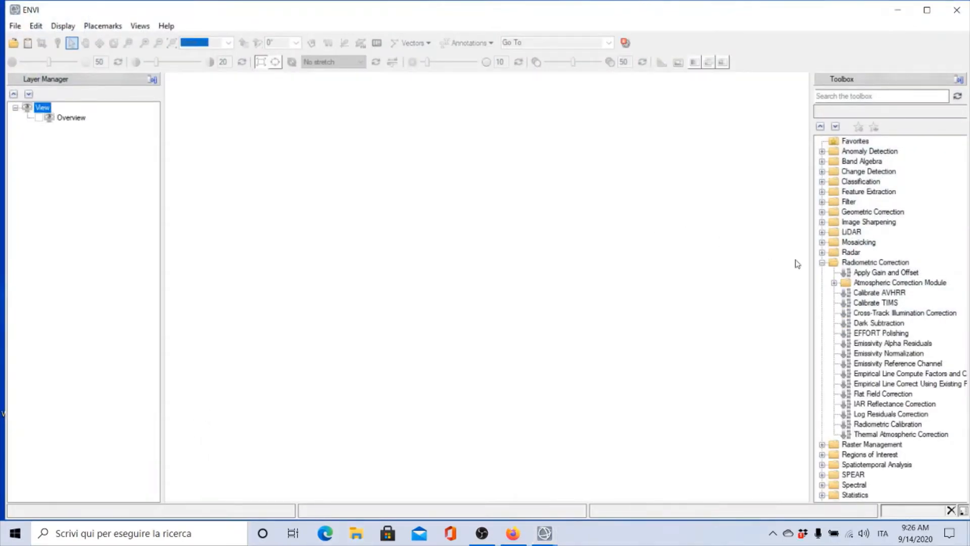
click(822, 262)
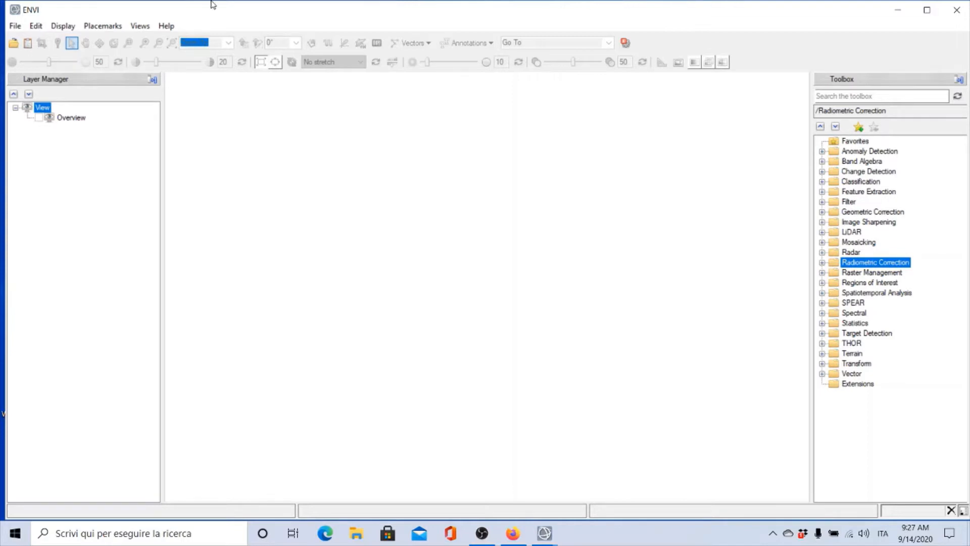
- Open the Landsat GeoTIFF-with-metadata file LC08_L1TP_194029_20200414_20200414_01_RT_MTL.txt from the N-W ITALY Landsat 8 folder
click(14, 31)
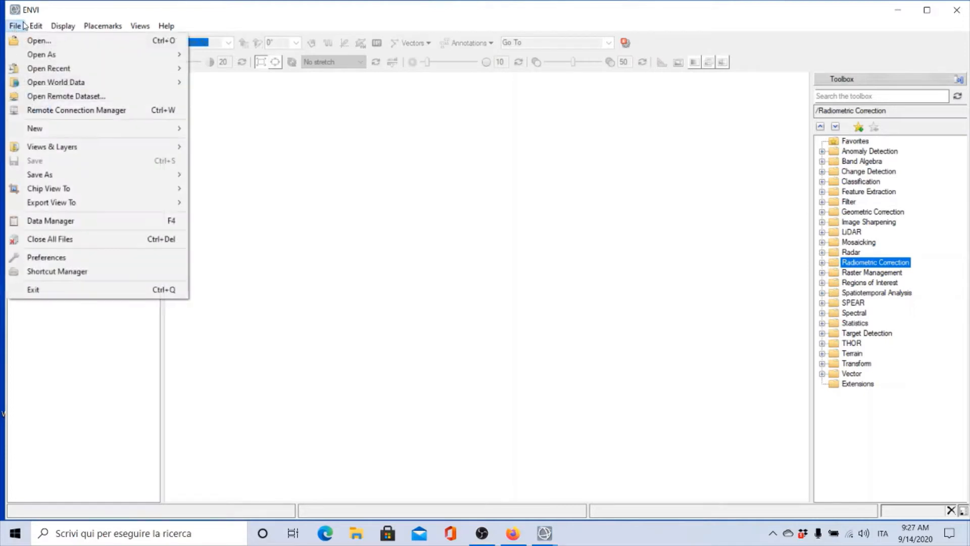
mouse_move(93, 54)
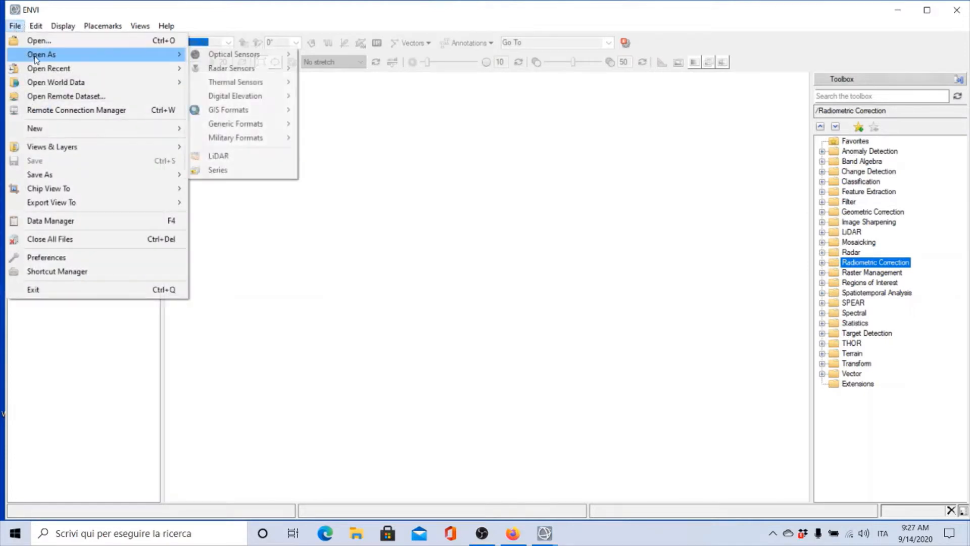
mouse_move(275, 58)
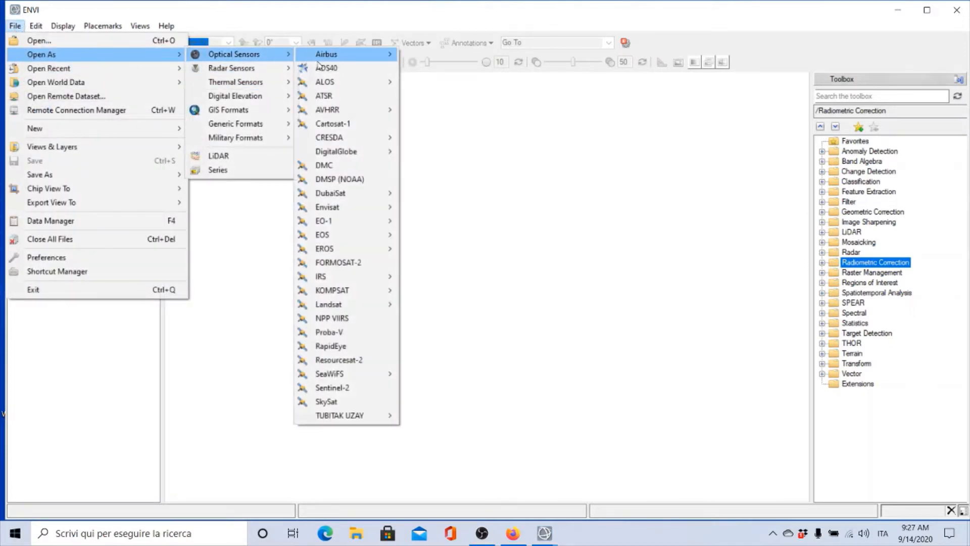
mouse_move(348, 306)
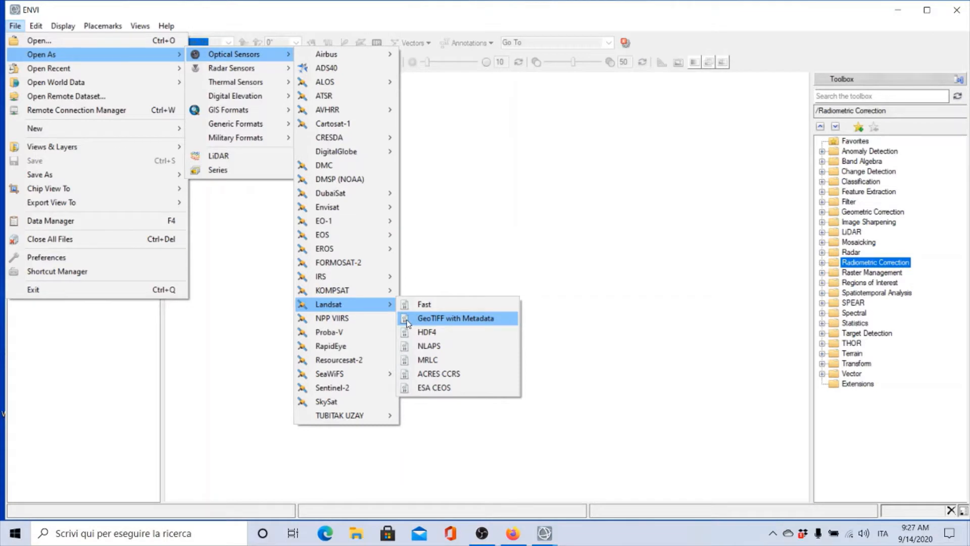
click(408, 320)
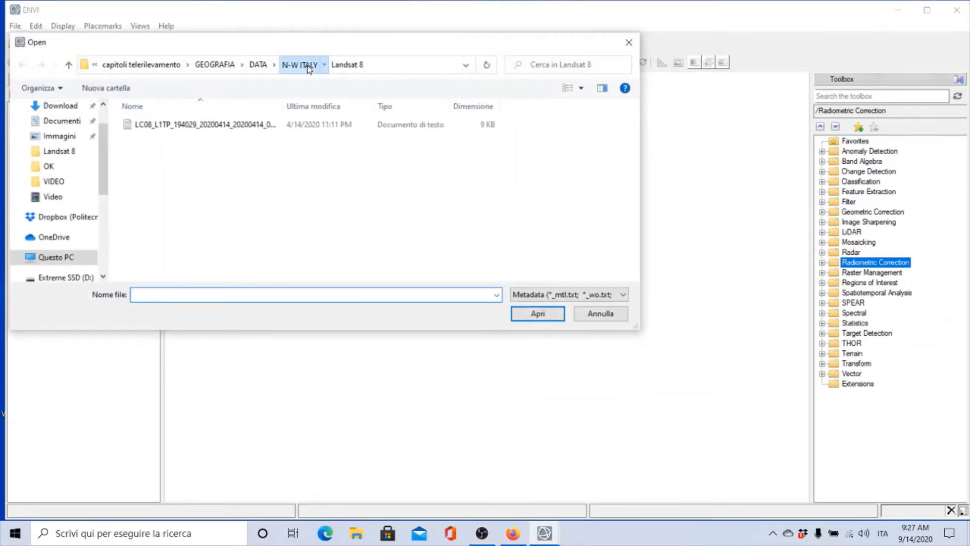
click(311, 67)
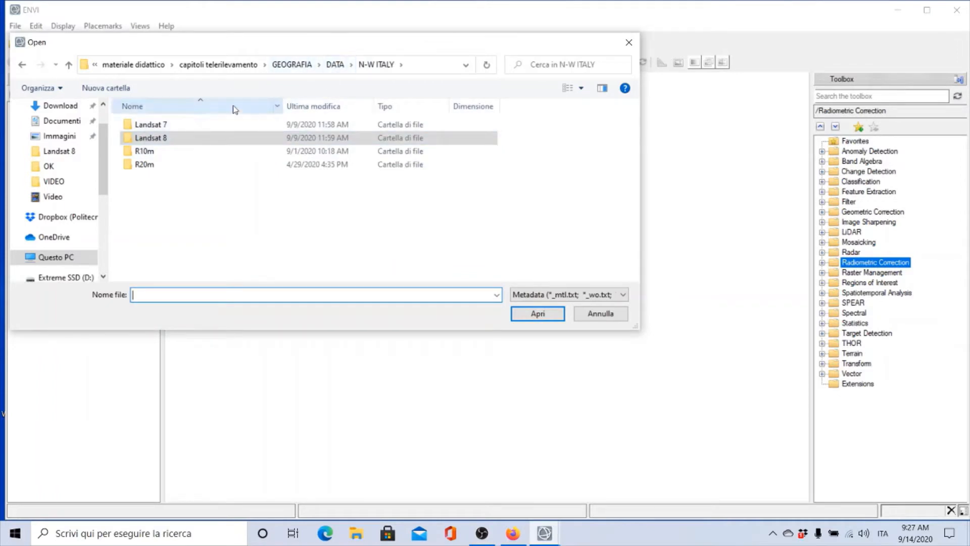
click(165, 140)
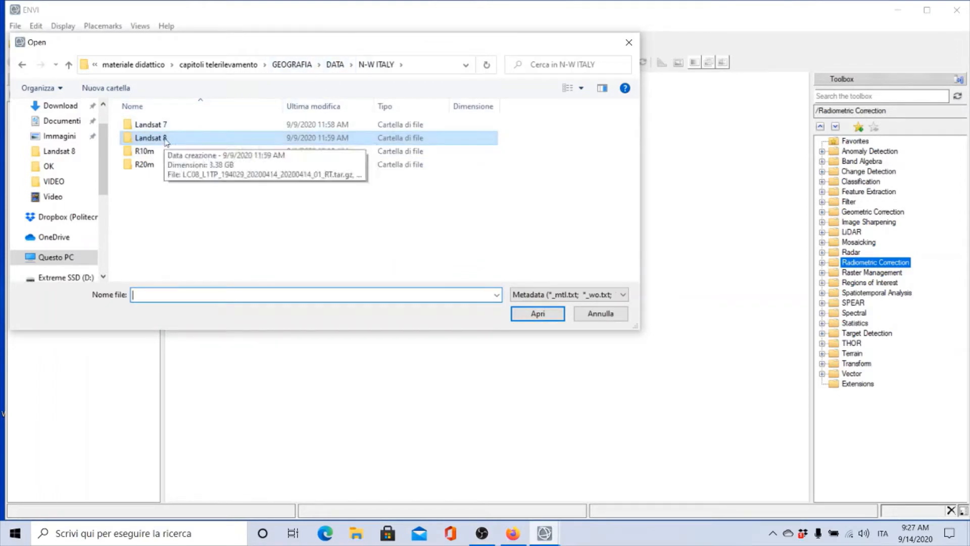
double_click(165, 139)
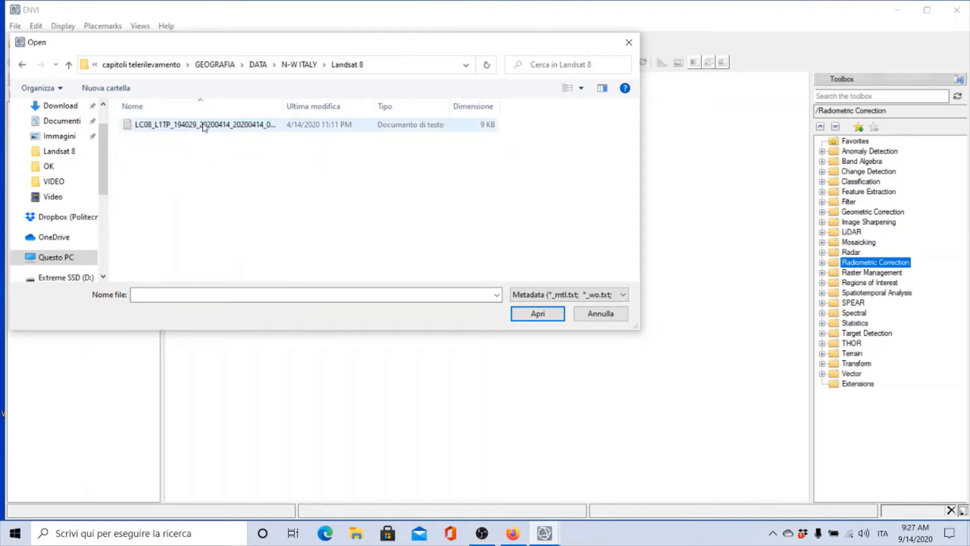
double_click(204, 126)
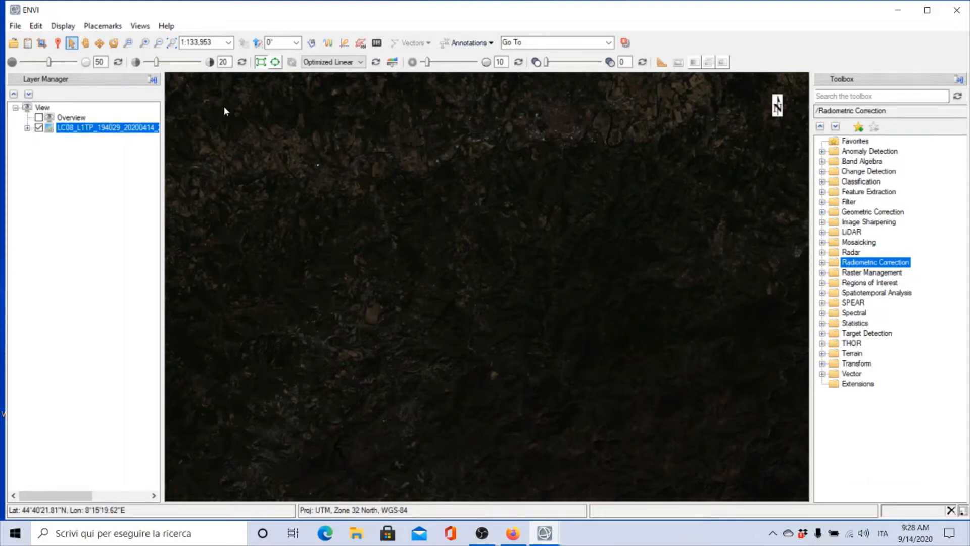
- Review the Landsat 8 datasets and their bands in an enlarged Data Manager, and close it
click(27, 44)
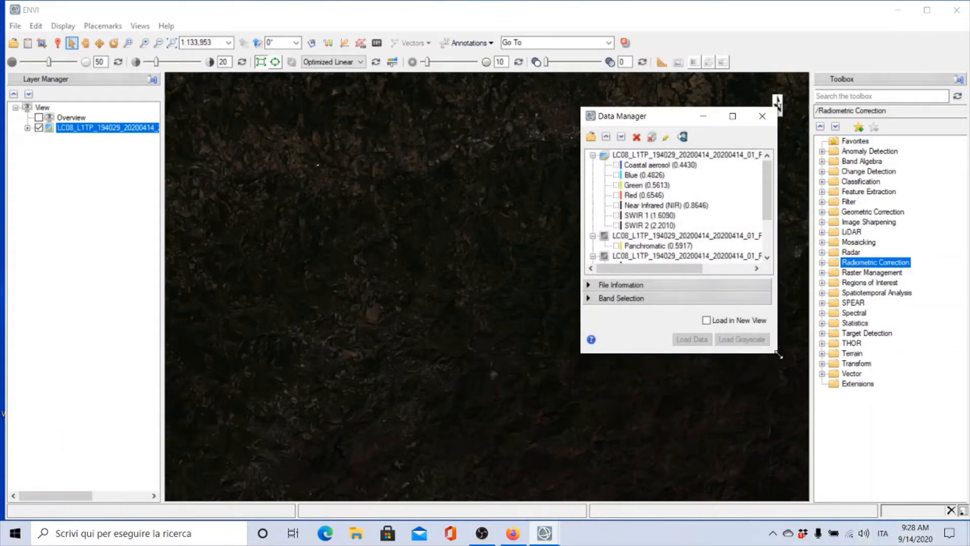
drag(778, 355, 825, 419)
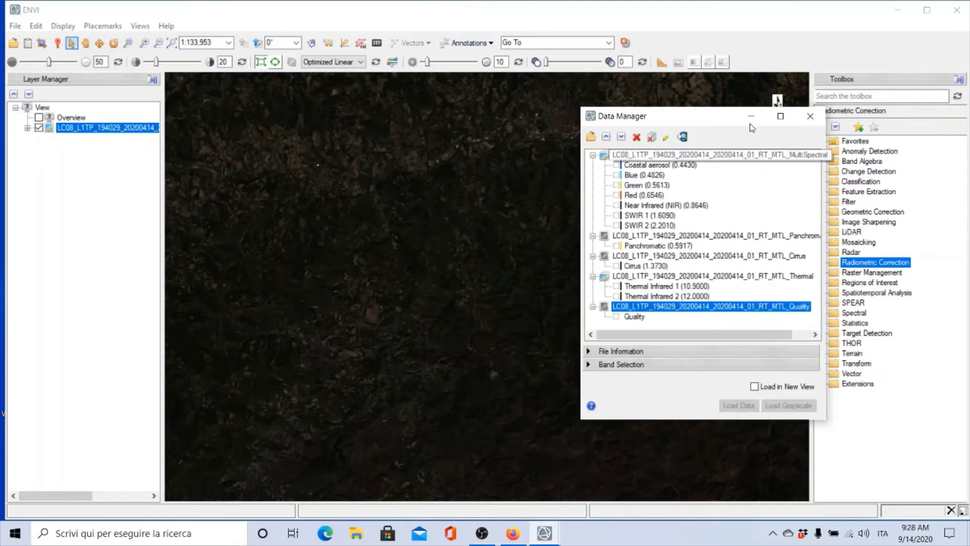
drag(704, 123, 626, 116)
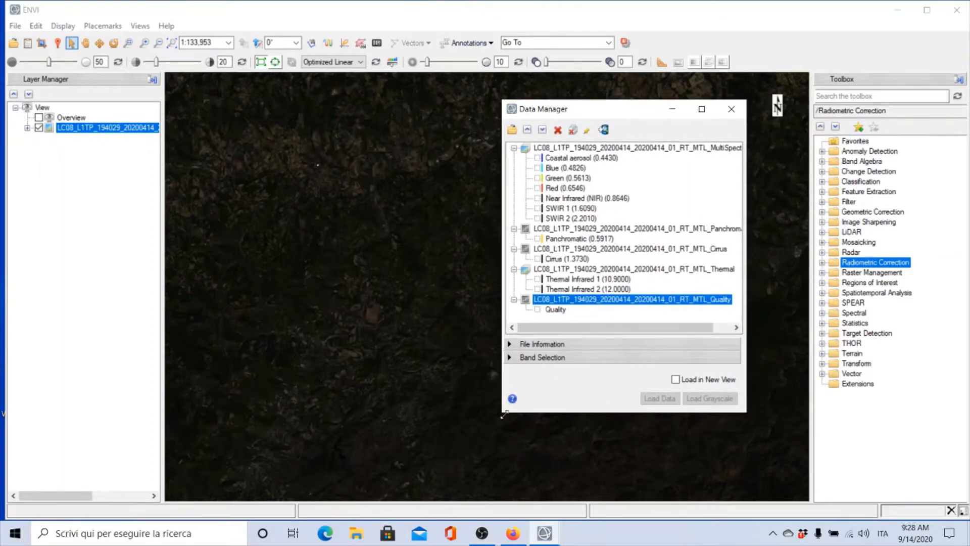
drag(503, 413, 423, 420)
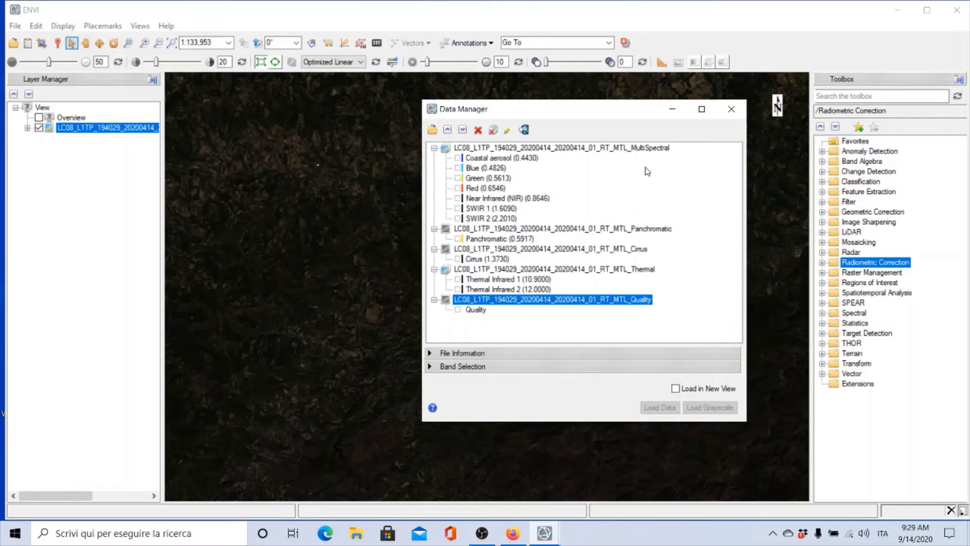
click(732, 110)
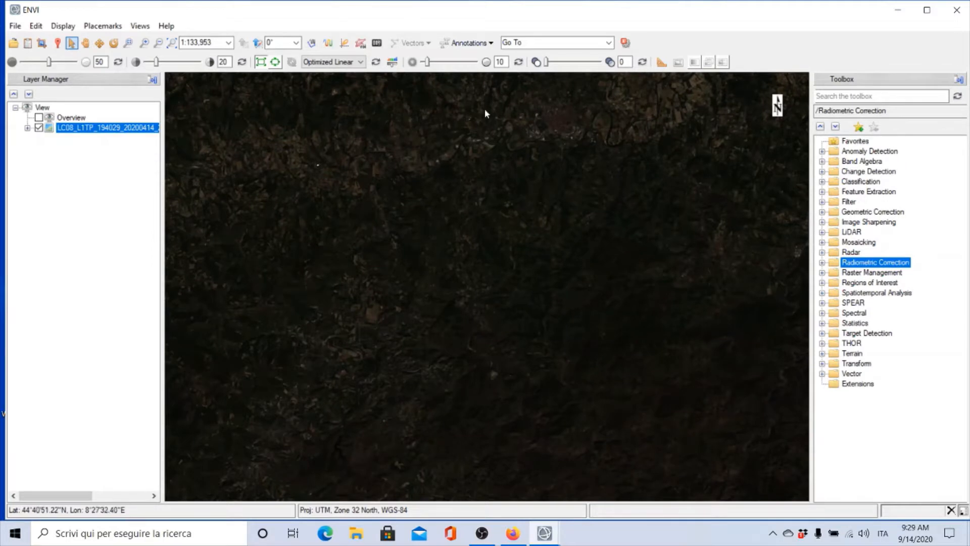
- Expand the Landsat layer's RGB bands and compute its quick statistics, examining the basic statistics of Band 1
click(27, 127)
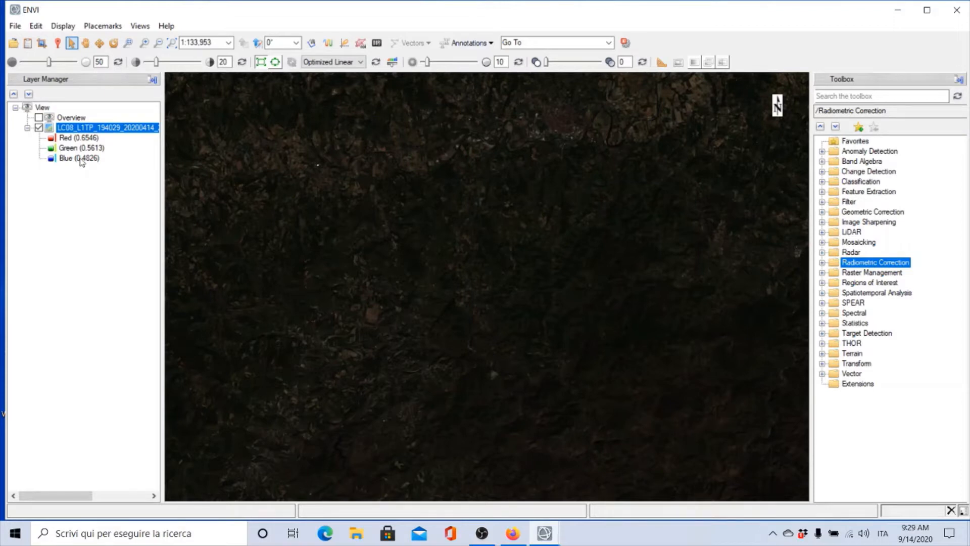
right_click(77, 129)
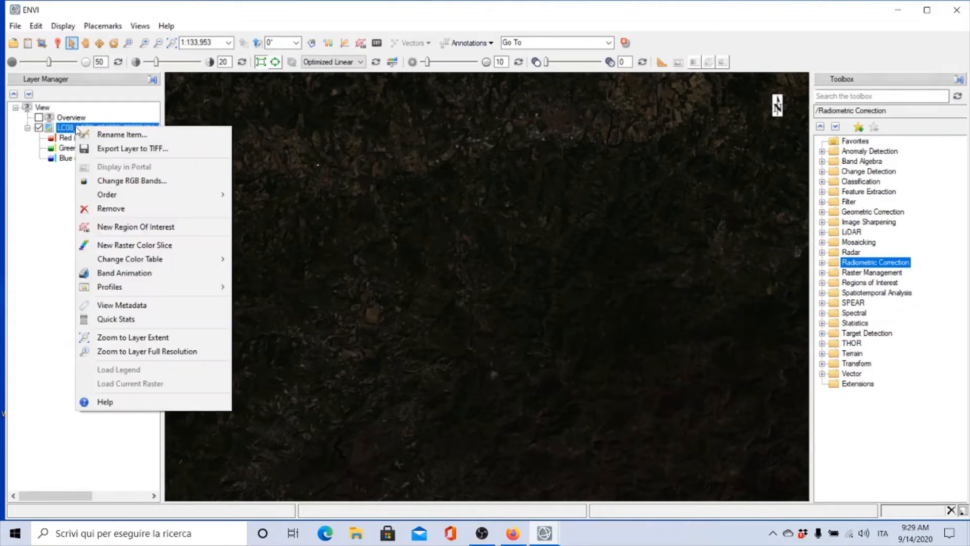
click(114, 323)
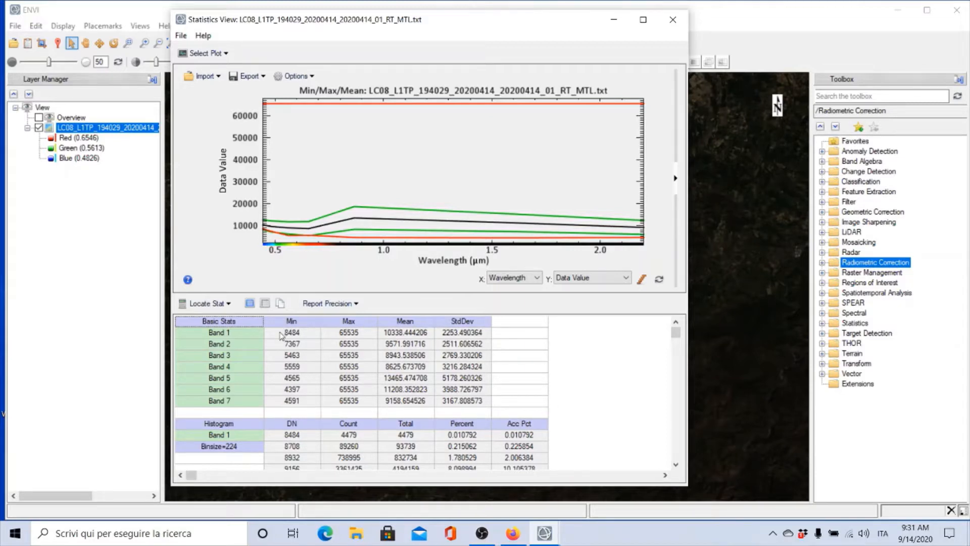
click(232, 335)
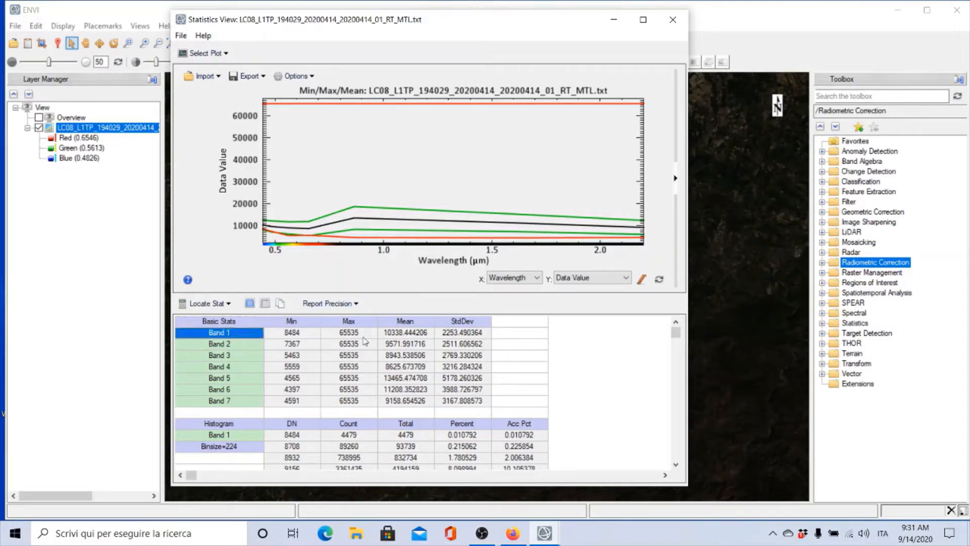
click(407, 334)
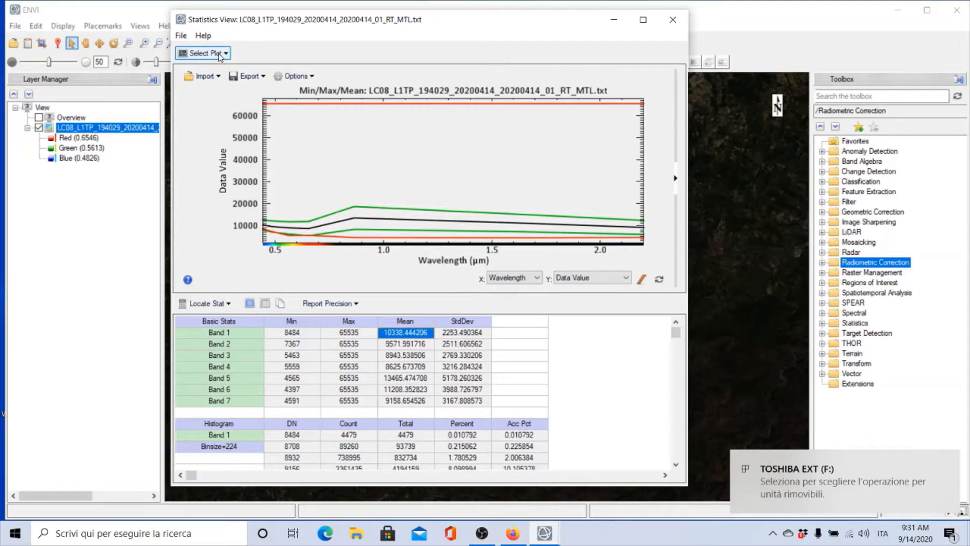
- Plot the histograms of Bands 1, 2 and 3 together for comparison, and close the statistics view
click(220, 53)
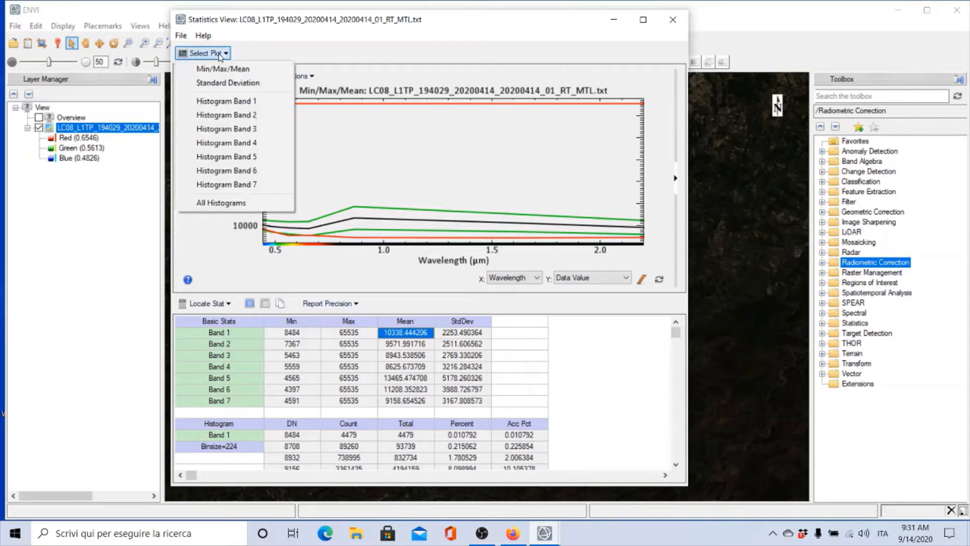
click(231, 102)
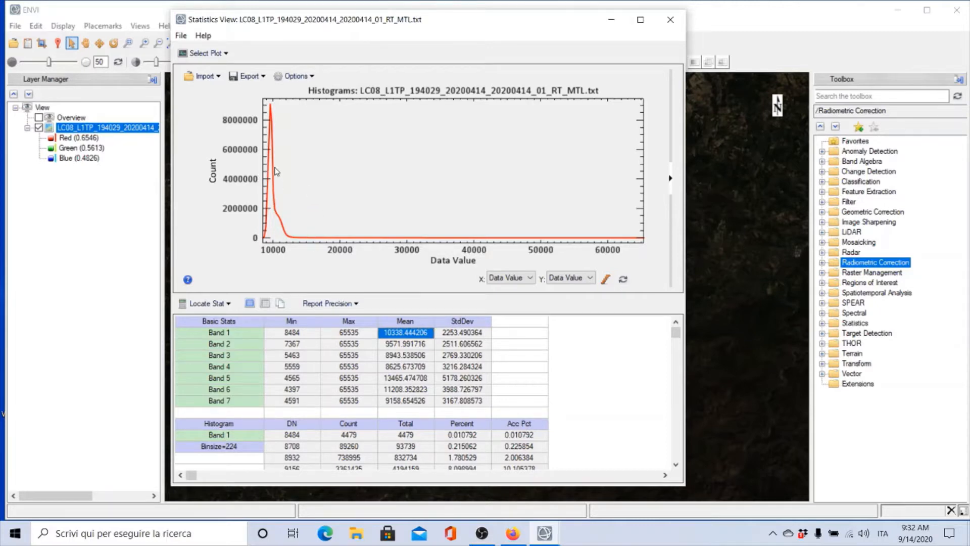
click(200, 55)
click(226, 101)
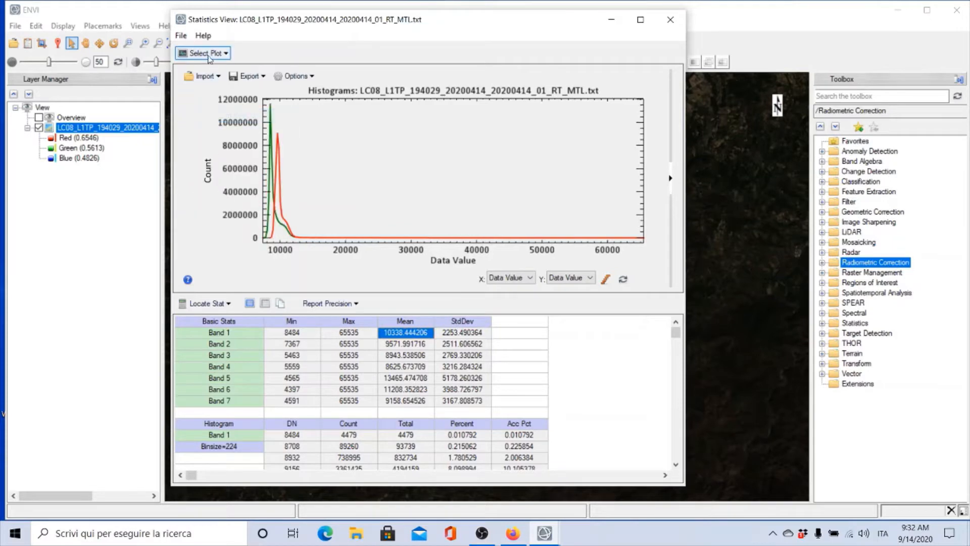
click(207, 54)
click(226, 129)
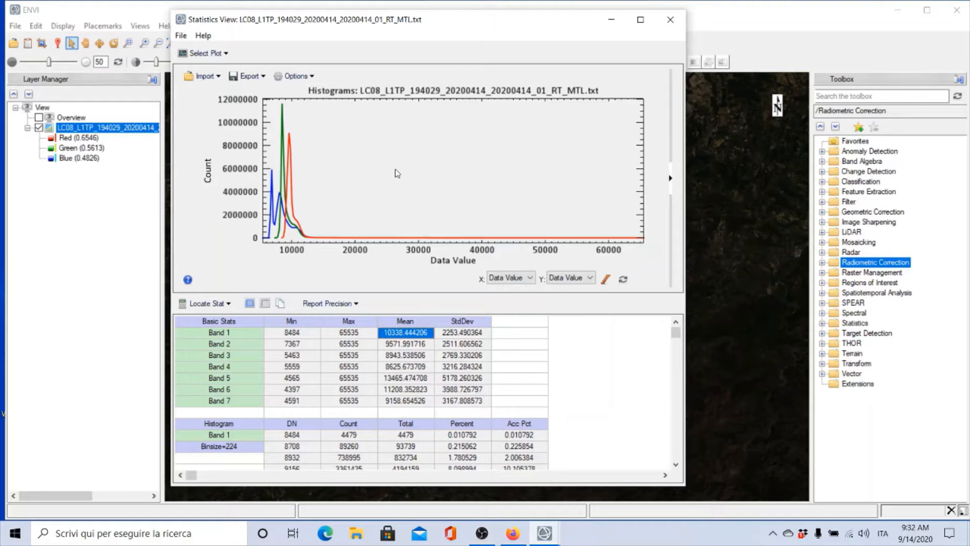
click(667, 23)
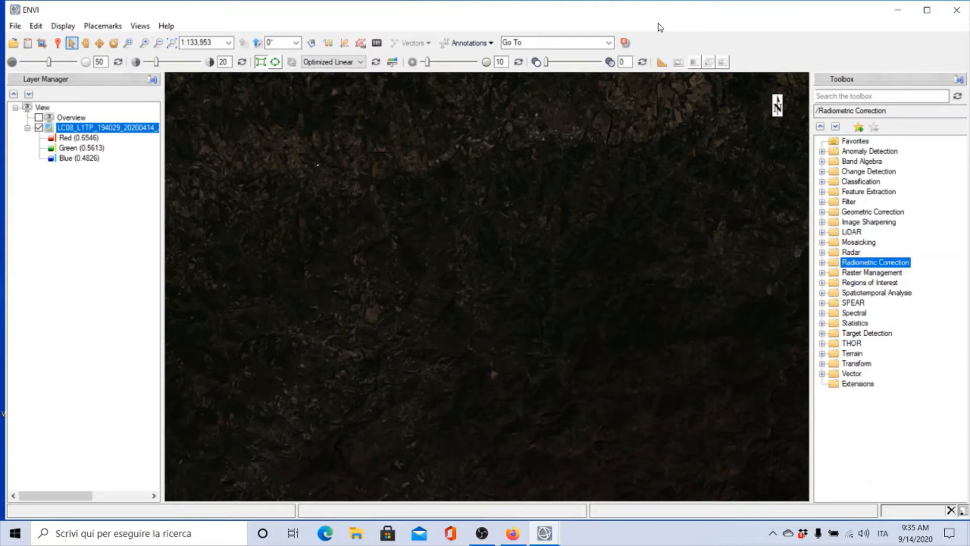
- View the multispectral layer's metadata, examining its raster properties, map information, coordinate system and extents
right_click(116, 129)
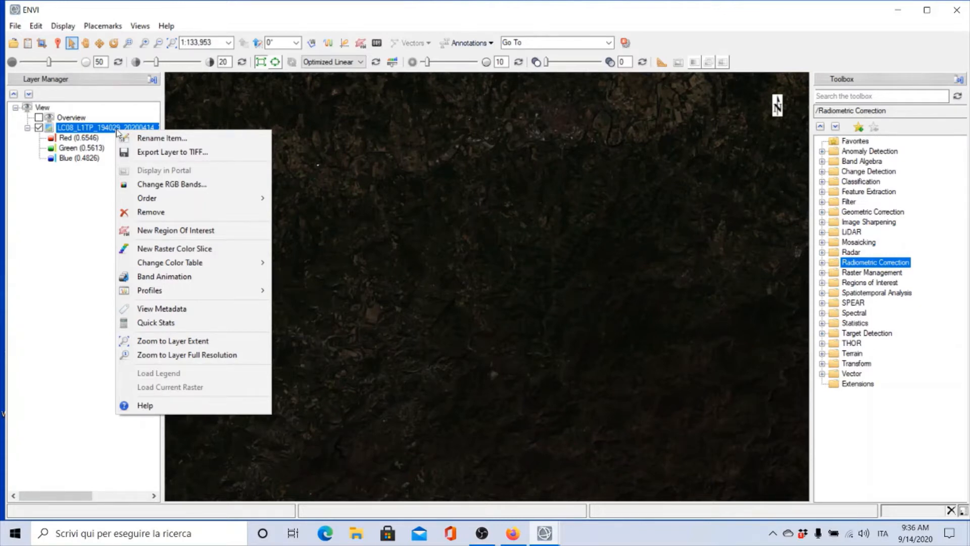
click(167, 310)
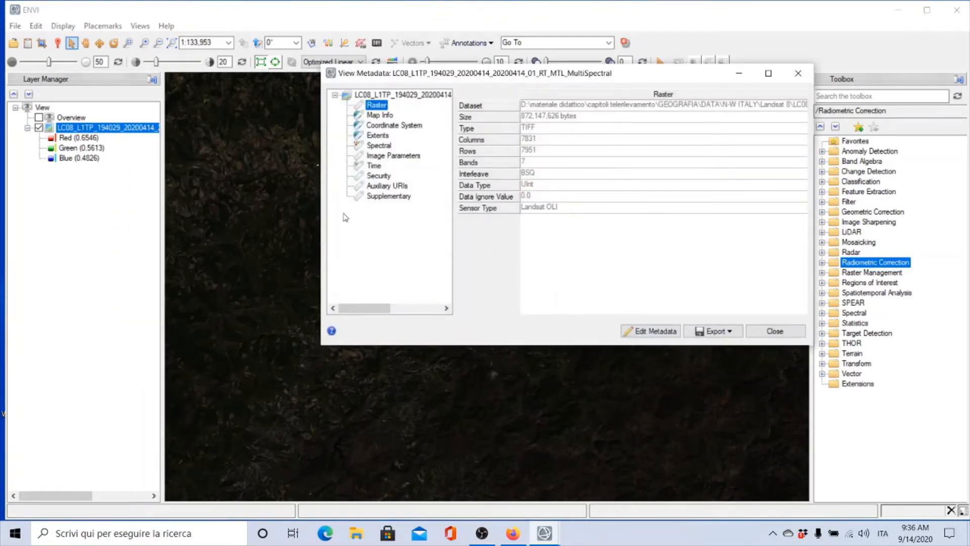
click(387, 118)
click(392, 128)
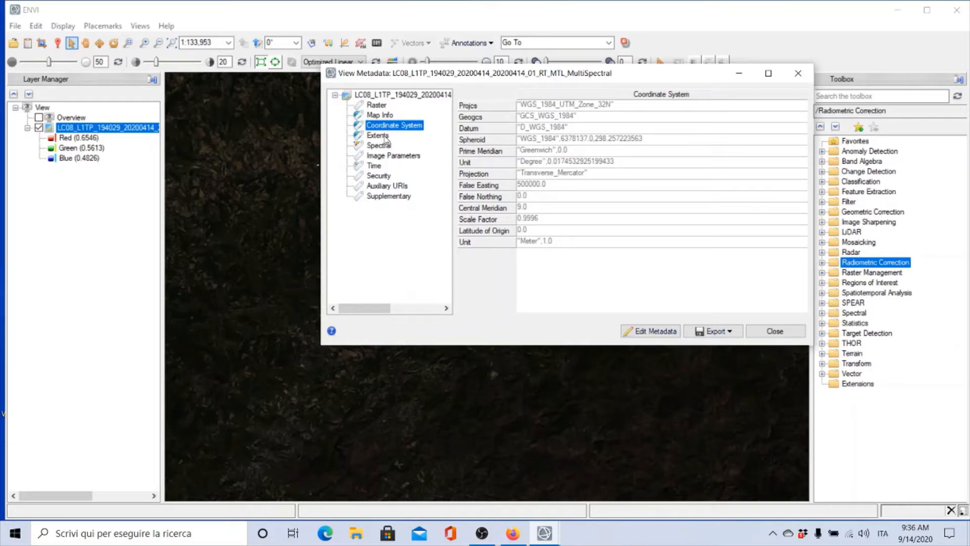
click(385, 137)
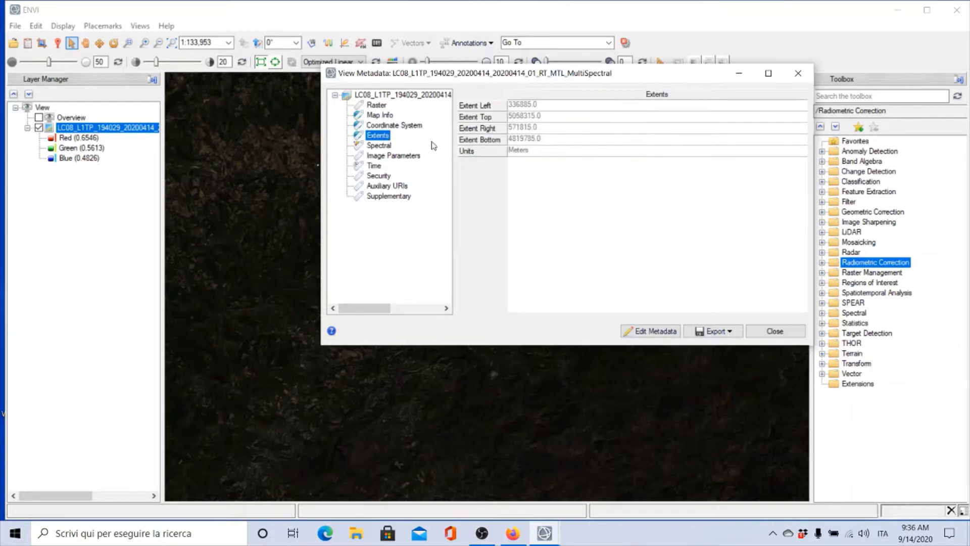
- Examine the spectral metadata with band wavelengths, gains and offsets in a maximized view, and close the metadata
click(380, 147)
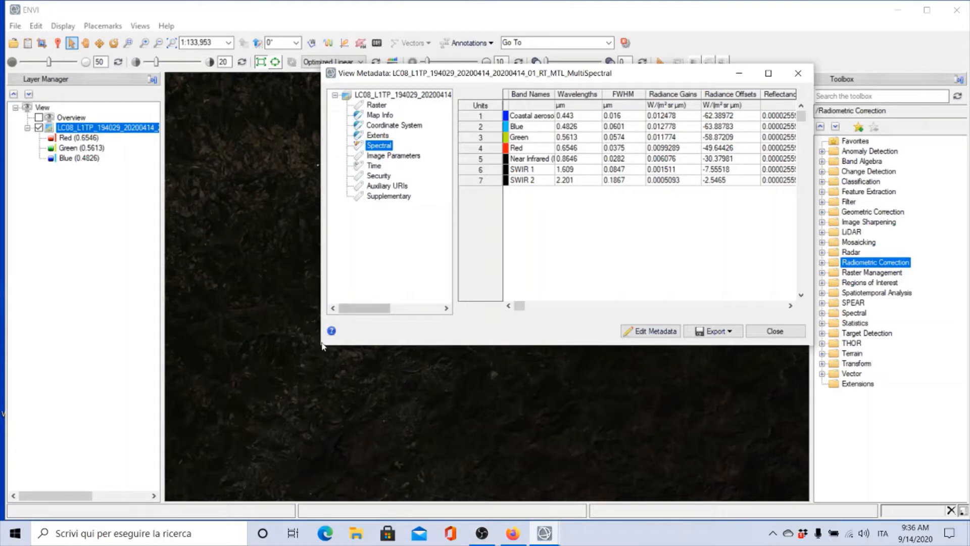
drag(319, 347, 225, 398)
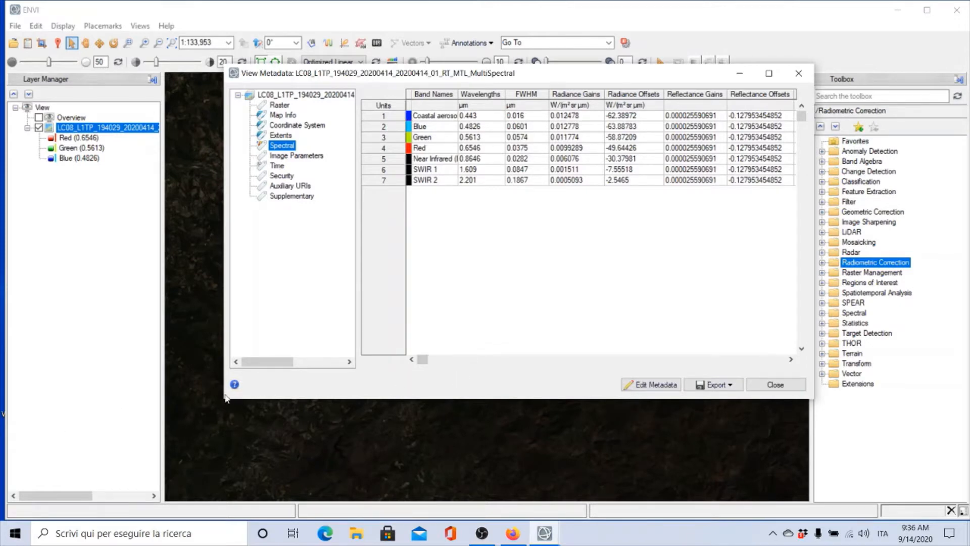
click(769, 73)
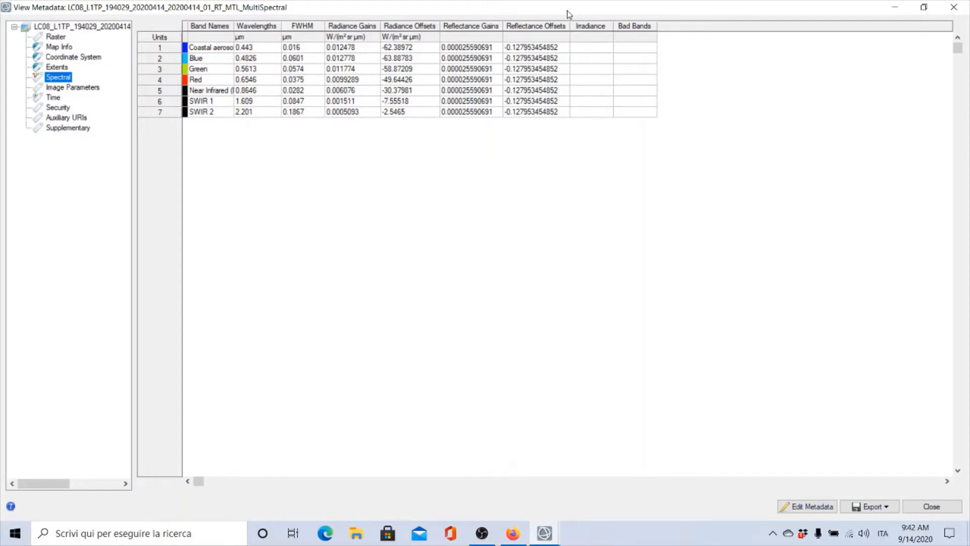
click(954, 7)
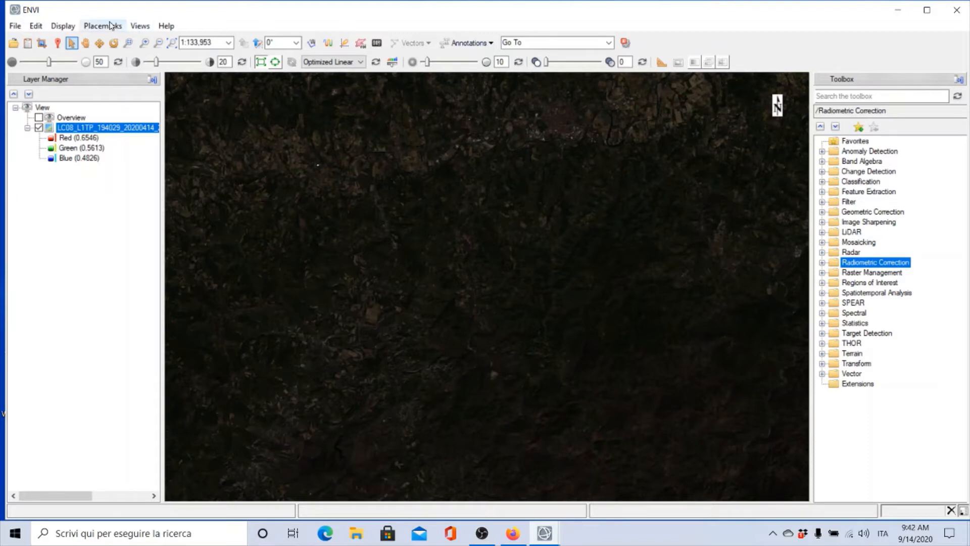
click(60, 27)
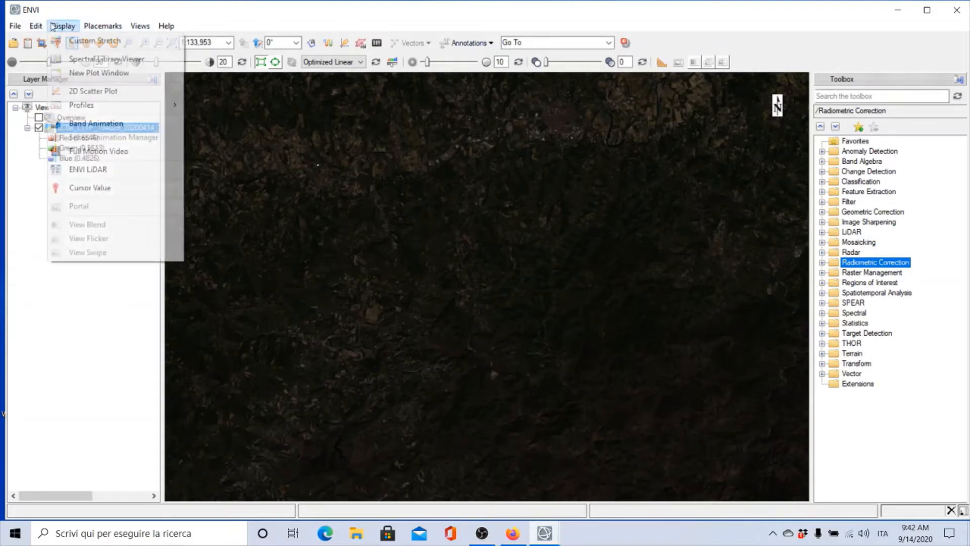
mouse_move(166, 26)
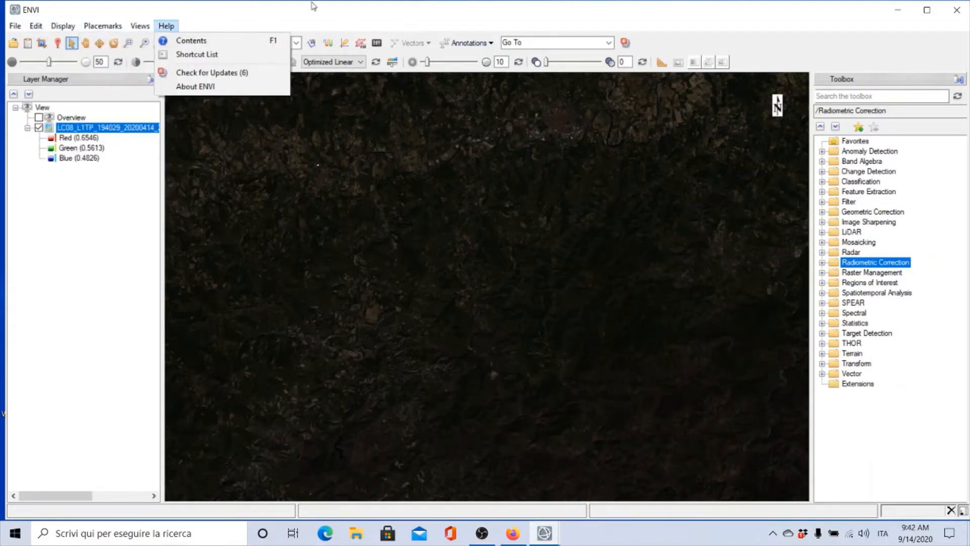
click(339, 15)
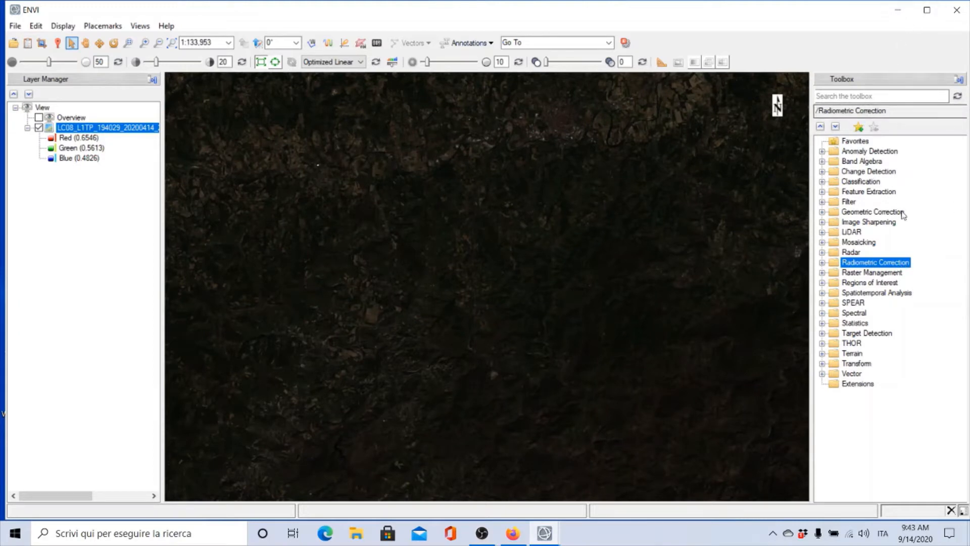
- Expand the Radiometric Correction tools and launch Radiometric Calibration
click(854, 254)
click(859, 262)
click(822, 263)
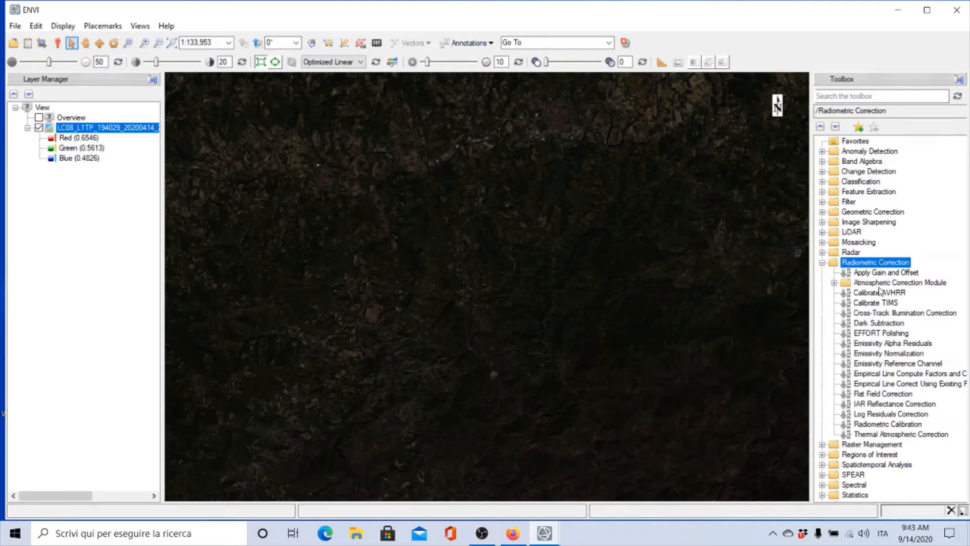
click(869, 427)
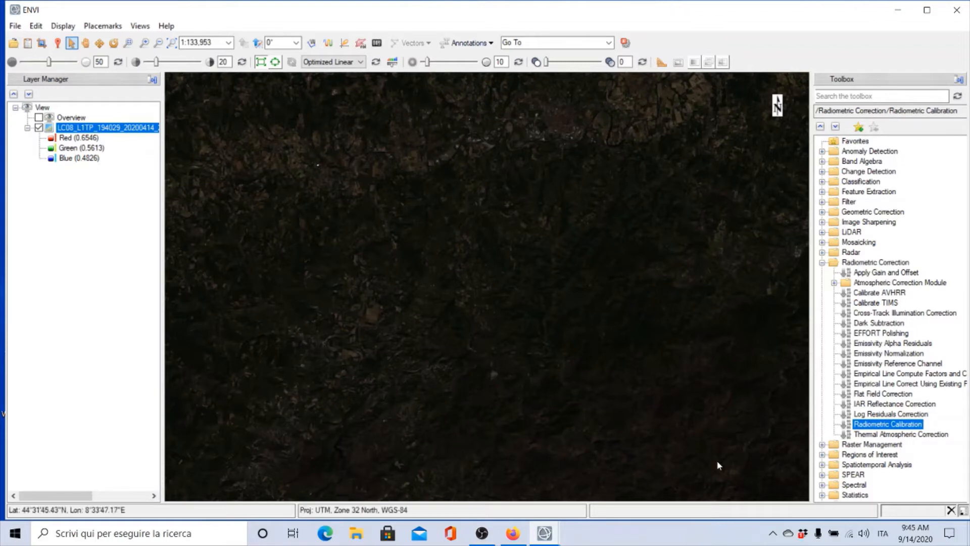
double_click(865, 424)
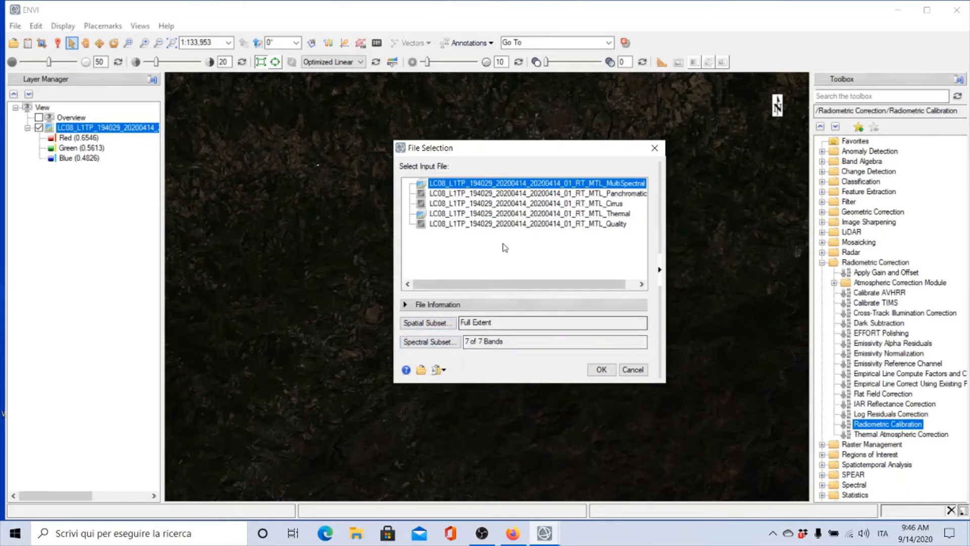
- Check the Panchromatic, Cirrus and Thermal files as calibration inputs in turn, and reselect the MultiSpectral file
click(479, 197)
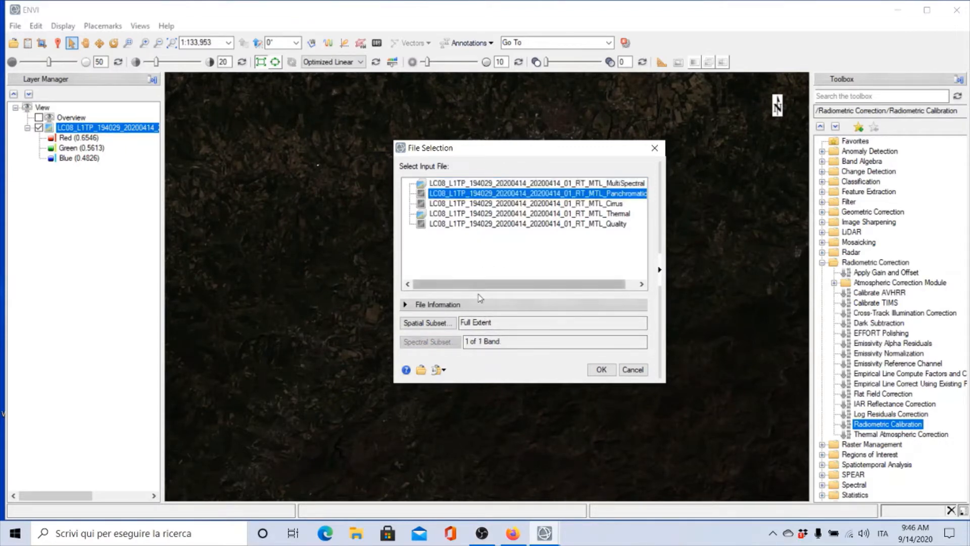
click(484, 204)
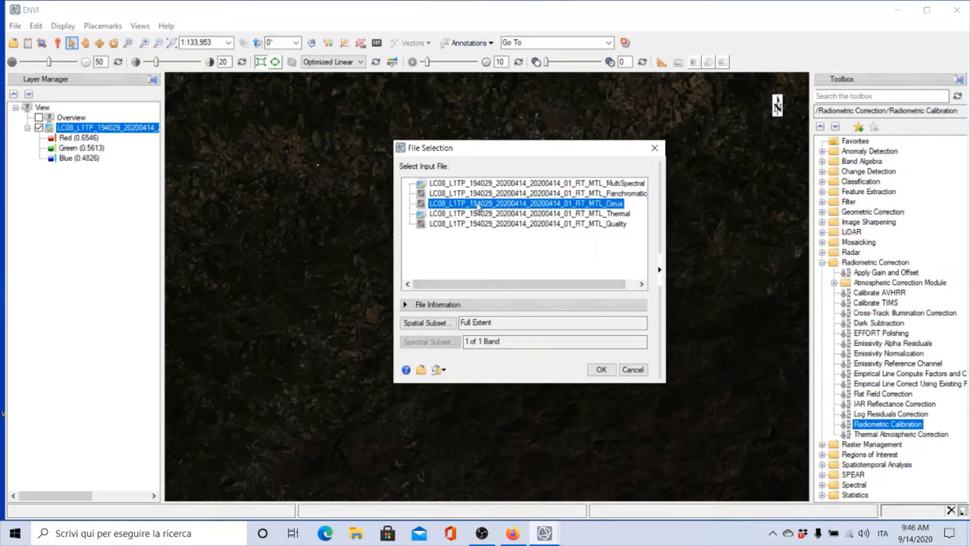
click(484, 213)
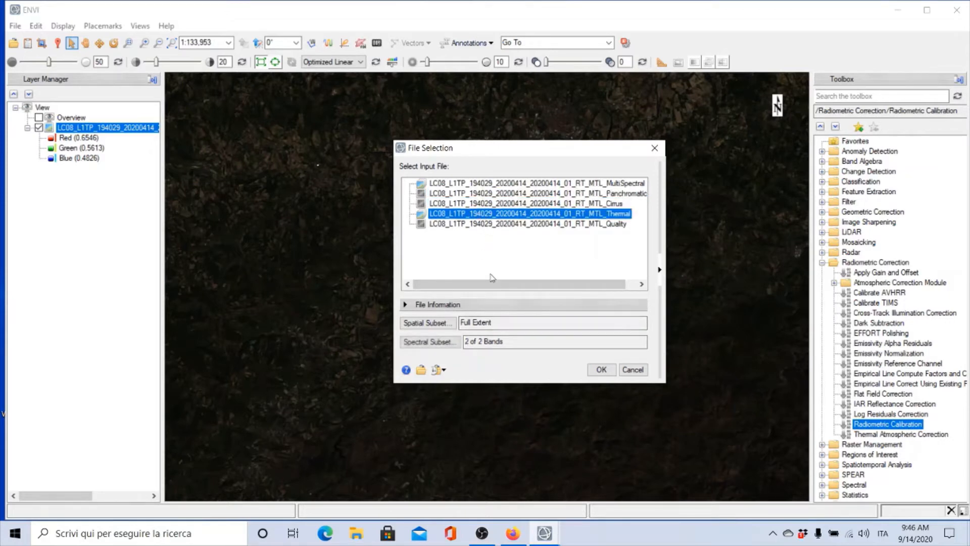
click(530, 183)
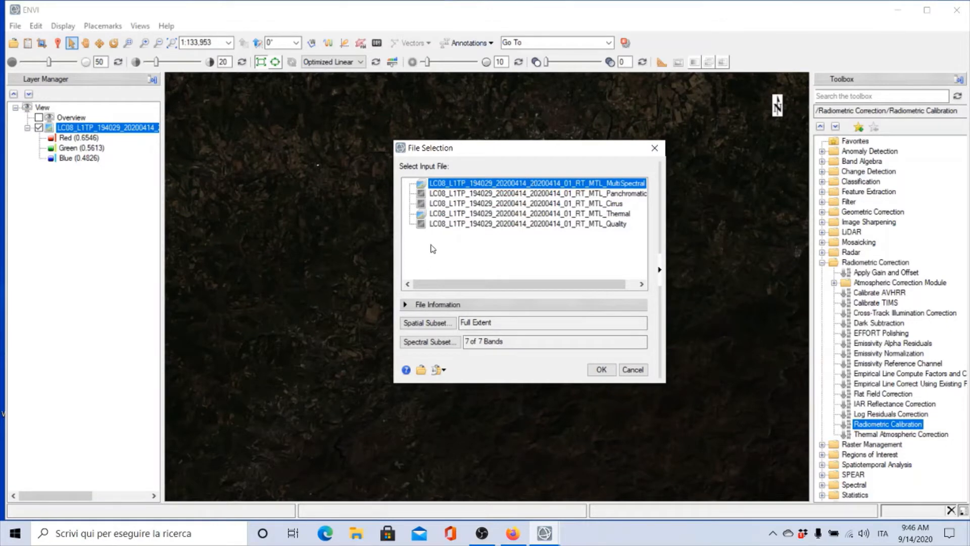
- Expand the MultiSpectral file's information and examine its dimensions, data type, sensor, projection, pixel size and wavelength range
click(404, 305)
drag(559, 152, 563, 111)
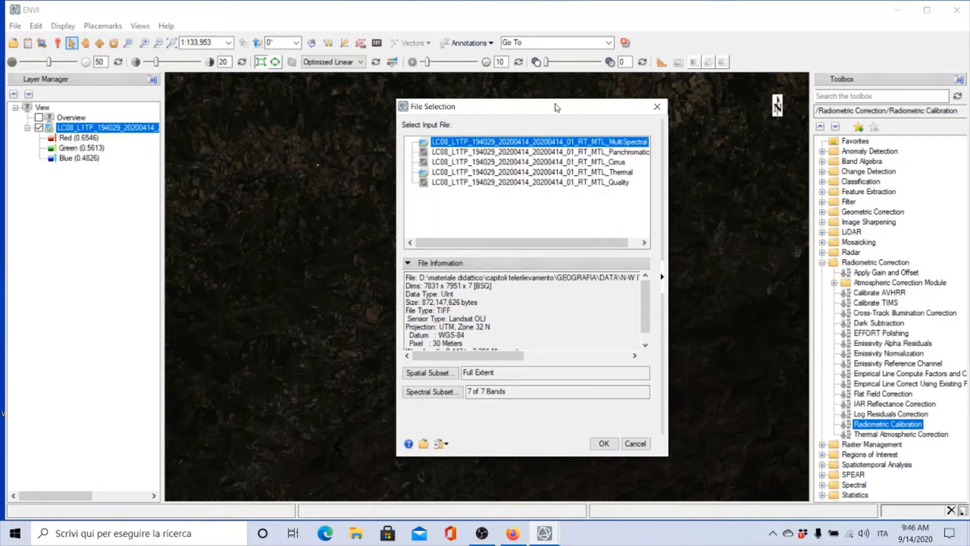
scroll(640, 299, down, 1)
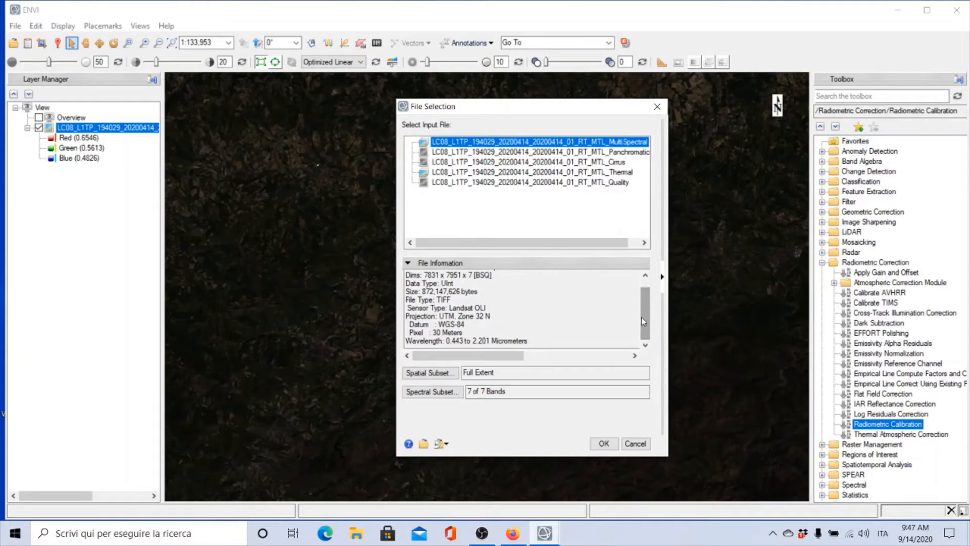
scroll(643, 303, up, 1)
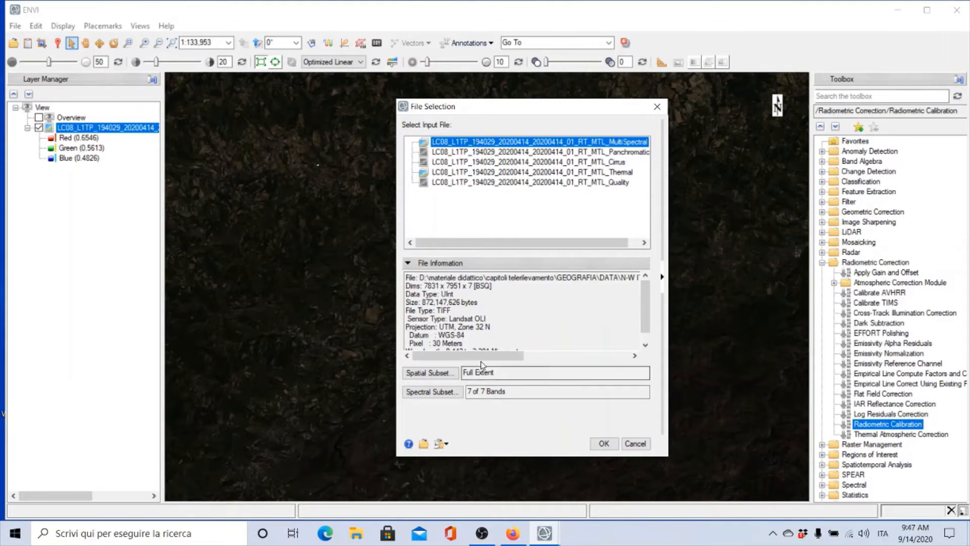
- Draw a spatial subset of about 3143 by 2786 pixels, move it towards the scene's centre, and restore the full extent
click(432, 372)
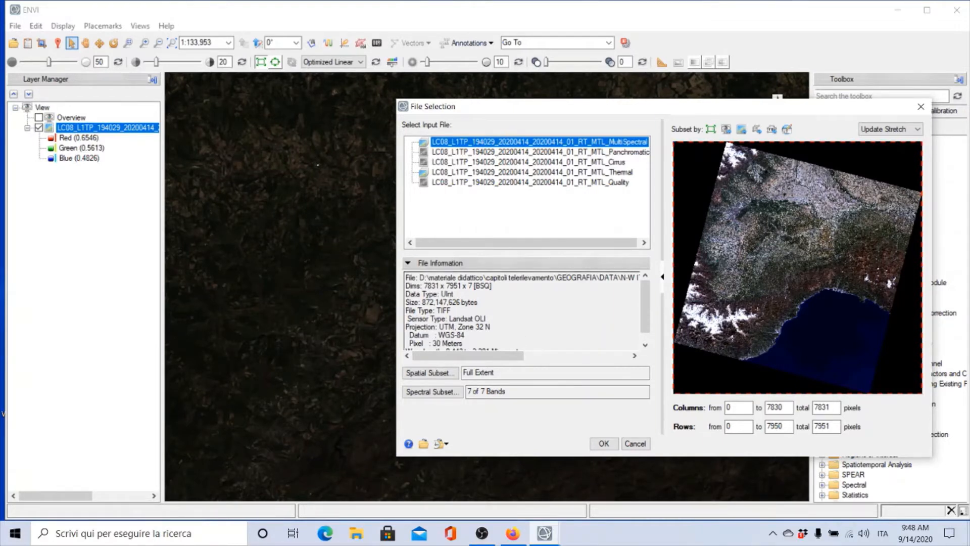
drag(713, 107, 607, 110)
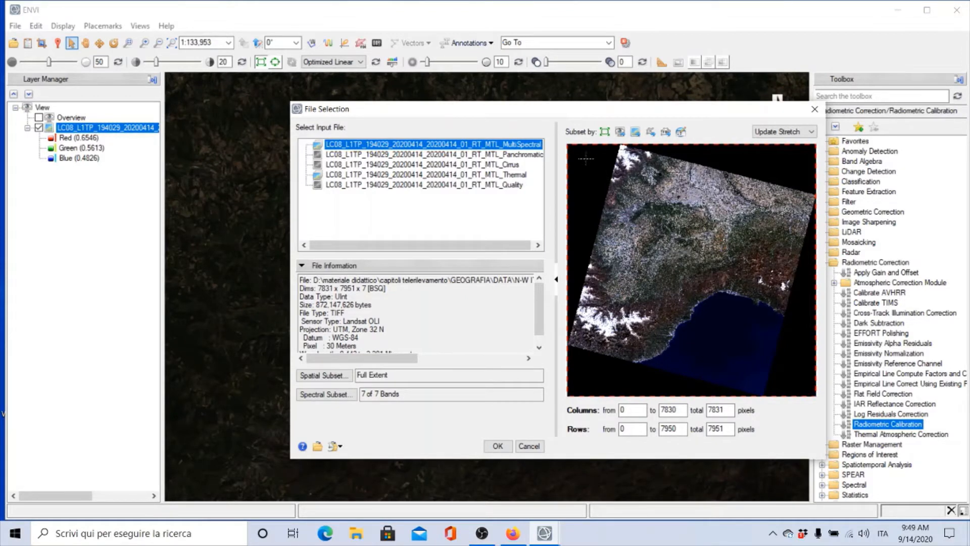
drag(566, 147, 667, 236)
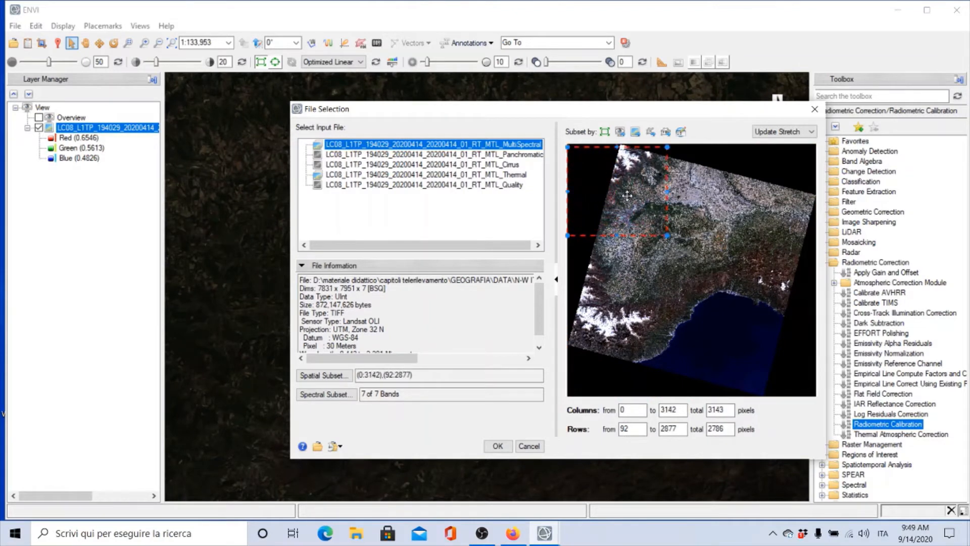
drag(627, 196, 691, 232)
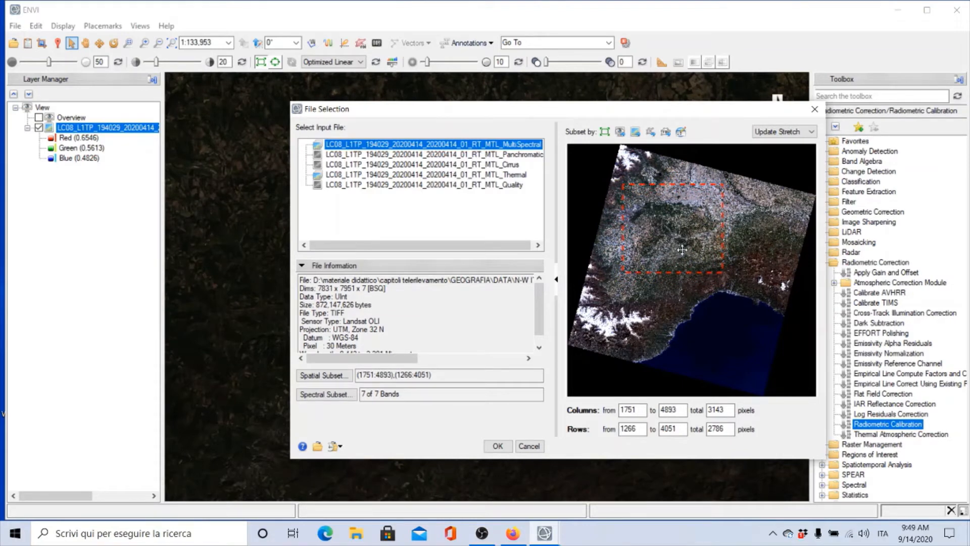
click(605, 133)
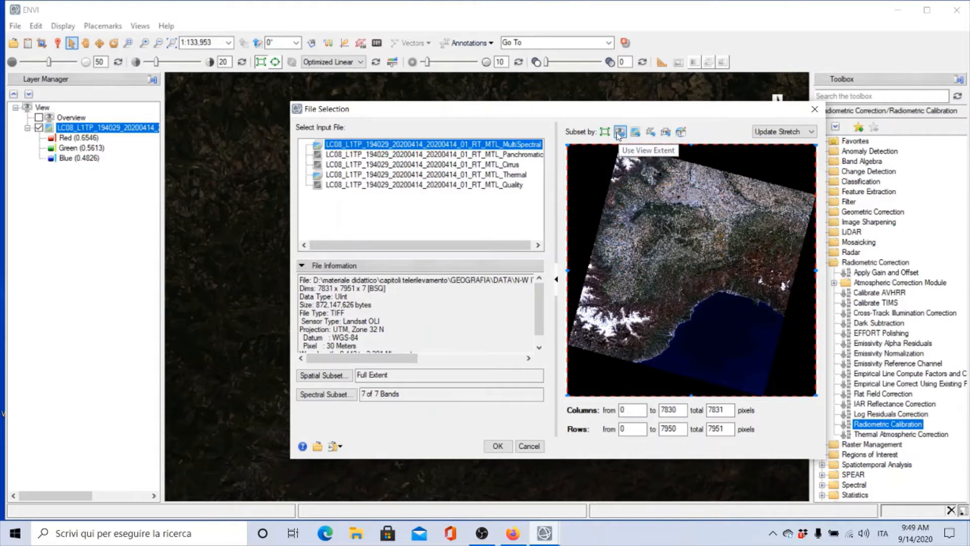
- Try the view extent and another raster as the spatial subset, and restore the full extent
click(617, 134)
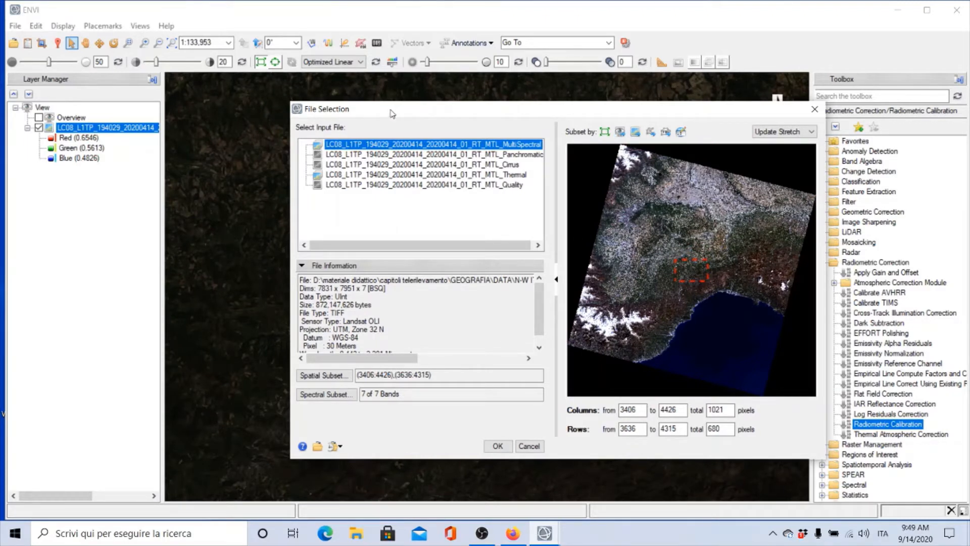
drag(389, 108, 343, 81)
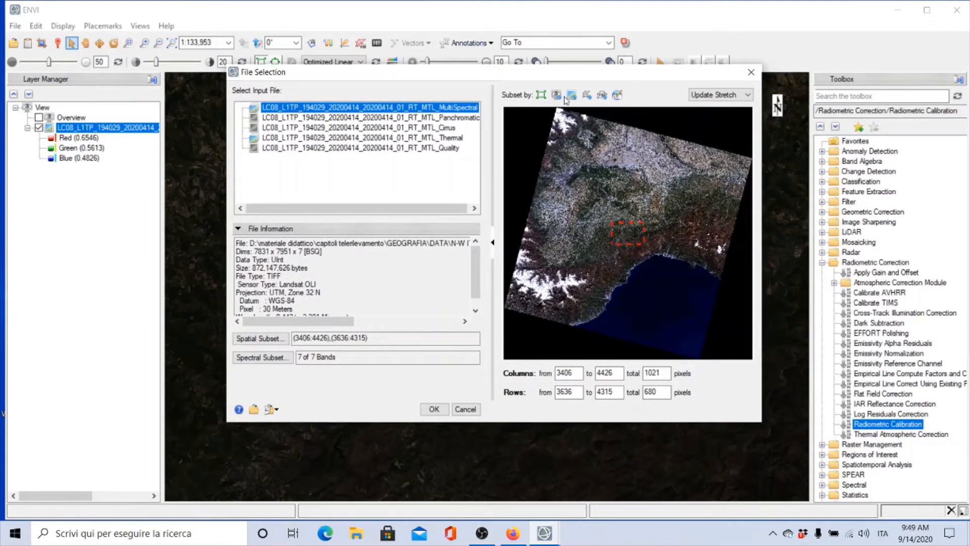
click(570, 96)
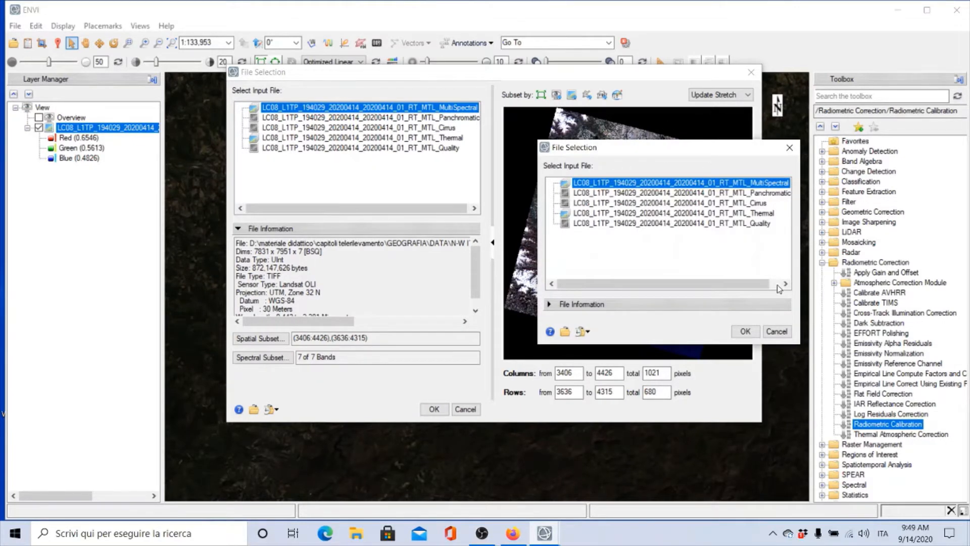
click(776, 331)
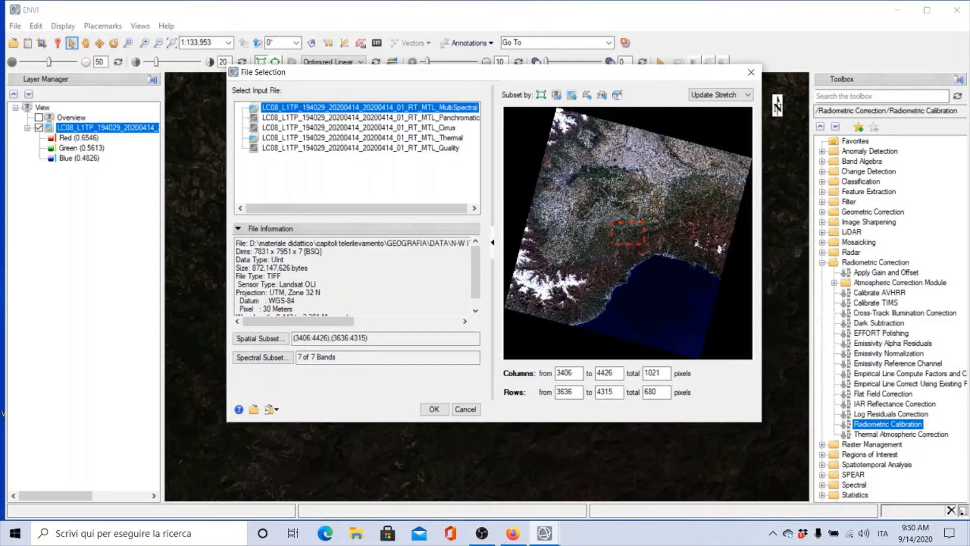
click(541, 96)
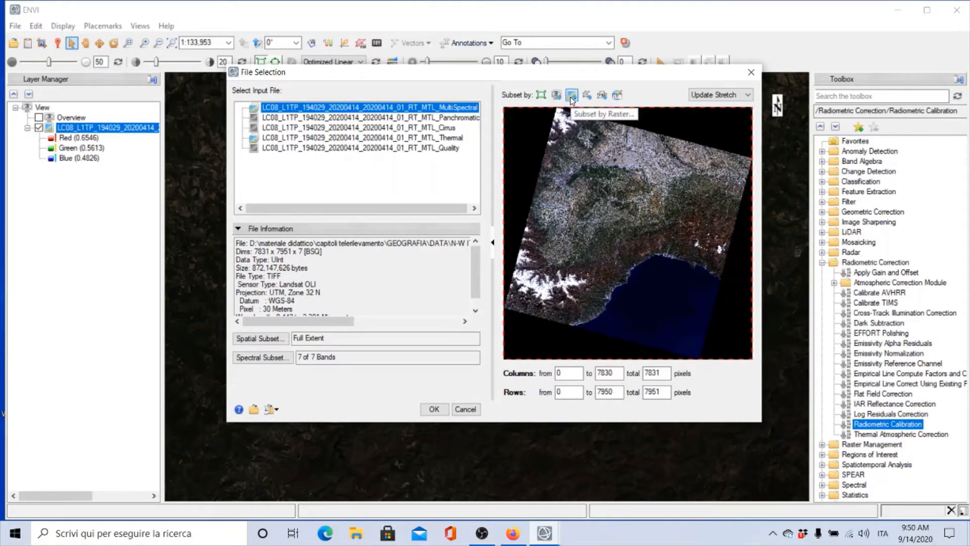
- Apply the view extent as the subset, move it to columns 2570–3590 and rows 1905–2584, and restore the full extent
click(556, 95)
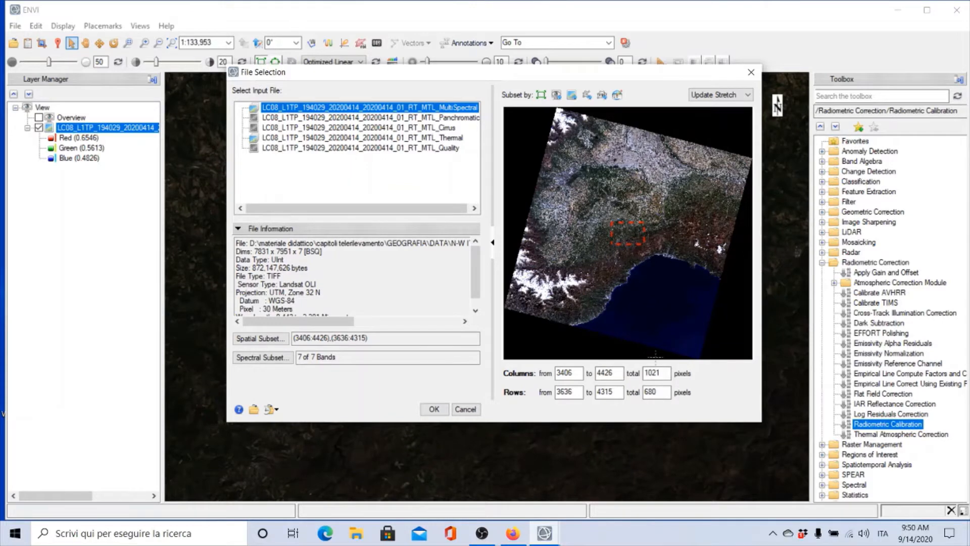
mouse_move(628, 233)
drag(627, 234, 613, 174)
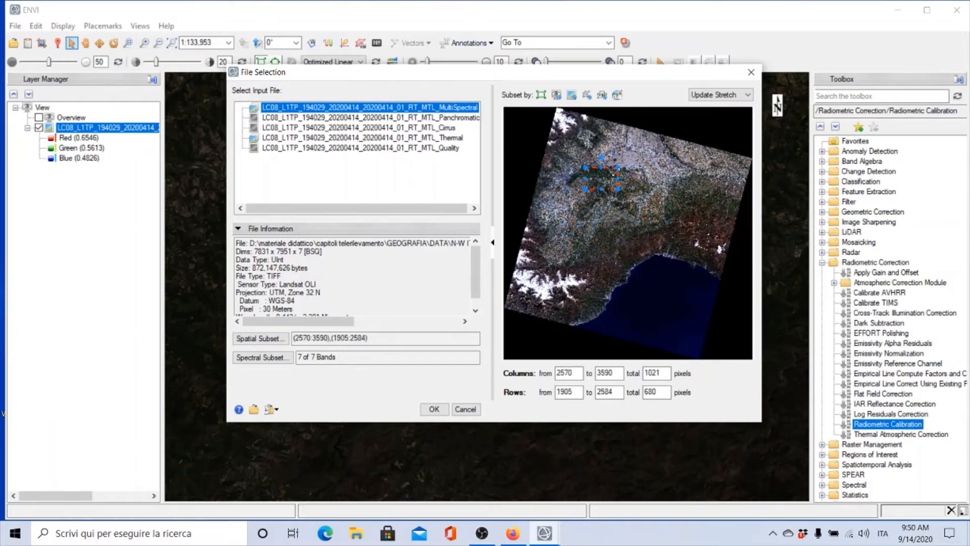
click(541, 95)
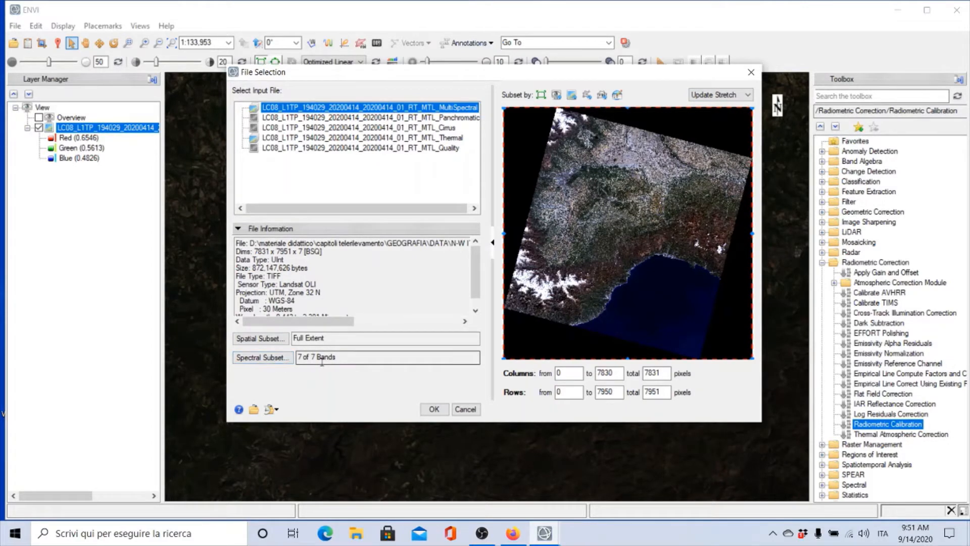
- Try a spectral subset of the Blue, Green, Red and SWIR 2 bands, and reselect and accept all bands
click(277, 358)
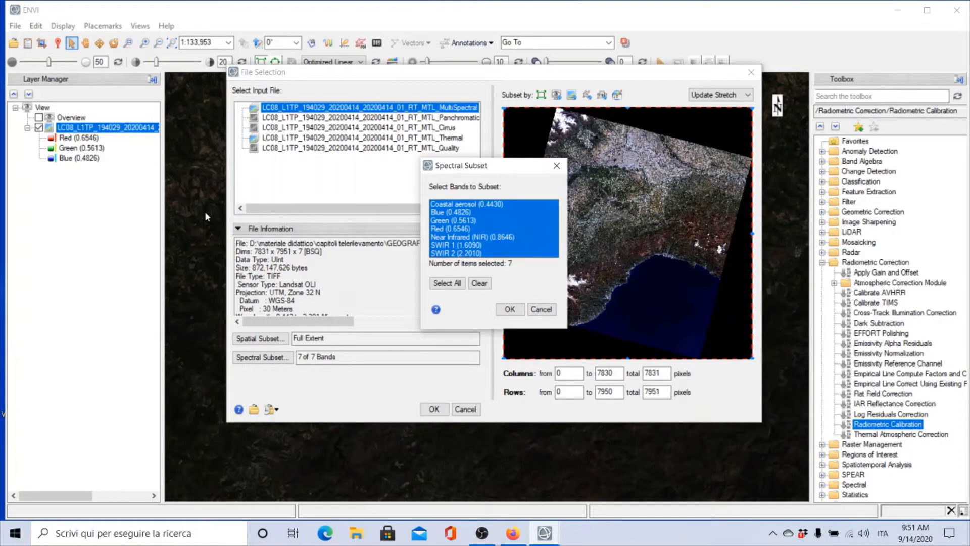
click(453, 214)
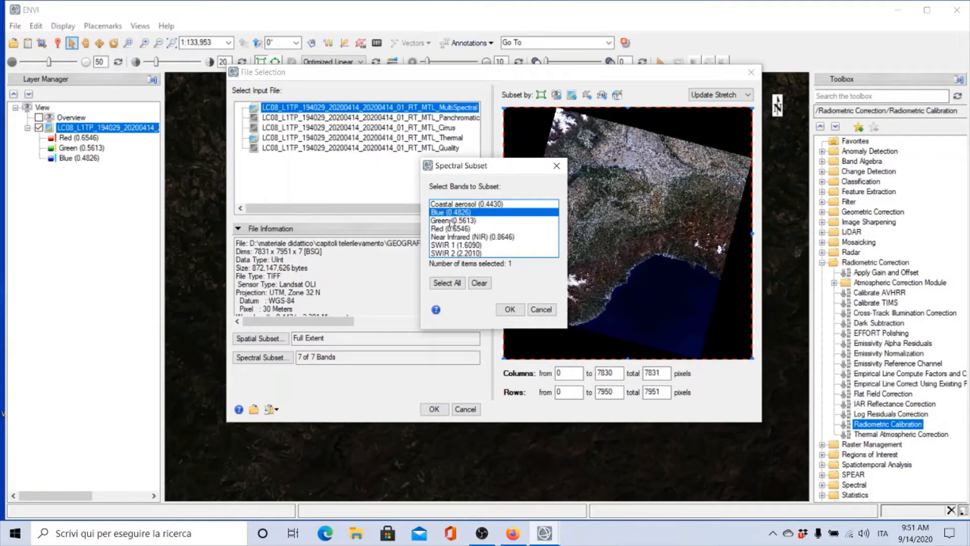
ctrl+click(453, 221)
ctrl+click(470, 229)
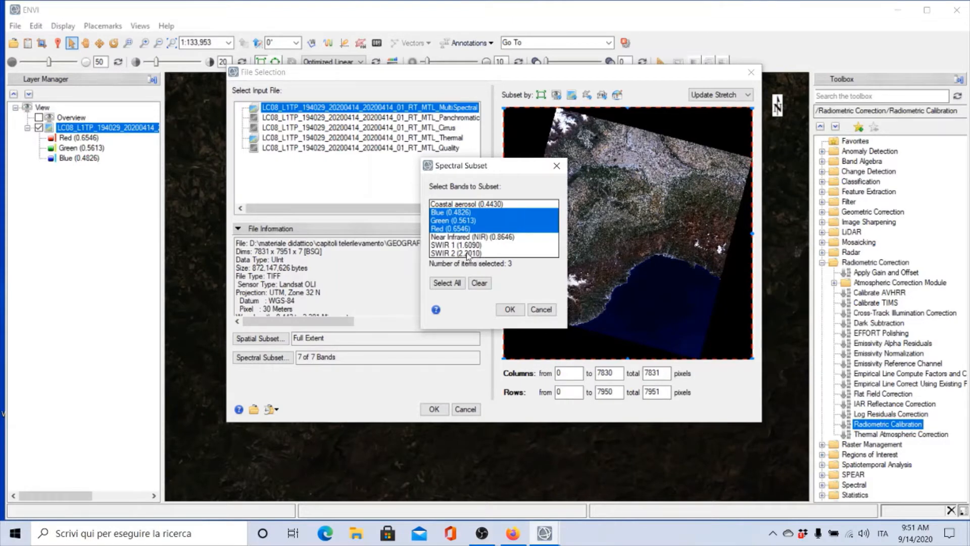
ctrl+click(468, 254)
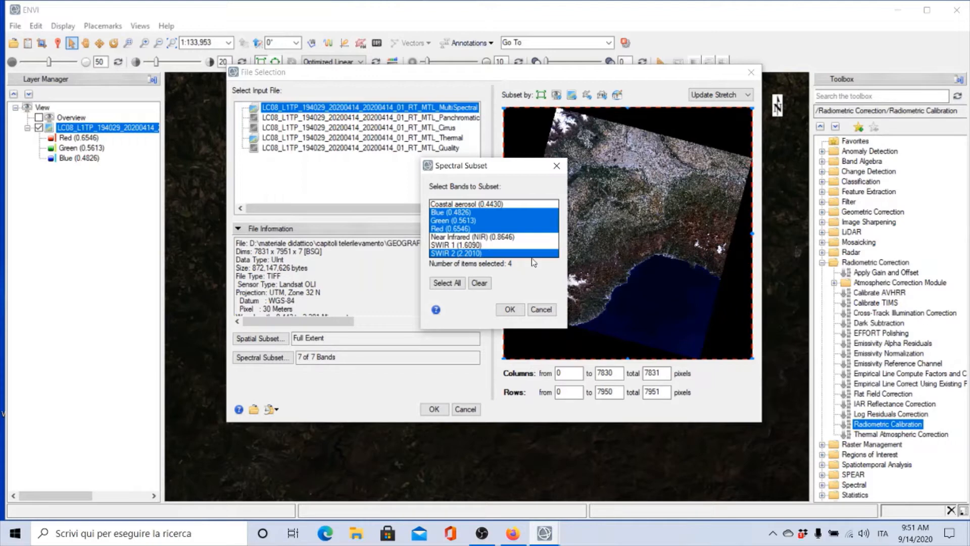
click(448, 284)
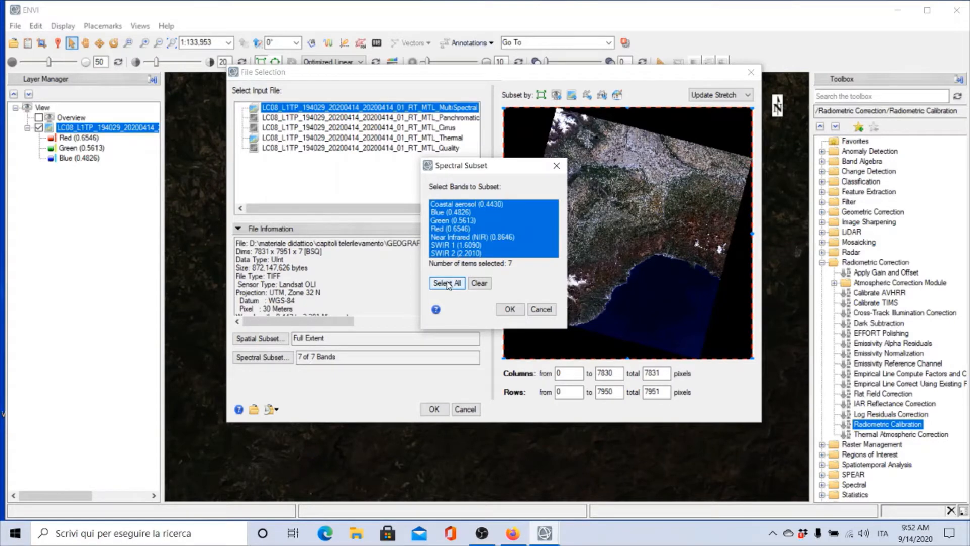
click(509, 309)
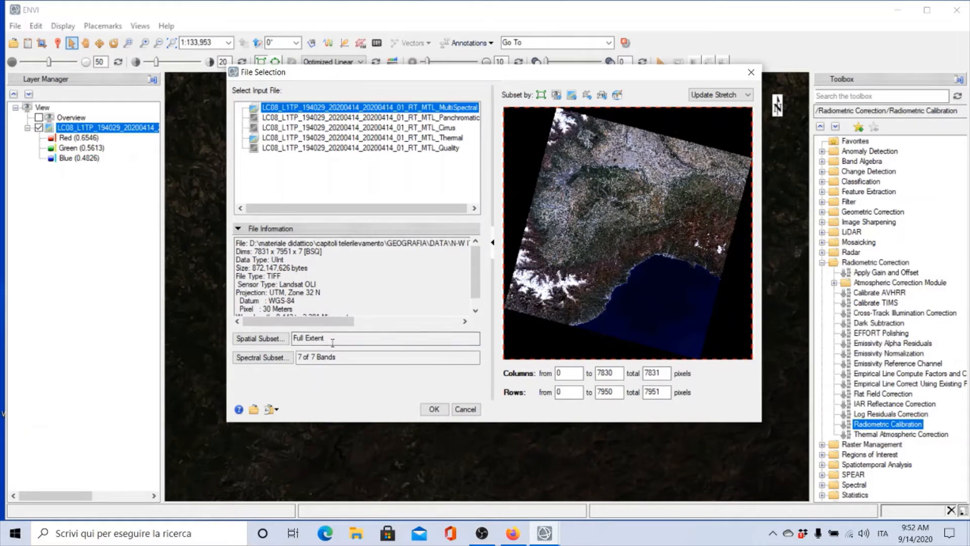
- Accept the MultiSpectral file as calibration input and set the calibration type to Reflectance
click(435, 409)
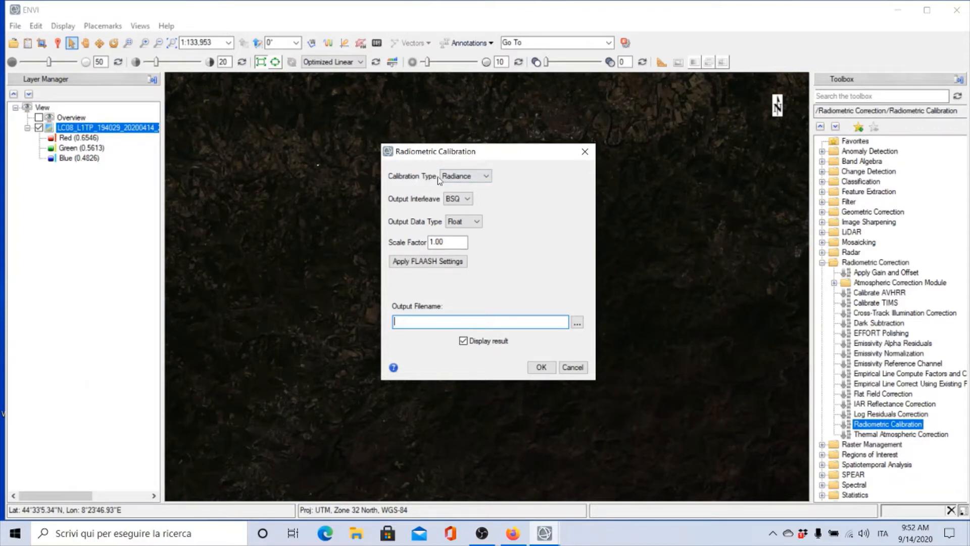
click(486, 177)
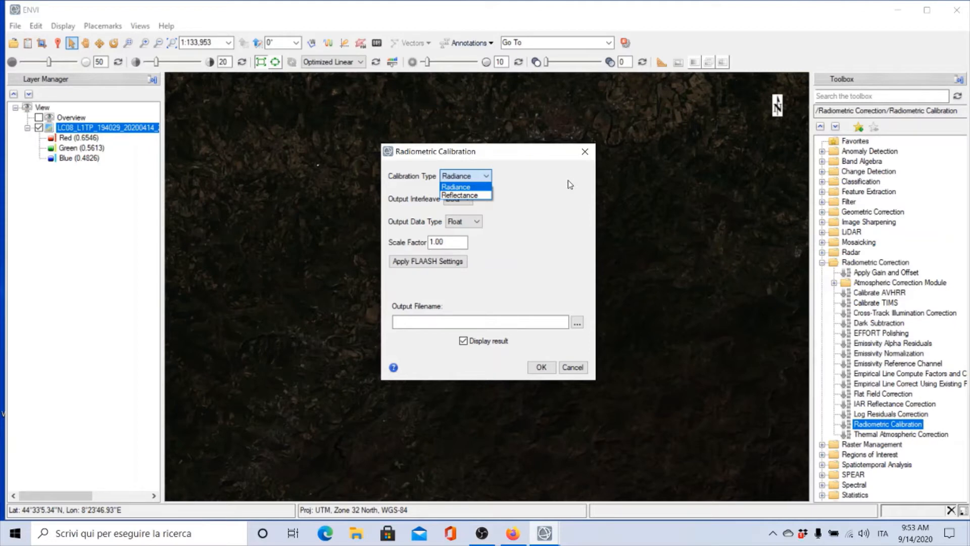
click(471, 196)
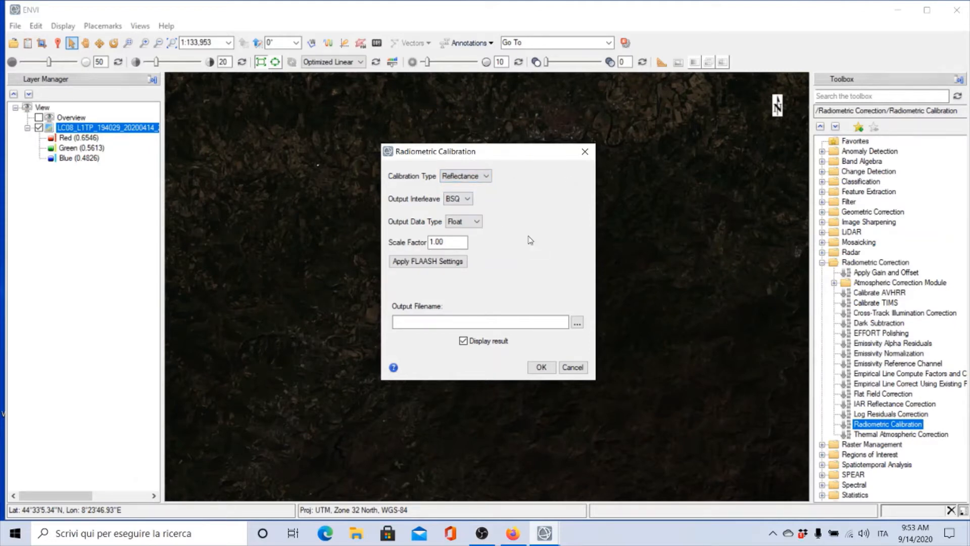
- Review the output interleave and output data type options, keeping BSQ and Float
click(466, 199)
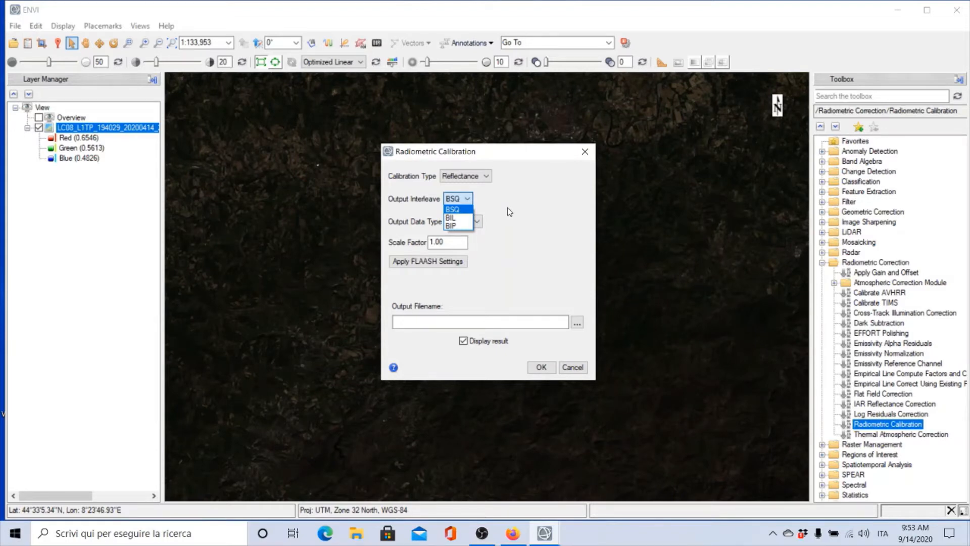
click(507, 219)
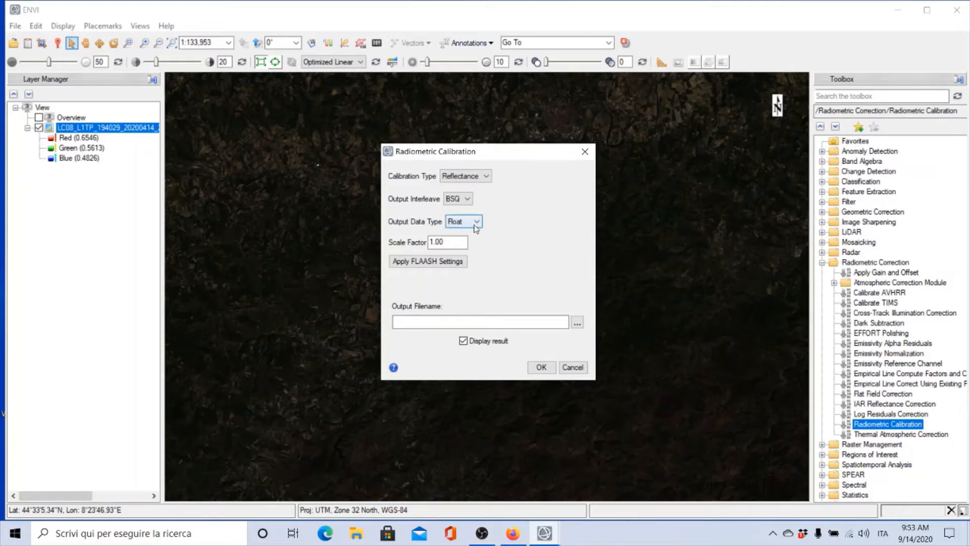
click(478, 223)
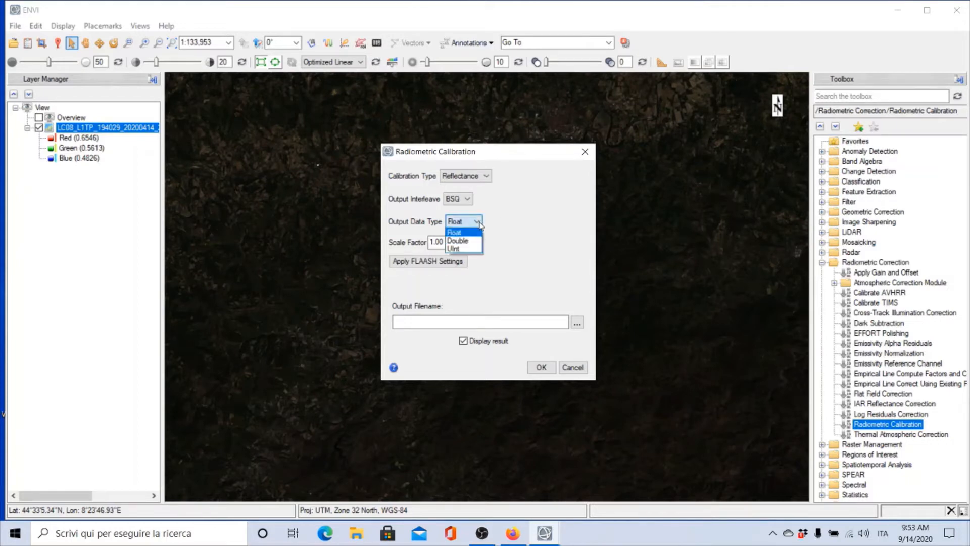
click(520, 237)
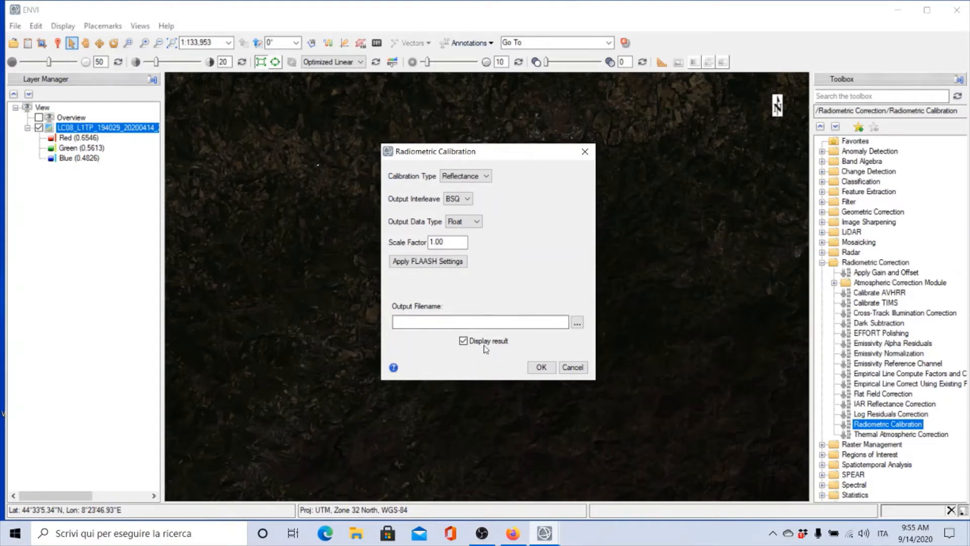
- Start choosing the calibration's output file, with the Download folder as the location
click(577, 325)
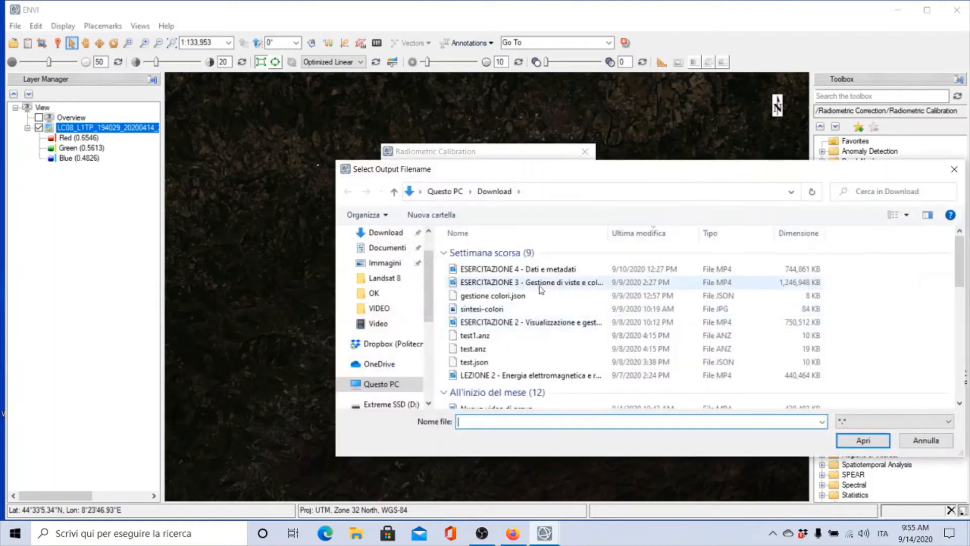
click(397, 251)
click(395, 235)
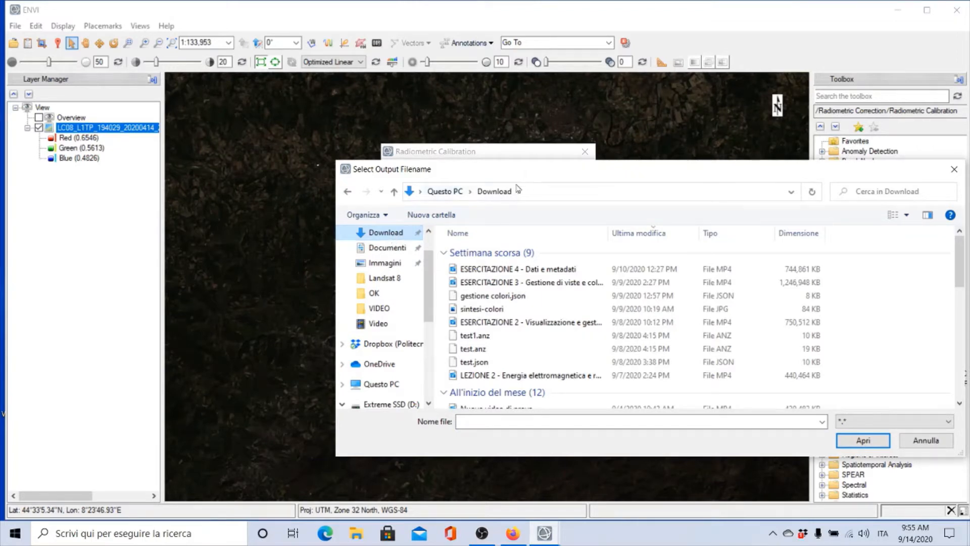
click(518, 423)
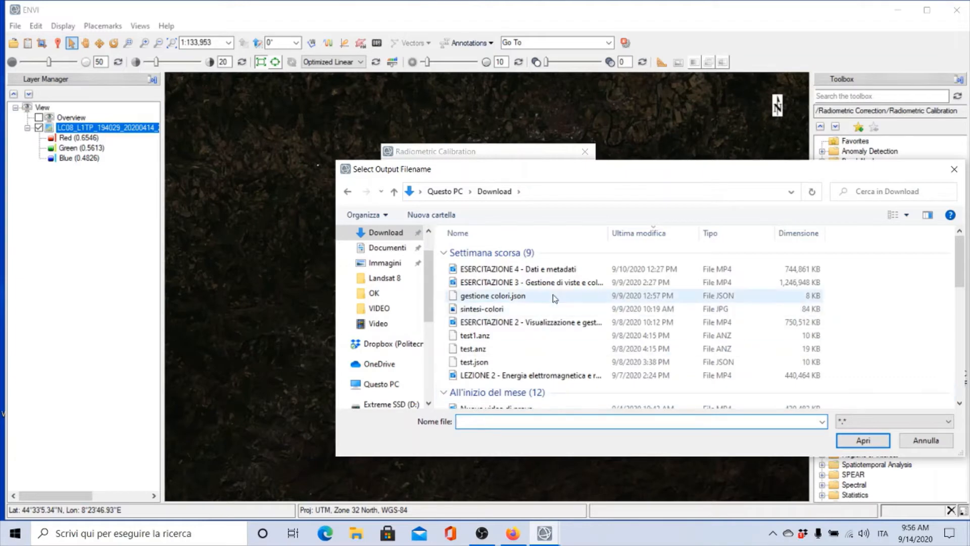
drag(608, 169, 591, 187)
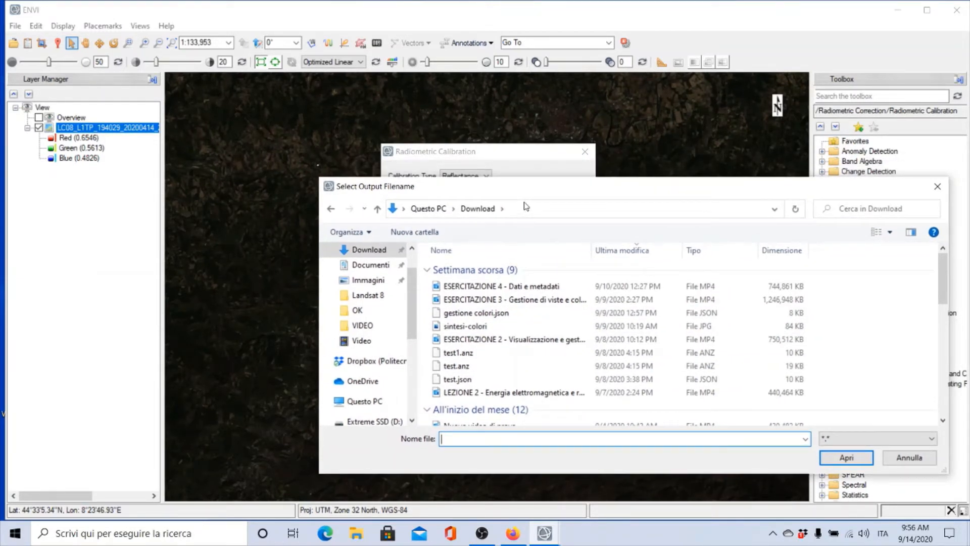
text(LC)
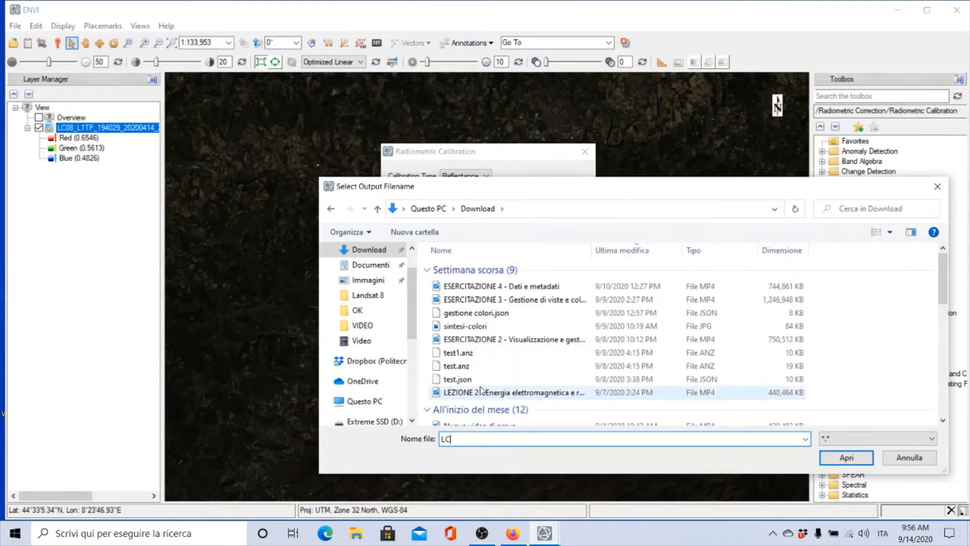
key(BackSpace)
key(BackSpace)
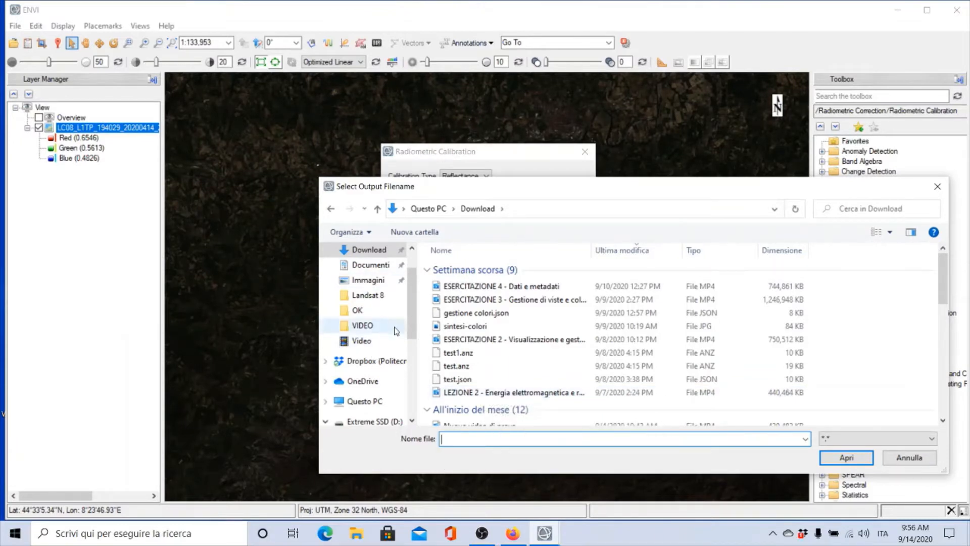
- Browse to the Landsat 8 folder on Extreme SSD (D:) under materiale didattico, capitoli telerilevamento, GEOGRAFIA, DATA, N-W ITALY
drag(411, 308, 407, 373)
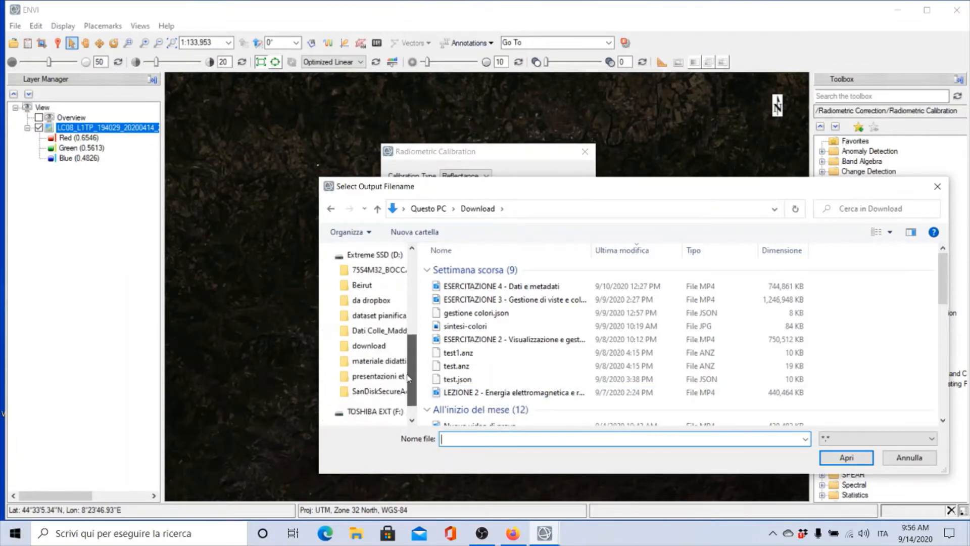
click(375, 365)
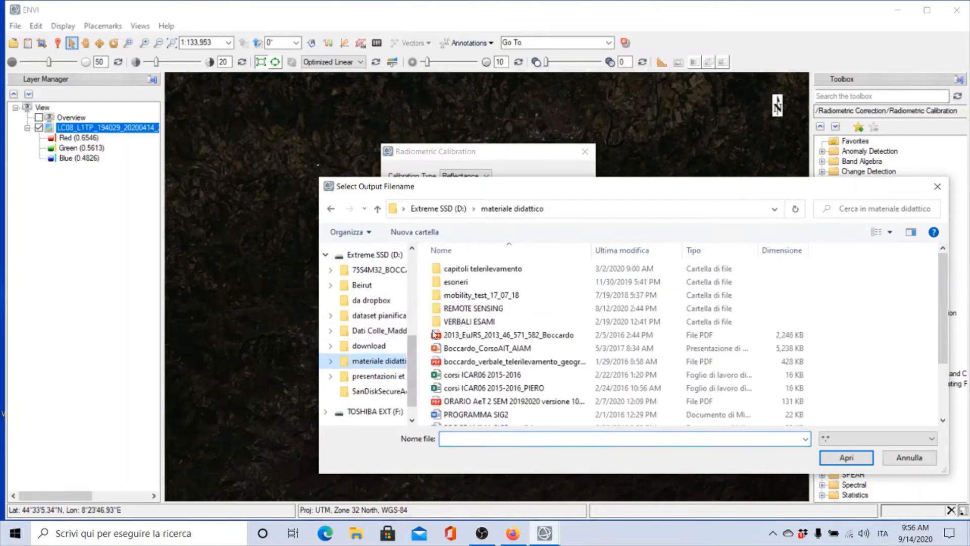
double_click(487, 269)
double_click(460, 282)
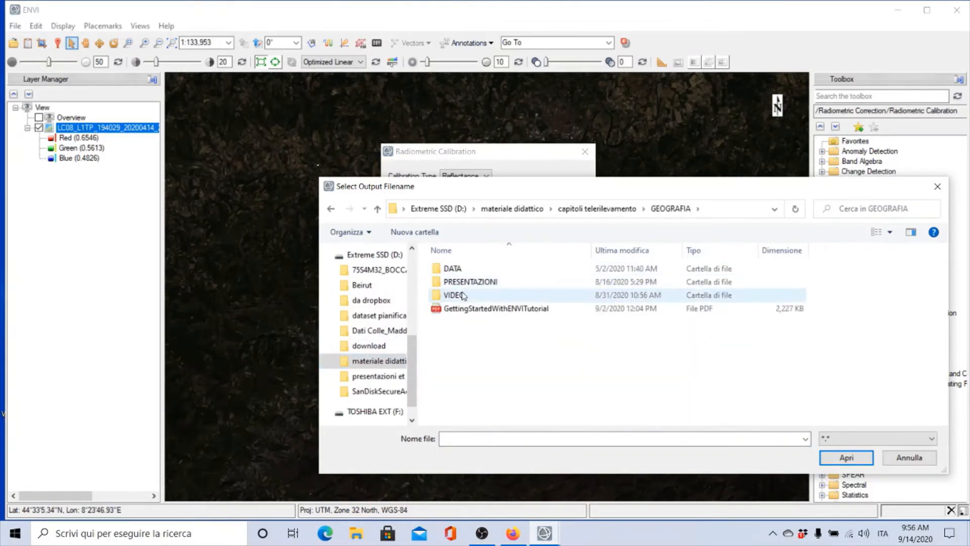
double_click(453, 268)
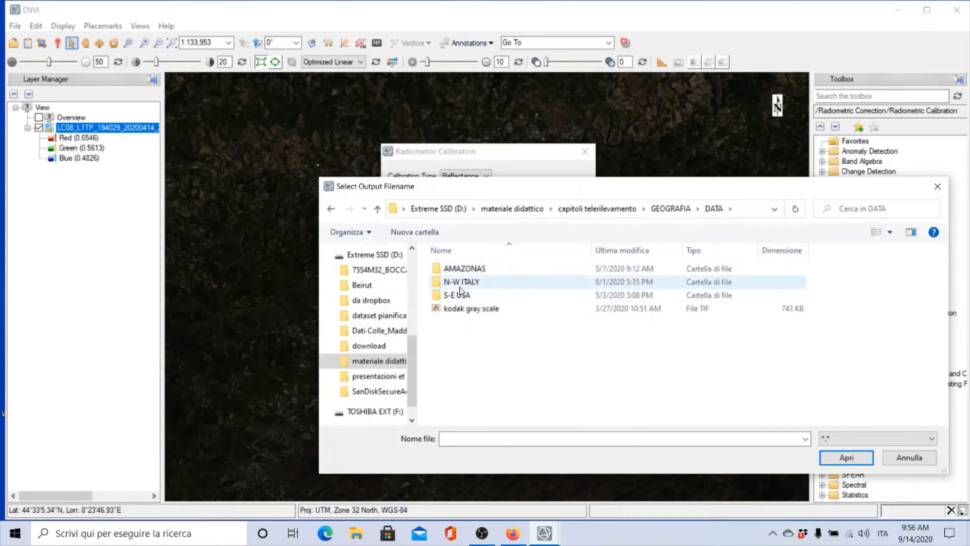
click(462, 284)
double_click(461, 282)
double_click(461, 282)
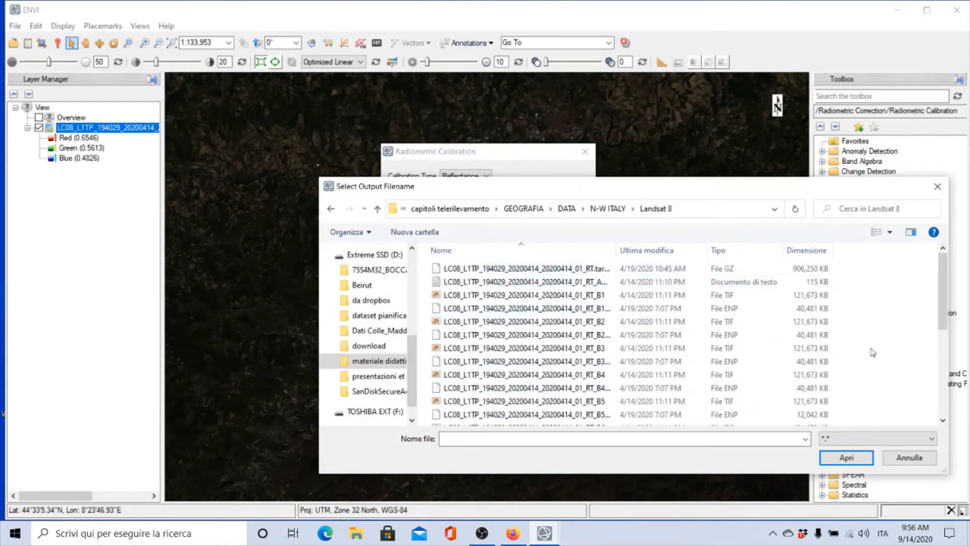
- Reuse the B2 file's name for the output, replacing its ending to make LC08_L1TP_194029_20200414_20200414_01_CAL
double_click(616, 250)
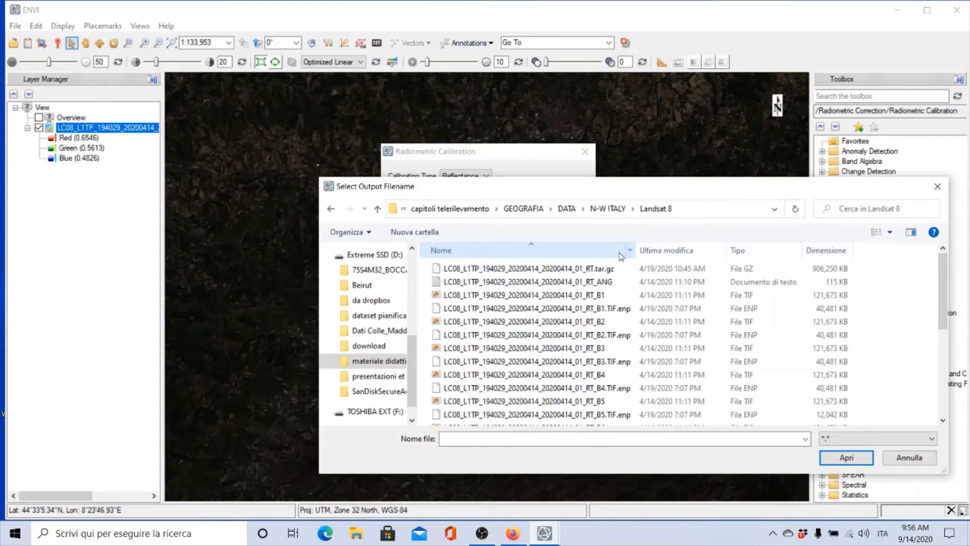
click(566, 322)
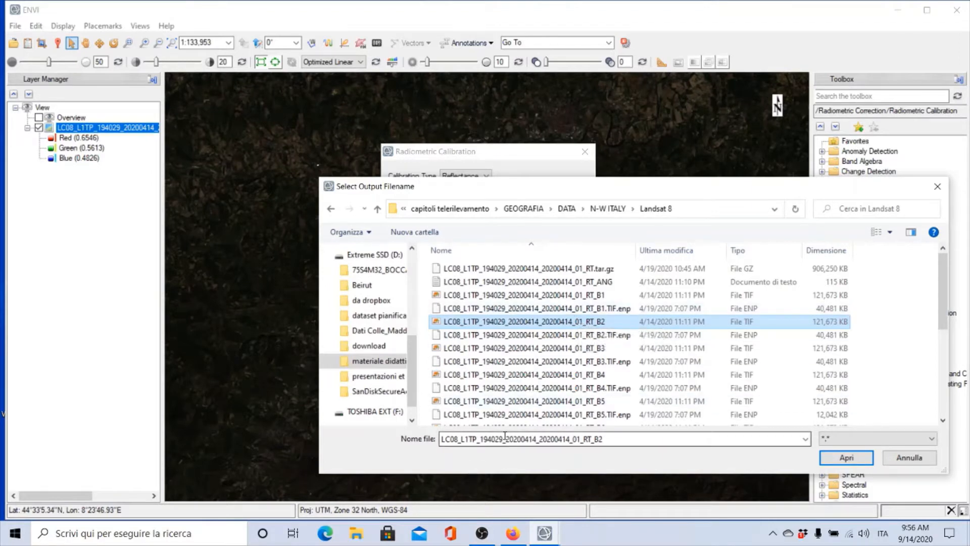
double_click(616, 441)
click(617, 443)
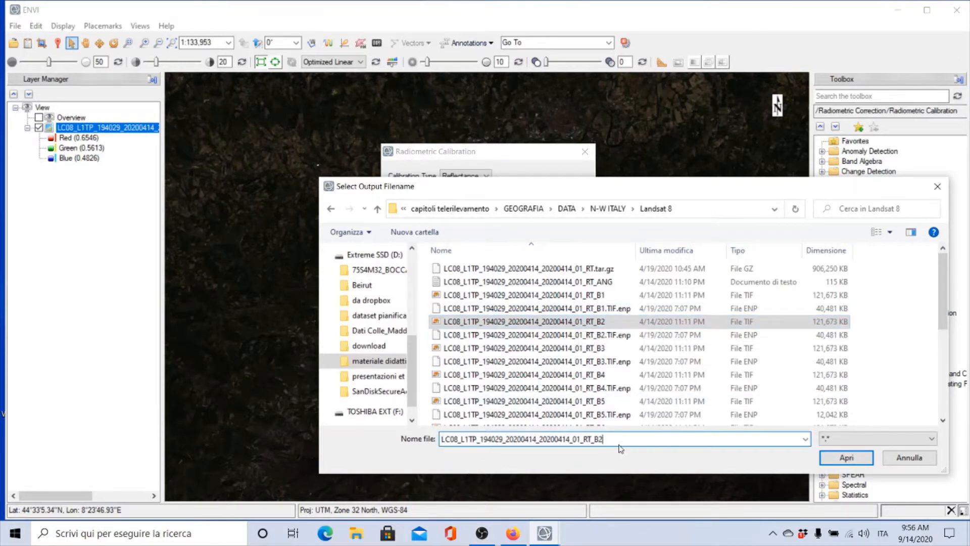
key(BackSpace)
key(BackSpace)
key(BackSpace)
key(BackSpace)
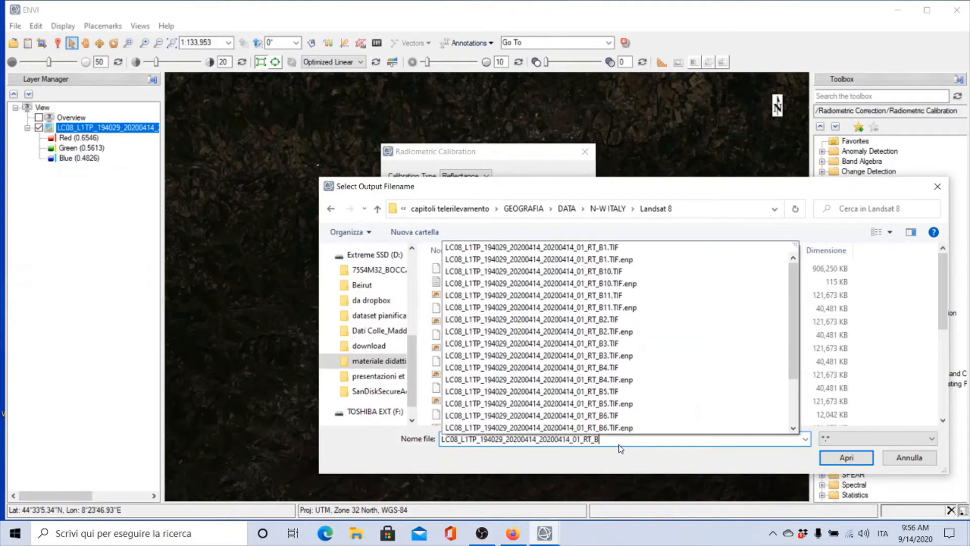
key(BackSpace)
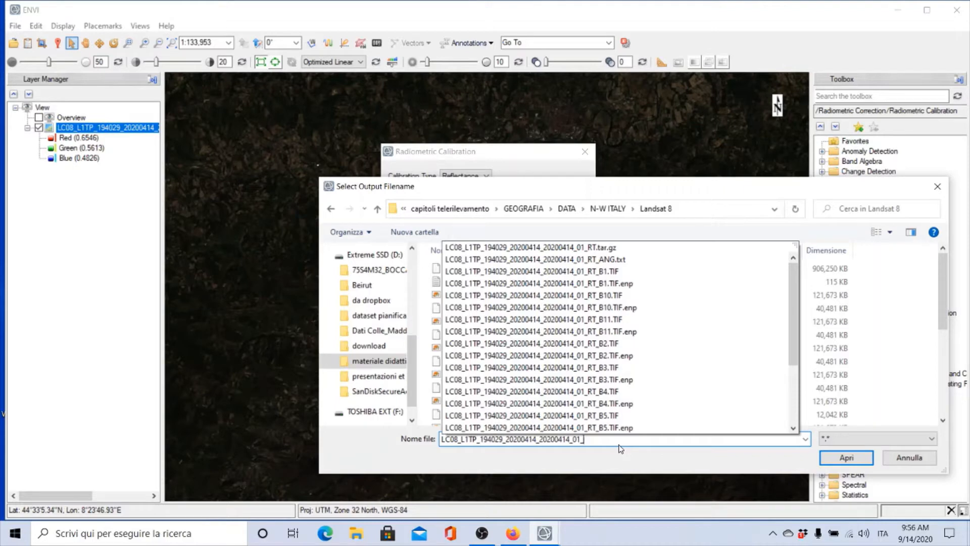
key(BackSpace)
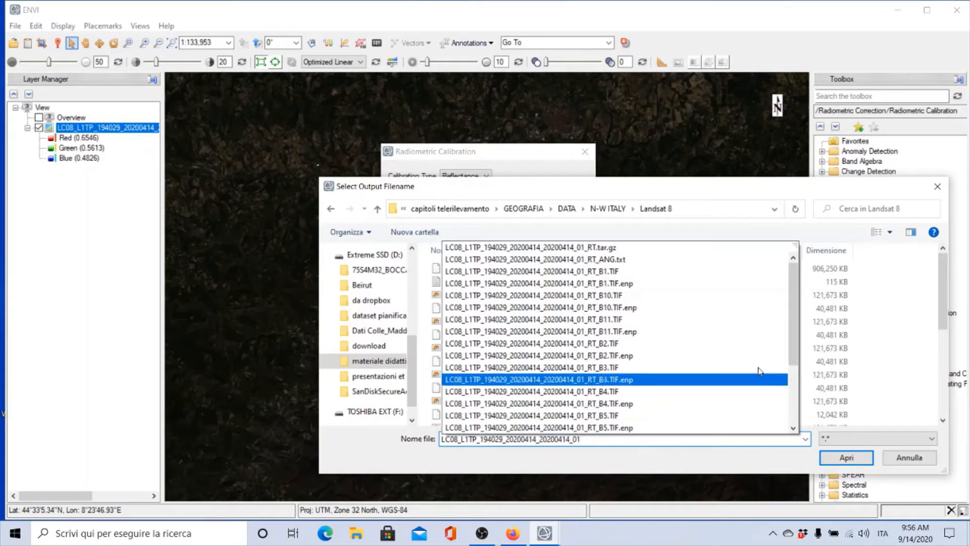
click(800, 193)
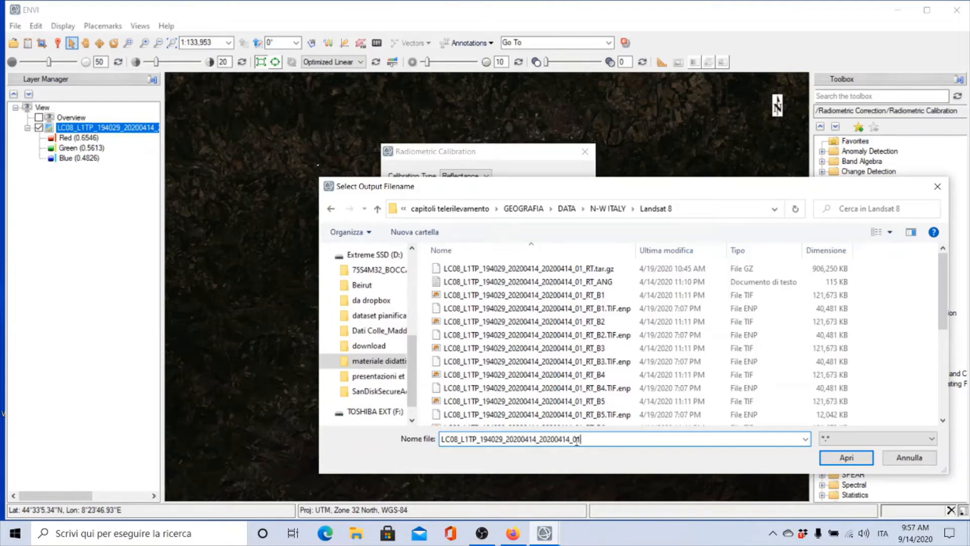
text(_CAL)
- Save the output under the CAL file name in the Download folder and run the radiometric calibration
drag(603, 440, 426, 441)
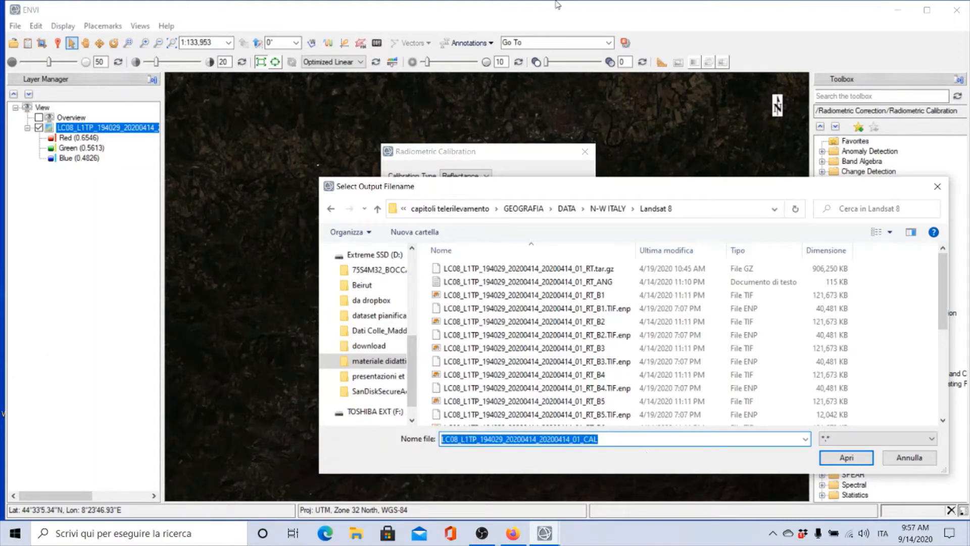
drag(411, 353, 408, 275)
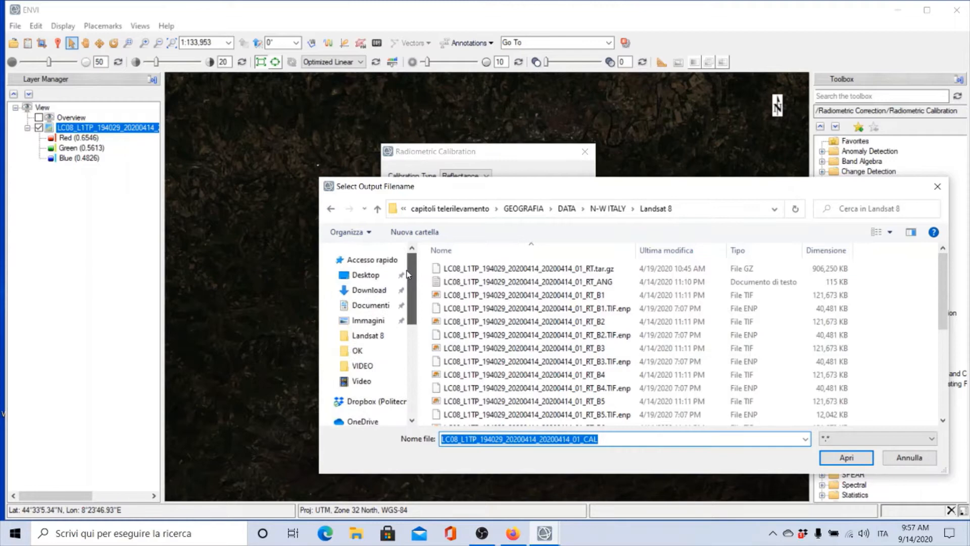
click(385, 291)
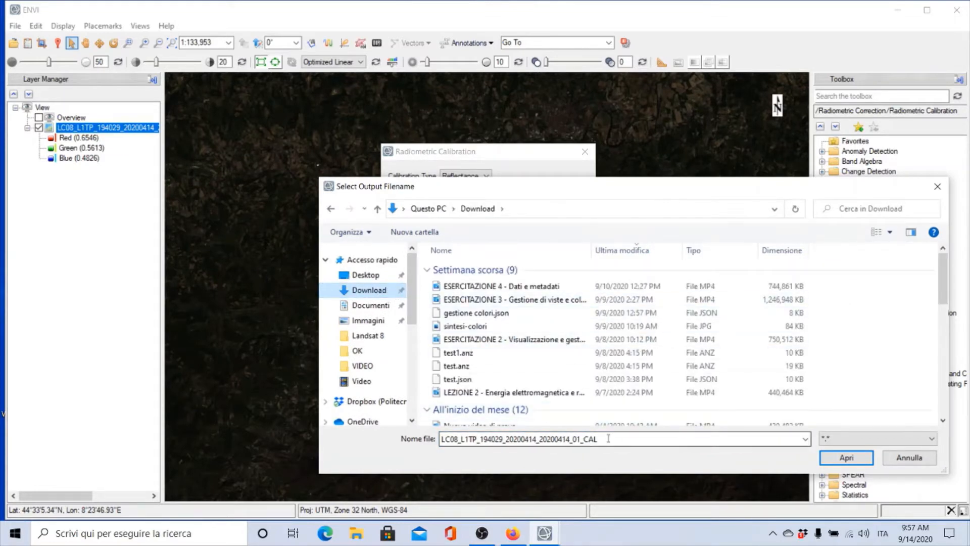
double_click(611, 438)
click(617, 438)
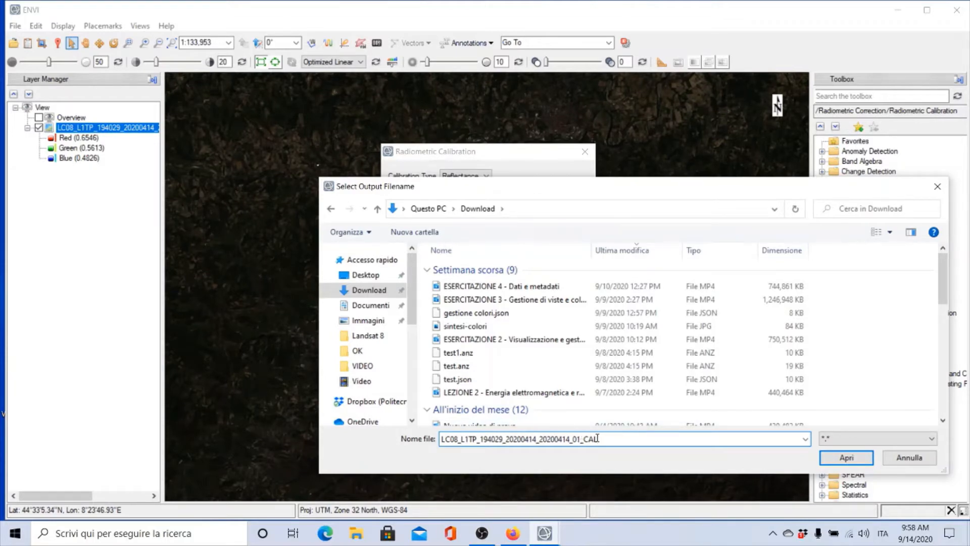
click(846, 457)
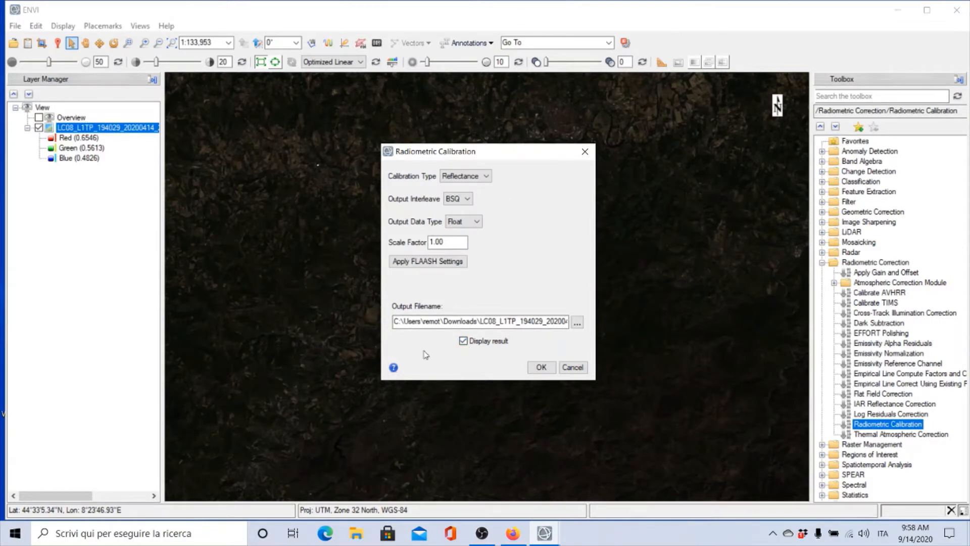
click(541, 367)
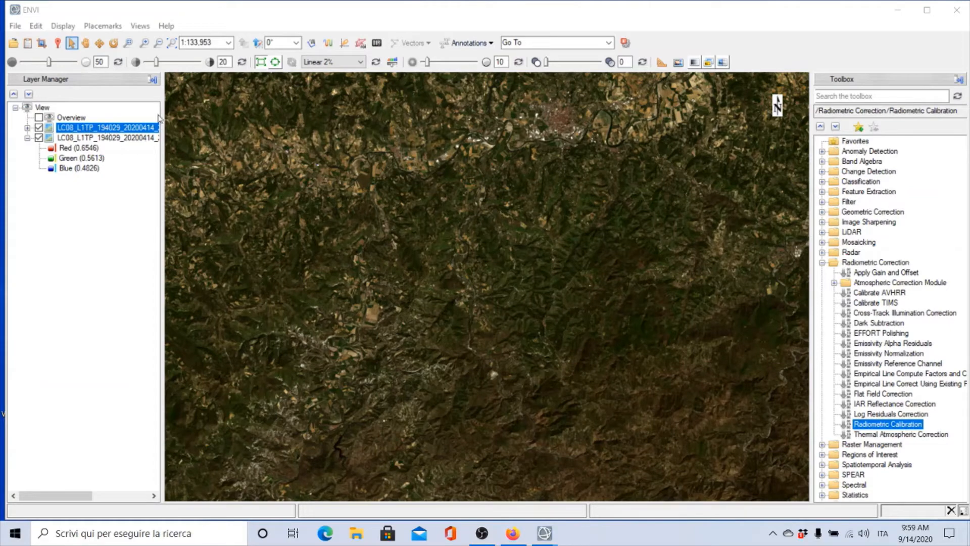
- Expand the calibrated CAL.dat layer and examine its bands alongside the original files in the Data Manager
drag(162, 102, 244, 102)
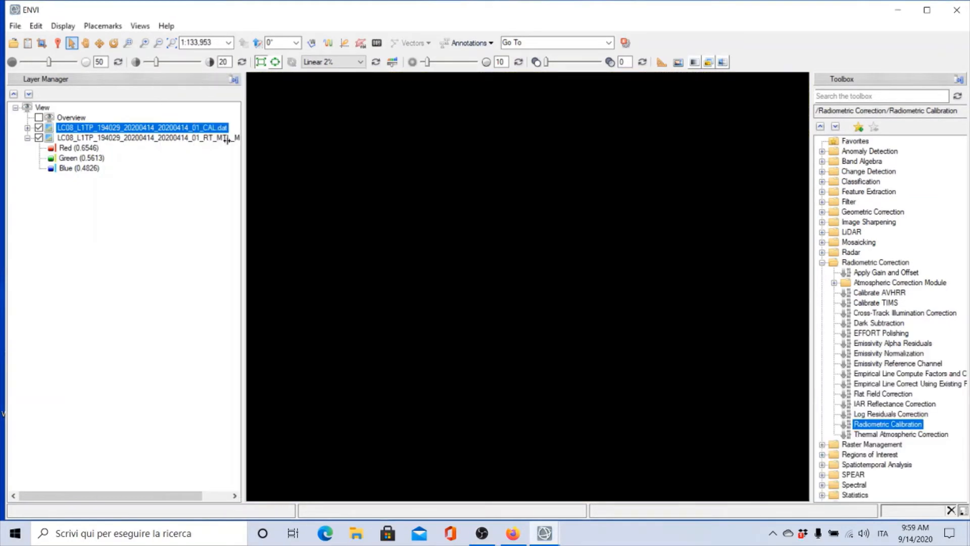
click(27, 128)
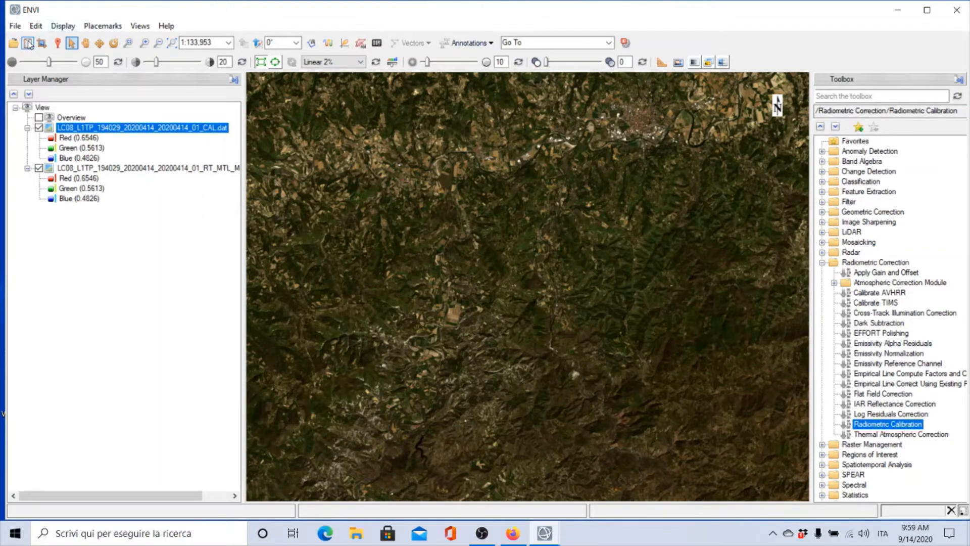
click(28, 44)
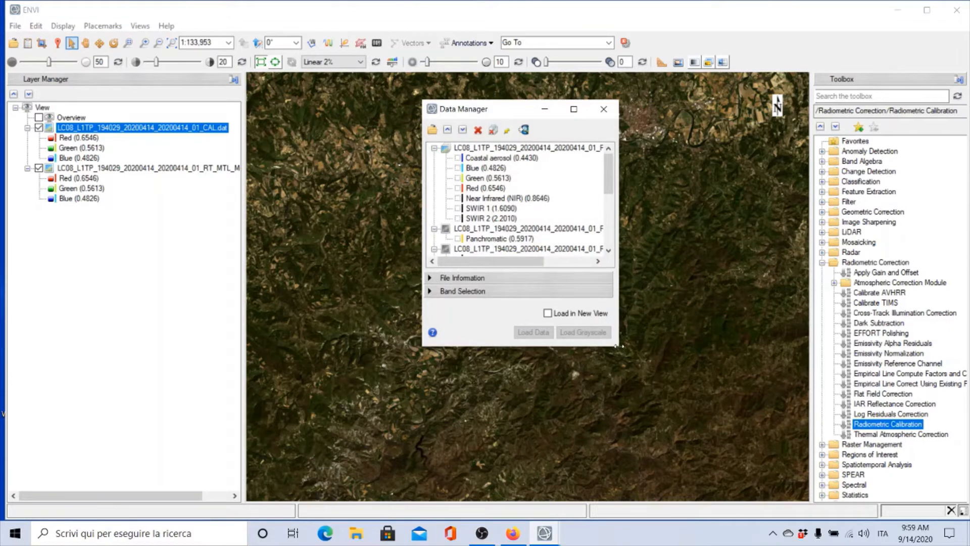
drag(619, 347, 738, 473)
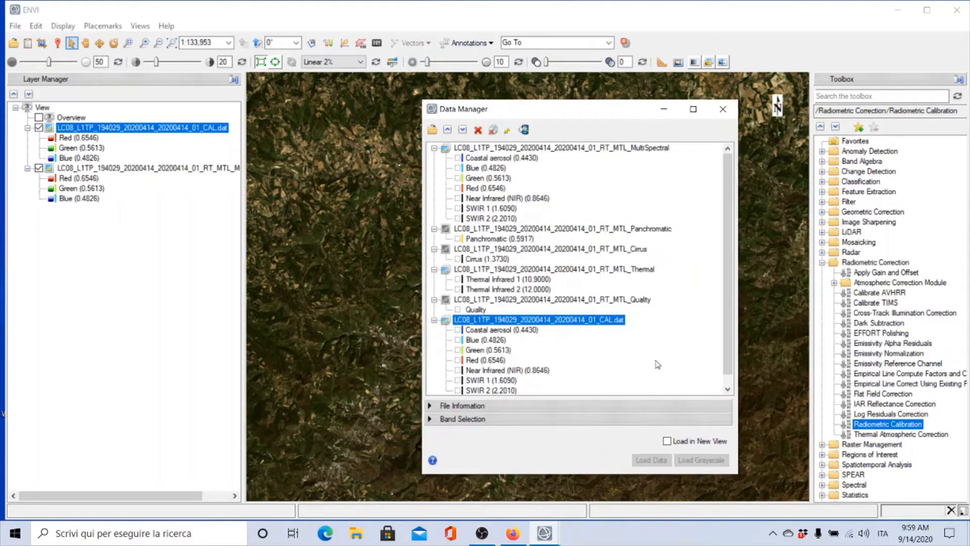
drag(734, 207, 734, 212)
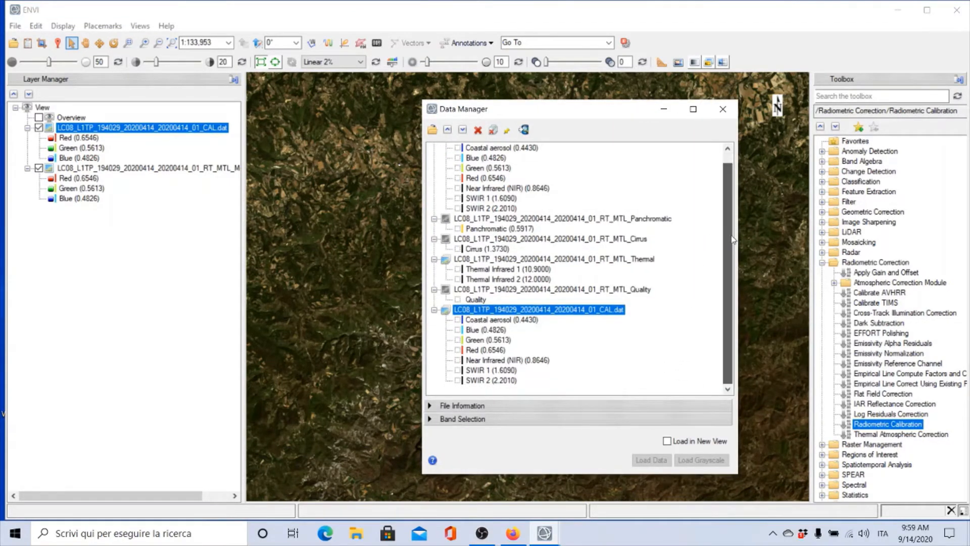
drag(725, 169, 725, 234)
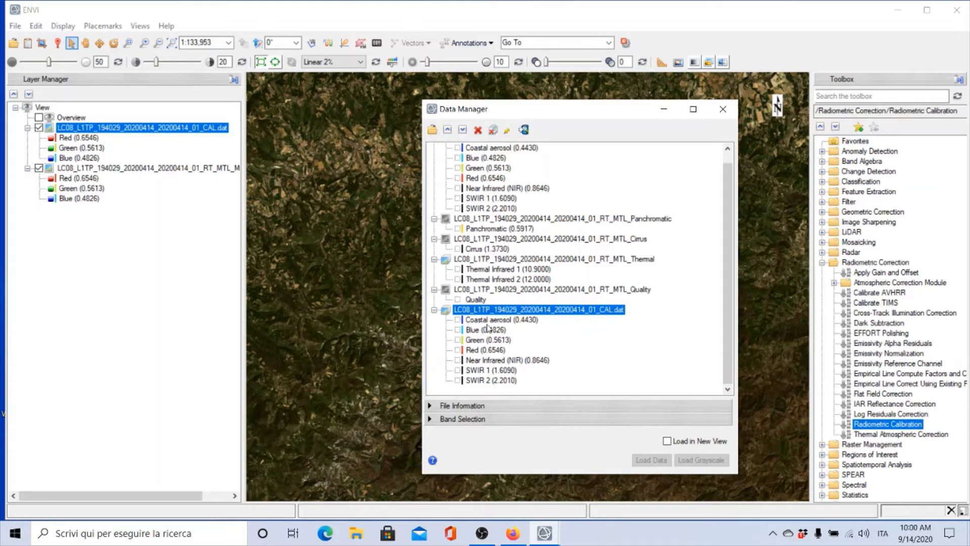
click(721, 111)
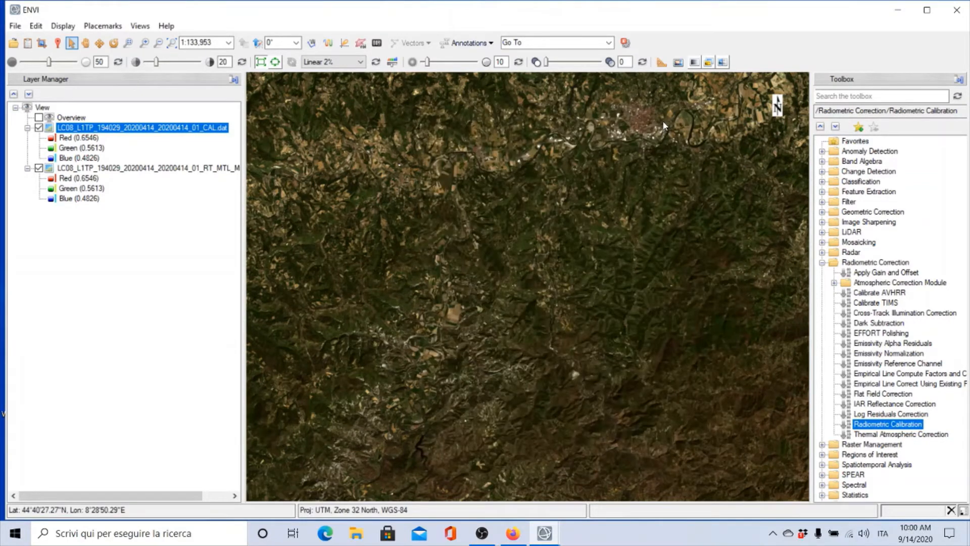
- Calculate quick statistics for the calibrated CAL.dat layer
right_click(144, 130)
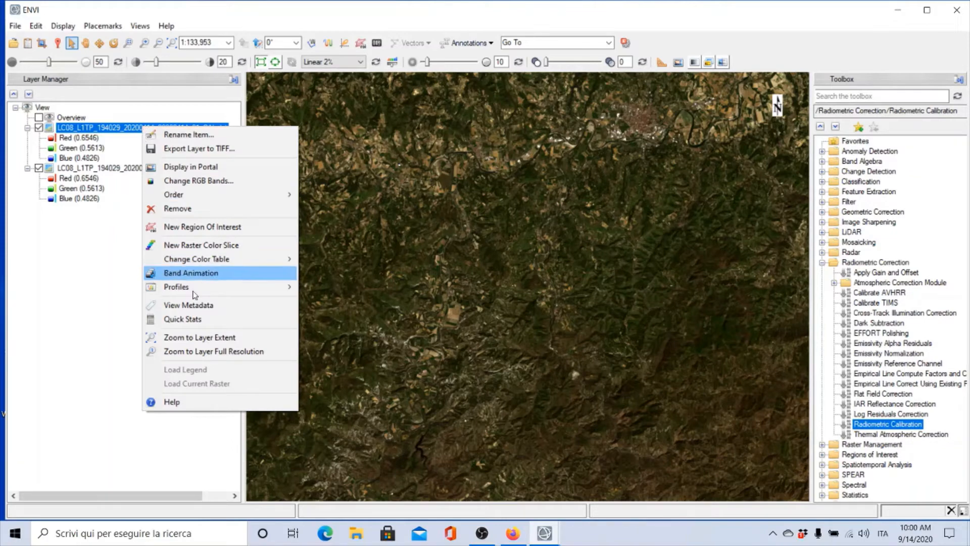
click(205, 319)
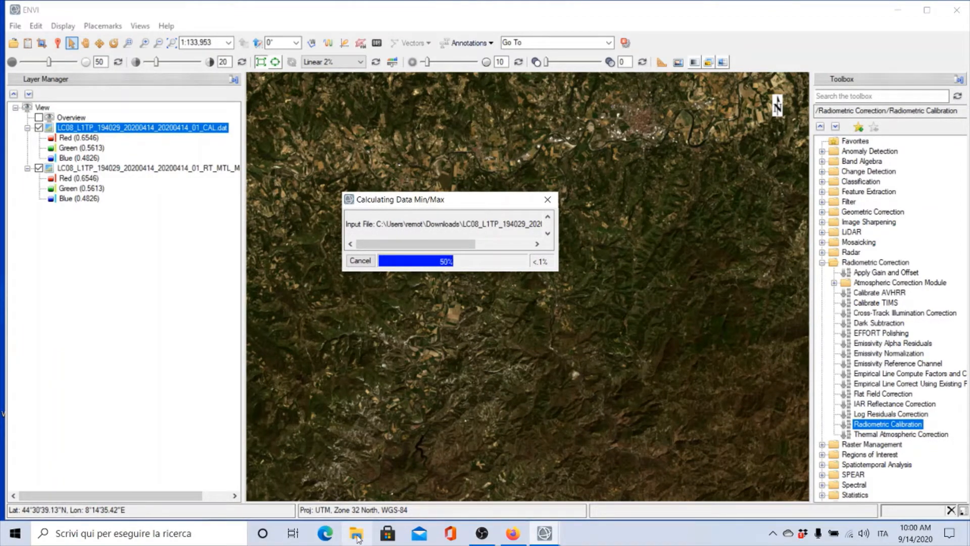
- In File Explorer, browse to materiale didattico, capitoli telerilevamento, GEOGRAFIA, DATA, N-W ITALY, Landsat 8 and show the original files' full names
click(357, 535)
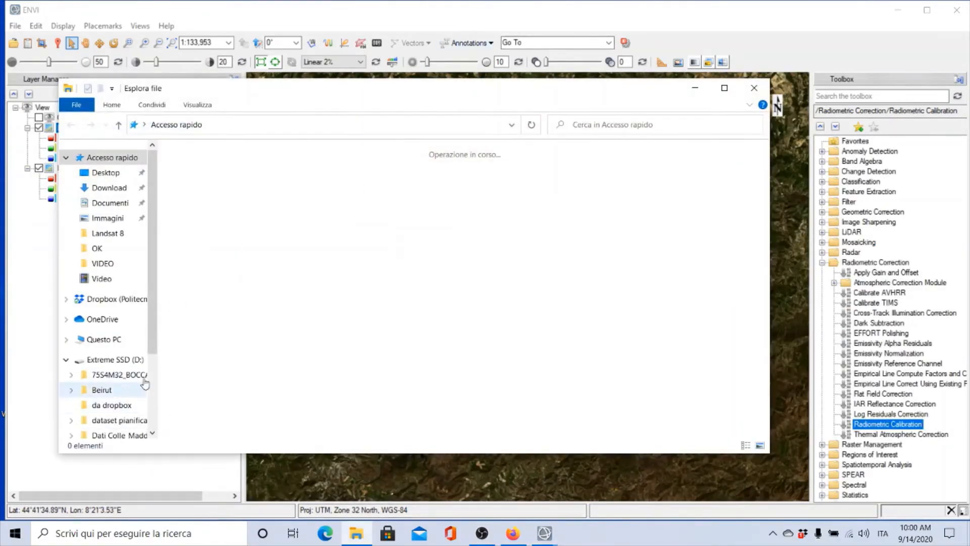
scroll(151, 341, down, 2)
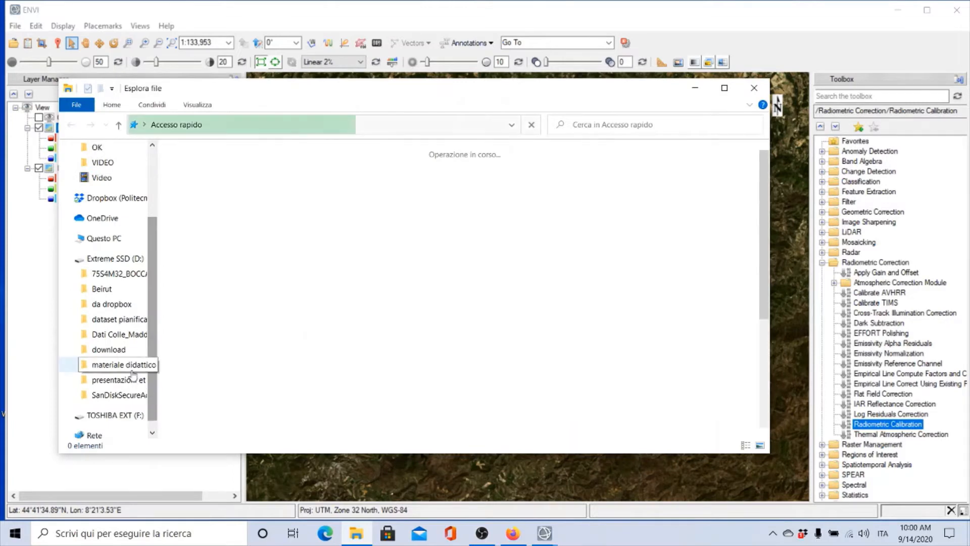
click(125, 365)
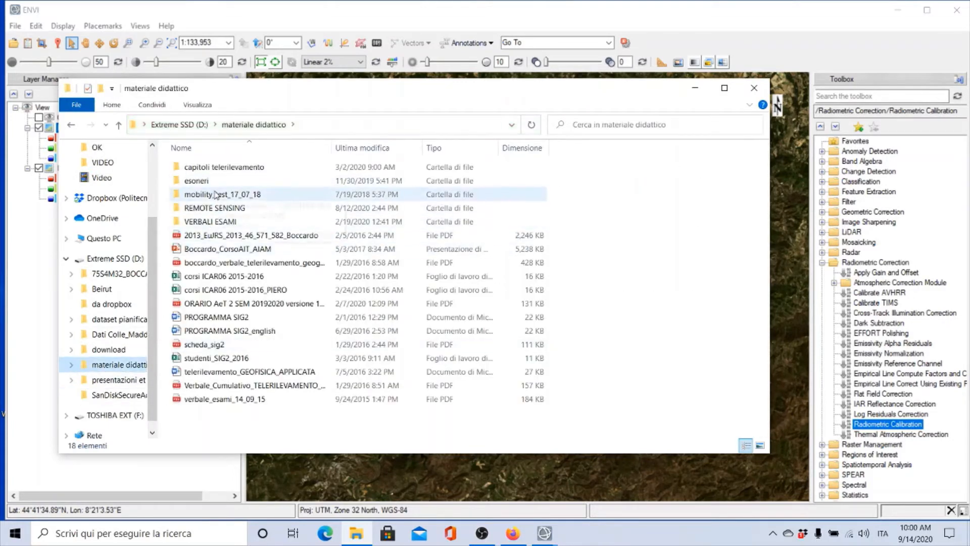
double_click(216, 167)
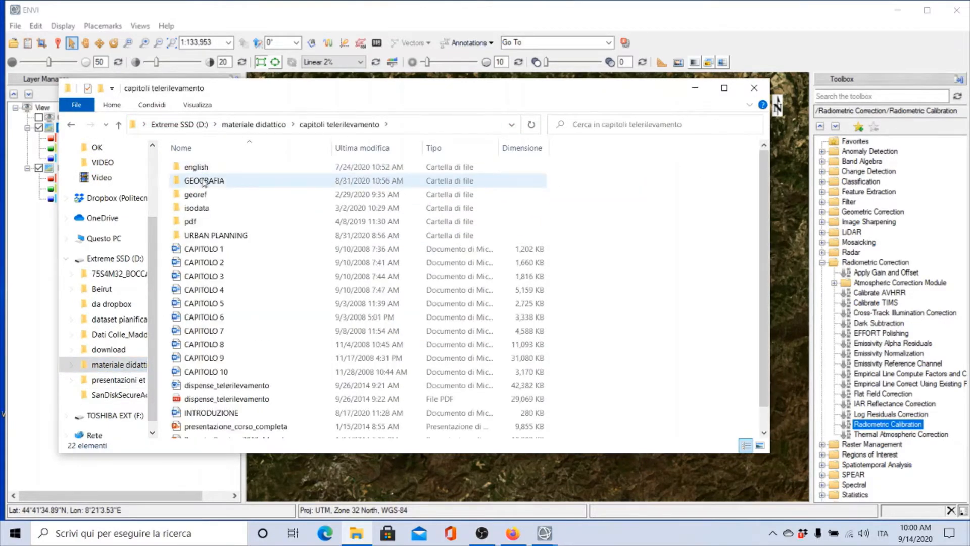
click(204, 181)
double_click(203, 181)
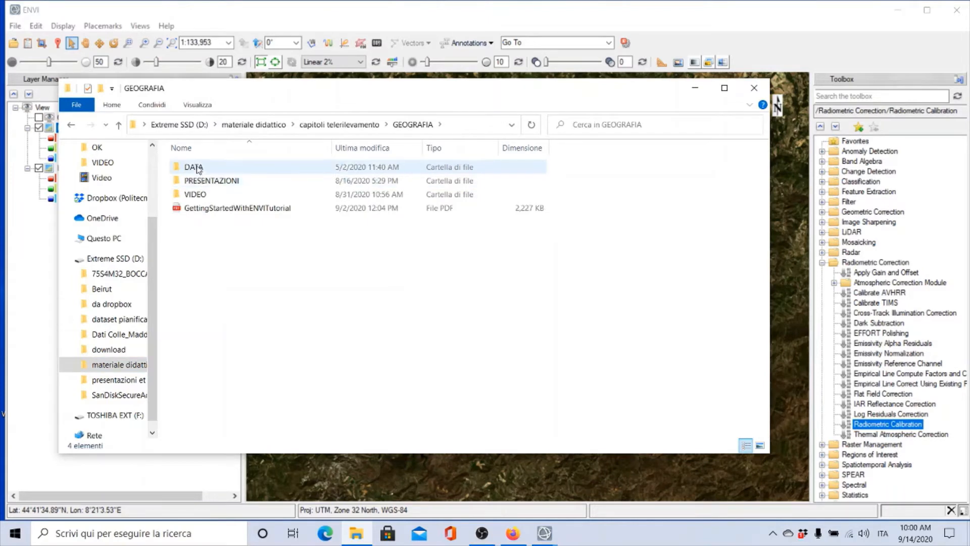
double_click(197, 167)
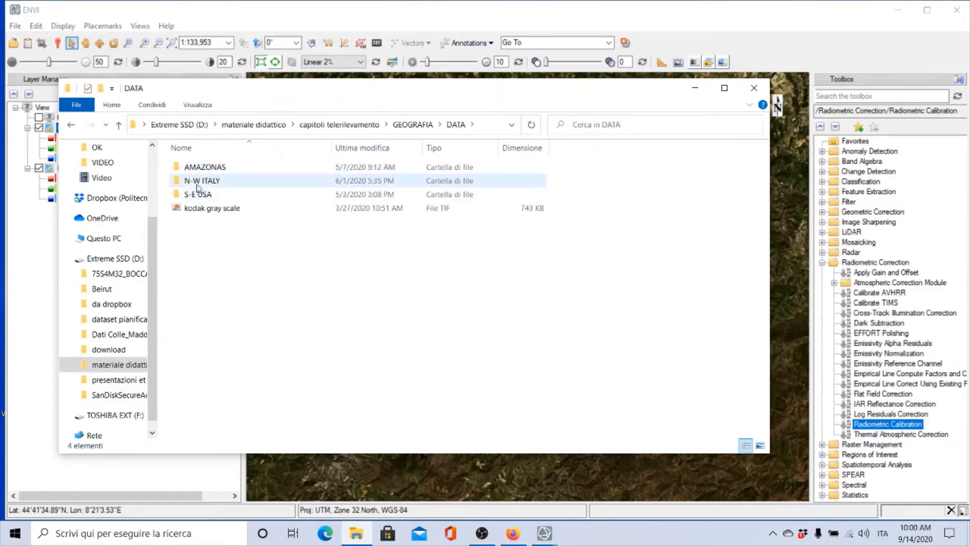
double_click(197, 183)
double_click(204, 182)
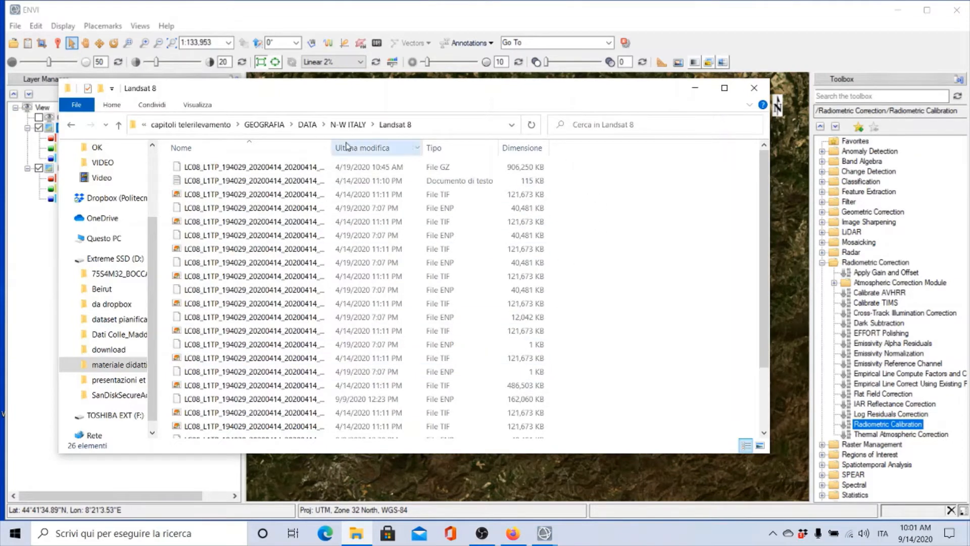
double_click(333, 150)
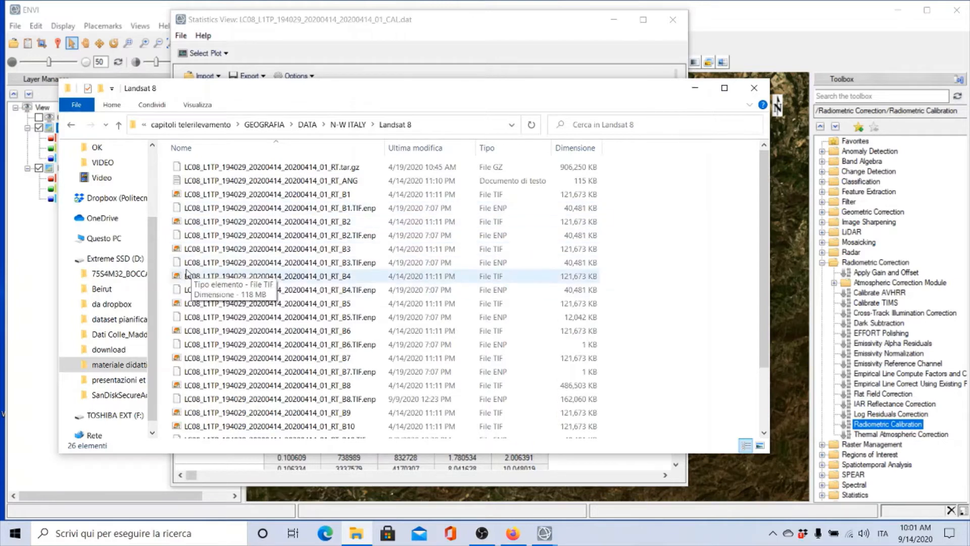
- Check the calibrated CAL.dat file's full name and size in the Download folder, then return to ENVI
drag(154, 258, 150, 171)
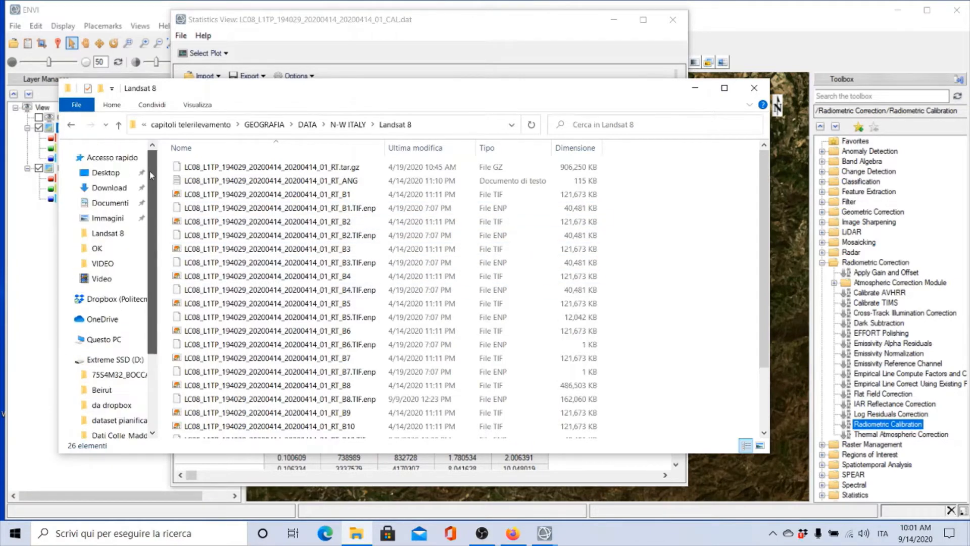
click(118, 193)
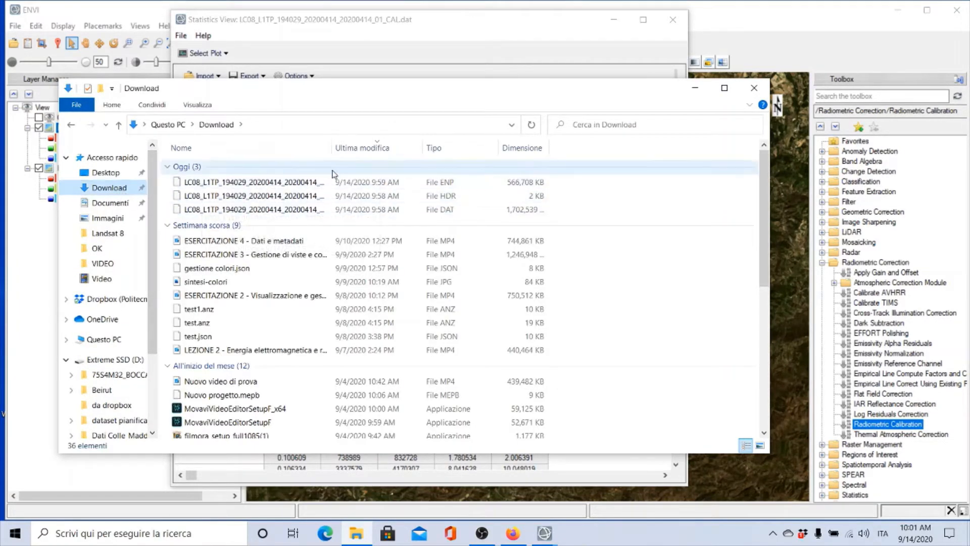
double_click(330, 150)
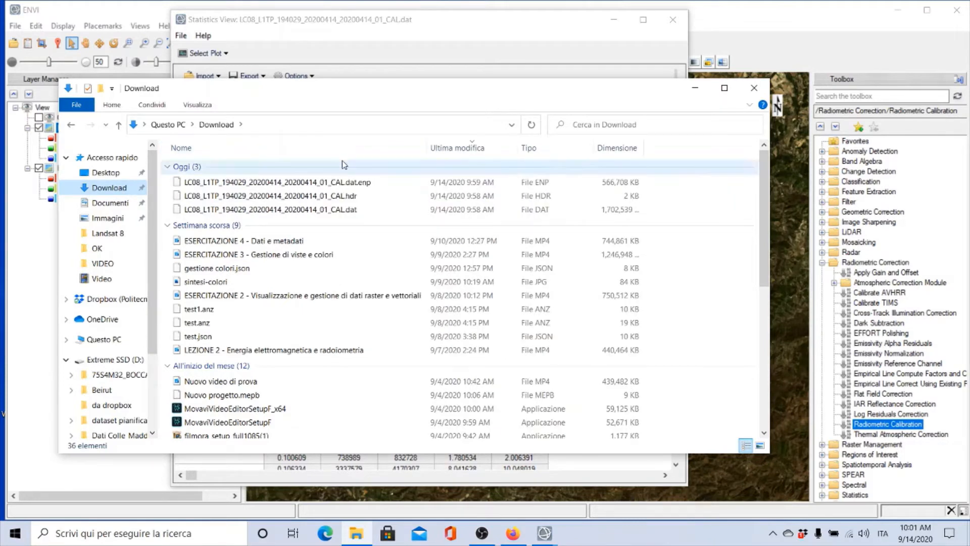
click(318, 210)
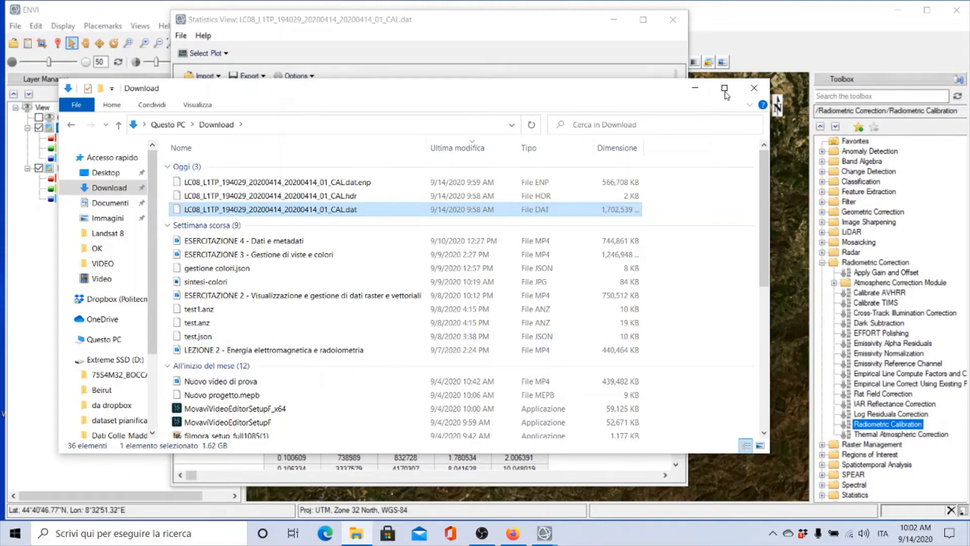
click(695, 88)
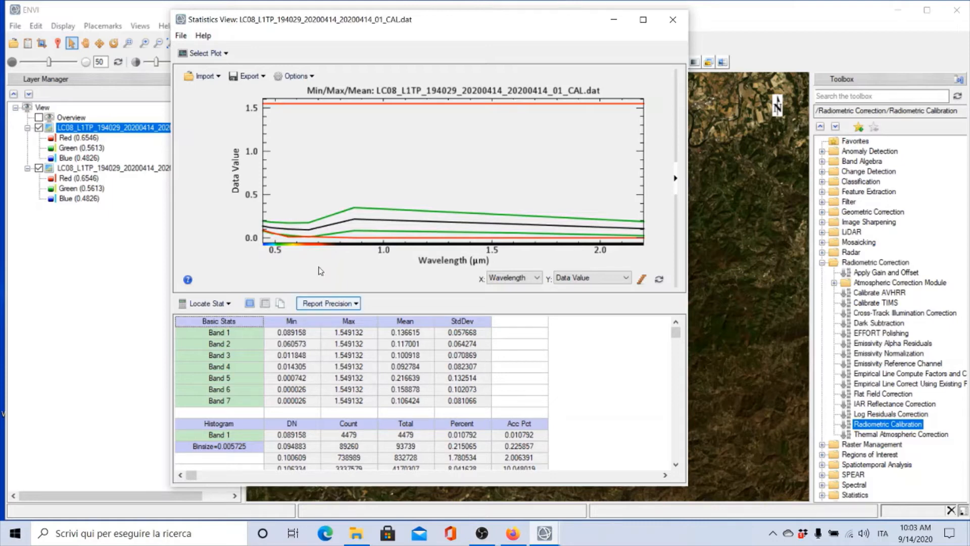
- Plot the Band 5 and Band 4 histograms in the CAL.dat statistics, examine them and close the statistics view
click(209, 53)
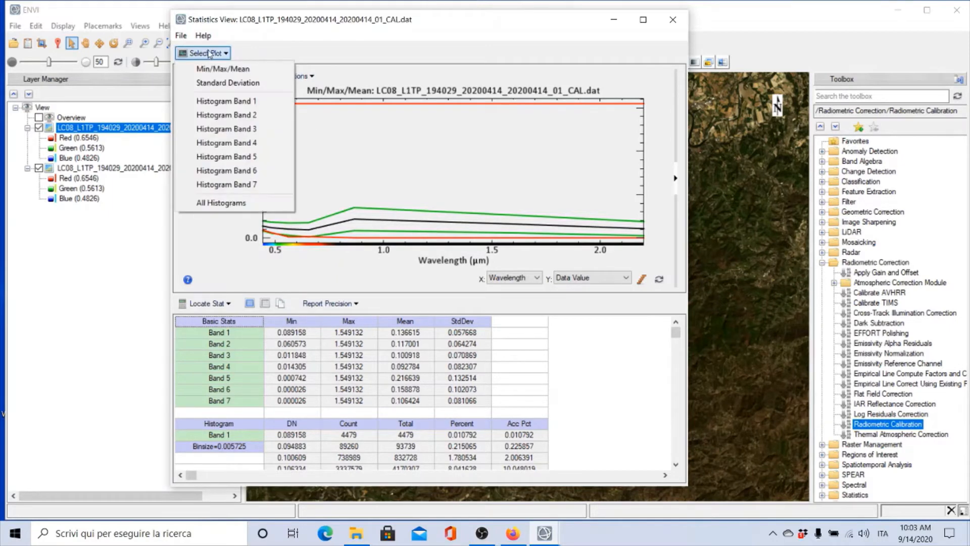
click(222, 157)
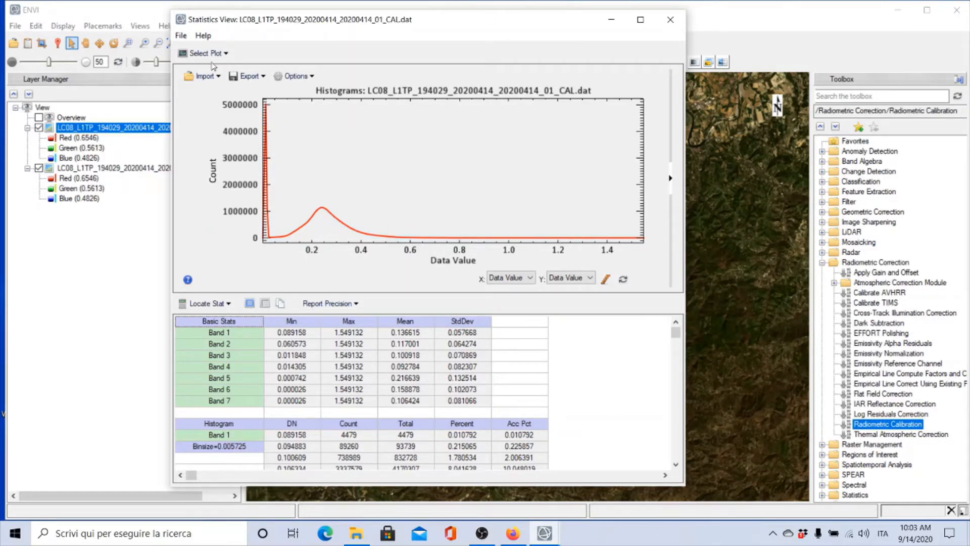
click(207, 53)
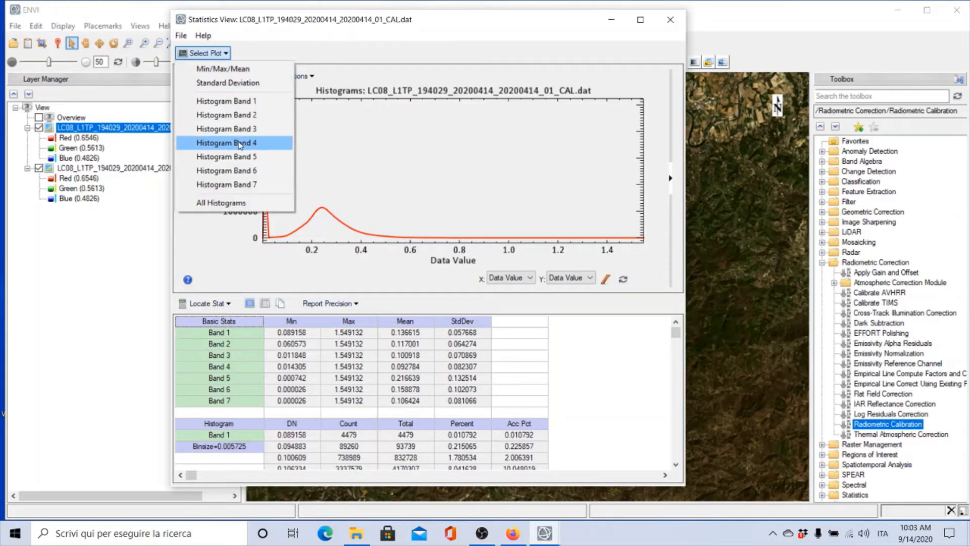
click(240, 144)
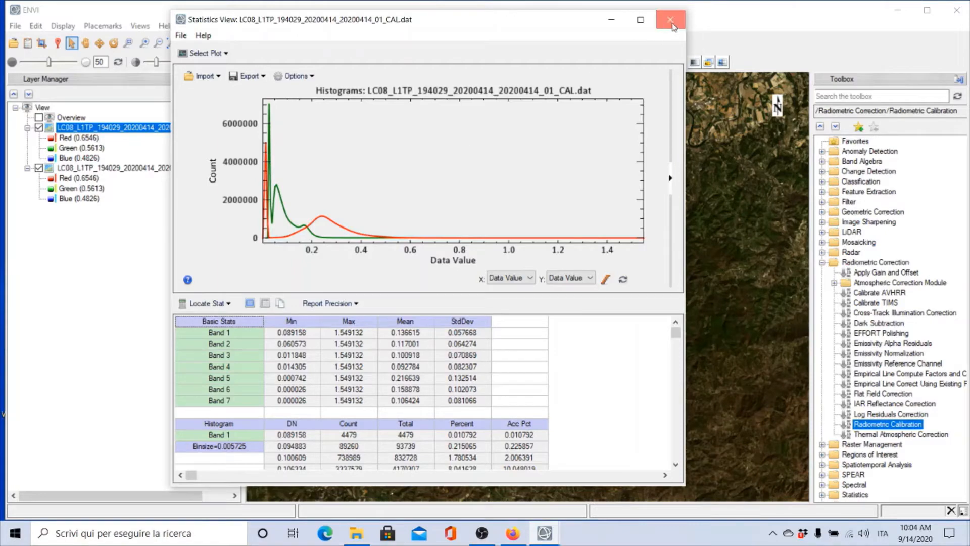
click(670, 20)
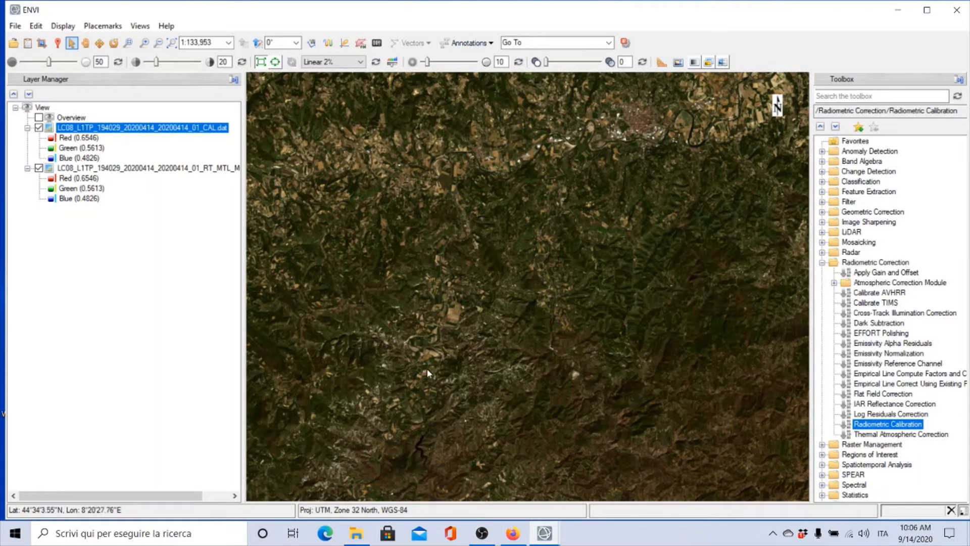
- Start Dark Subtraction with the calibrated CAL file as its input
double_click(879, 324)
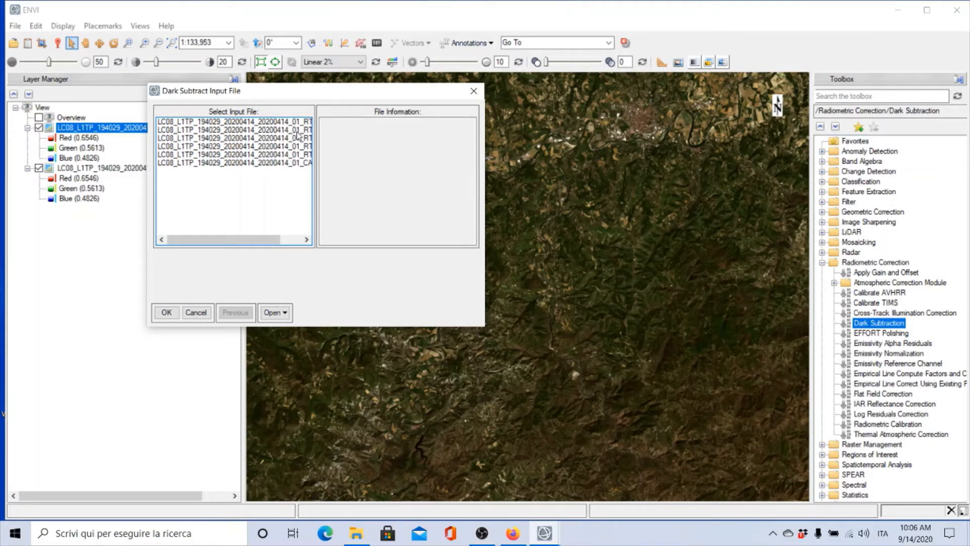
drag(303, 95, 454, 105)
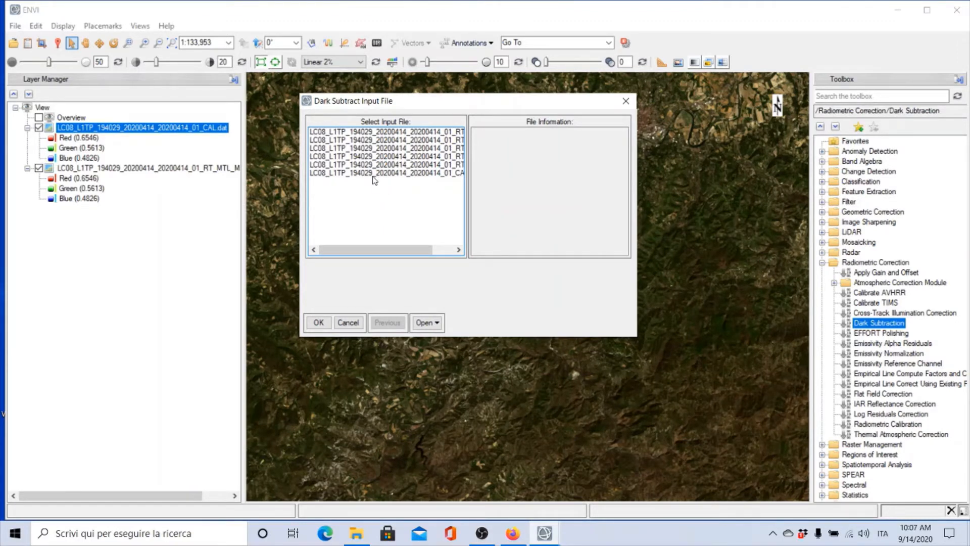
click(326, 173)
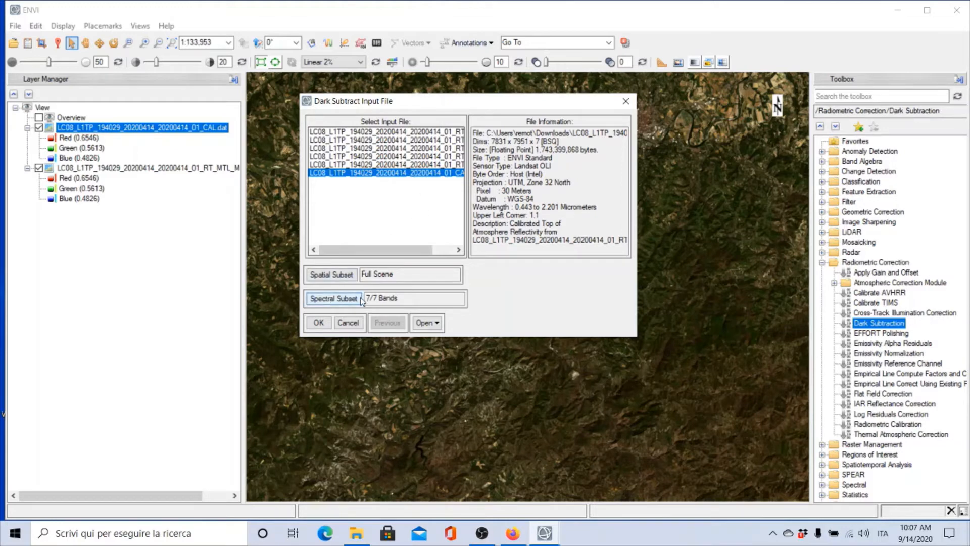
- Start an image-based spatial subset and place a box of about 3773 samples by 2668 lines over the scene's northern land area
click(329, 279)
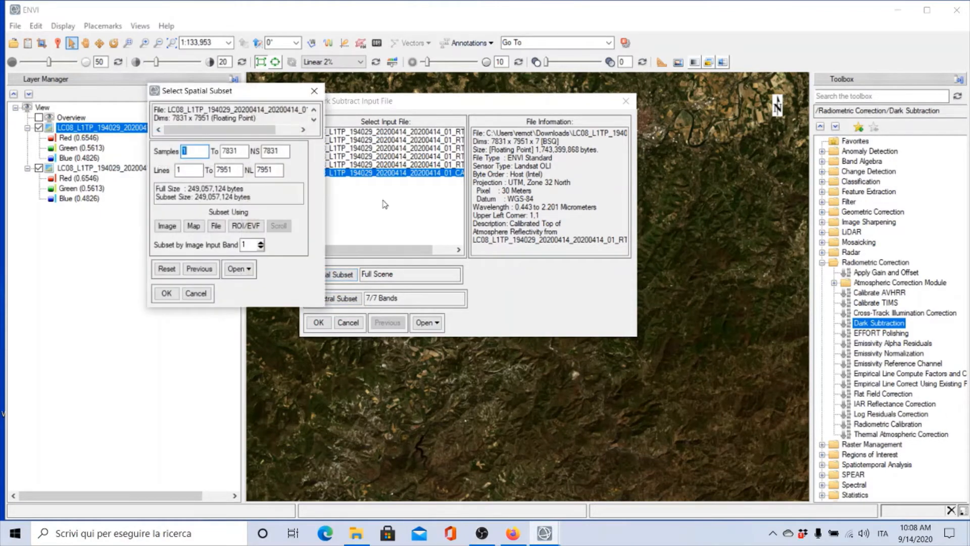
drag(239, 92, 551, 237)
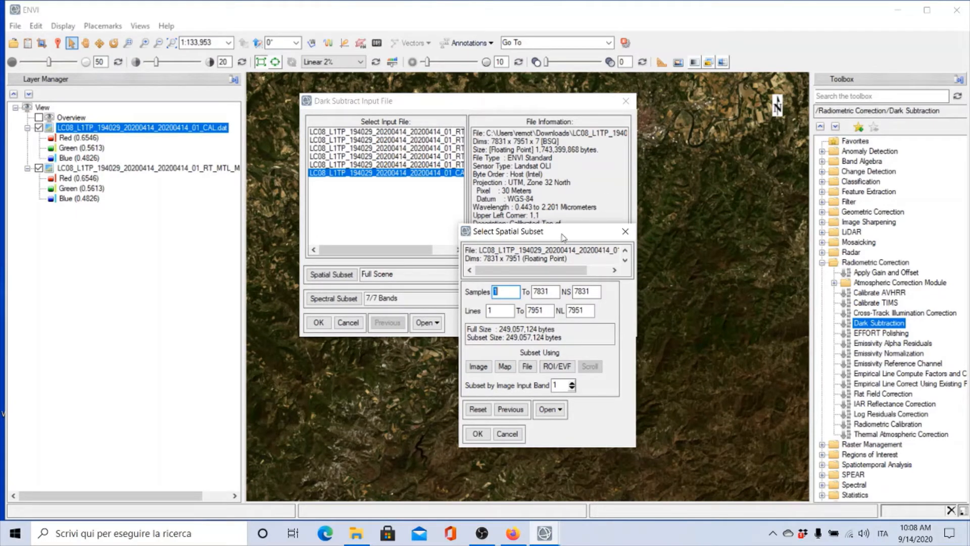
drag(510, 231, 608, 138)
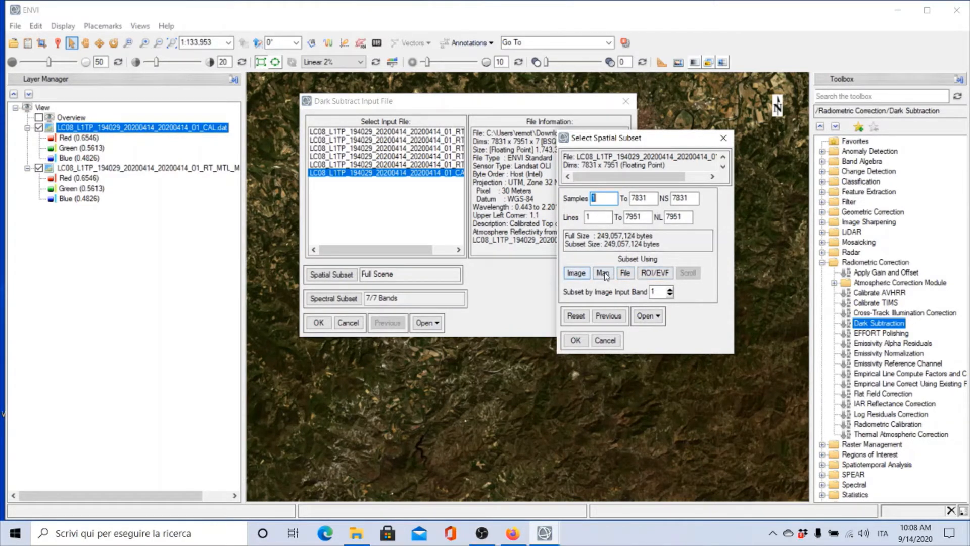
click(575, 275)
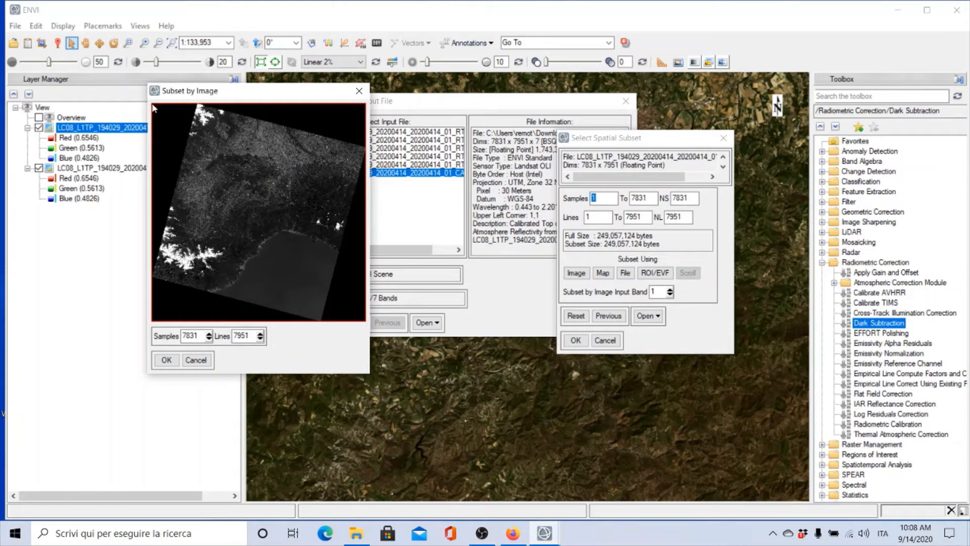
drag(152, 105, 263, 248)
drag(324, 281, 269, 225)
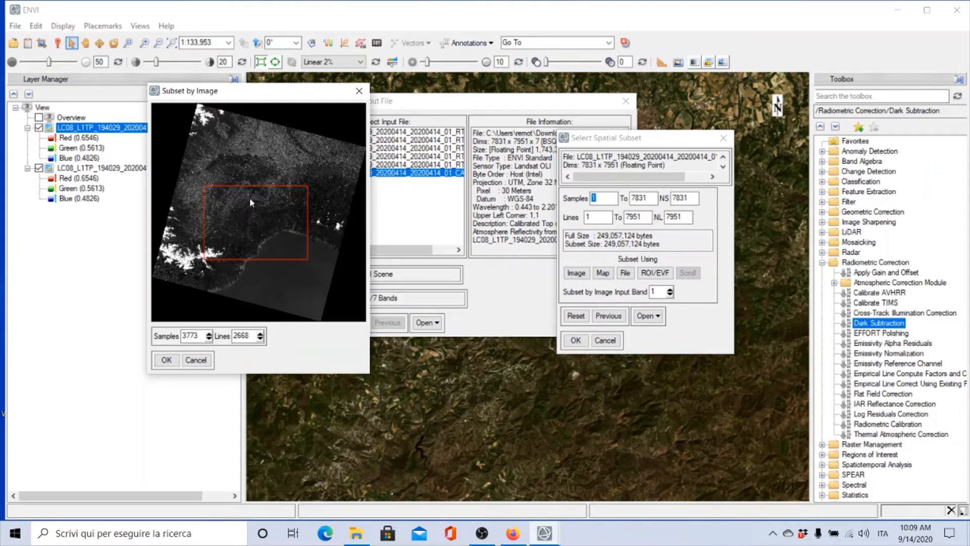
drag(225, 231, 218, 184)
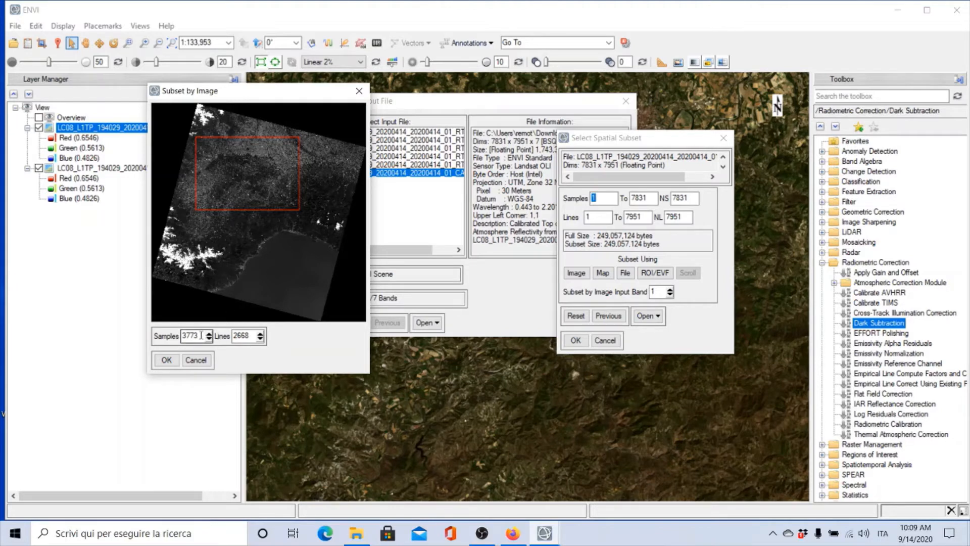
- Set the subset box to 2500 samples by 2500 lines
double_click(195, 336)
text(2)
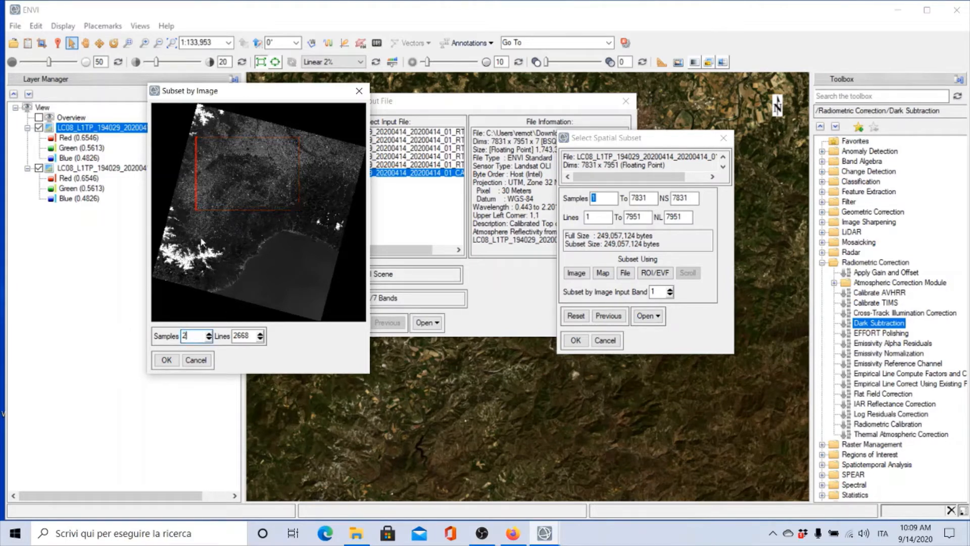
text(500)
key(Tab)
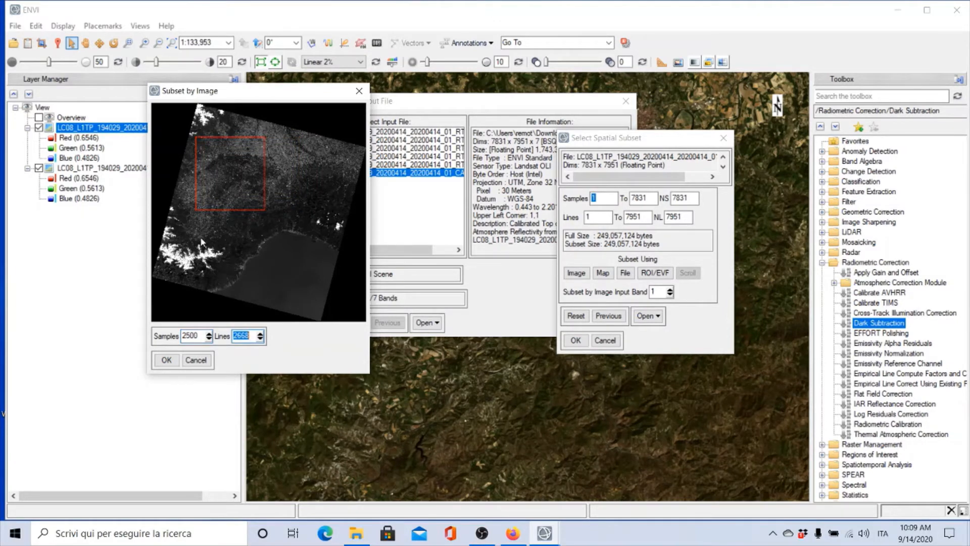
text(2500)
key(Tab)
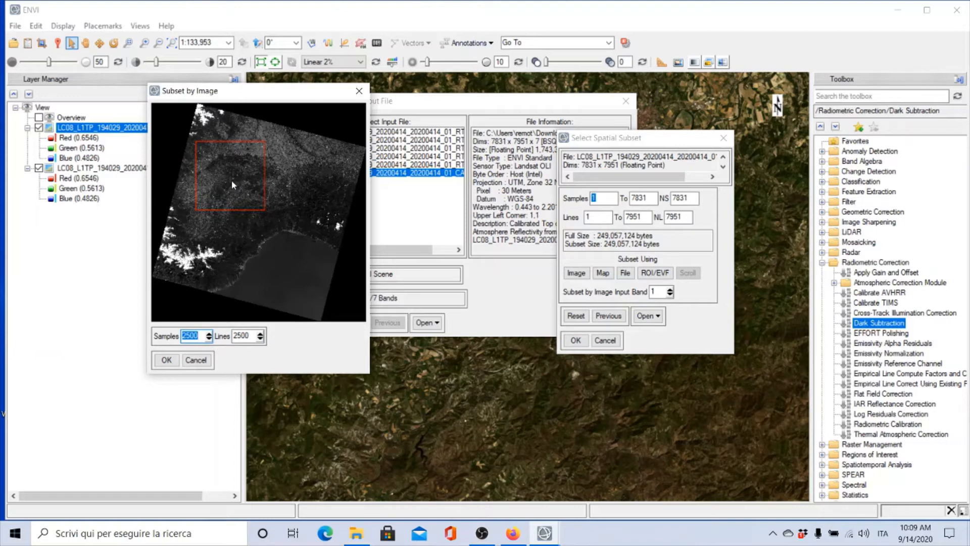
- Reposition the subset box to cover samples 1542 to 4041 and lines 944 to 3443, and accept the spatial subset
drag(231, 180, 229, 163)
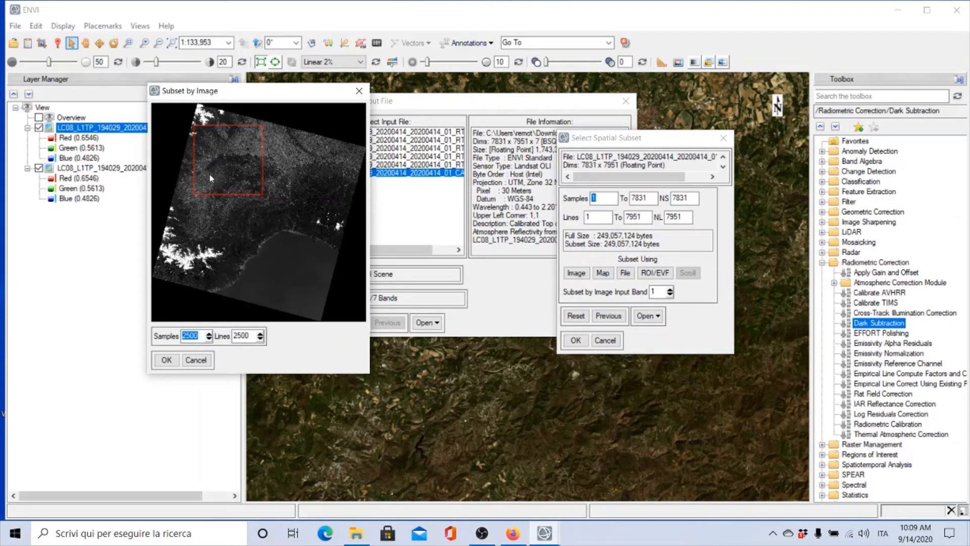
drag(221, 179, 221, 184)
click(165, 360)
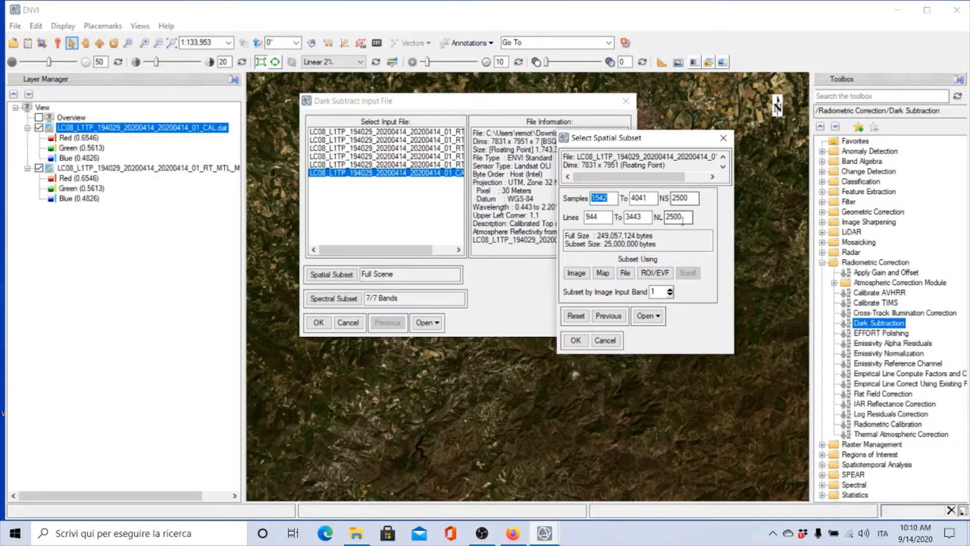
click(577, 341)
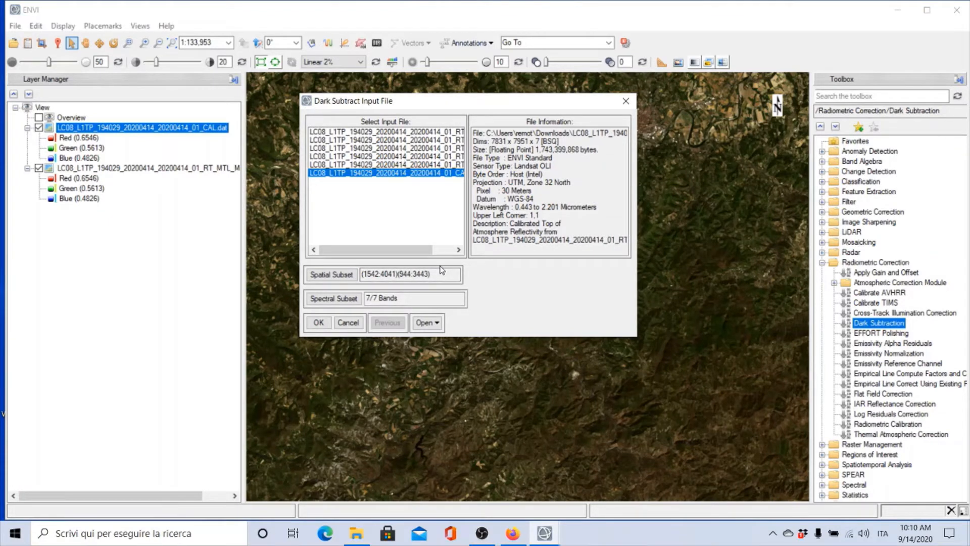
- Run the dark subtraction with the Band Minimum method, saving the result as LC08_L1TP_194029_20200414_20200414_01_CAL_DS.dat in the Download folder
click(316, 323)
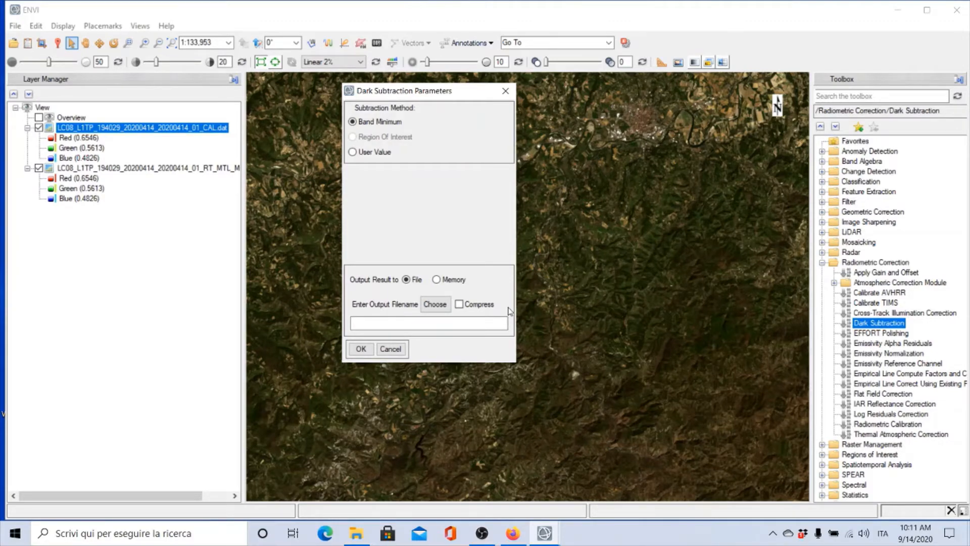
click(434, 304)
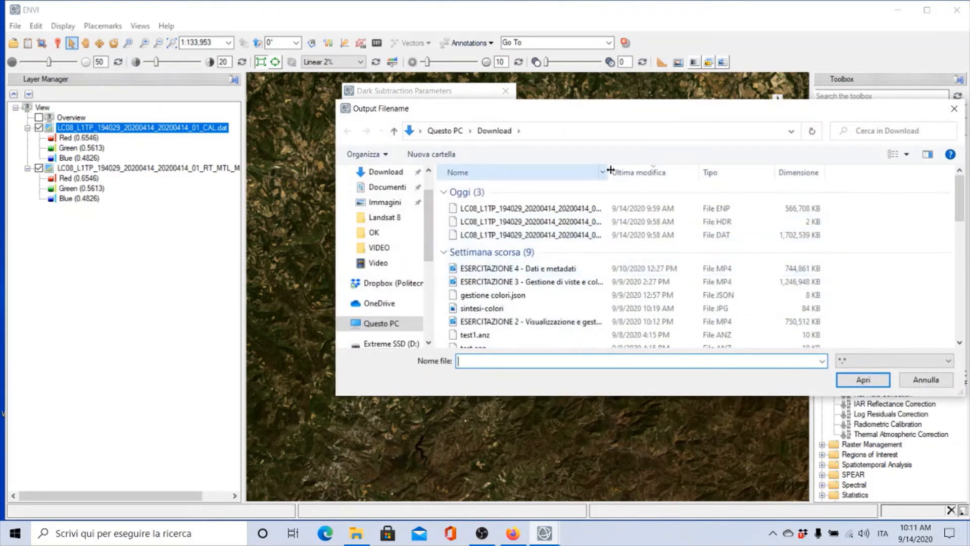
double_click(608, 170)
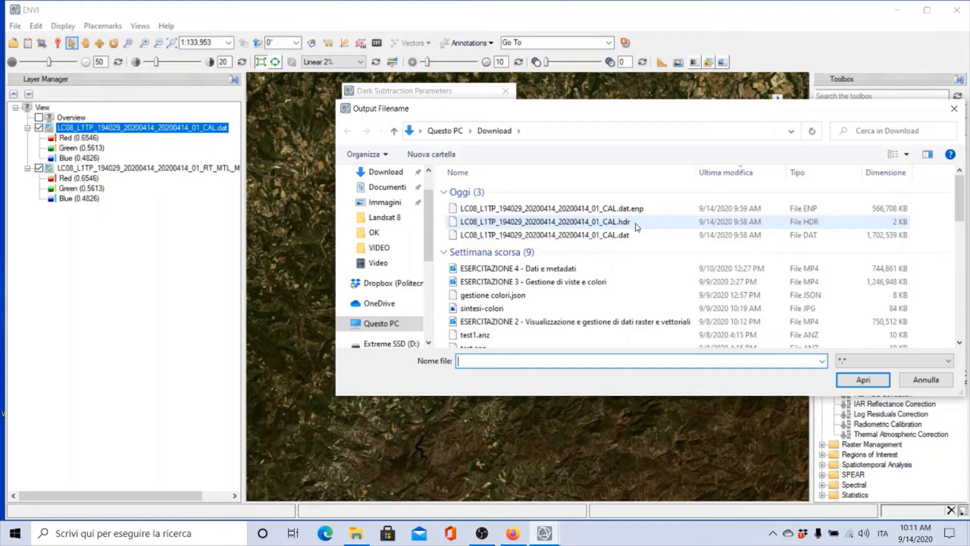
click(605, 235)
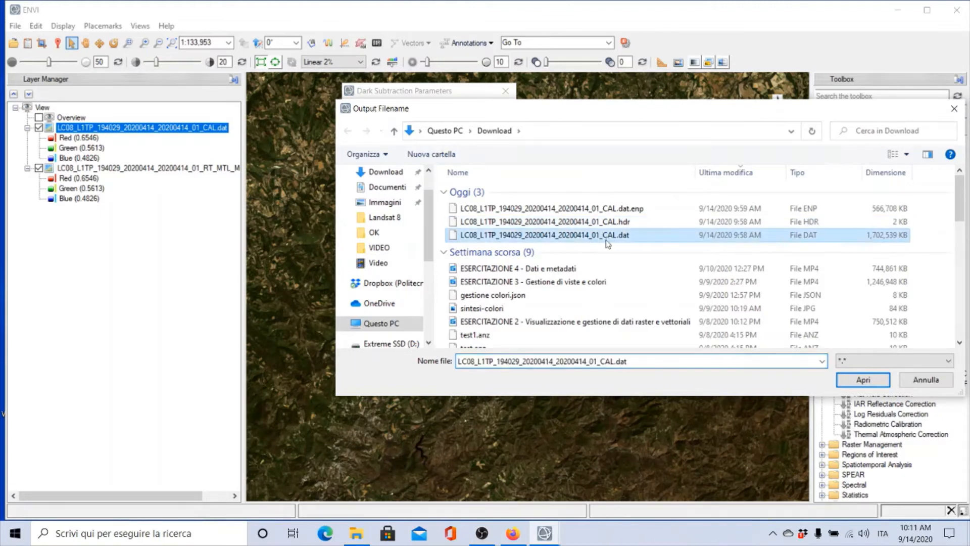
click(612, 361)
click(613, 361)
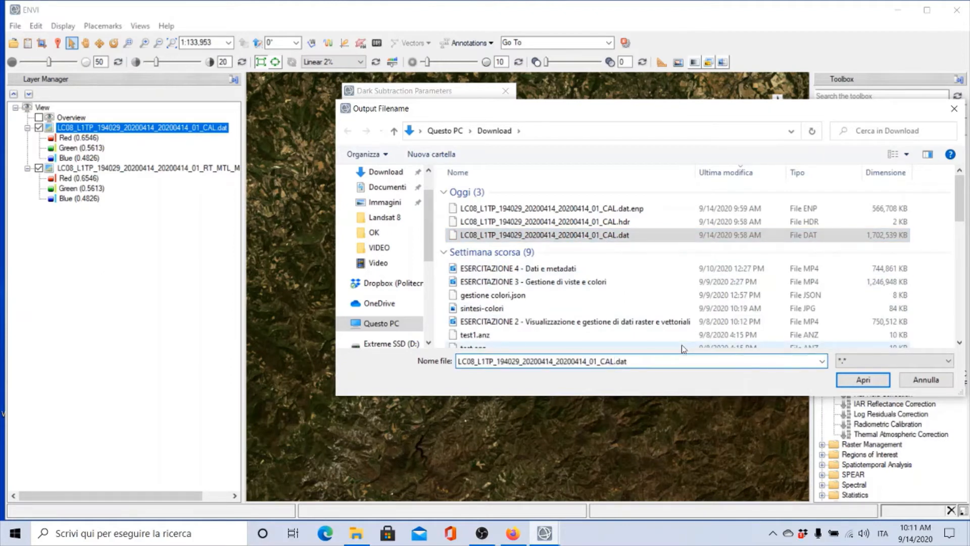
text(_)
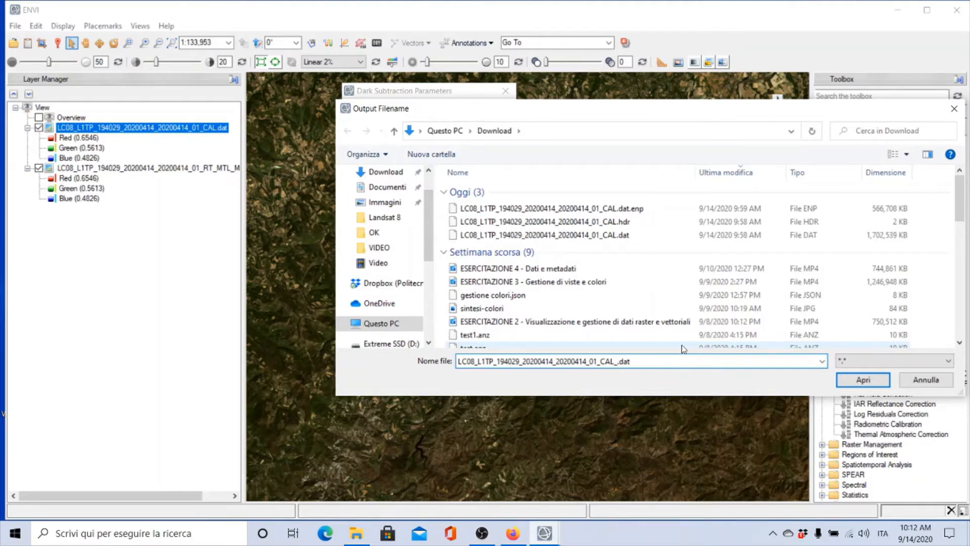
text(DS)
click(862, 380)
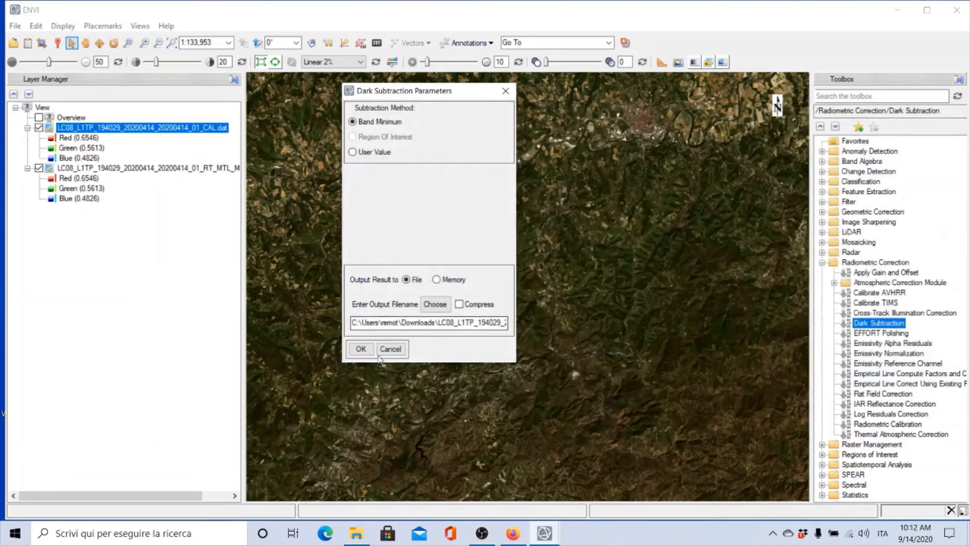
click(360, 349)
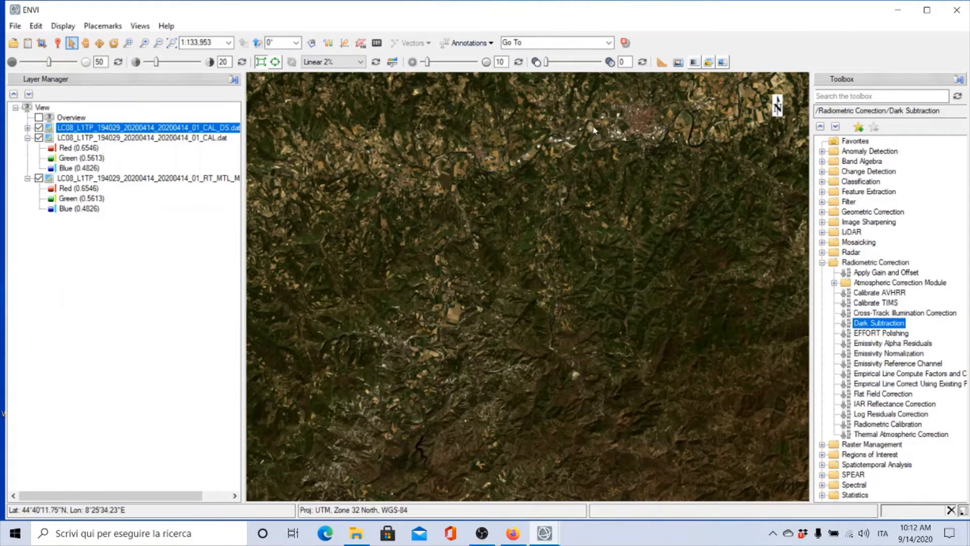
- Hide the CAL and original RT_MTL layers and expand the dark-subtracted CAL_DS layer to list its bands
click(39, 138)
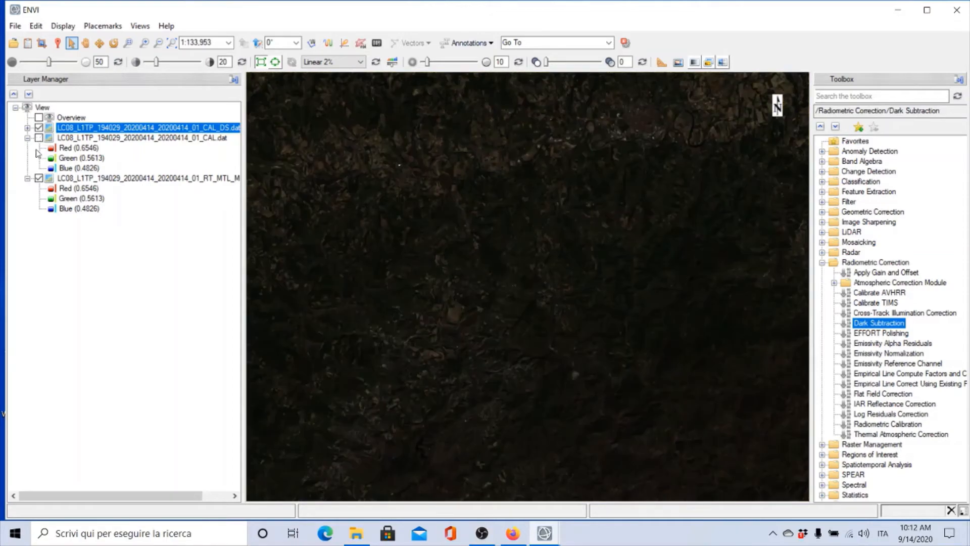
click(39, 177)
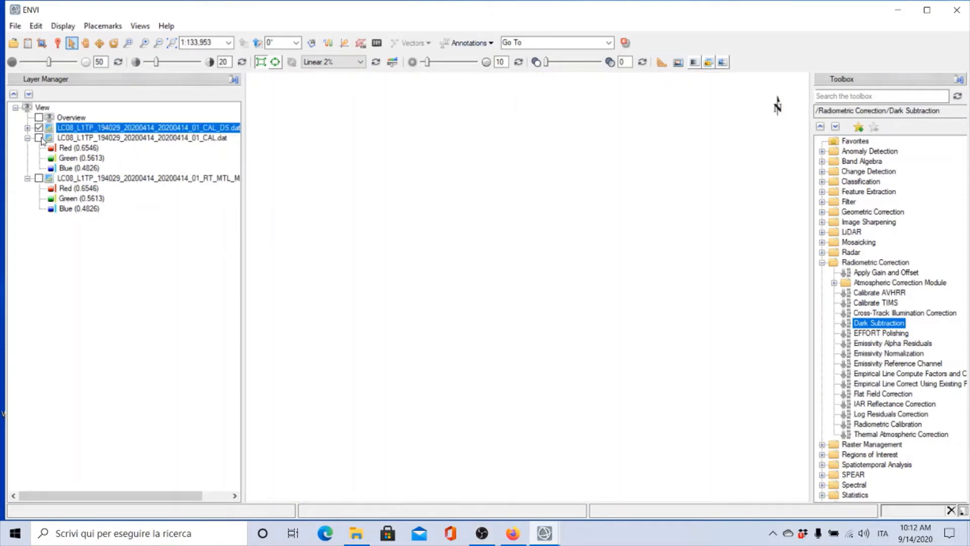
click(59, 128)
click(28, 127)
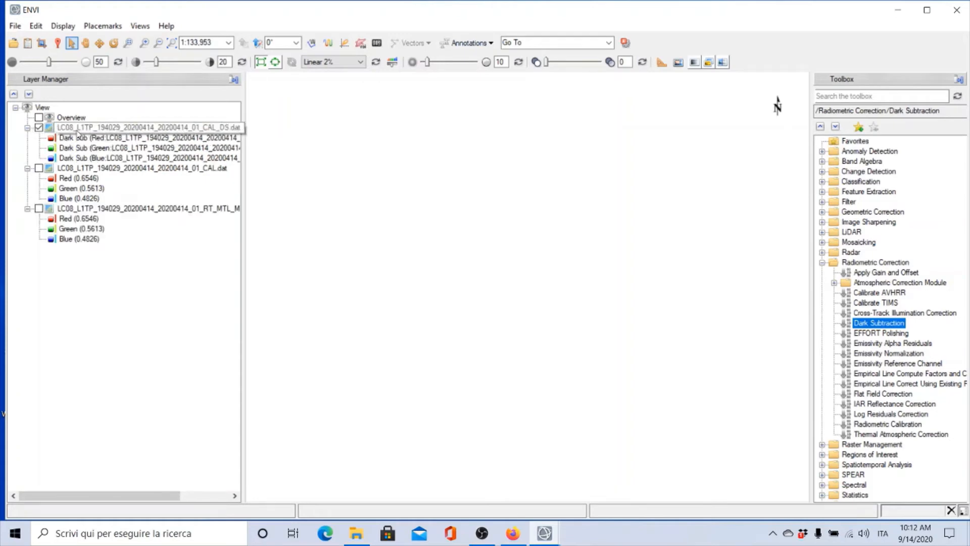
- Use the overview to bring the dark-subtracted subset's city and river area into view, and hide the overview again
click(39, 117)
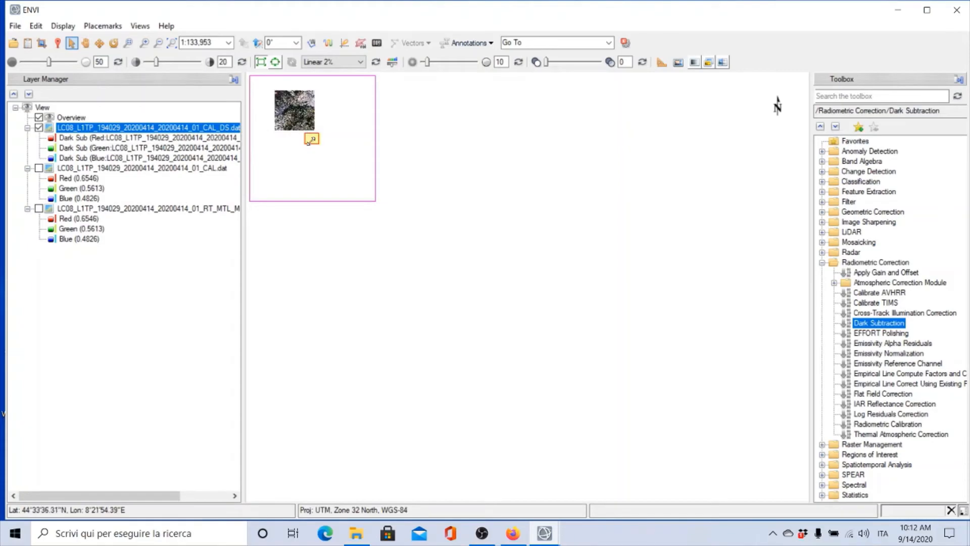
drag(312, 139, 282, 112)
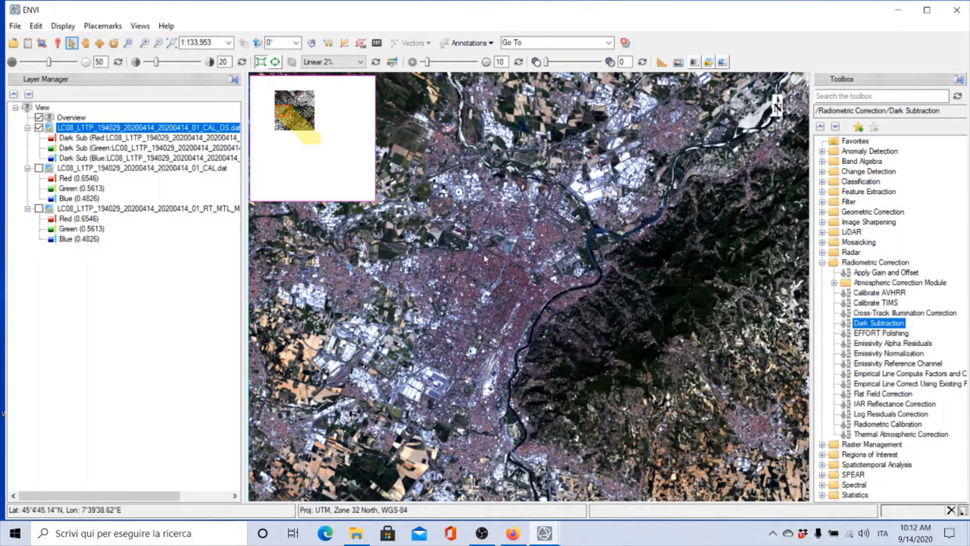
click(39, 117)
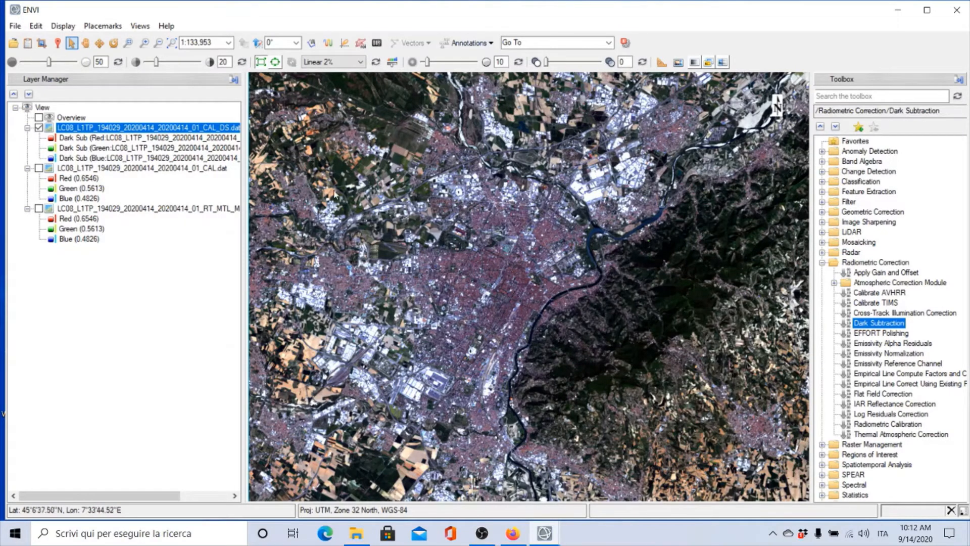
click(85, 43)
drag(433, 276, 502, 230)
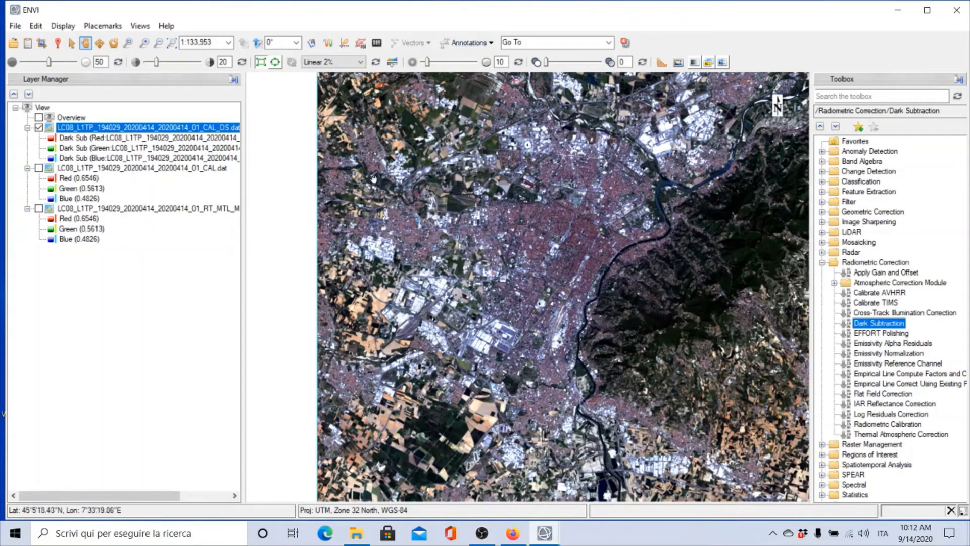
- Compute quick statistics for the dark-subtracted CAL_DS layer and show the plot's curve list
right_click(111, 131)
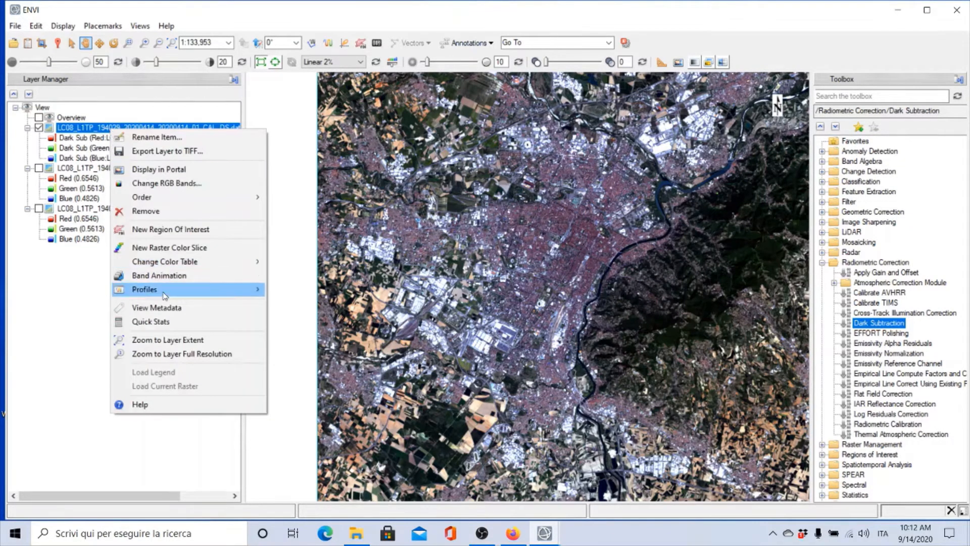
click(167, 322)
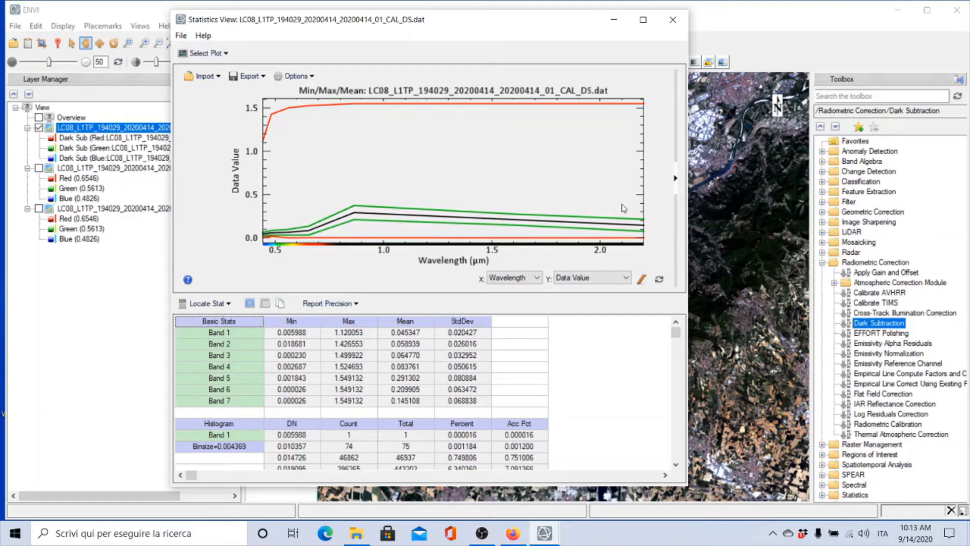
click(676, 179)
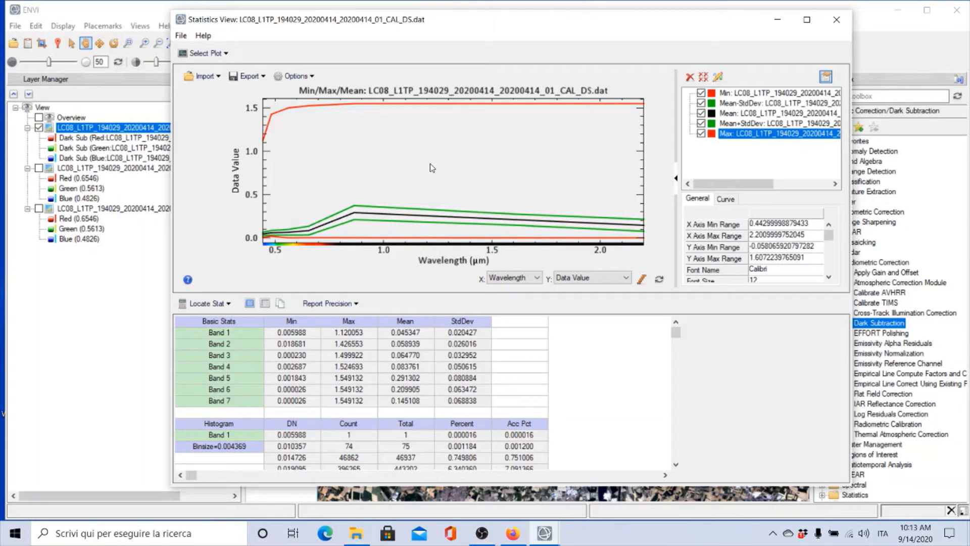
- Plot the histograms of bands 5, 4 and 3 together to compare them, and close the statistics
click(206, 54)
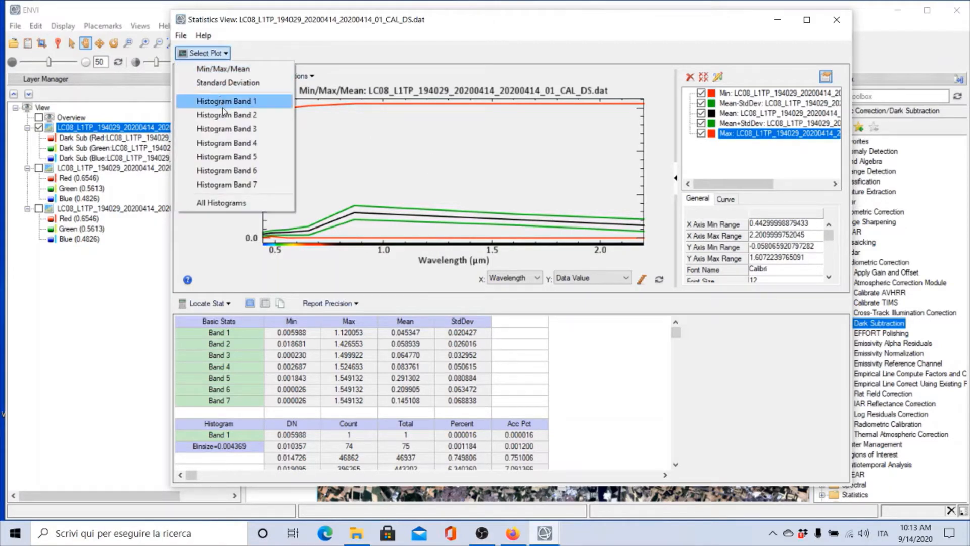
click(225, 158)
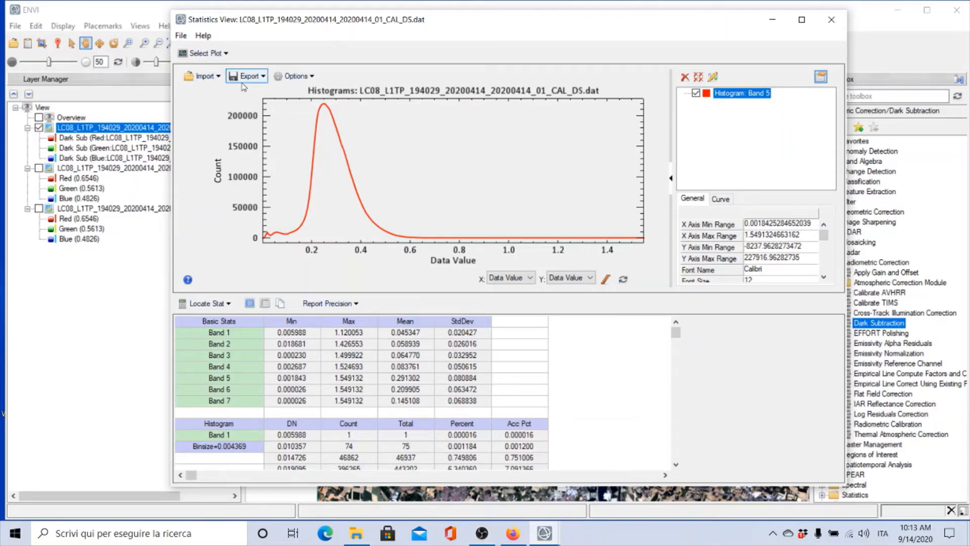
click(214, 54)
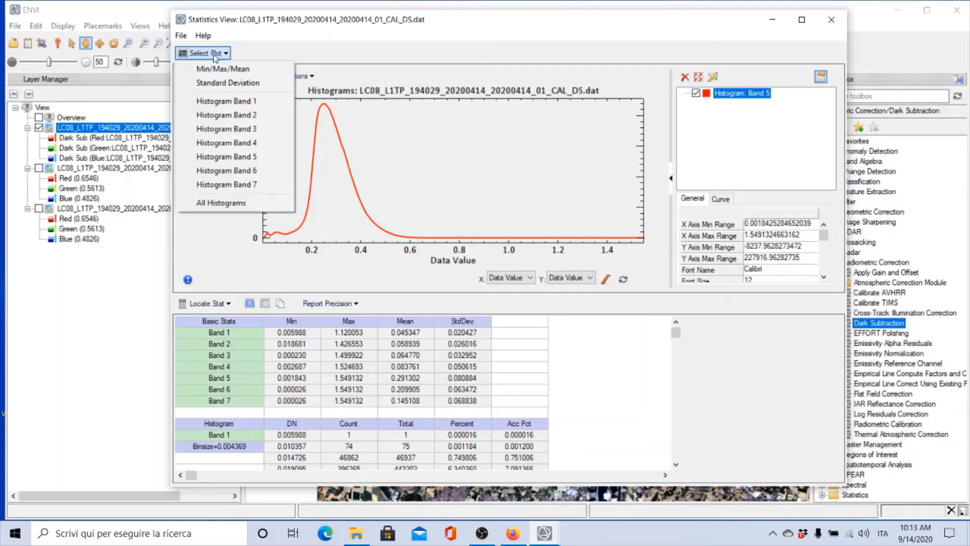
click(242, 144)
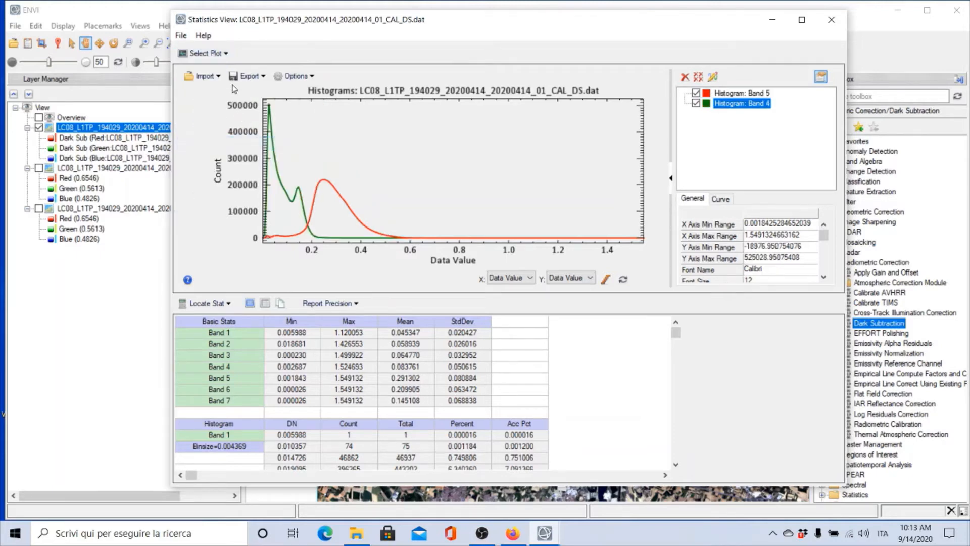
click(214, 53)
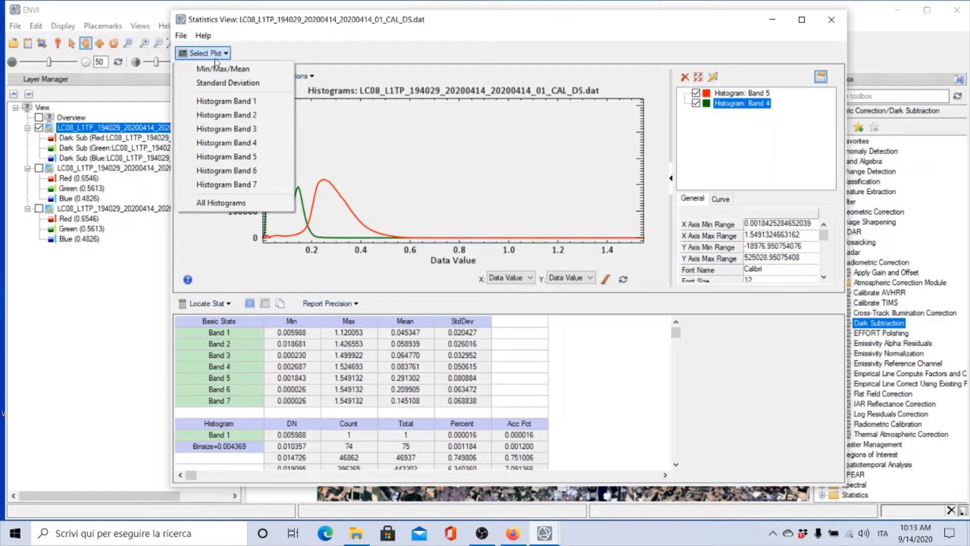
click(233, 129)
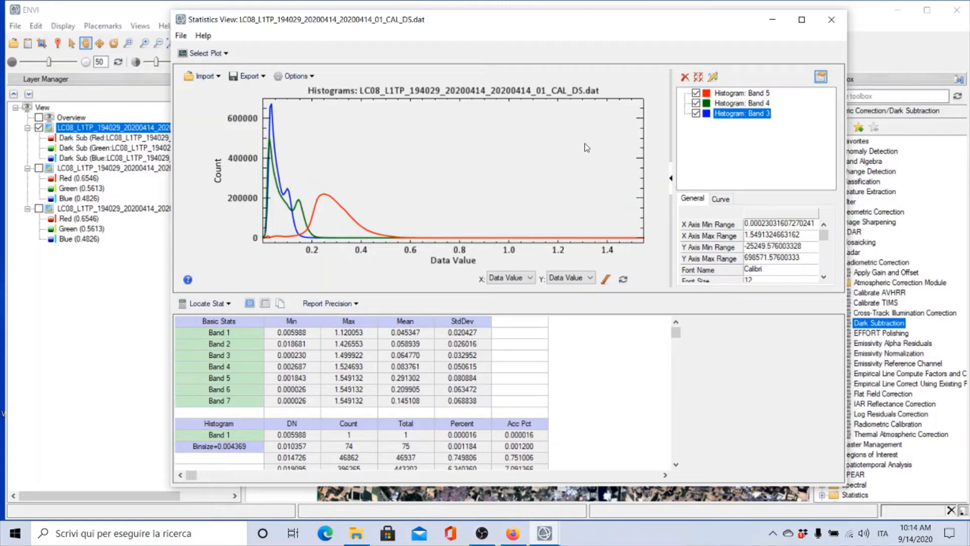
click(830, 23)
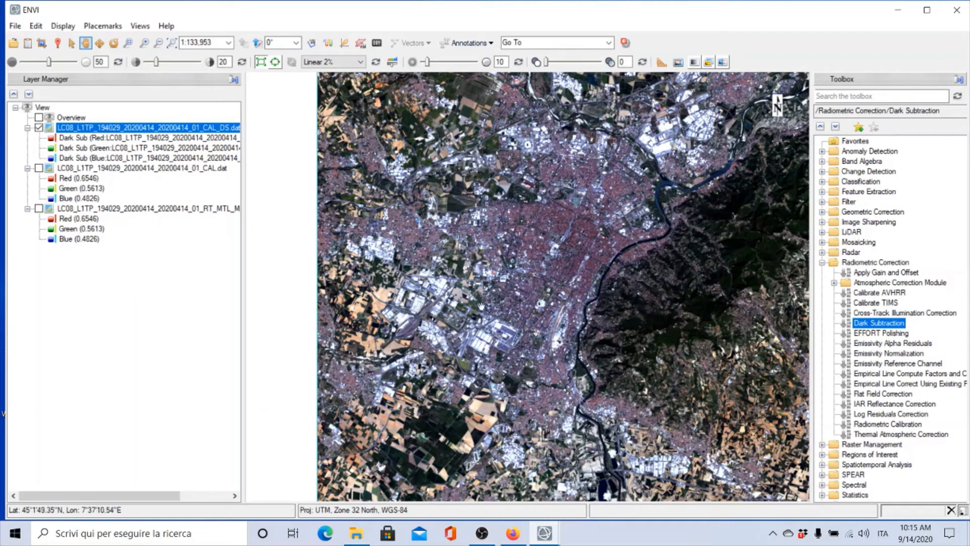
click(872, 425)
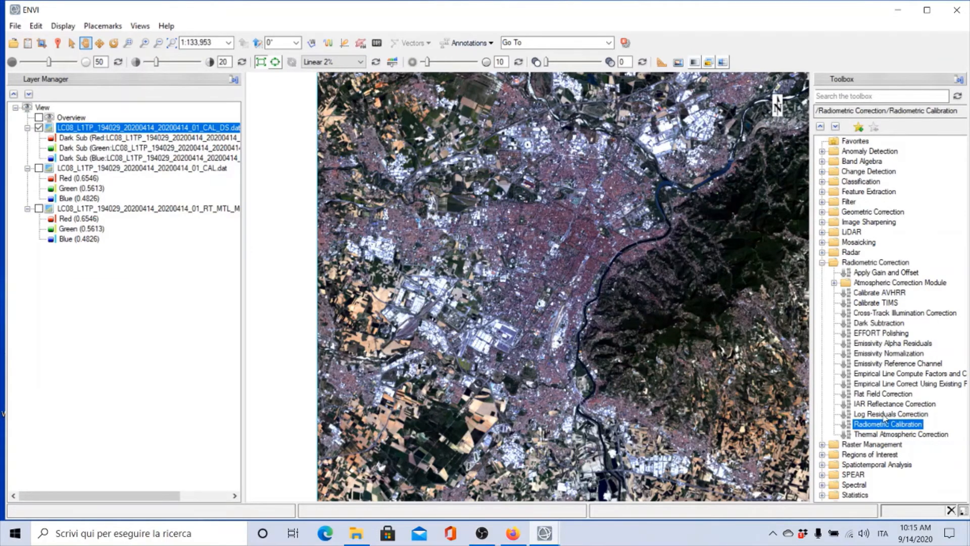
click(880, 323)
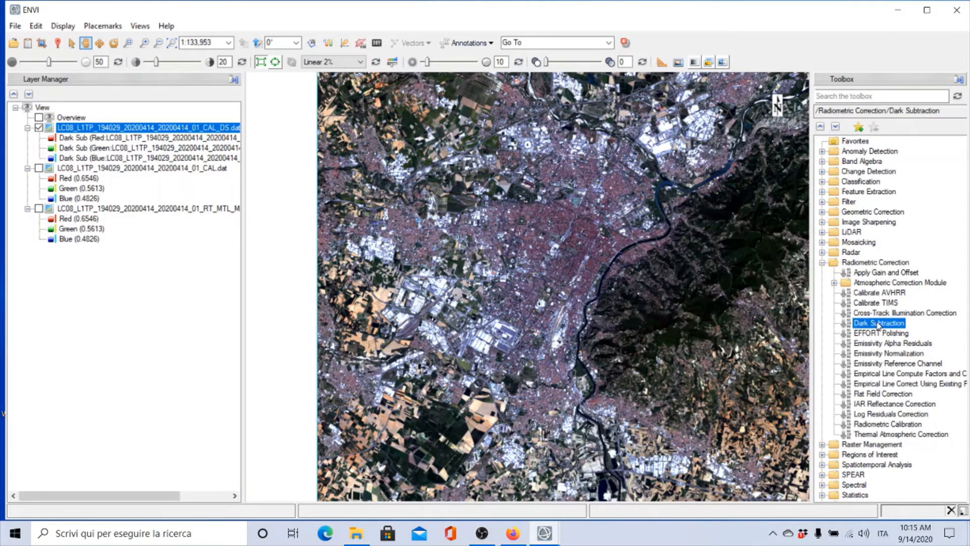
- Compare the file information of the CAL and CAL_DS images in an enlarged Data Manager, and close it
click(27, 43)
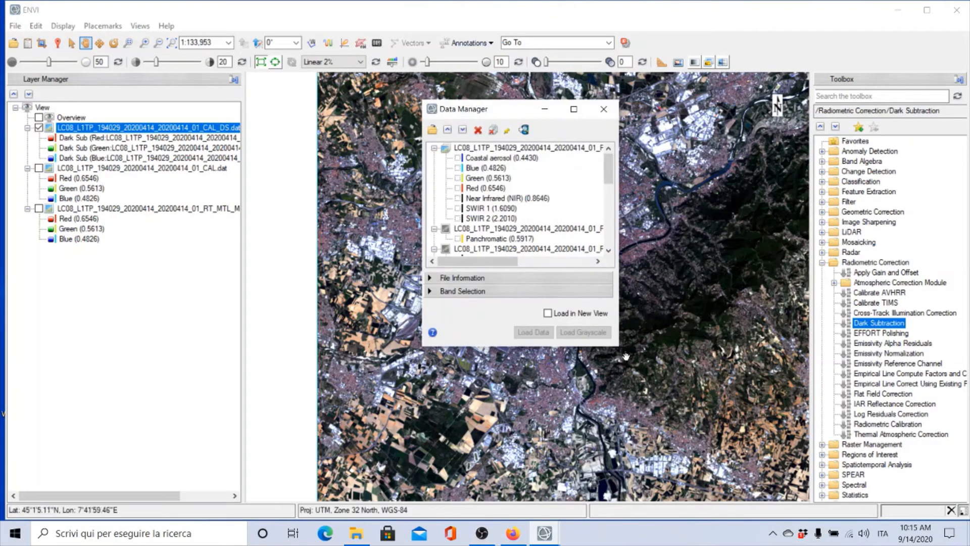
drag(618, 346, 790, 457)
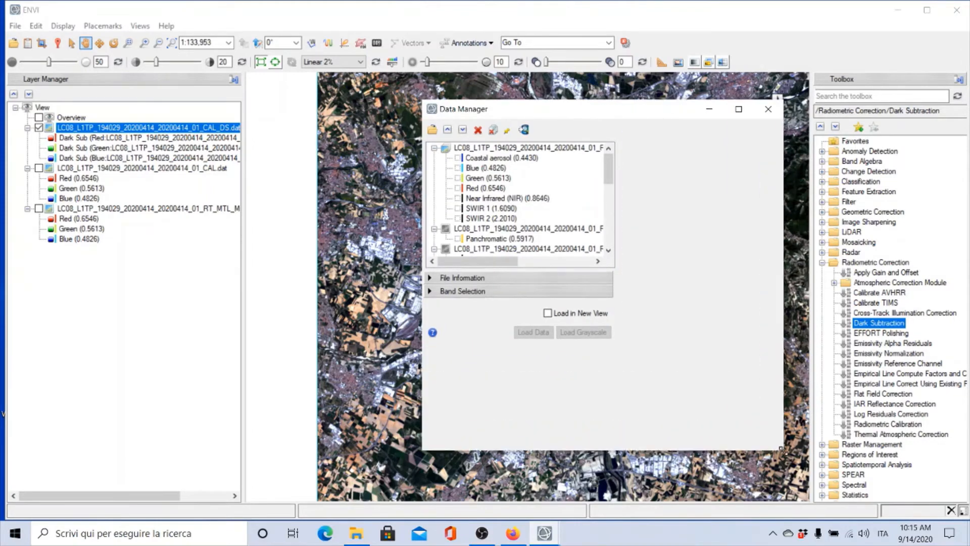
scroll(790, 356, down, 3)
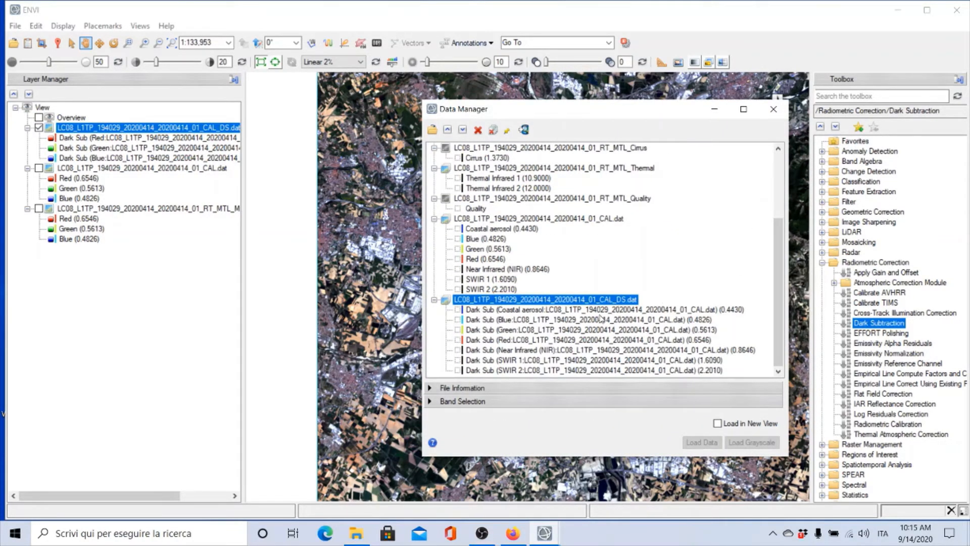
click(430, 388)
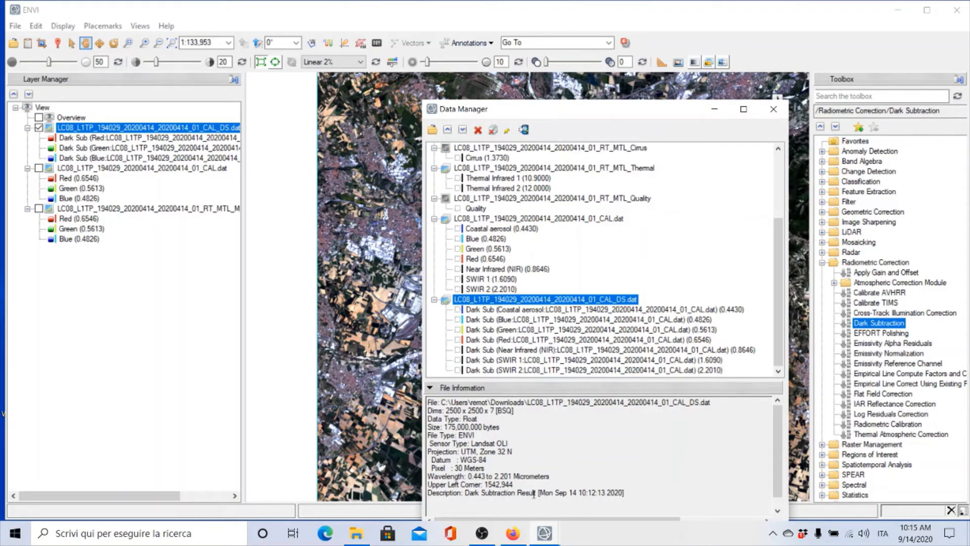
click(531, 218)
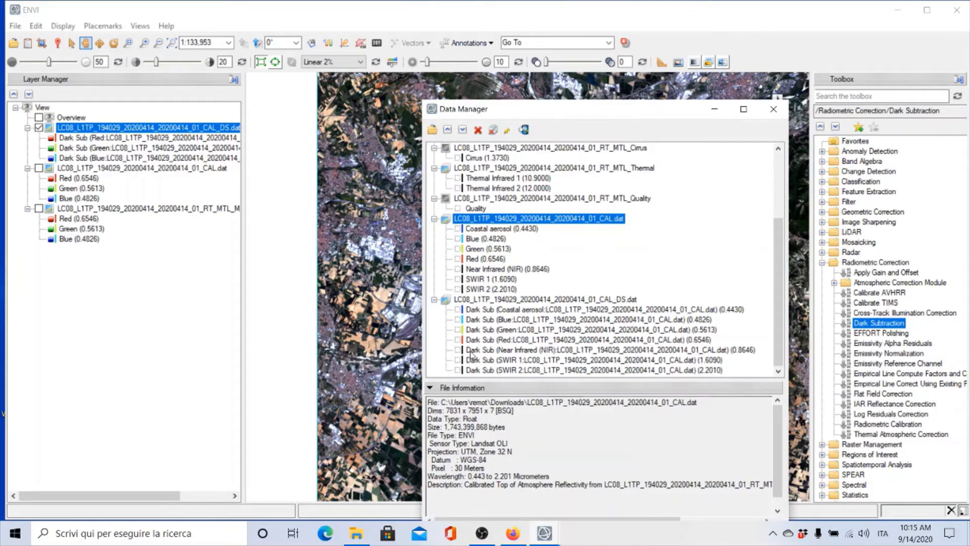
click(470, 299)
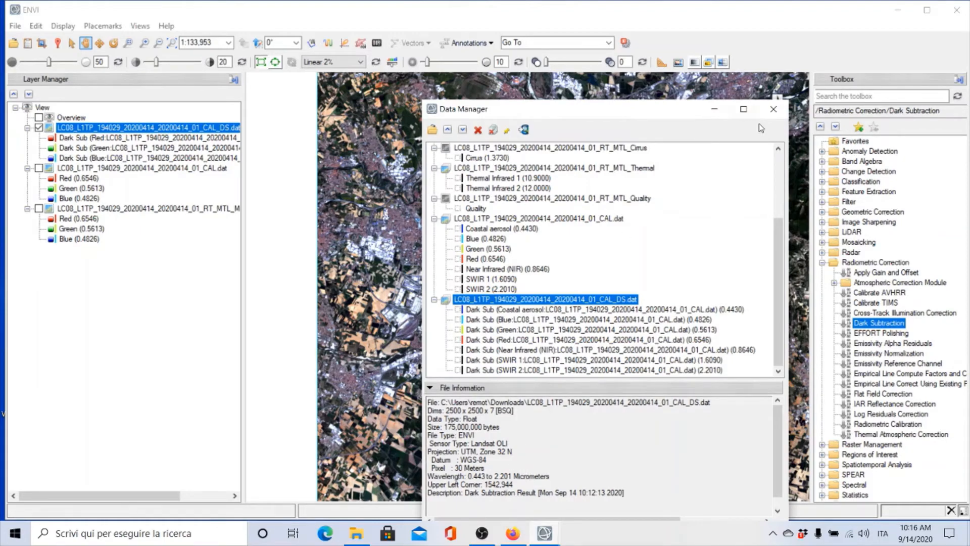
click(773, 111)
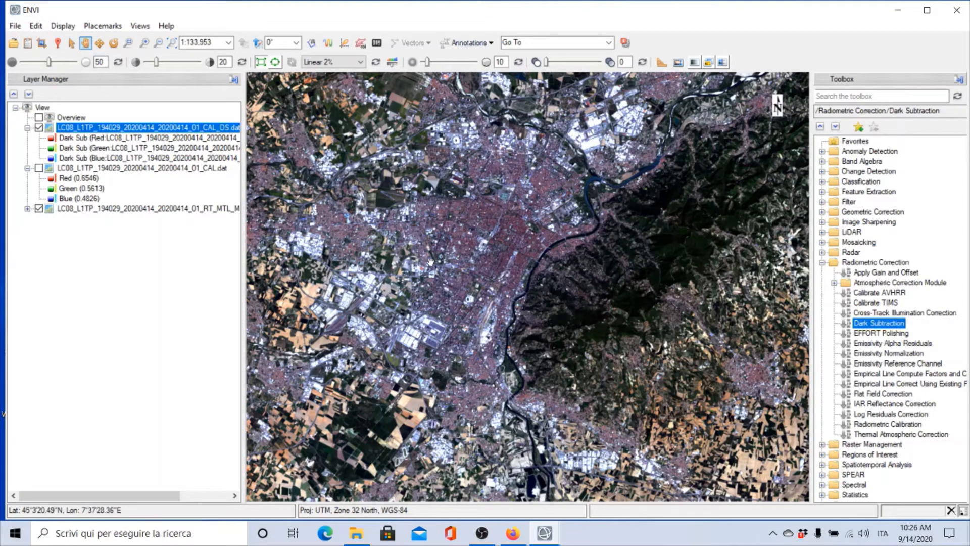
- Start the Region of Interest (ROI) Tool and move its window aside to uncover more of the image
right_click(159, 131)
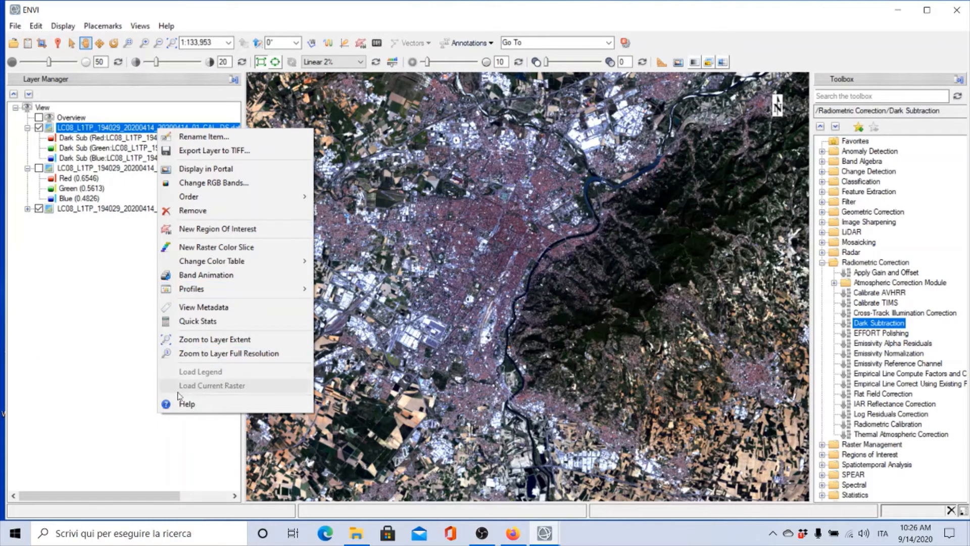
click(136, 386)
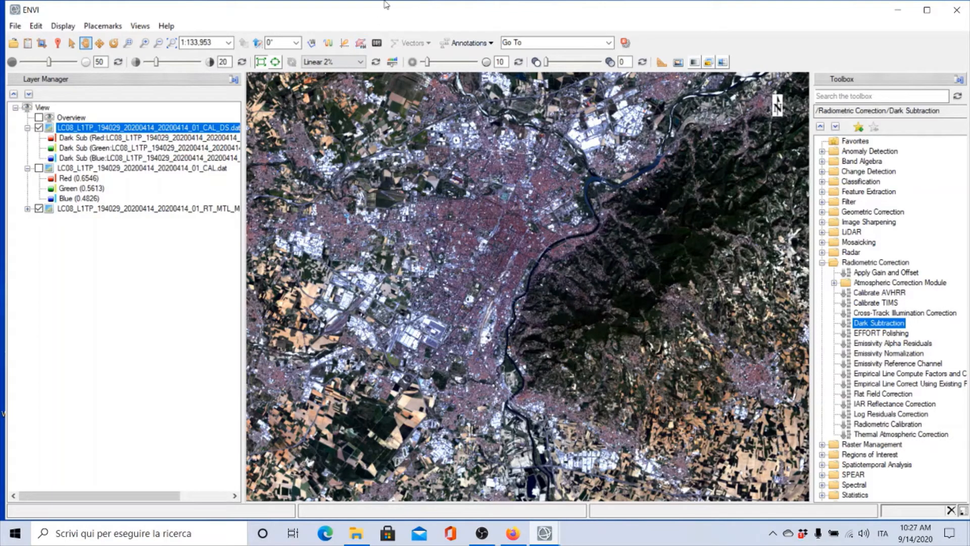
click(360, 44)
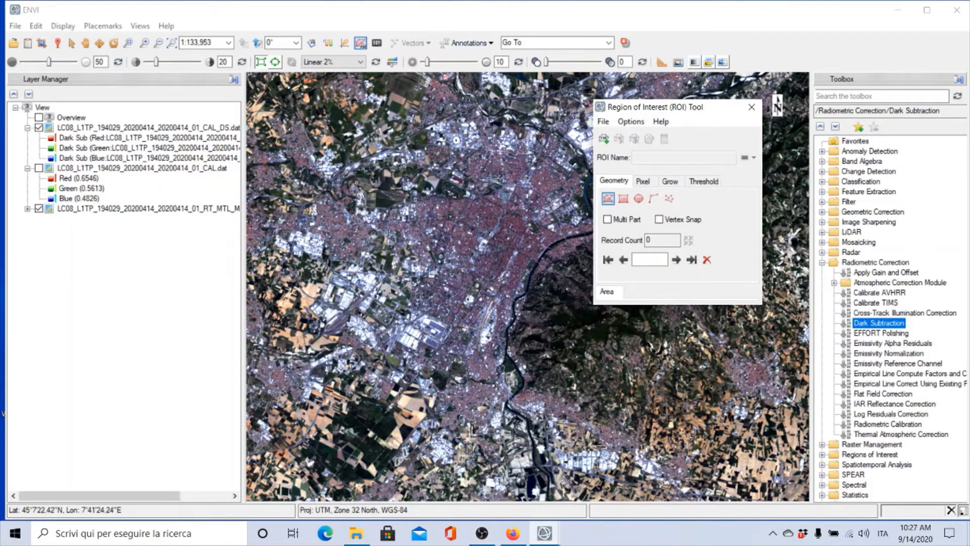
drag(661, 110, 686, 103)
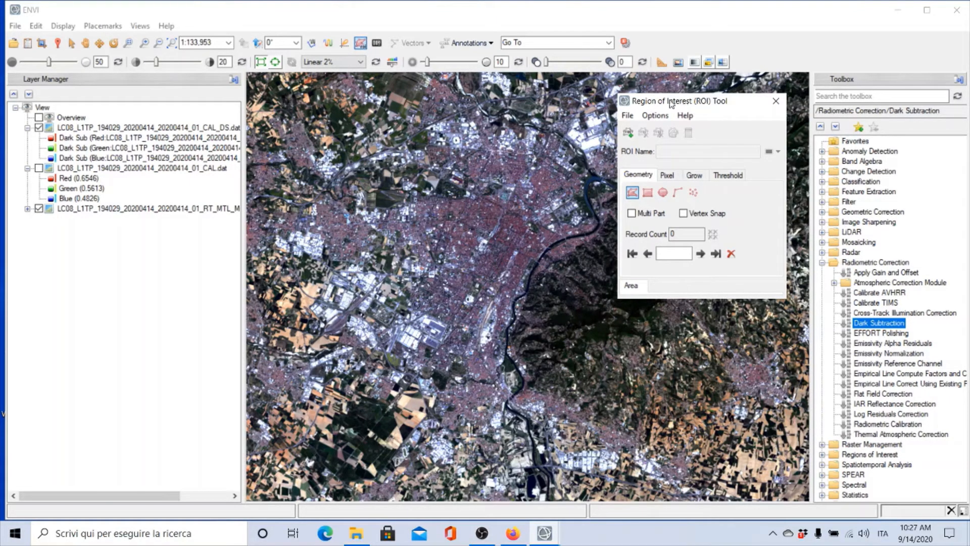
drag(669, 103, 682, 100)
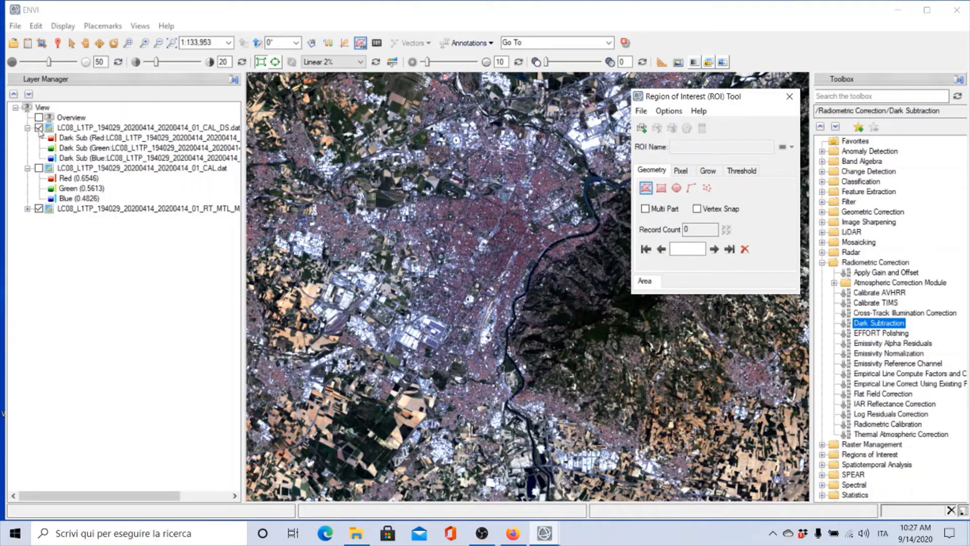
- Hide the CAL_DS layer and display the original MultiSpectral layer with Near Infrared, Red and Green as its RGB bands
click(39, 128)
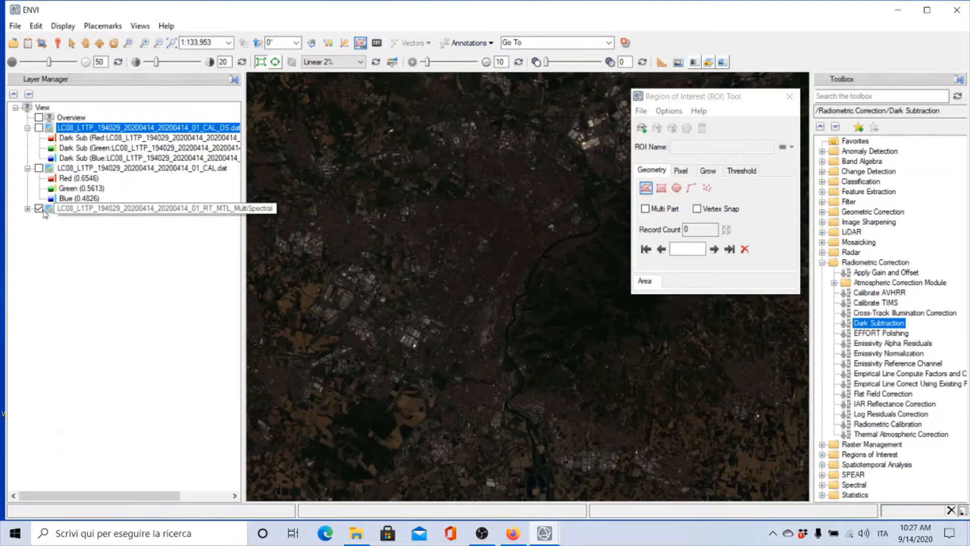
click(28, 209)
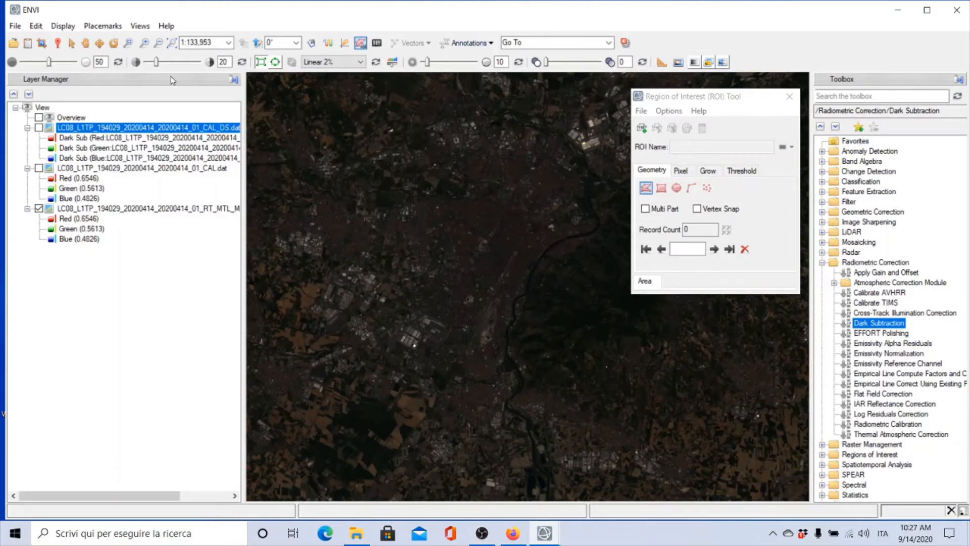
click(128, 208)
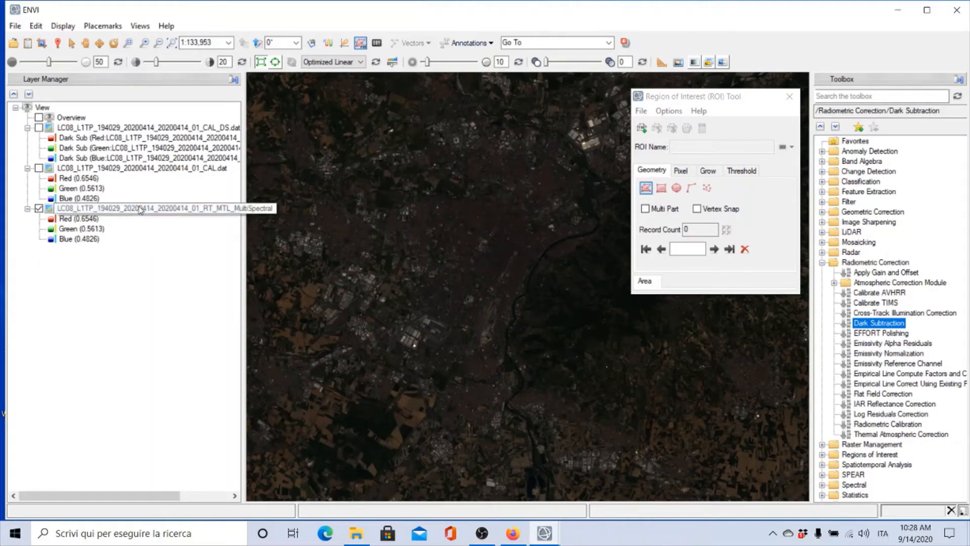
right_click(140, 209)
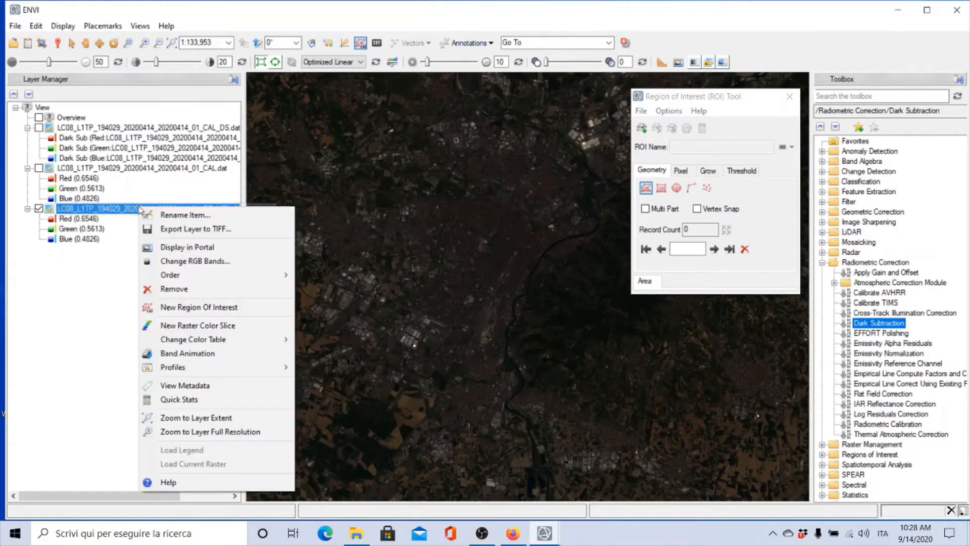
click(192, 267)
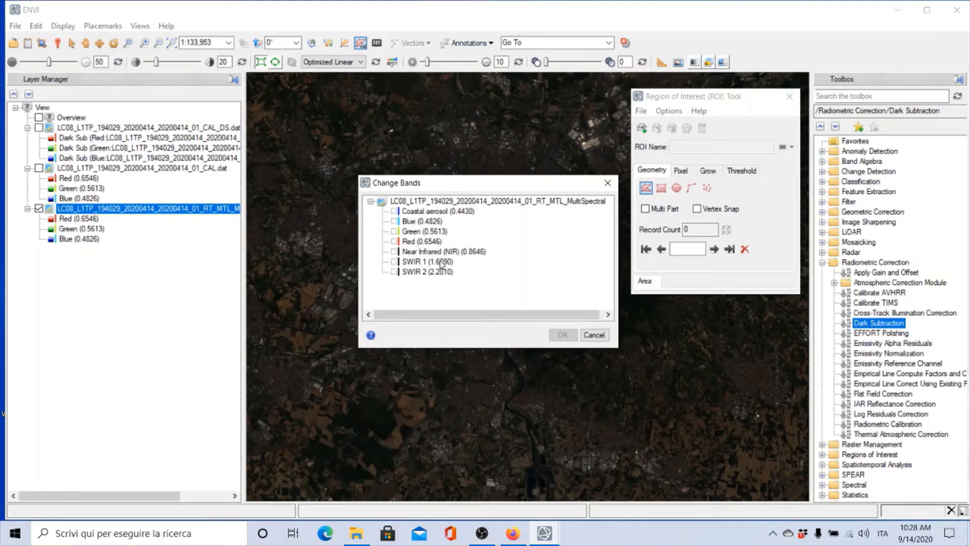
click(395, 251)
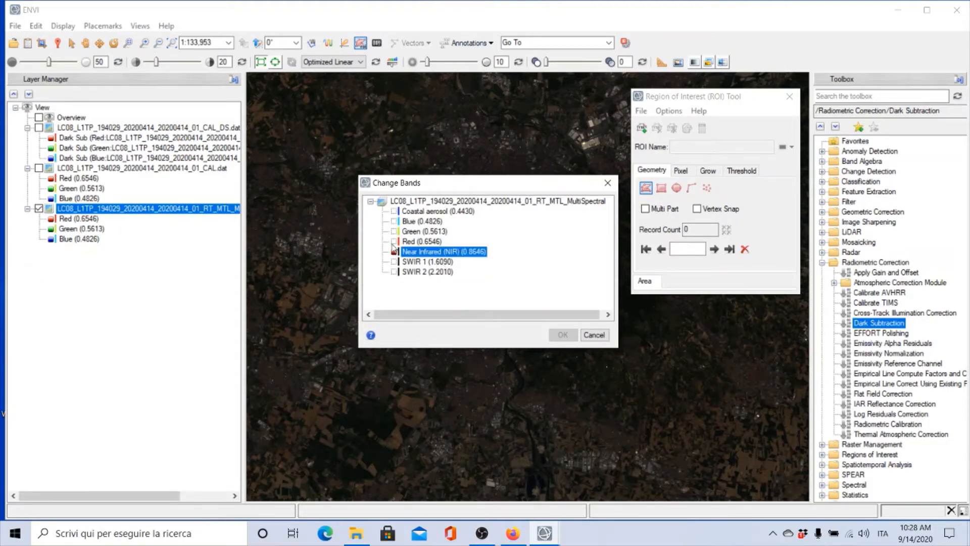
click(394, 242)
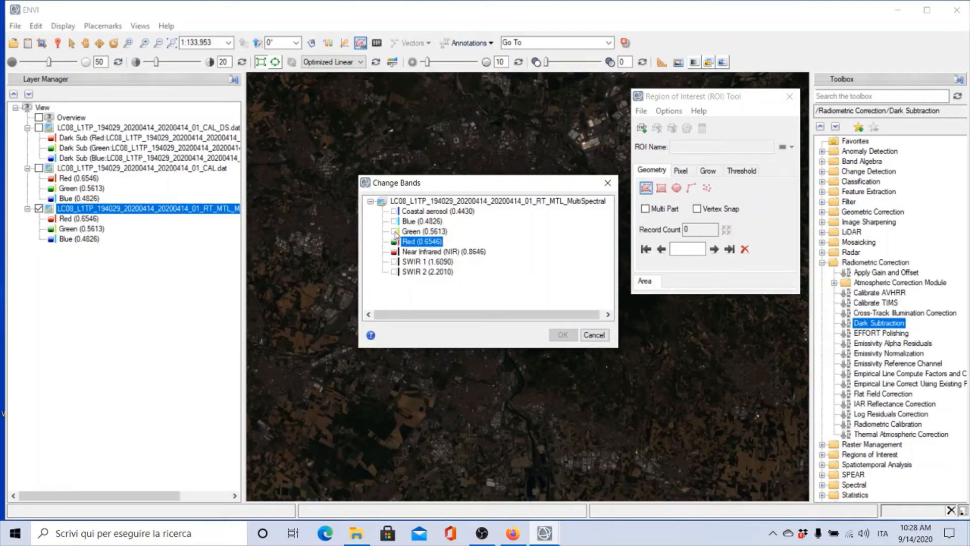
click(395, 232)
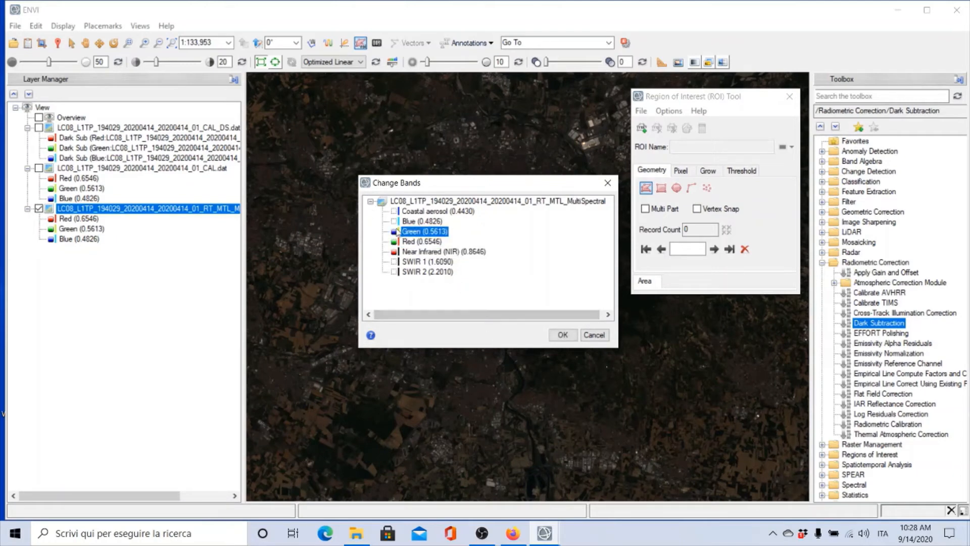
click(563, 336)
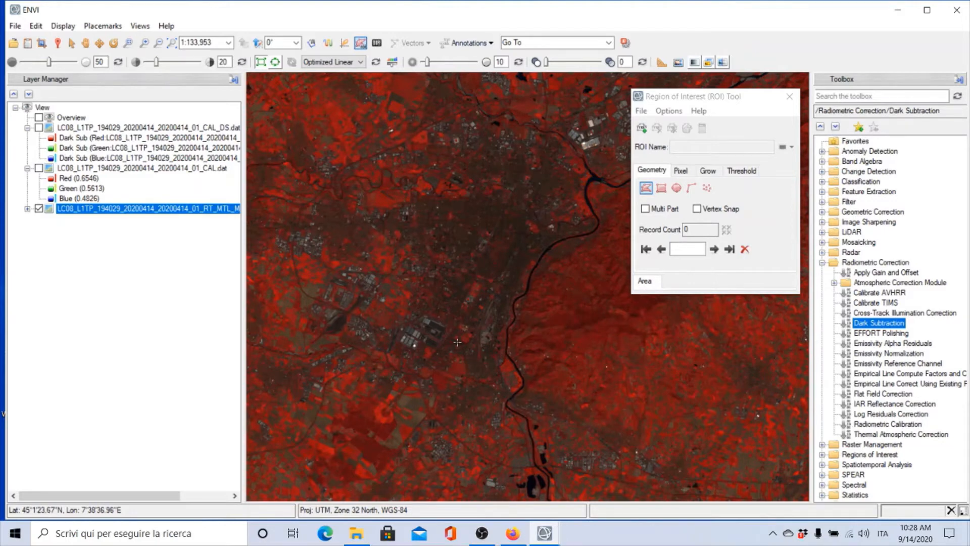
- Open the Reference Map Link beside the false-colour image and compare both over the area south-west of Turin
click(140, 25)
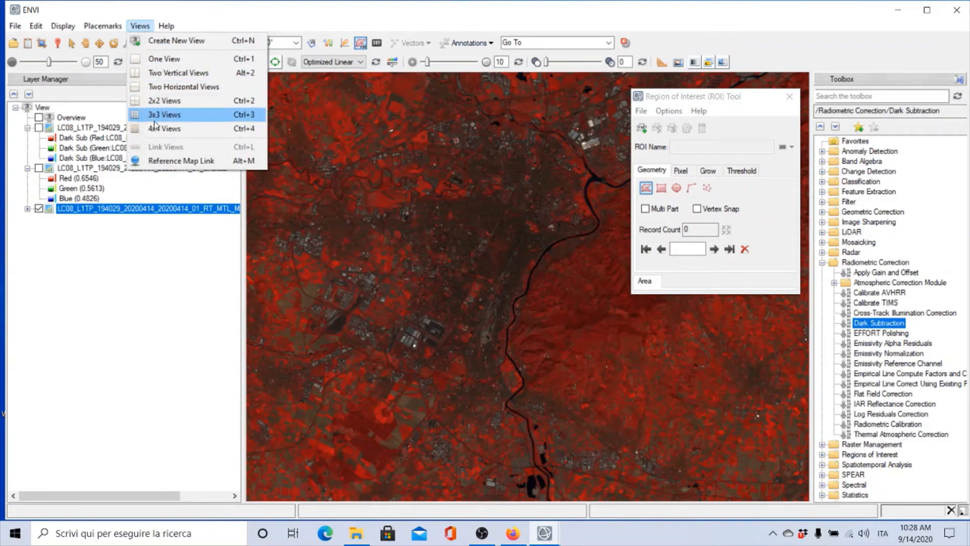
click(164, 162)
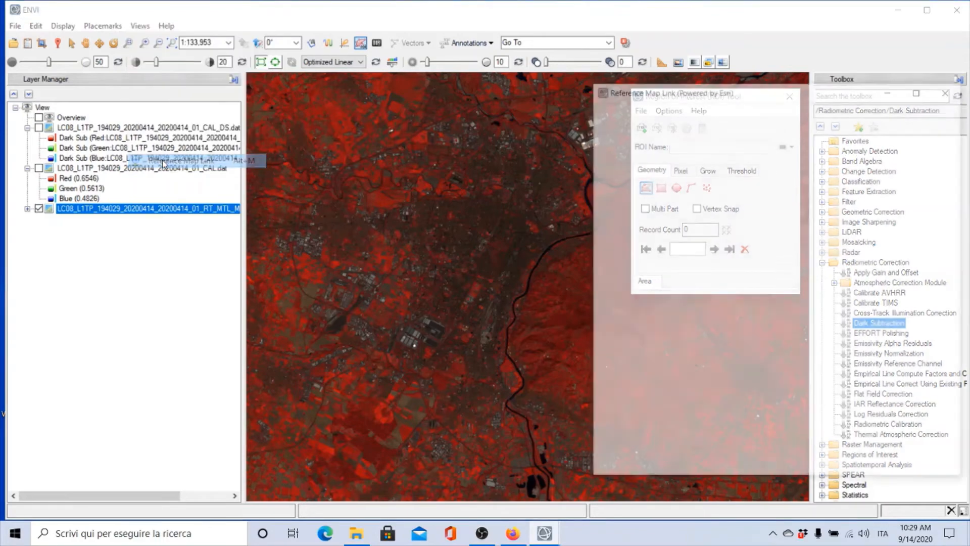
drag(746, 94, 228, 67)
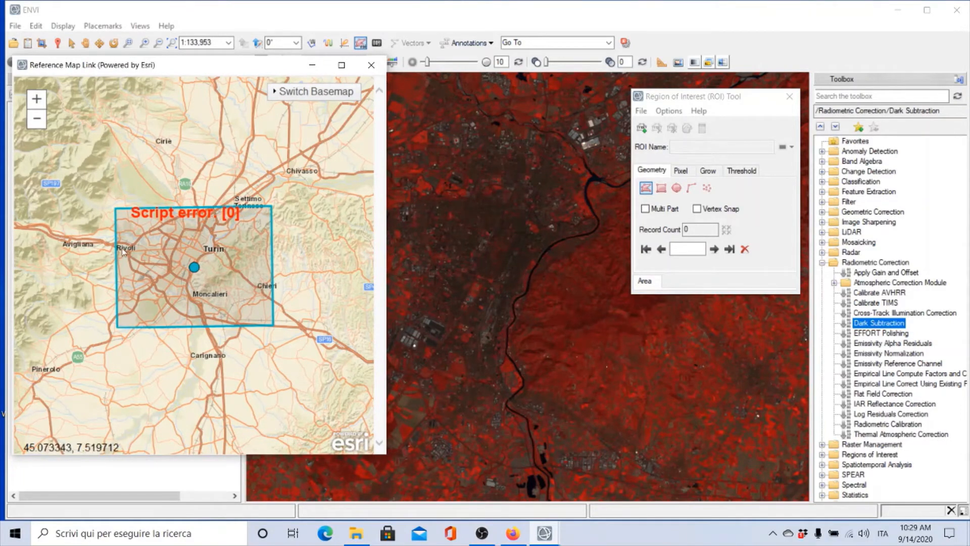
scroll(442, 322, up, 1)
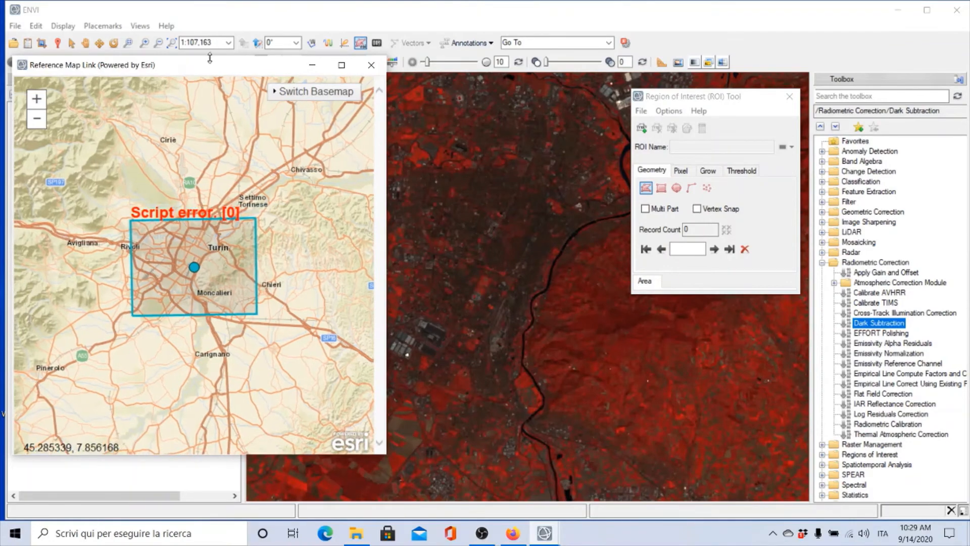
click(85, 42)
drag(444, 333, 581, 218)
scroll(520, 344, up, 2)
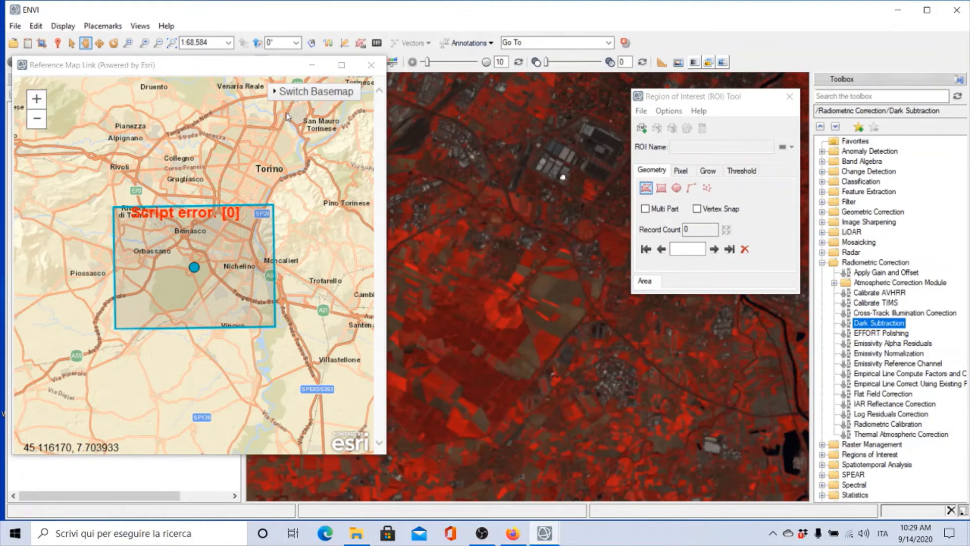
- Switch the reference map's basemap to Imagery with Labels and collapse the basemap gallery
click(280, 96)
click(280, 96)
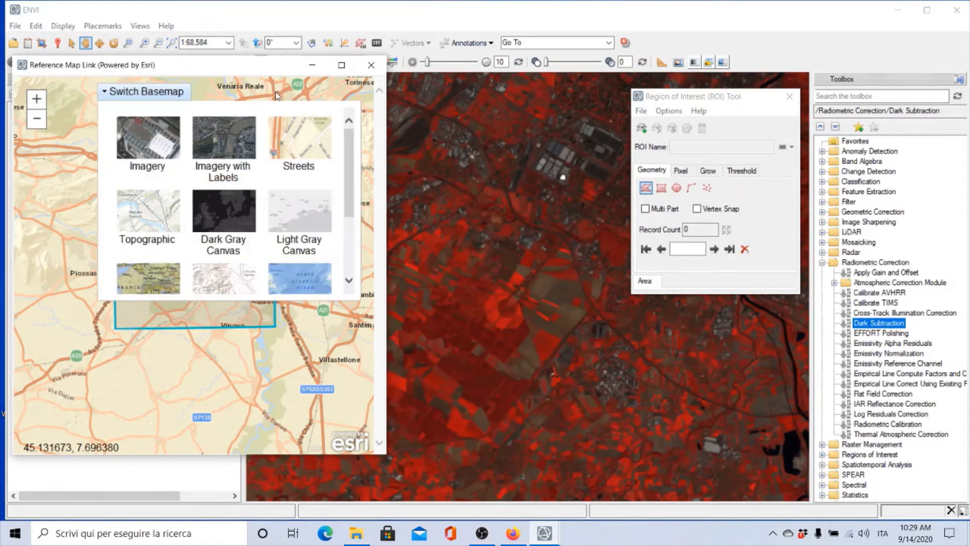
click(149, 146)
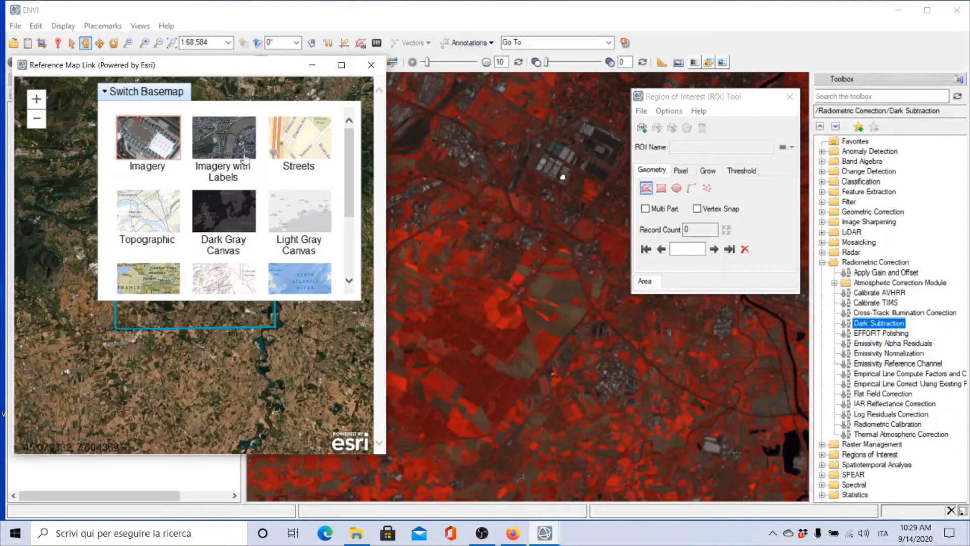
click(230, 145)
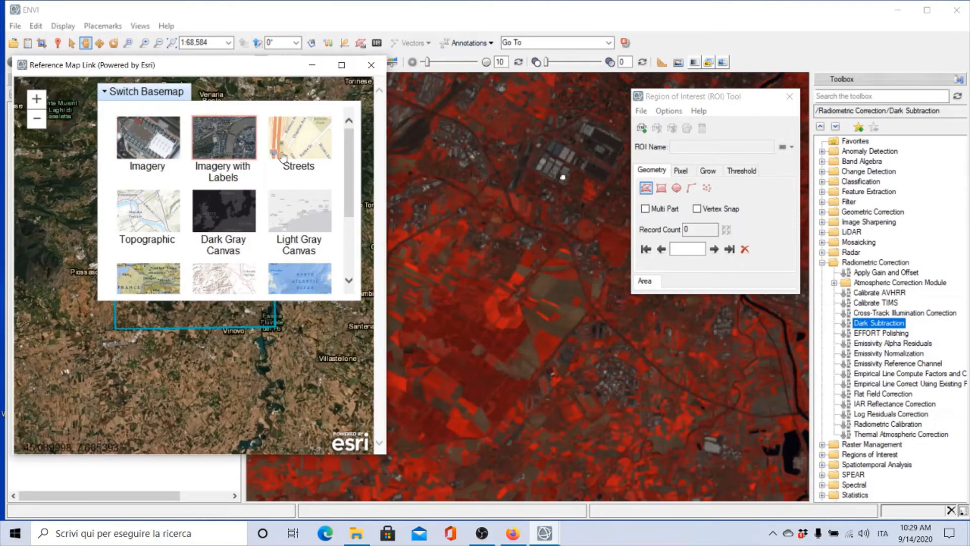
click(118, 99)
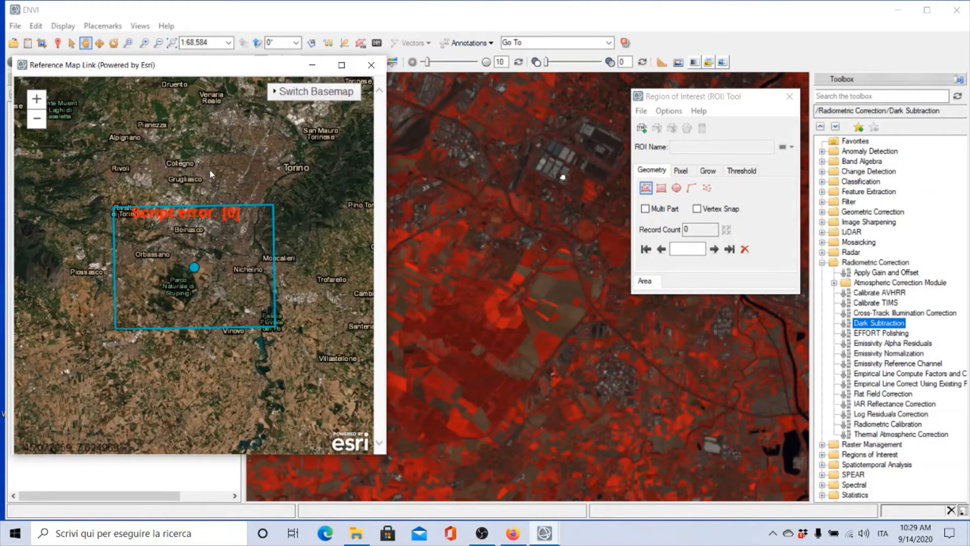
- Examine the FIAT factory complex up close in the false-colour image against the linked reference imagery
drag(539, 205, 493, 325)
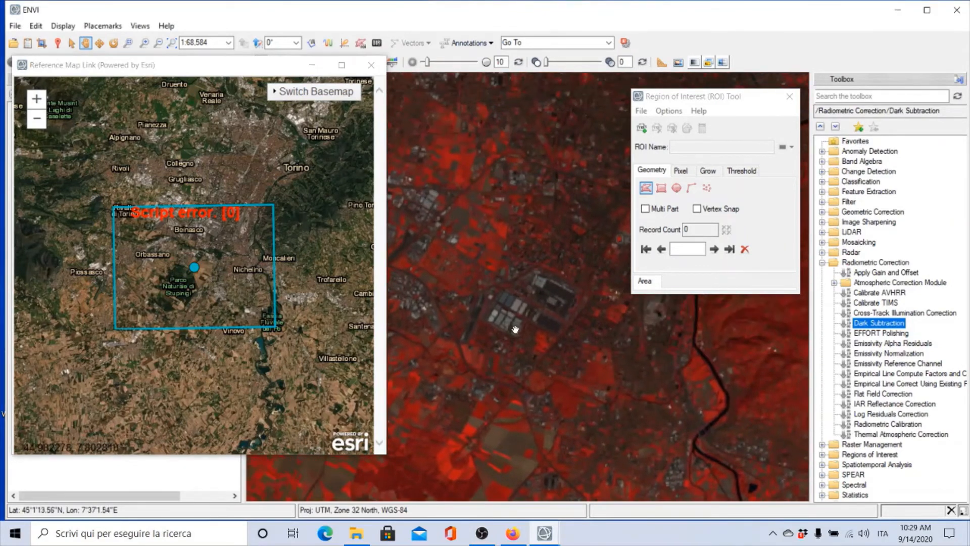
scroll(516, 329, up, 2)
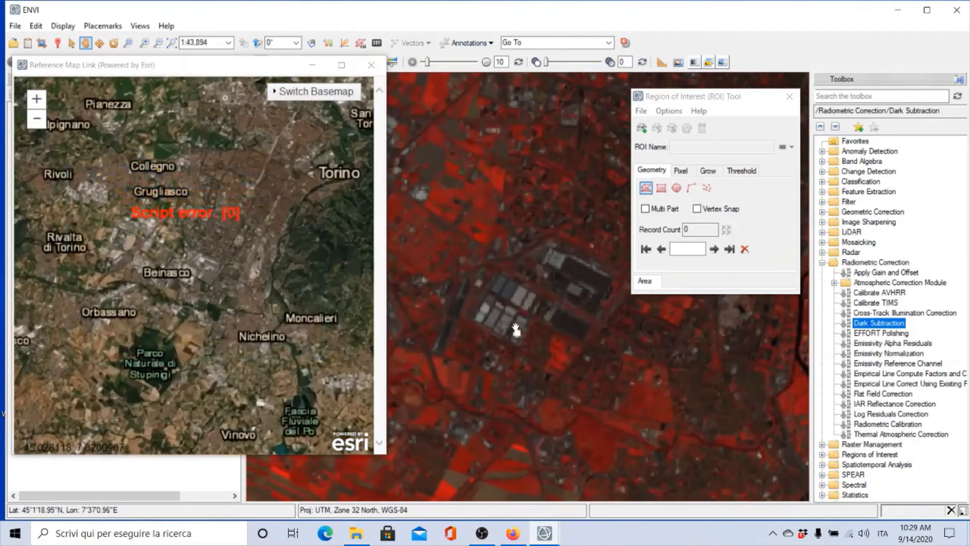
scroll(516, 329, up, 2)
scroll(514, 323, up, 2)
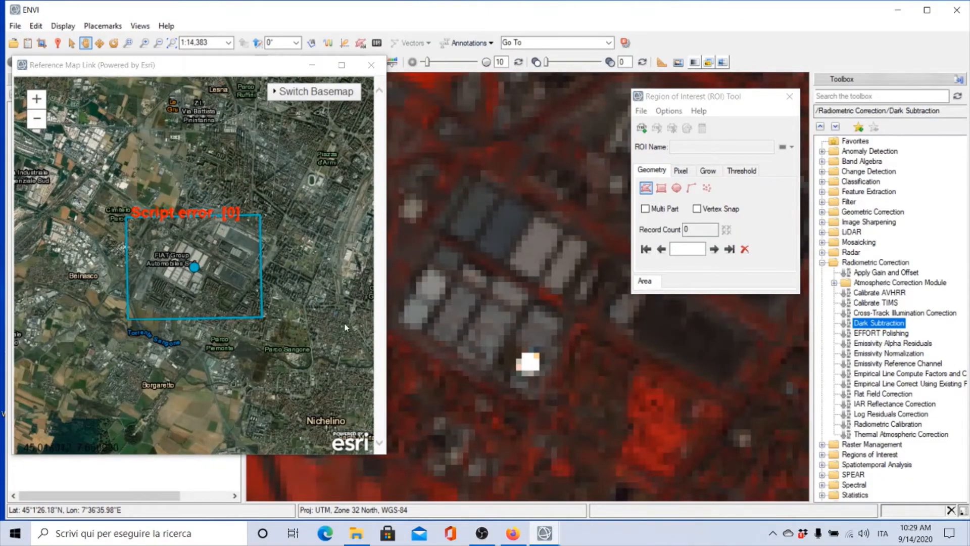
scroll(470, 289, up, 2)
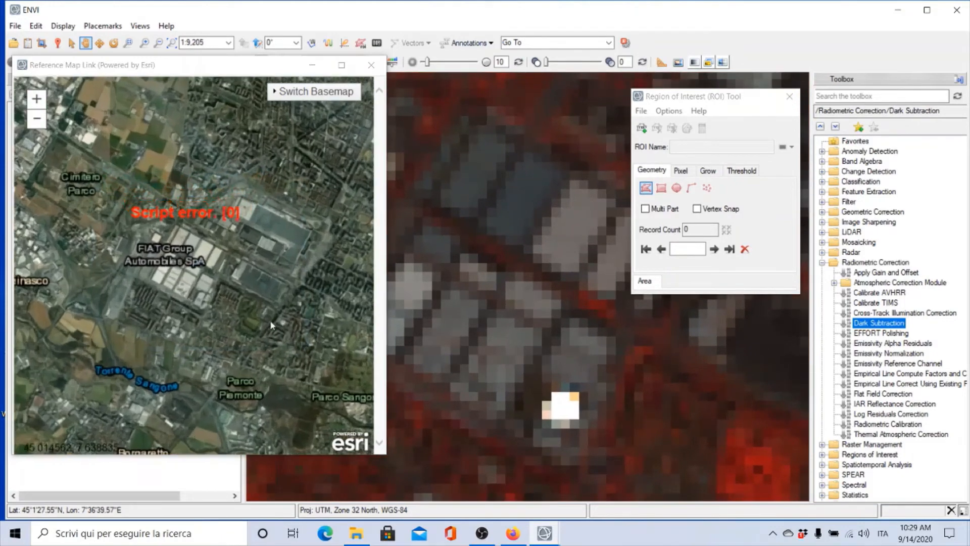
scroll(469, 273, up, 1)
scroll(469, 273, up, 3)
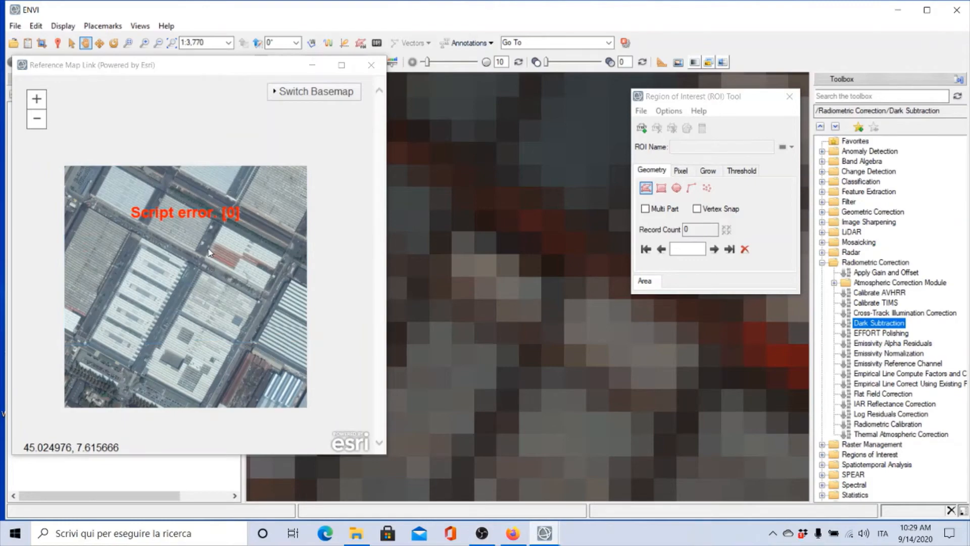
scroll(483, 266, down, 2)
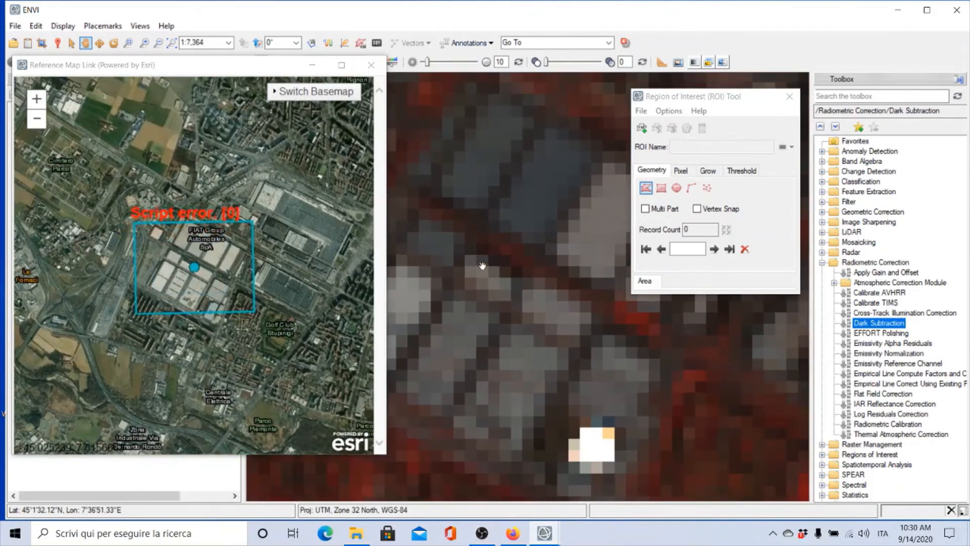
scroll(483, 267, down, 4)
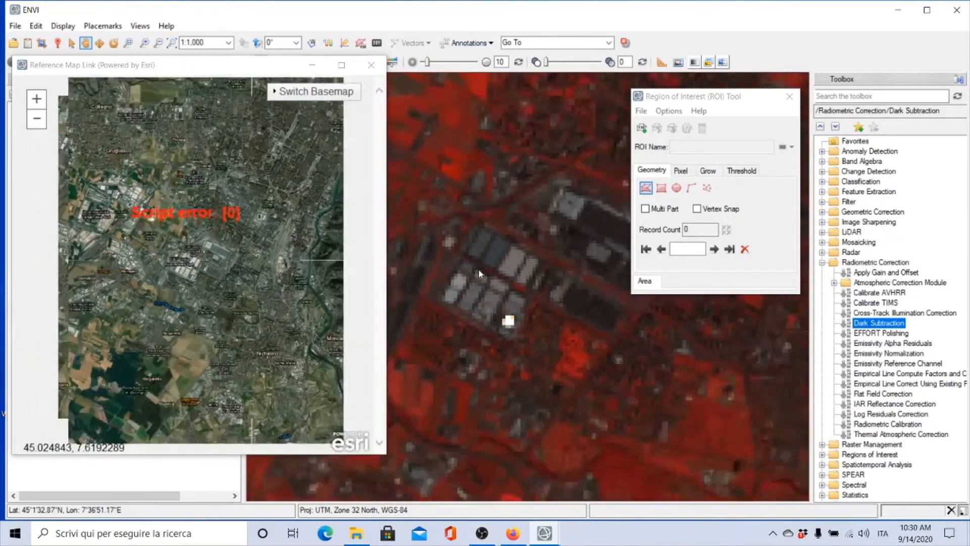
scroll(479, 271, down, 2)
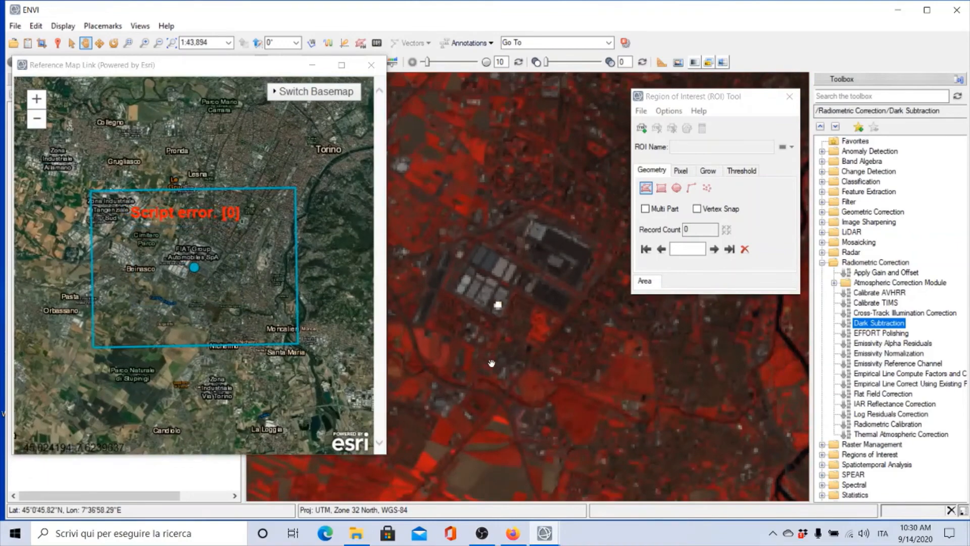
- Examine the woods and fields around Parco Naturale di Stupinigi in the false-colour image and the linked reference imagery
drag(492, 363, 558, 231)
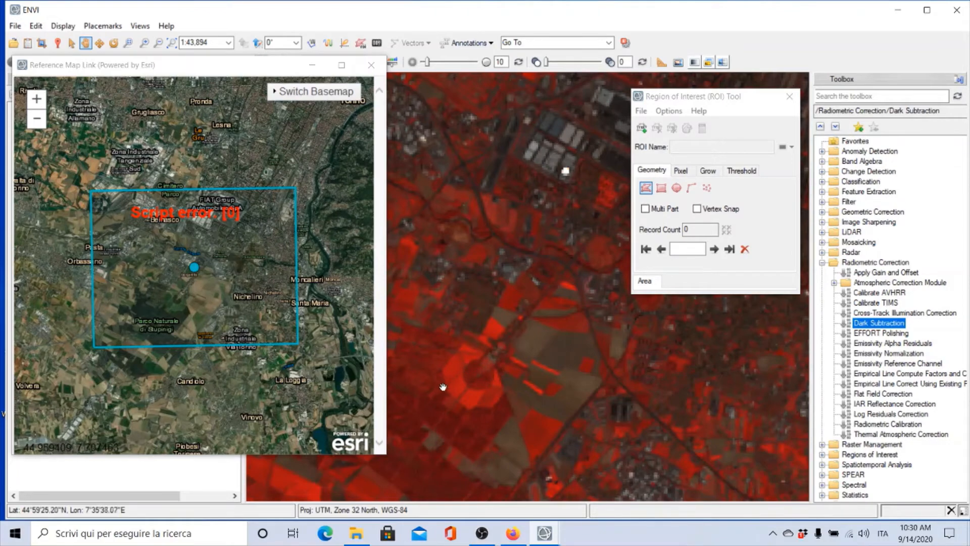
drag(443, 387, 495, 297)
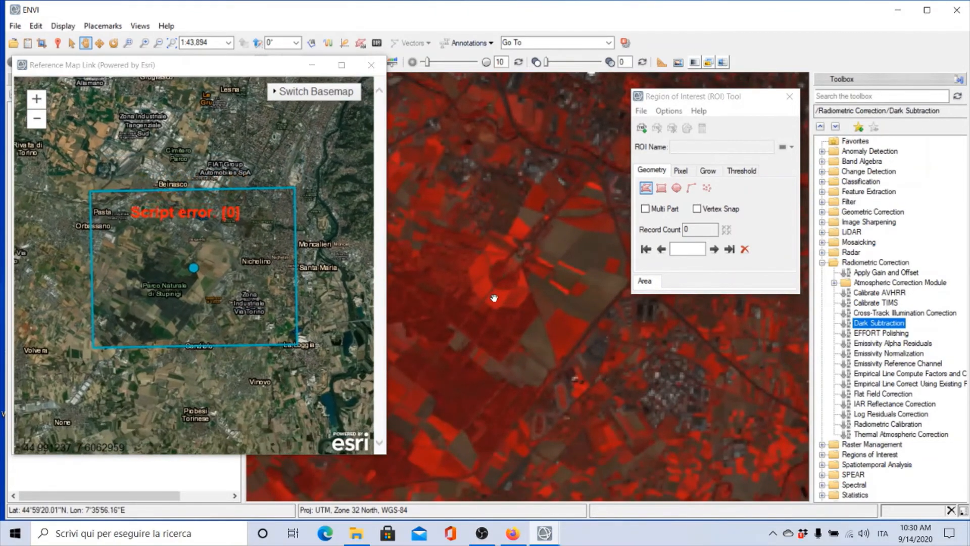
scroll(495, 298, up, 1)
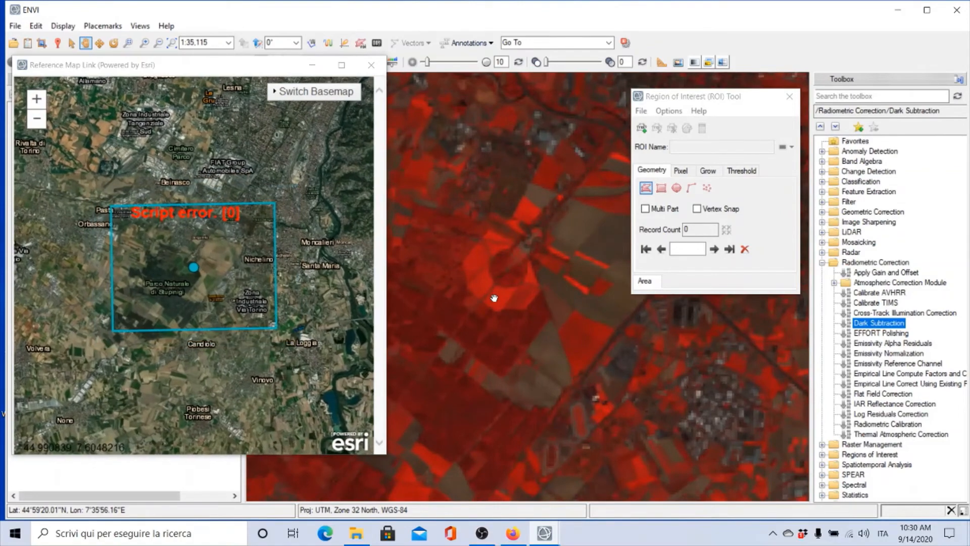
scroll(494, 298, up, 3)
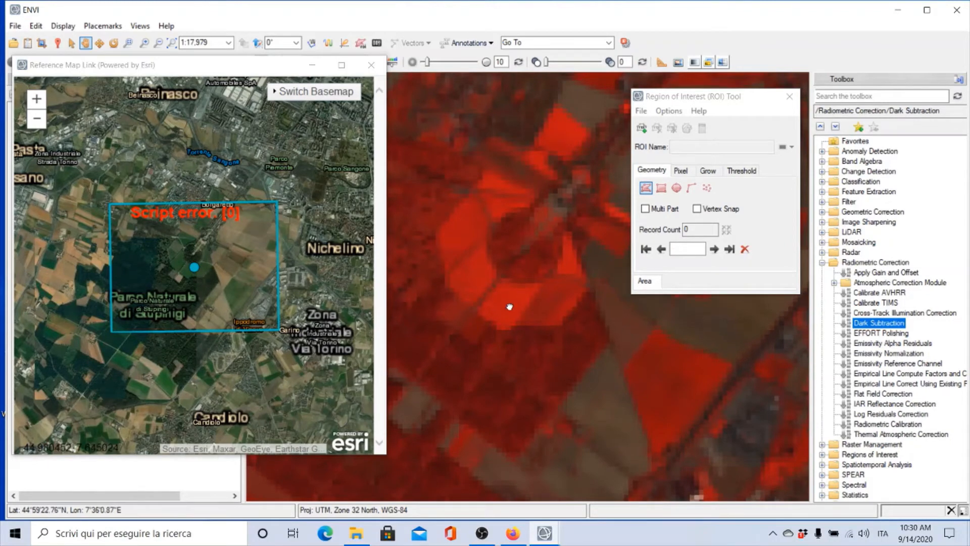
- Examine the Stupinigi palace, its gardens and the surrounding fields up close in the reference imagery
scroll(250, 287, up, 2)
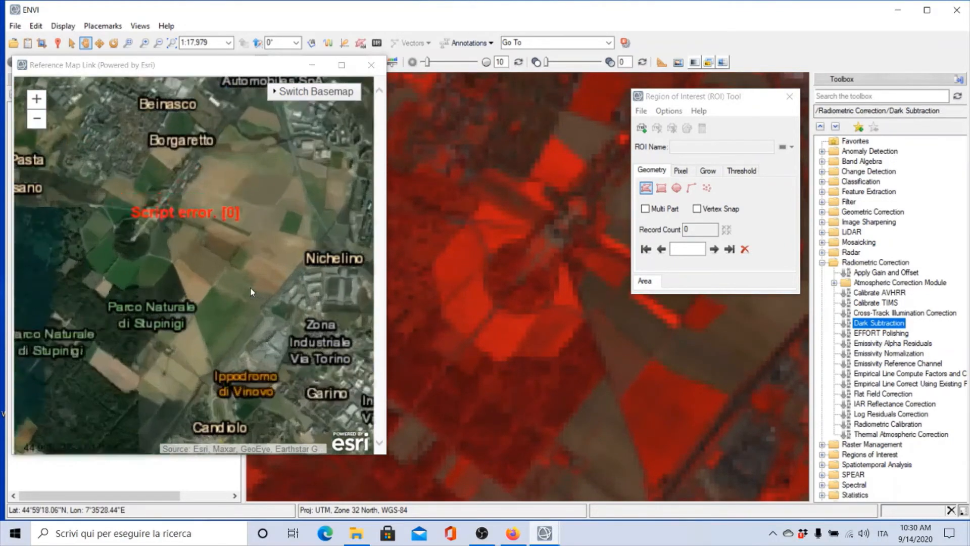
scroll(320, 310, up, 2)
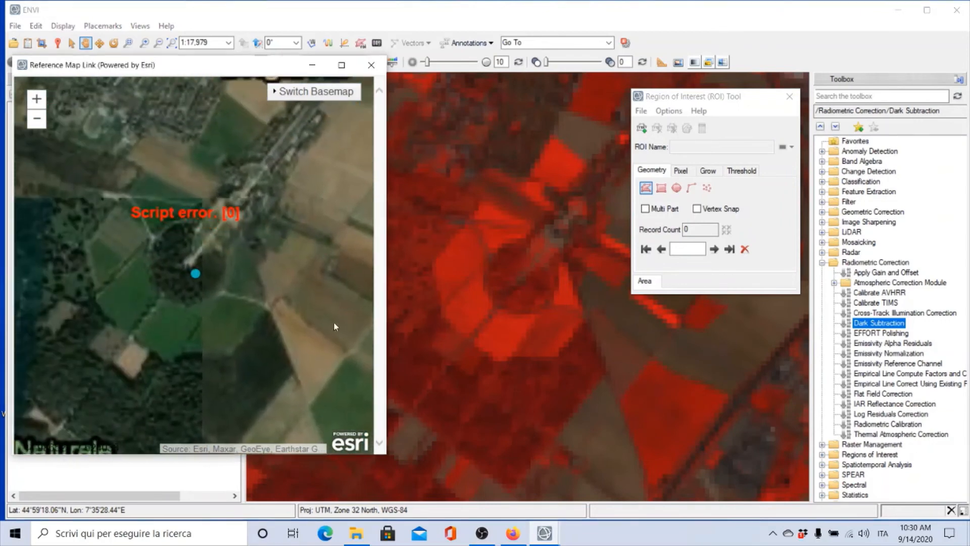
scroll(211, 263, up, 2)
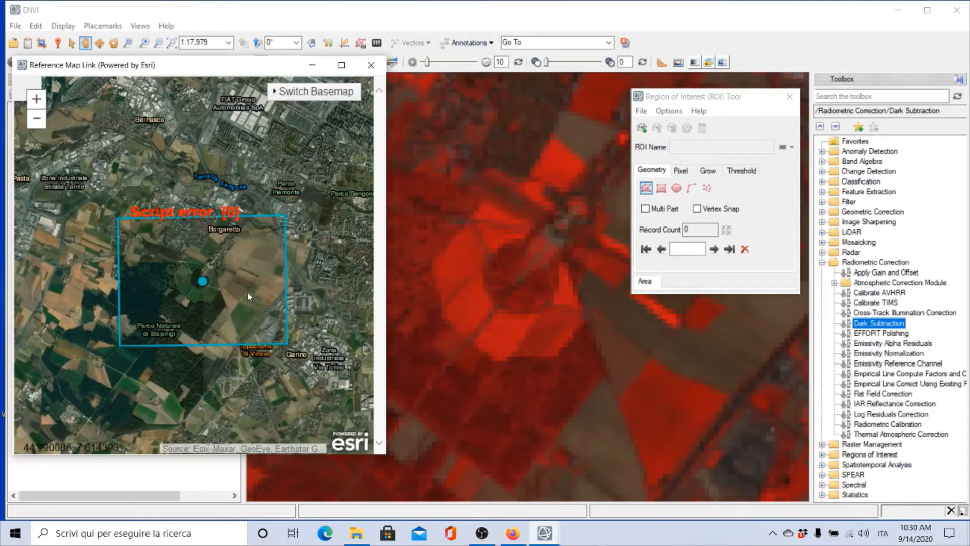
scroll(248, 297, up, 1)
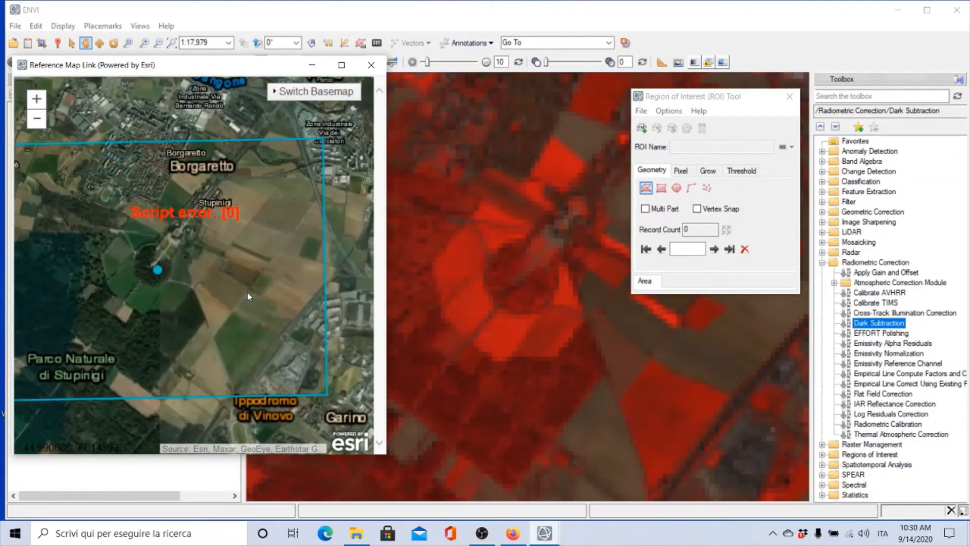
scroll(244, 267, up, 1)
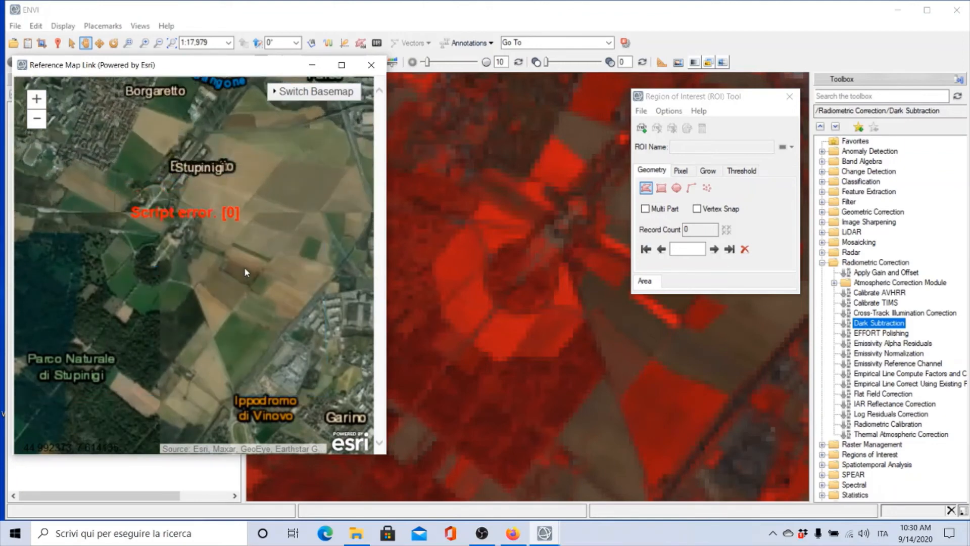
drag(279, 159, 304, 308)
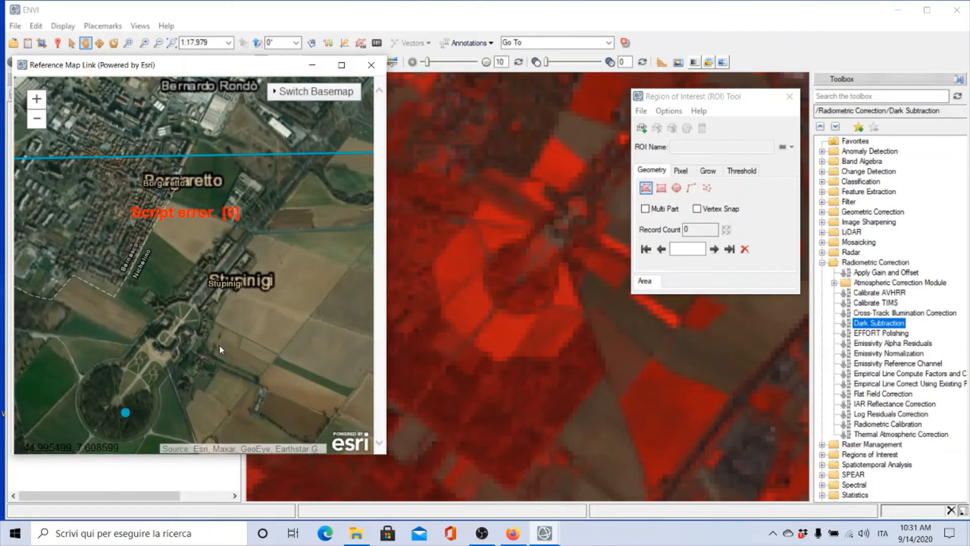
scroll(220, 346, up, 1)
drag(219, 346, 318, 298)
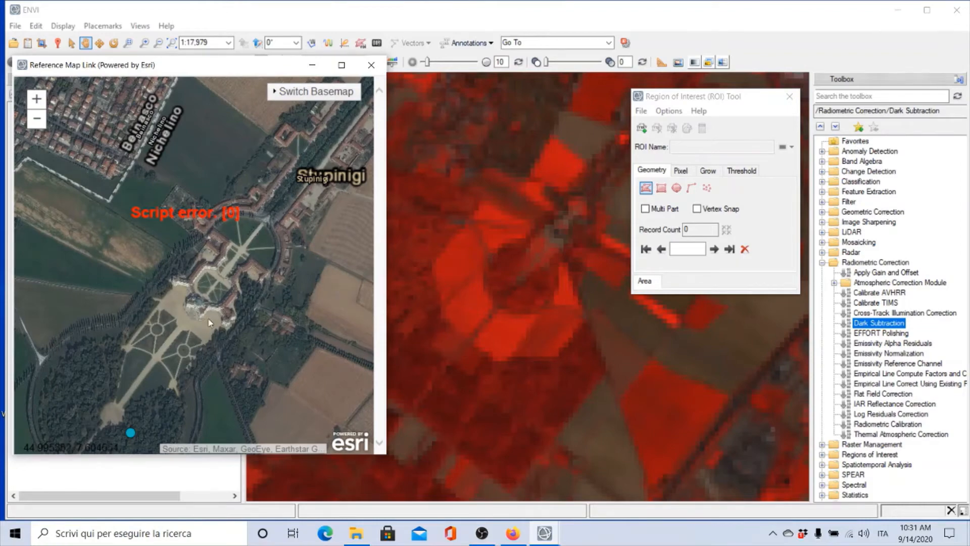
scroll(210, 318, up, 3)
drag(225, 242, 220, 257)
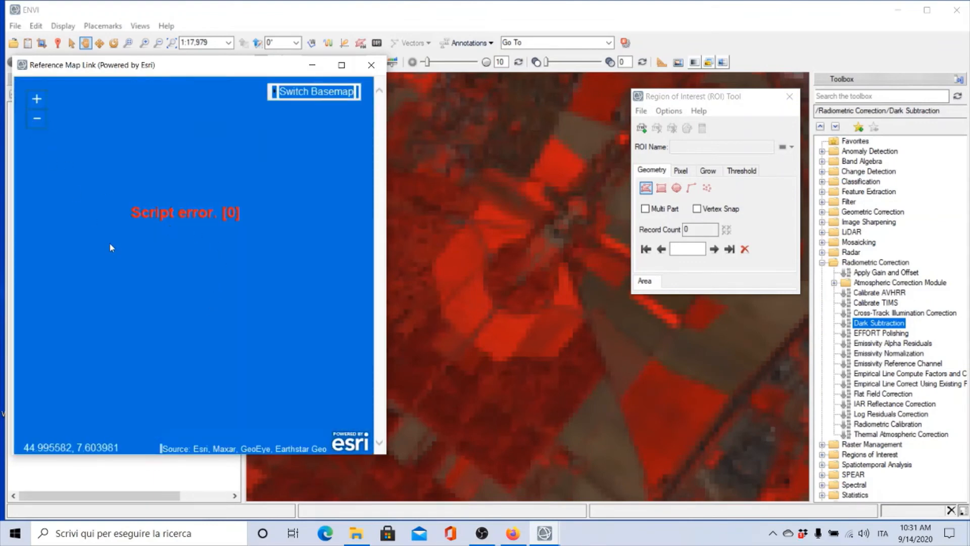
- Zoom the reference map back out around Stupinigi and close the Reference Map Link
scroll(114, 243, down, 2)
scroll(140, 227, down, 1)
scroll(139, 229, down, 1)
scroll(139, 227, down, 1)
scroll(139, 228, down, 1)
scroll(139, 227, down, 1)
click(37, 119)
click(37, 120)
click(34, 120)
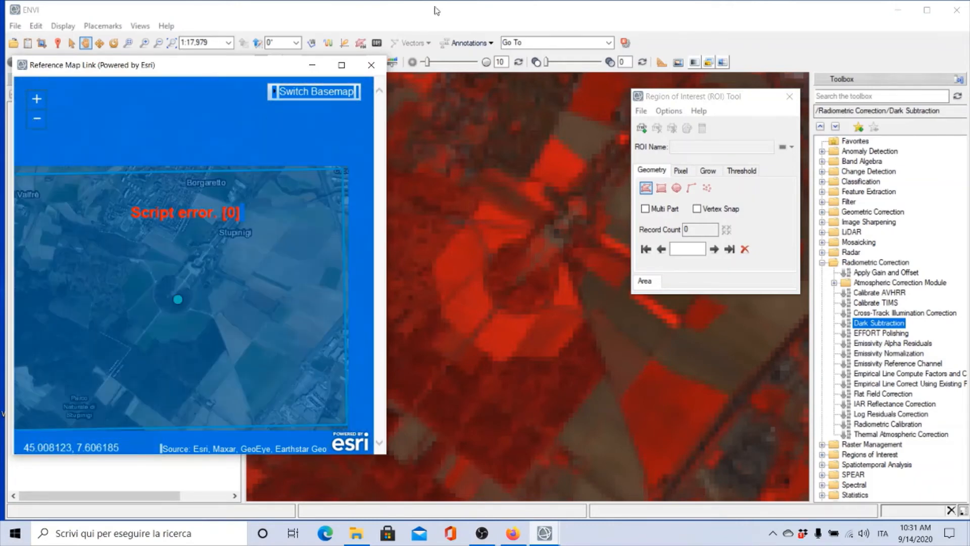
click(371, 65)
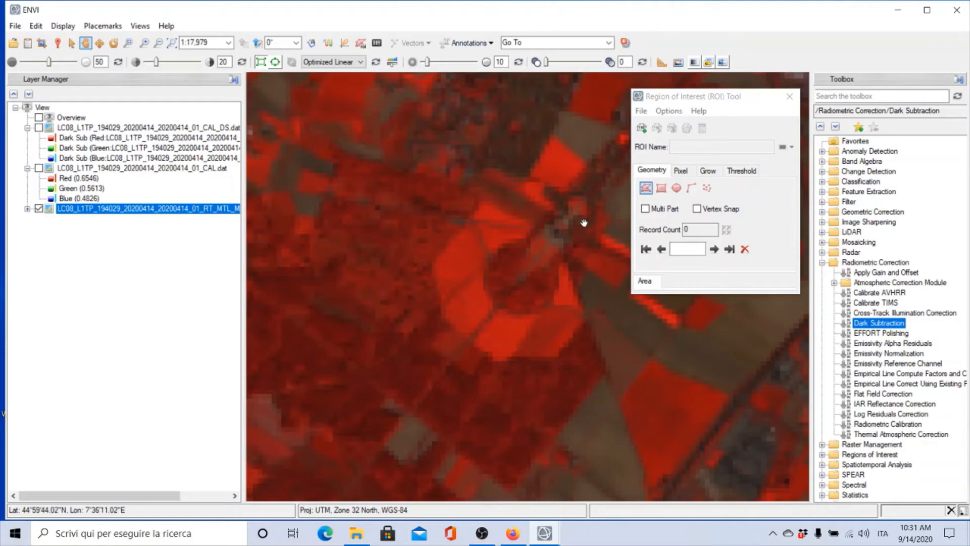
- Review the Region of Interest Tool's file, options and help commands and its Geometry, Pixel, Grow and Threshold settings
mouse_move(695, 100)
mouse_down()
mouse_move(616, 103)
mouse_move(681, 103)
mouse_up()
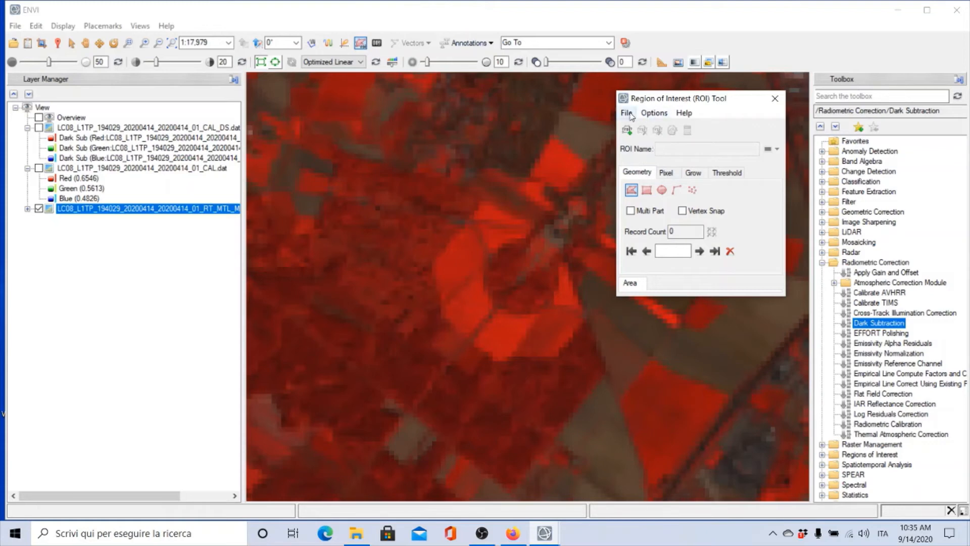
click(628, 113)
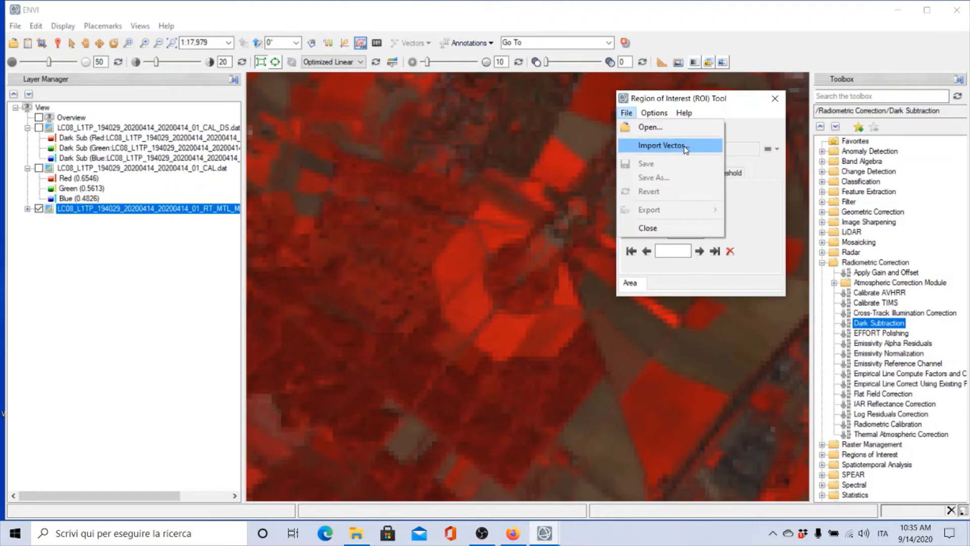
mouse_move(684, 112)
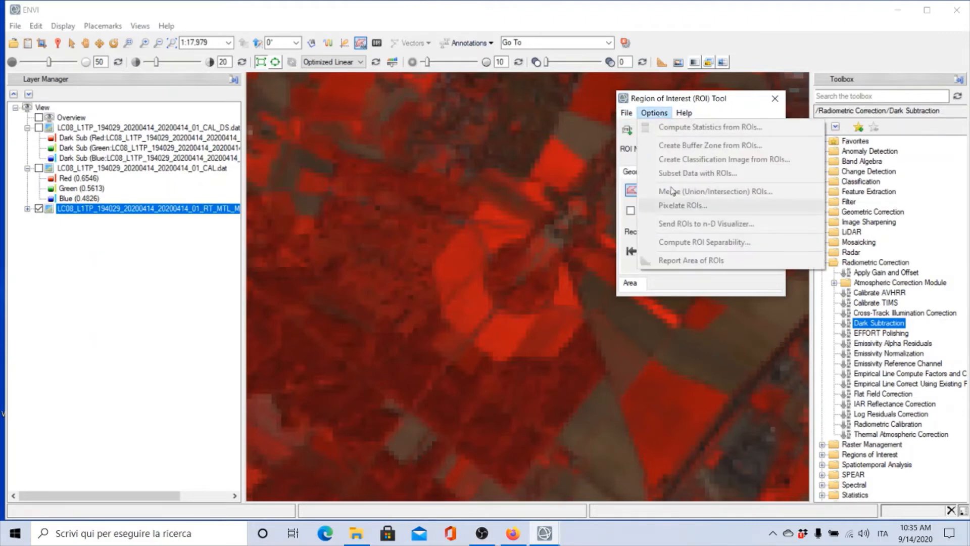
key(Right)
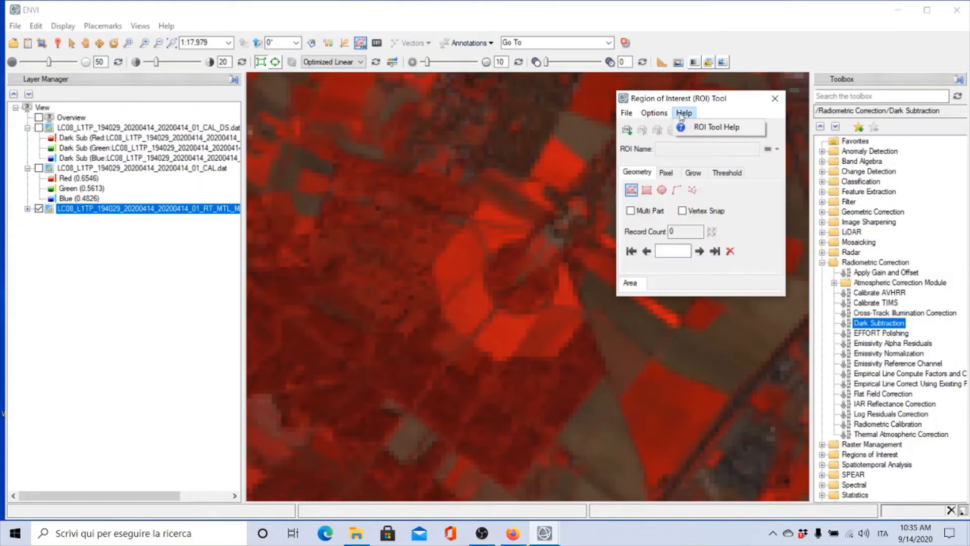
click(726, 108)
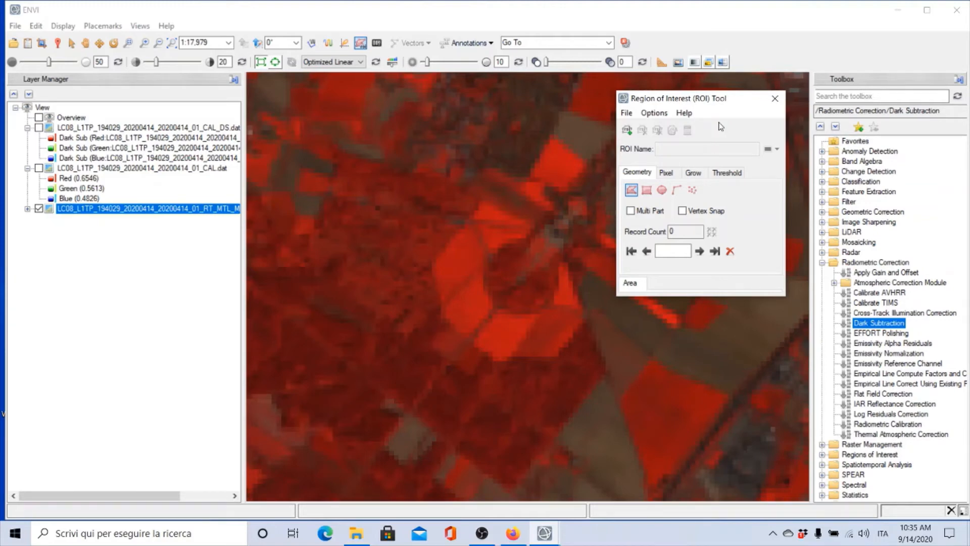
click(666, 174)
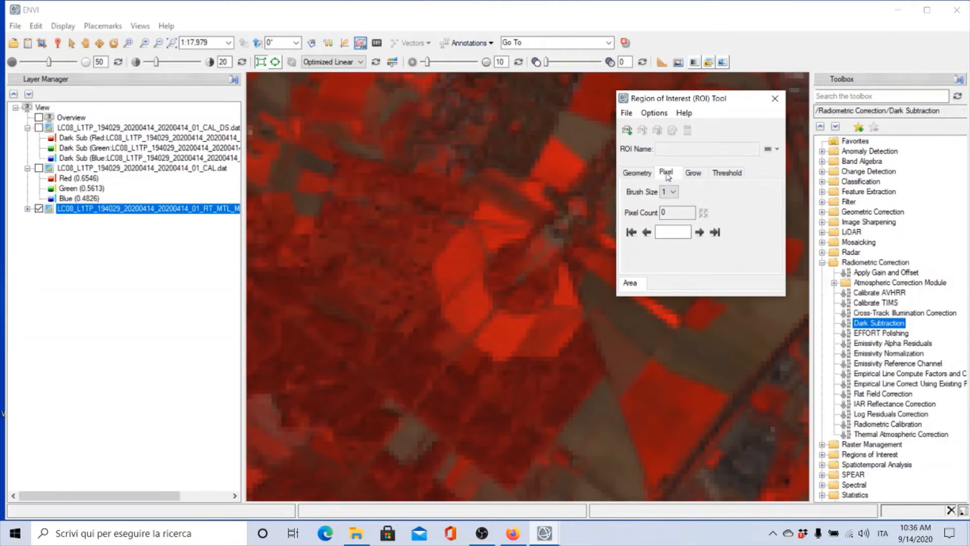
click(694, 174)
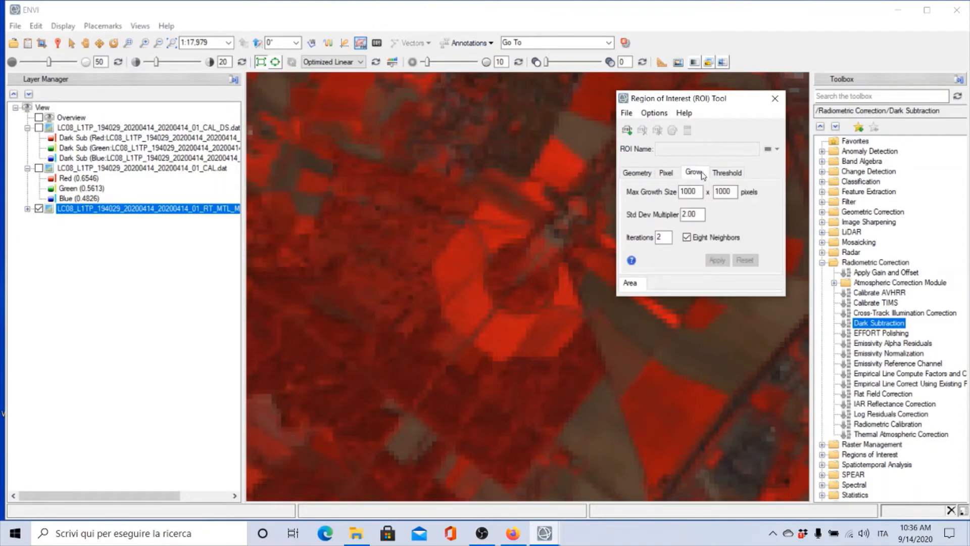
click(717, 174)
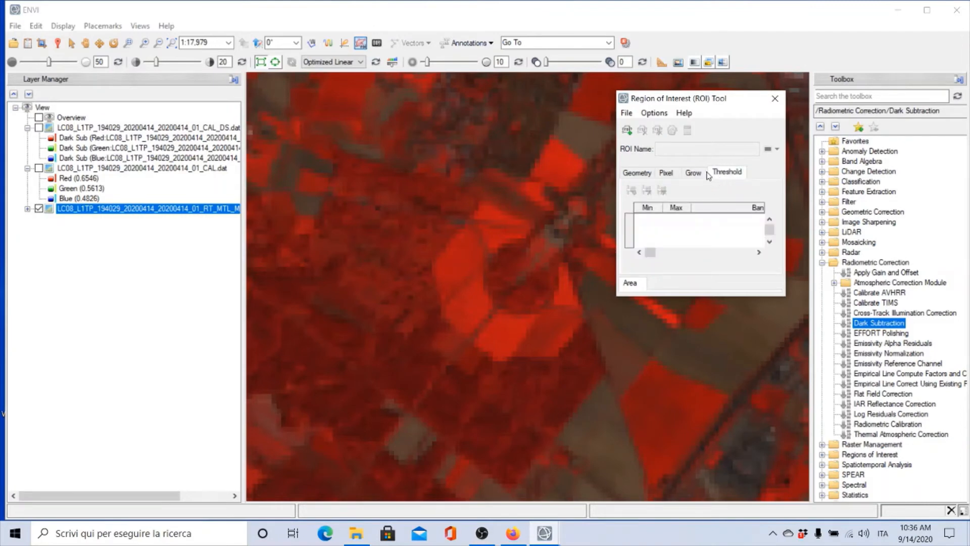
click(664, 177)
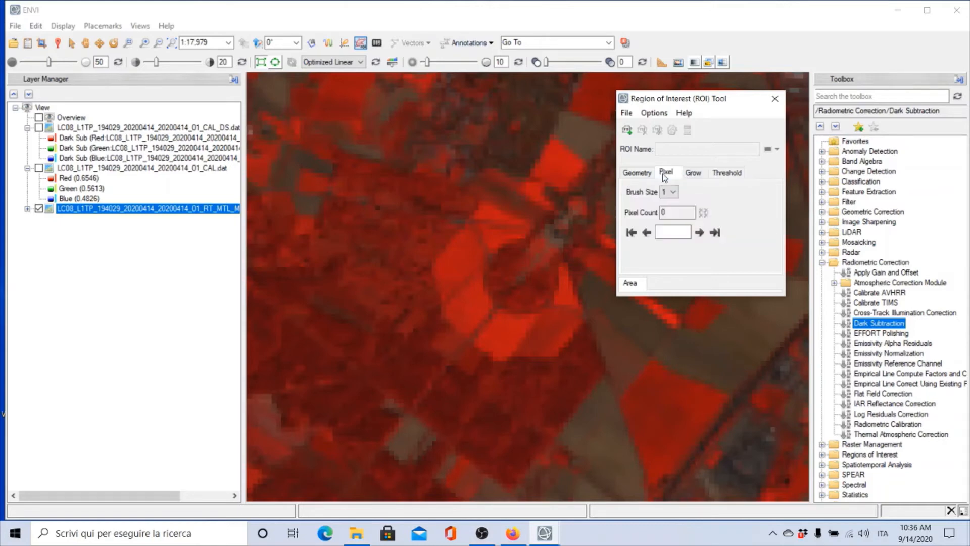
click(693, 174)
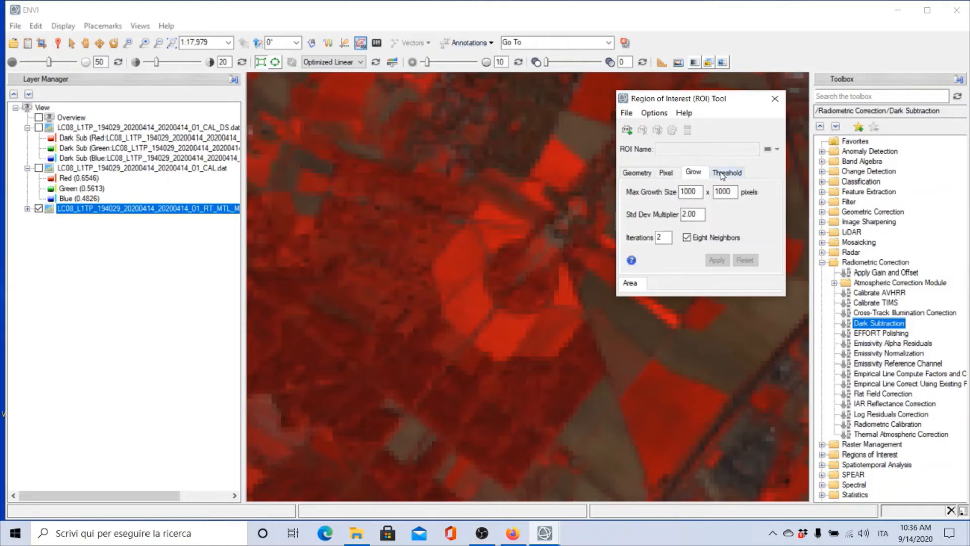
click(715, 173)
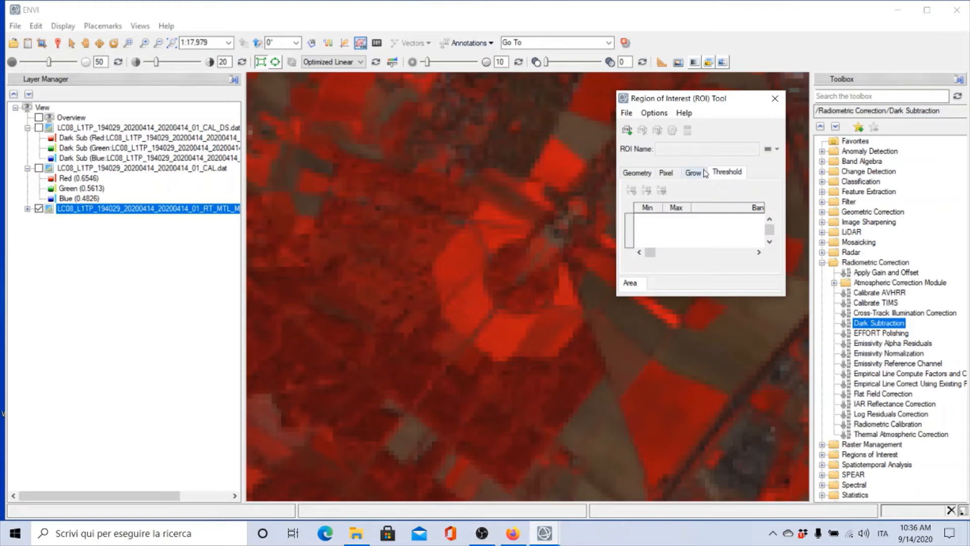
click(648, 174)
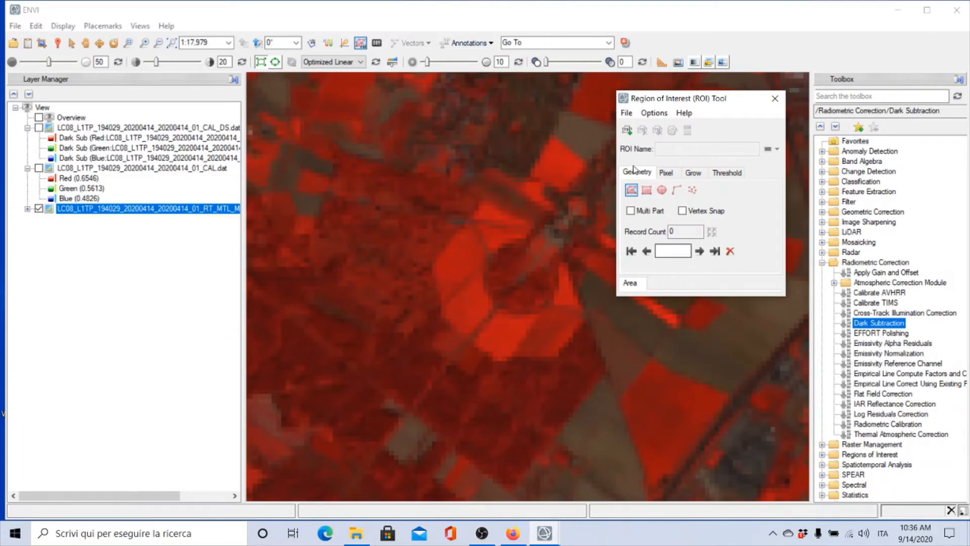
- Choose polygon as the ROI geometry and frame the bright red fields ringing the Stupinigi park up close
click(646, 191)
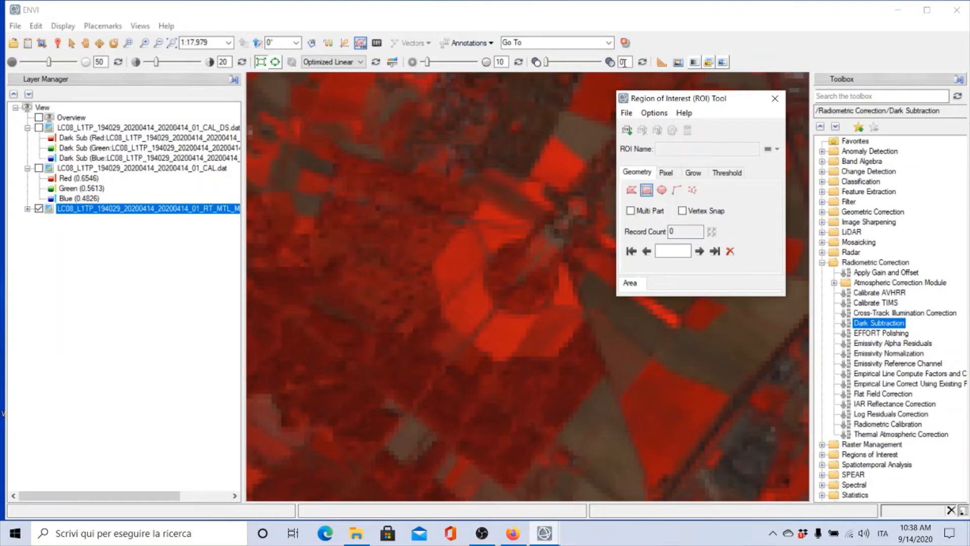
click(632, 190)
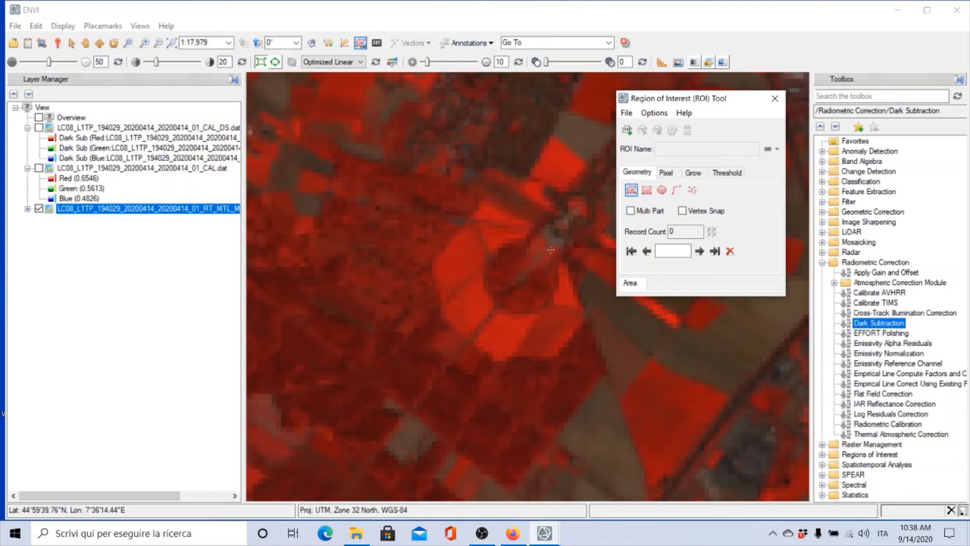
scroll(551, 249, up, 1)
scroll(551, 249, up, 1)
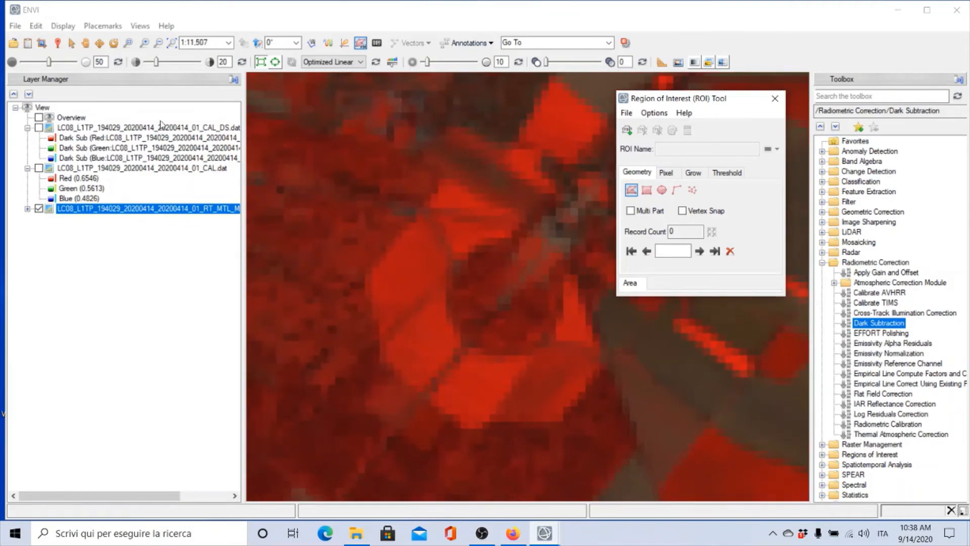
click(85, 43)
drag(370, 321, 385, 225)
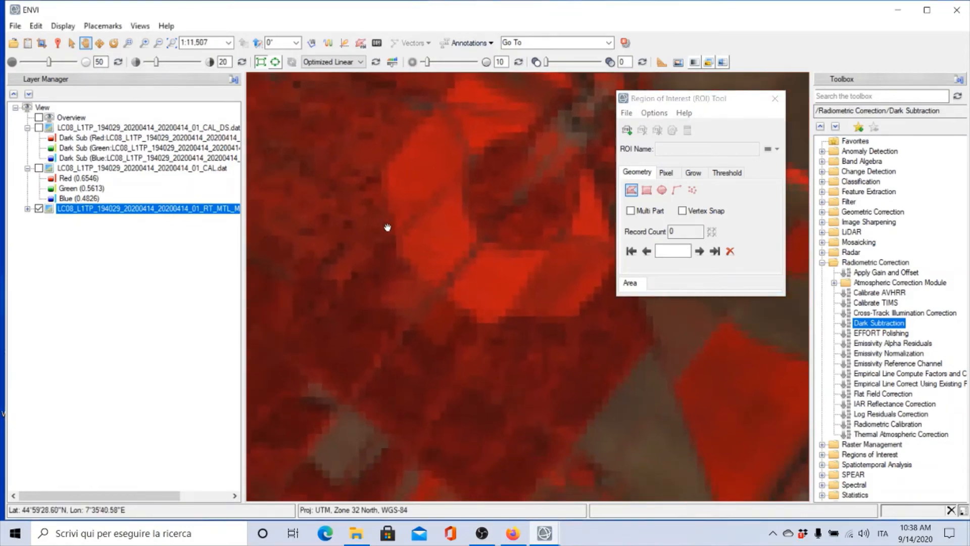
click(72, 44)
- Check the ROI pixel settings, close and reopen the Region of Interest Tool, and return to its geometry settings
click(667, 175)
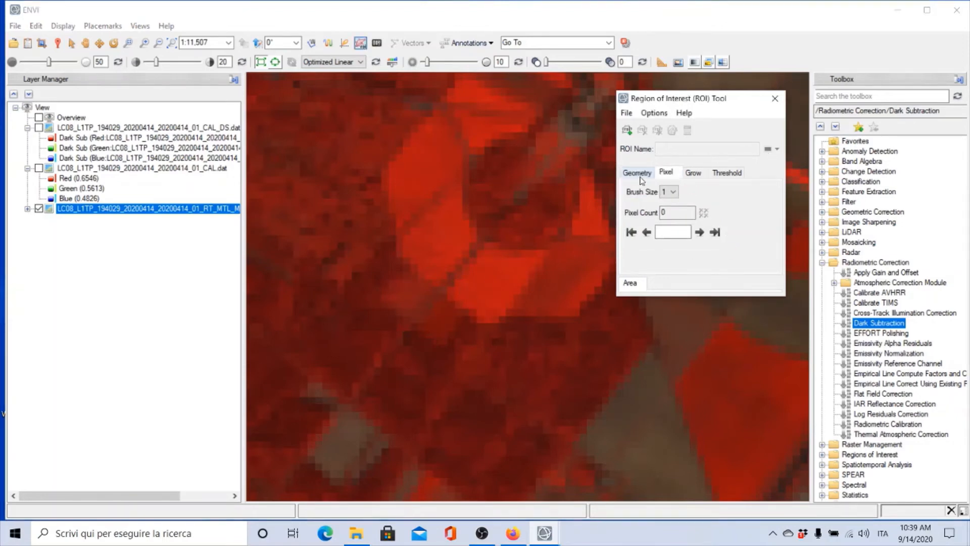
click(637, 173)
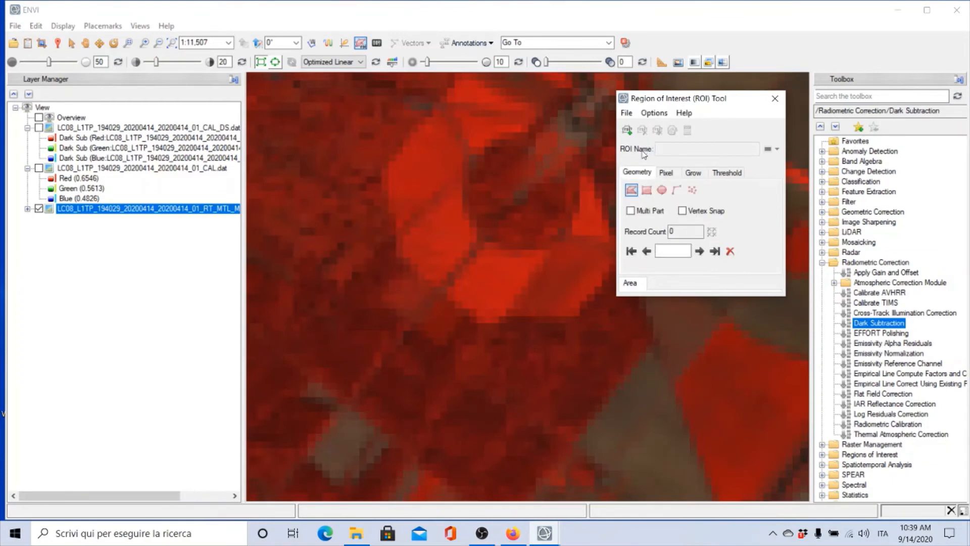
click(666, 173)
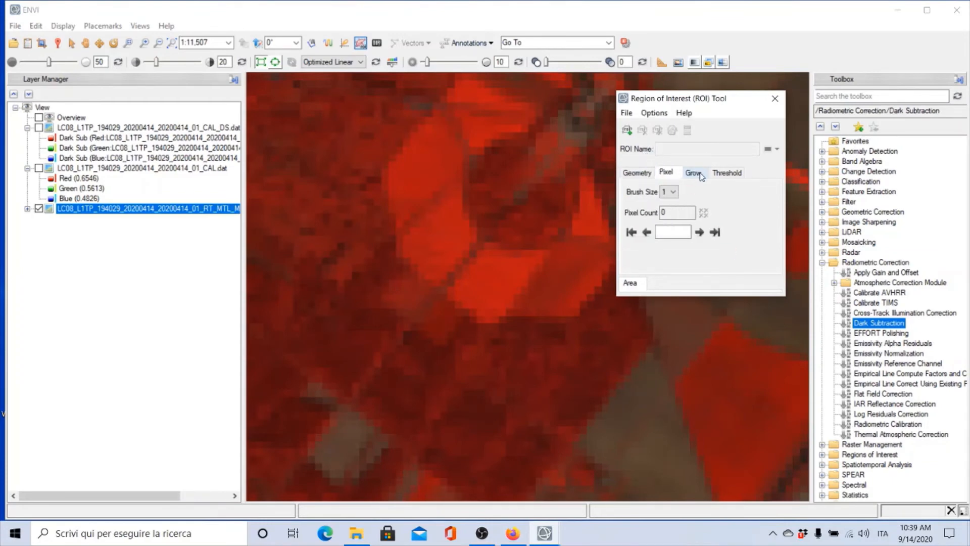
click(775, 100)
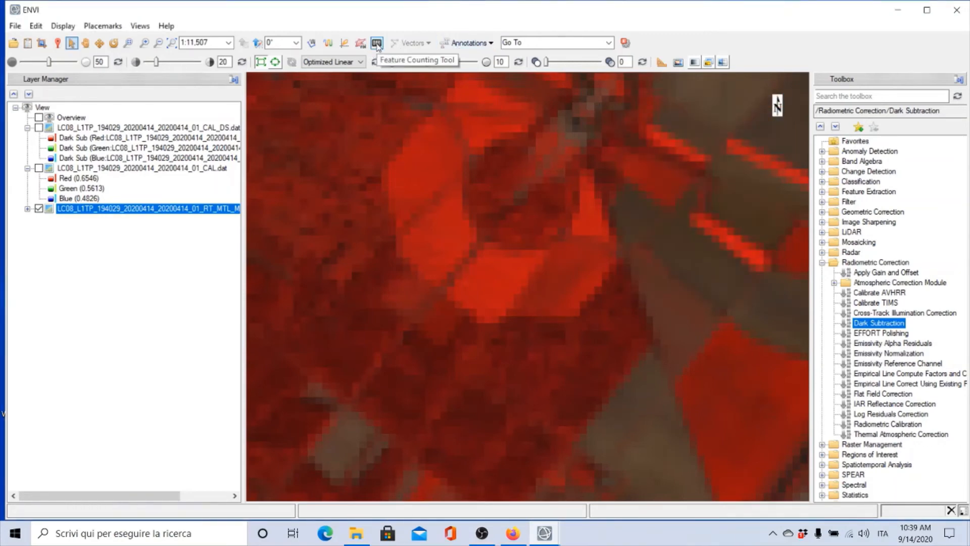
click(361, 43)
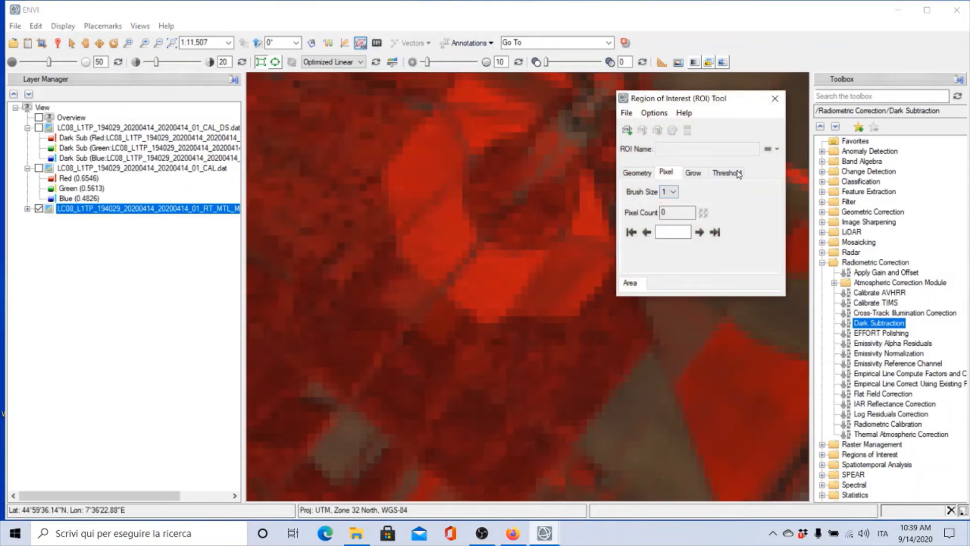
click(637, 174)
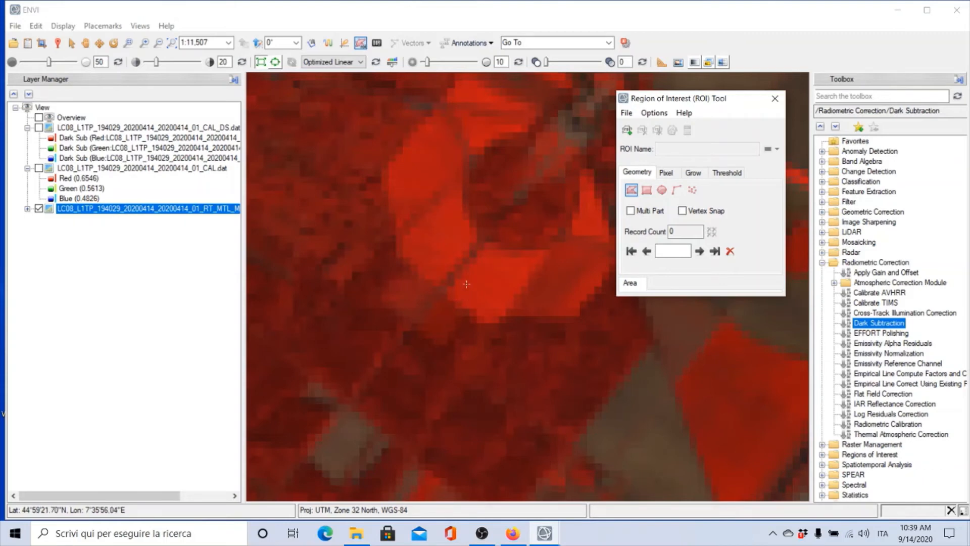
- Draw a small, roughly round polygon ROI on the bright red field just south of the Stupinigi park and accept it
click(466, 284)
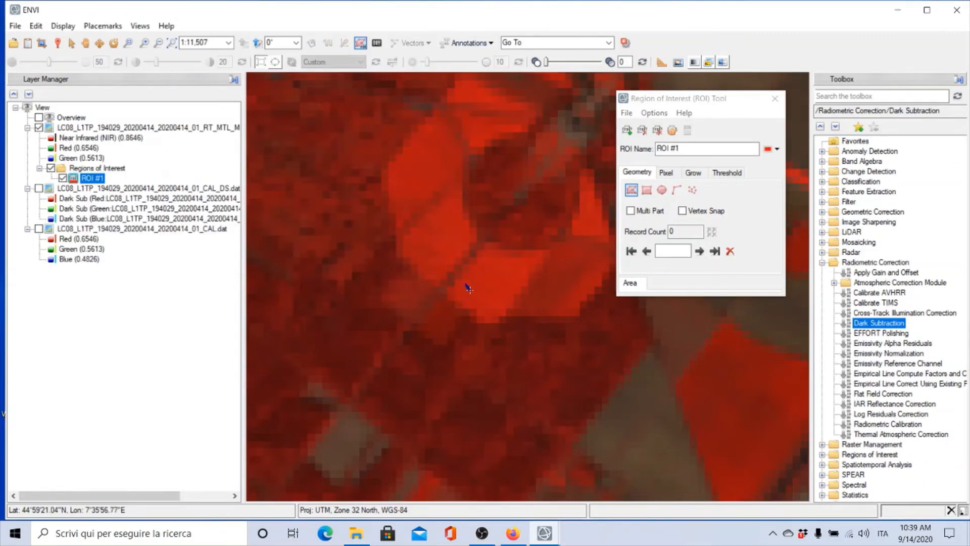
mouse_move(475, 297)
mouse_down()
mouse_move(501, 302)
mouse_move(511, 276)
mouse_move(486, 263)
mouse_move(468, 280)
mouse_up()
right_click(471, 284)
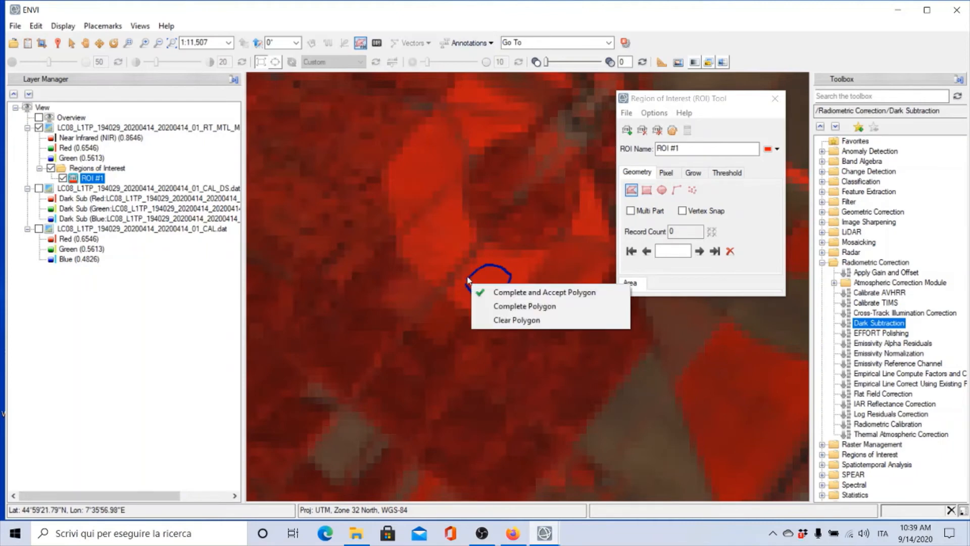
click(493, 293)
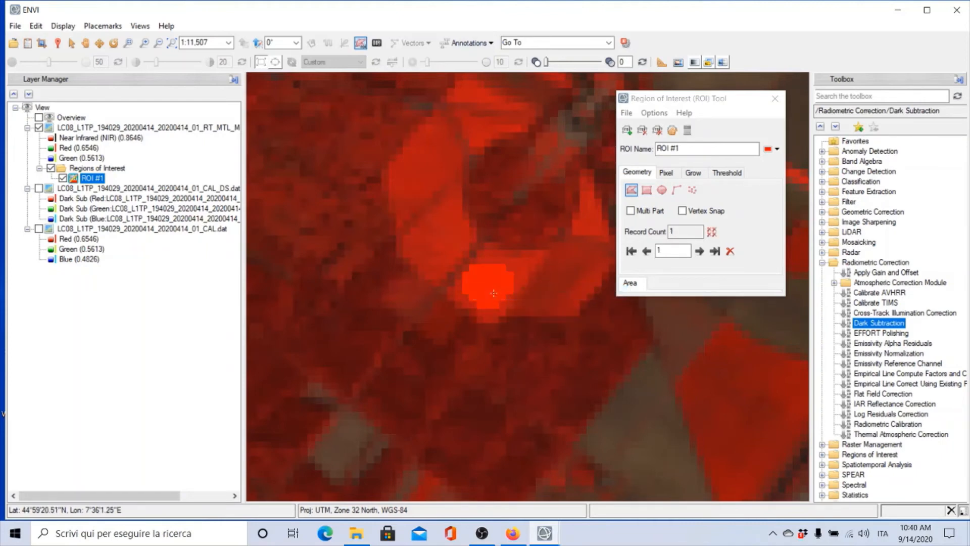
- Colour the ROI on the field south of the Stupinigi park green and rename it VEGETAZIONE
click(769, 149)
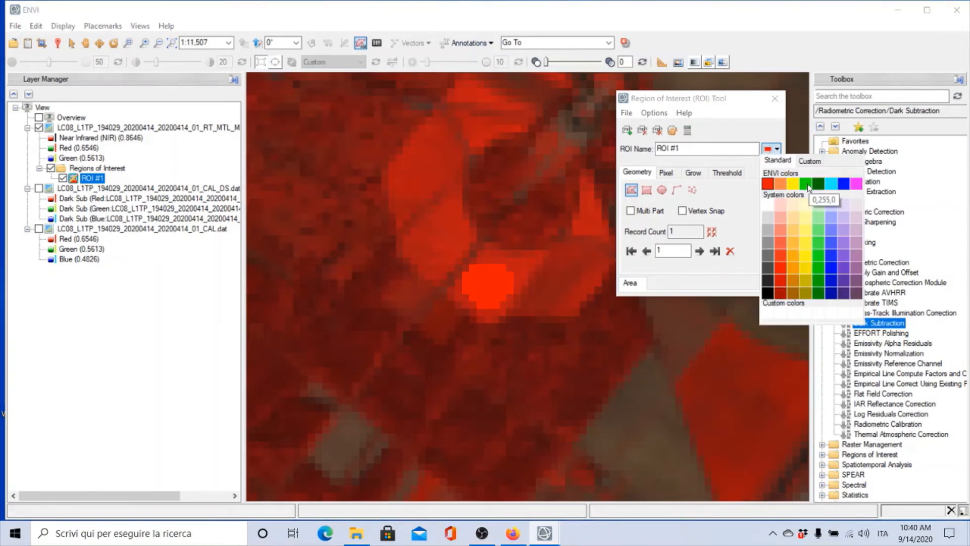
click(807, 184)
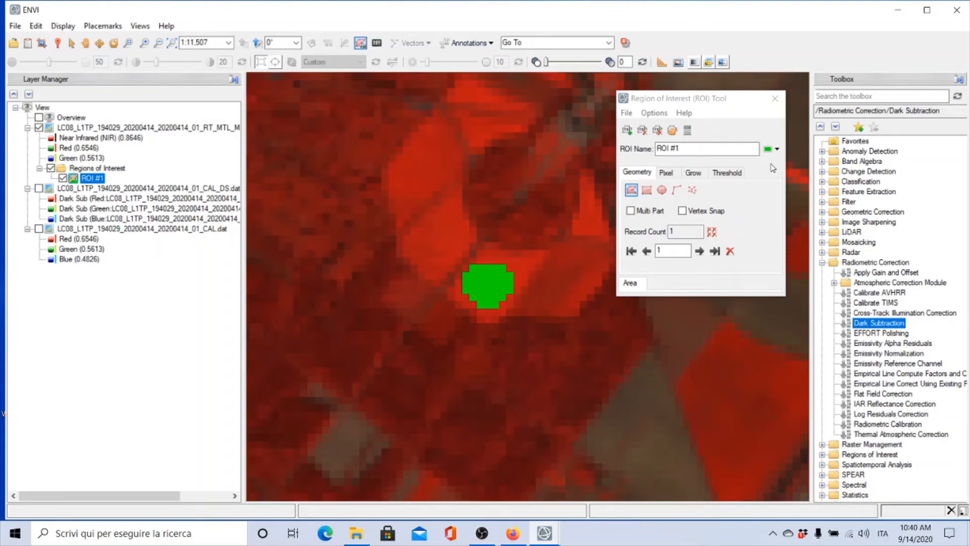
click(687, 148)
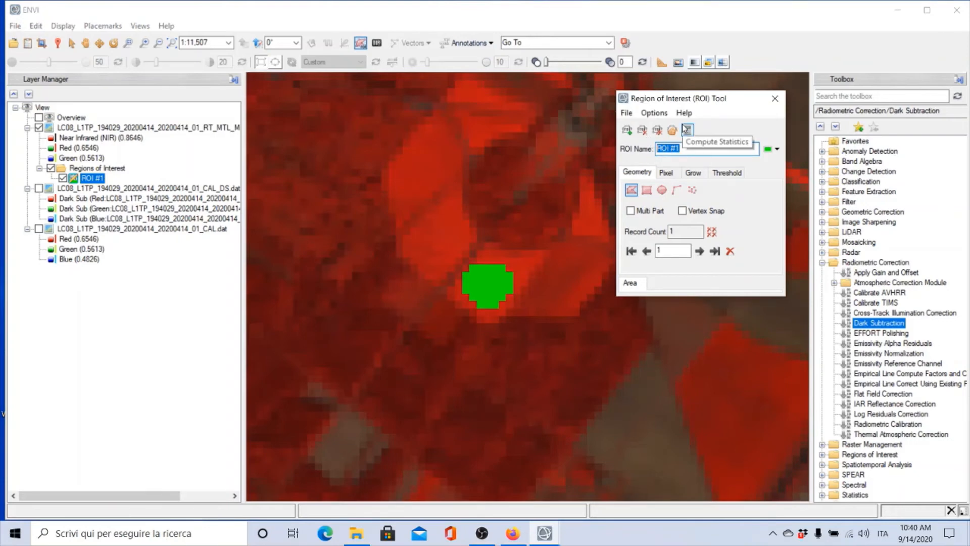
text(VEGETAZIONE)
key(Return)
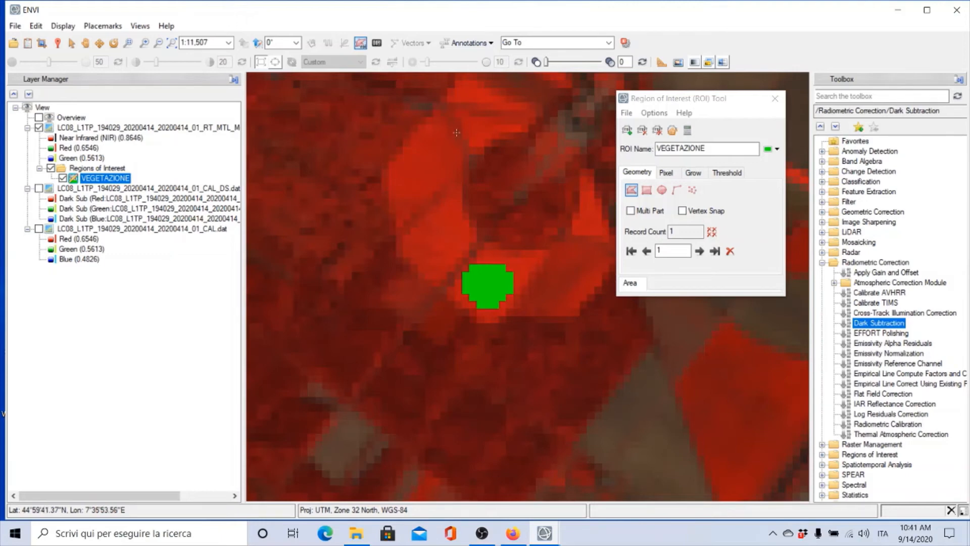
click(627, 113)
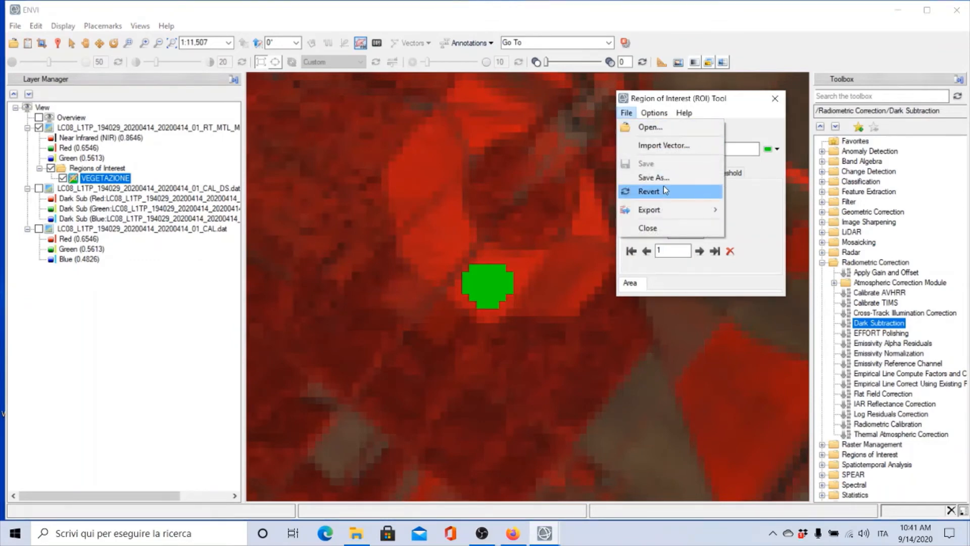
click(725, 89)
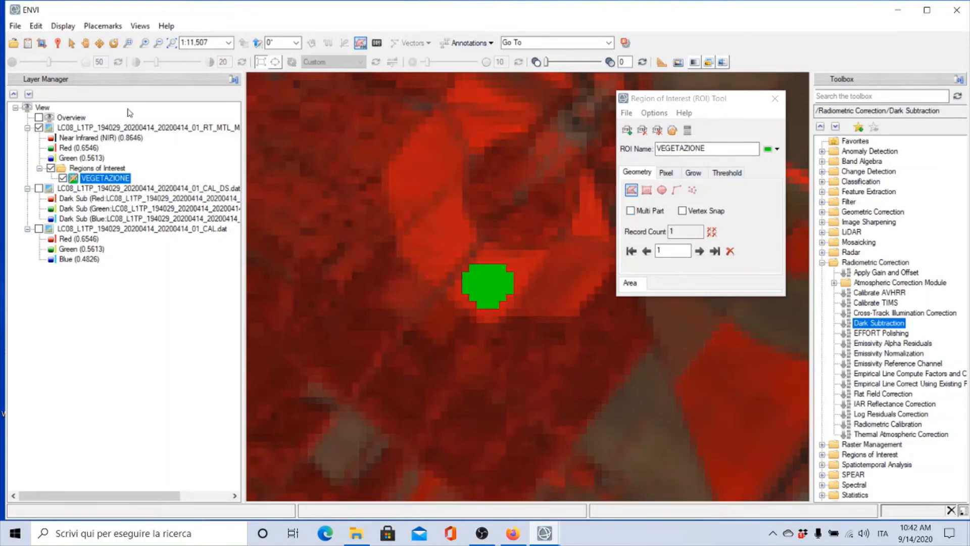
- Survey the wider scene for water bodies, following the river through the city, the western twin lakes and the lakes along the southern river
scroll(304, 244, down, 6)
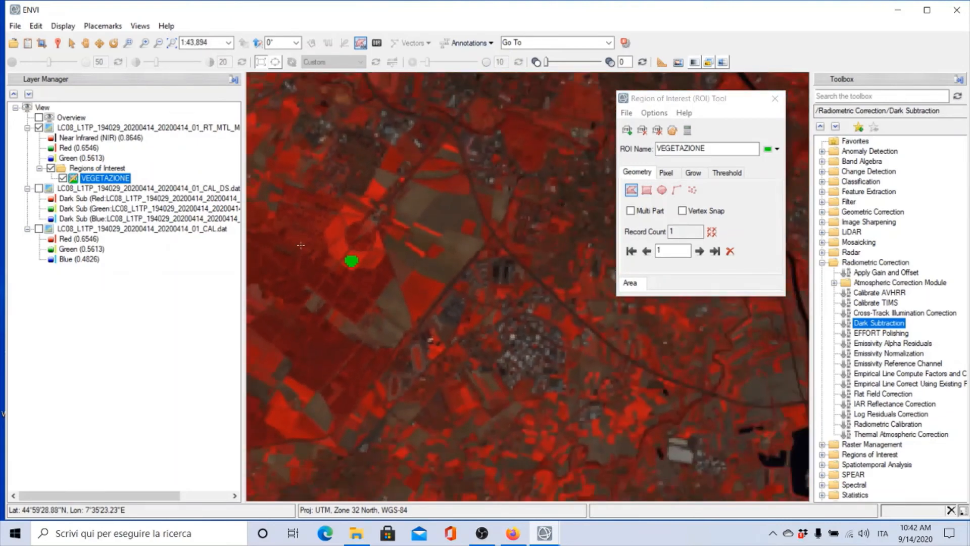
scroll(301, 244, down, 5)
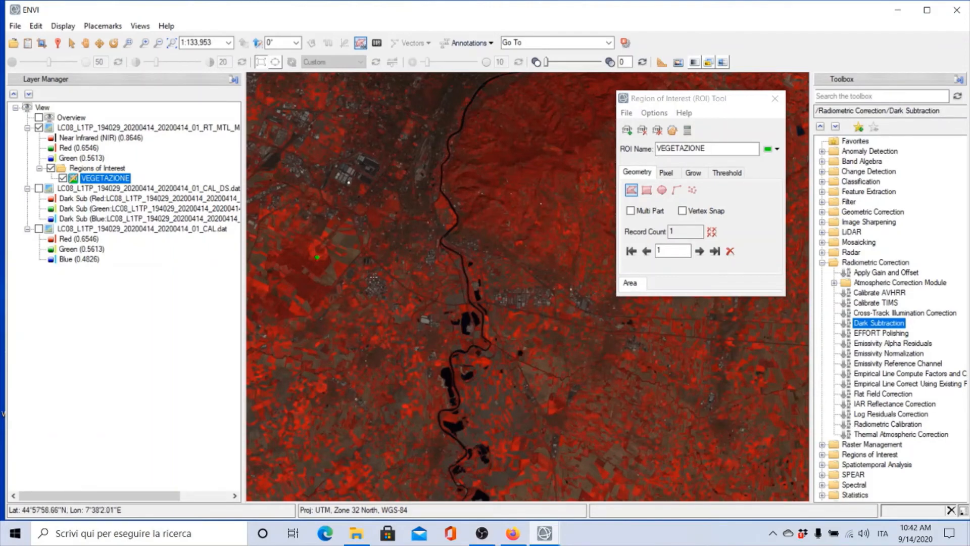
click(72, 44)
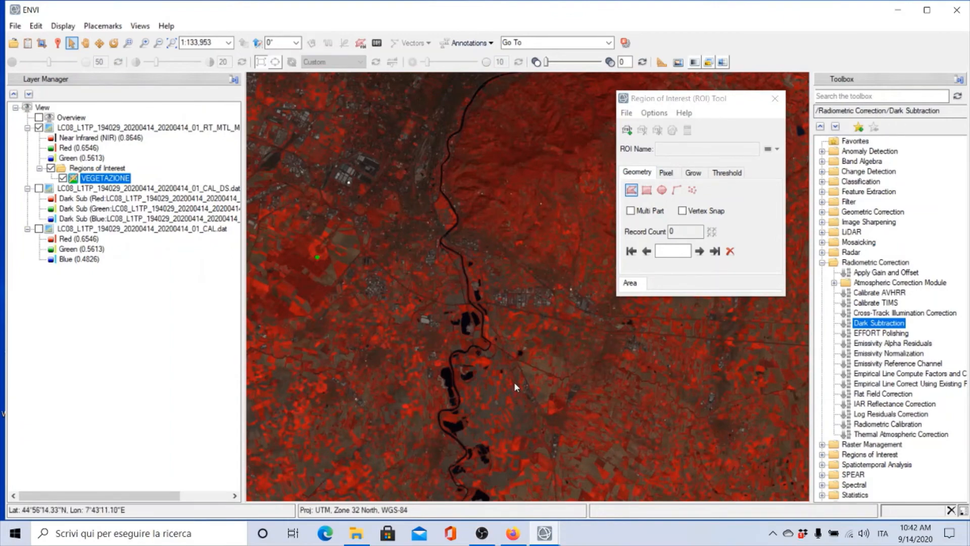
scroll(514, 384, down, 2)
scroll(516, 369, up, 2)
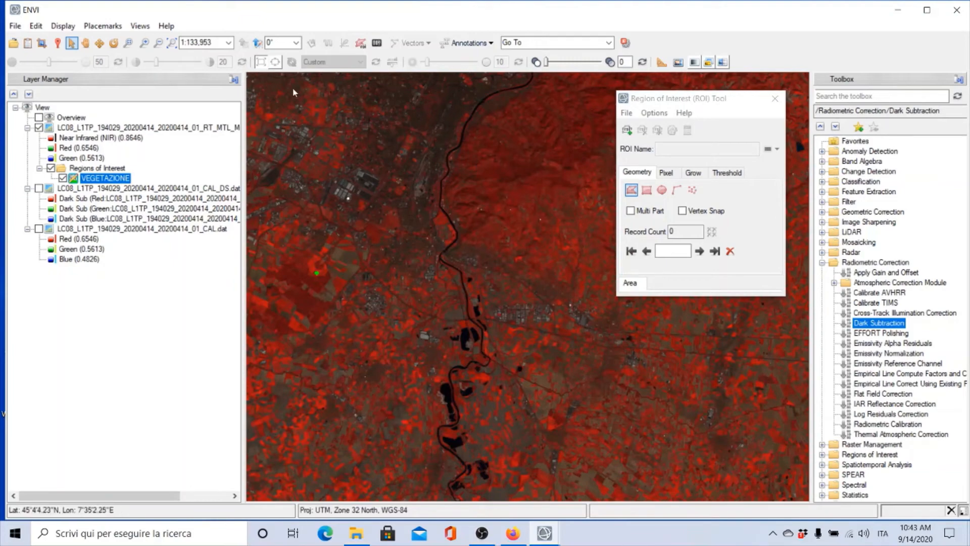
click(85, 42)
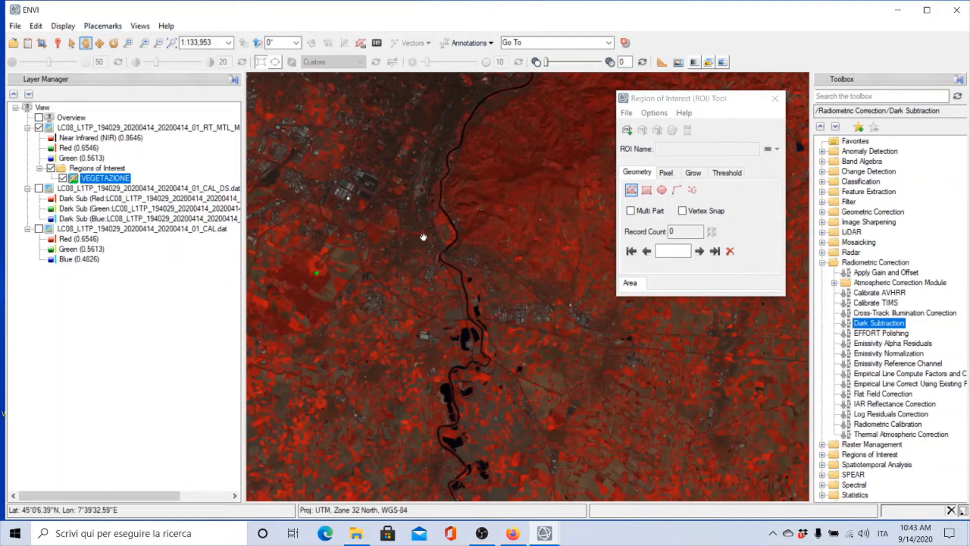
drag(493, 226, 497, 413)
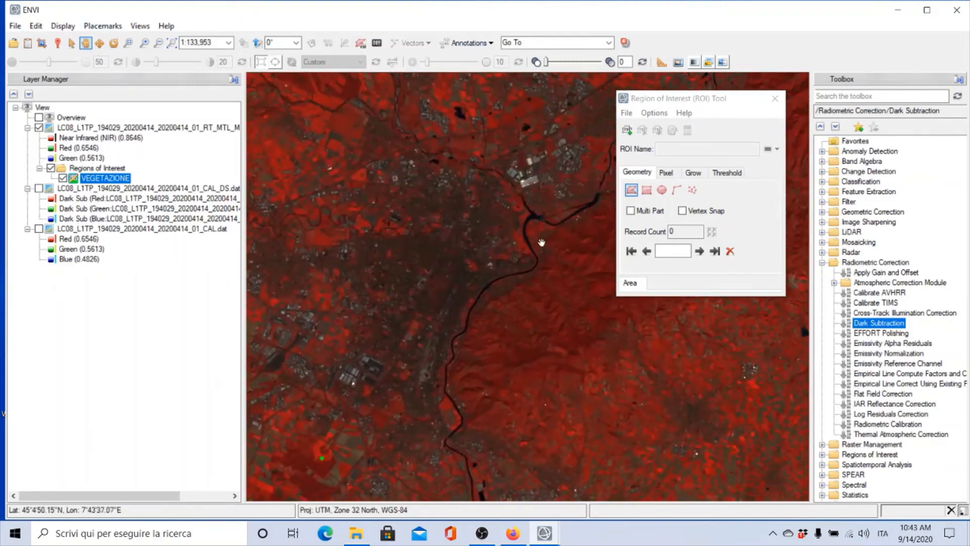
drag(533, 366, 505, 396)
drag(502, 333, 491, 365)
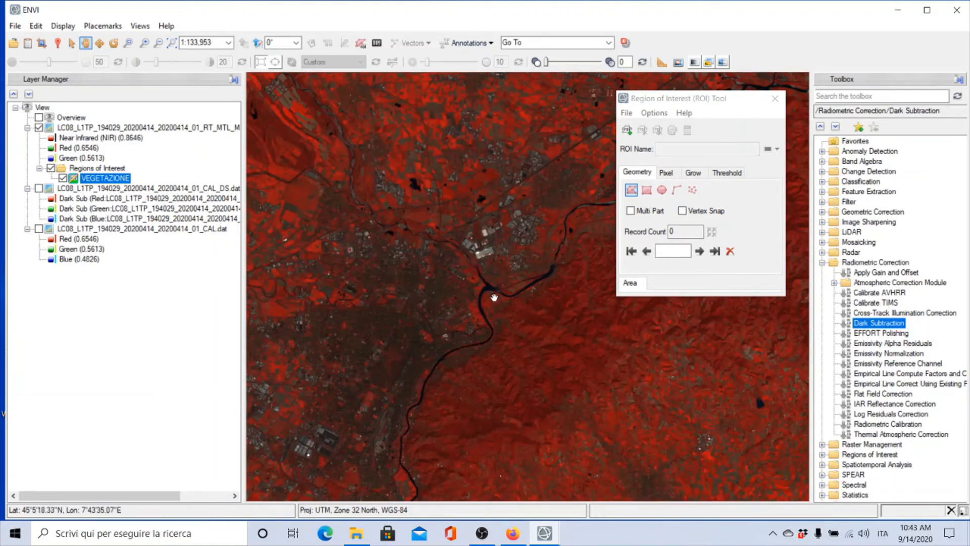
drag(449, 300, 567, 344)
drag(497, 339, 596, 309)
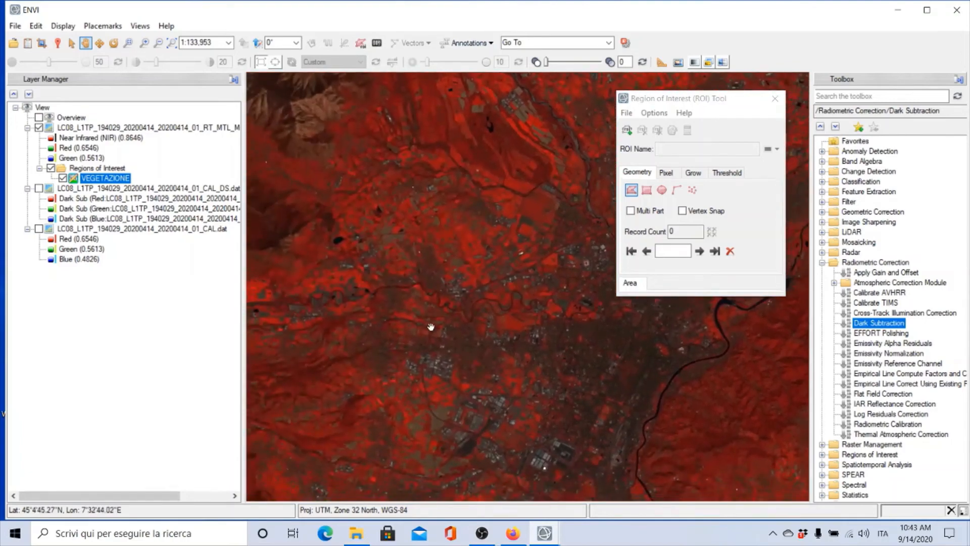
drag(409, 329, 568, 308)
drag(384, 363, 450, 305)
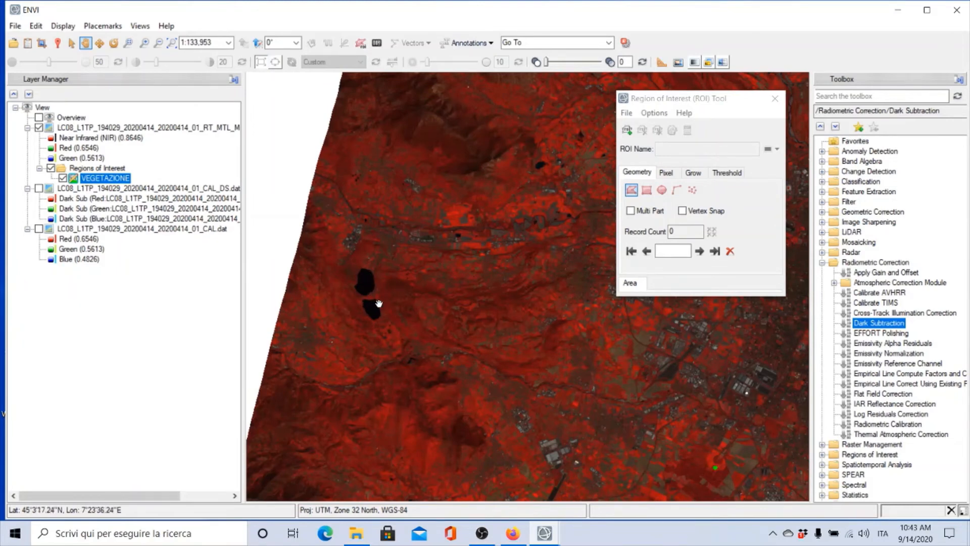
drag(435, 352, 340, 217)
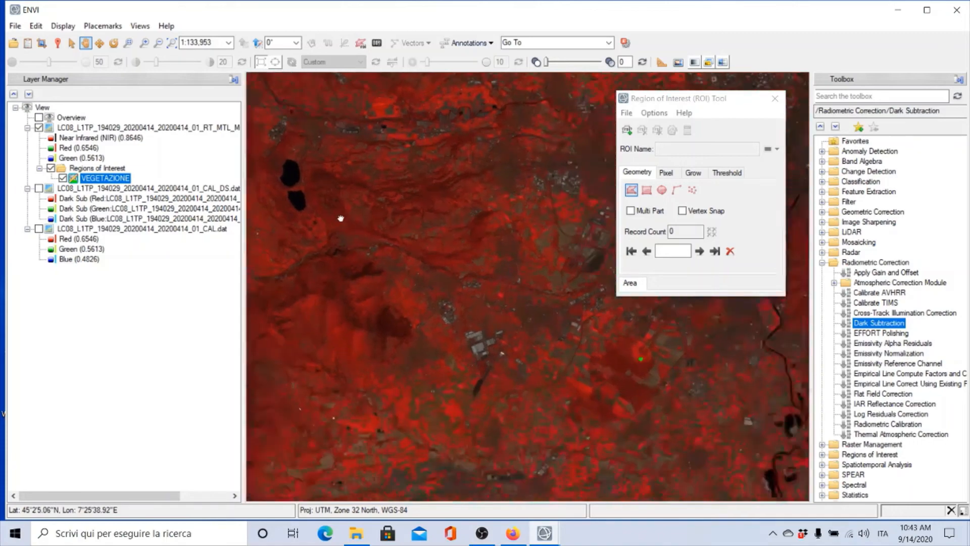
drag(448, 290, 311, 212)
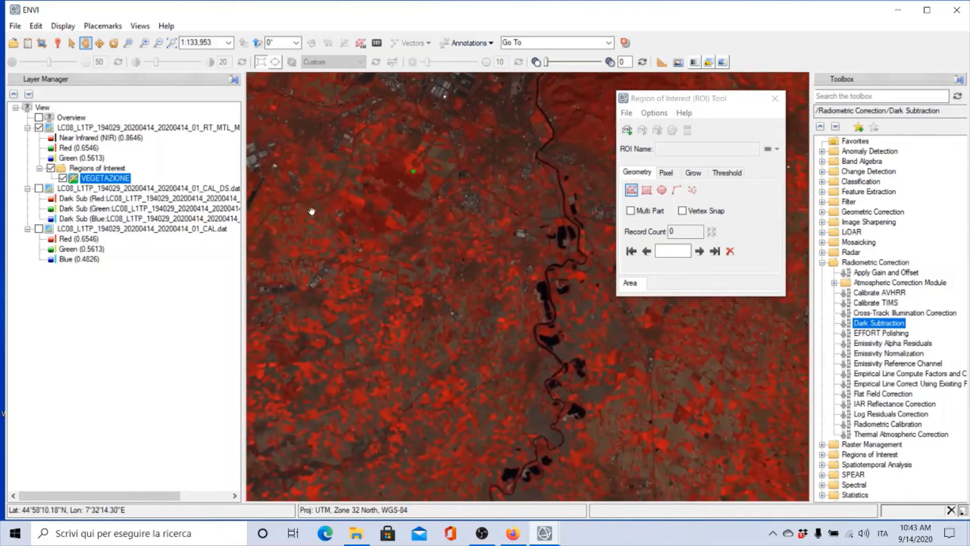
drag(451, 276, 366, 302)
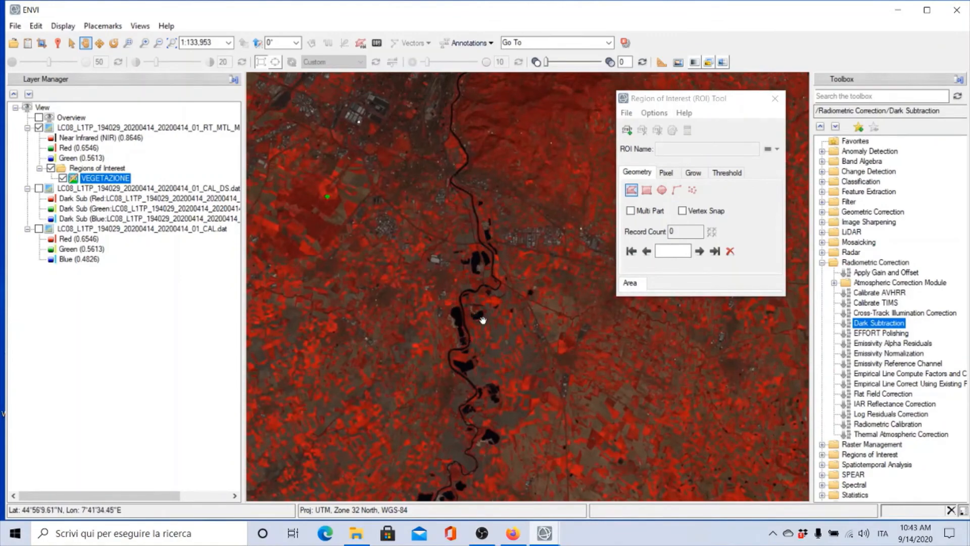
- Add a second ROI for the large dark lake beside the southern river, coloured blue and named ACQUA
scroll(475, 345, up, 3)
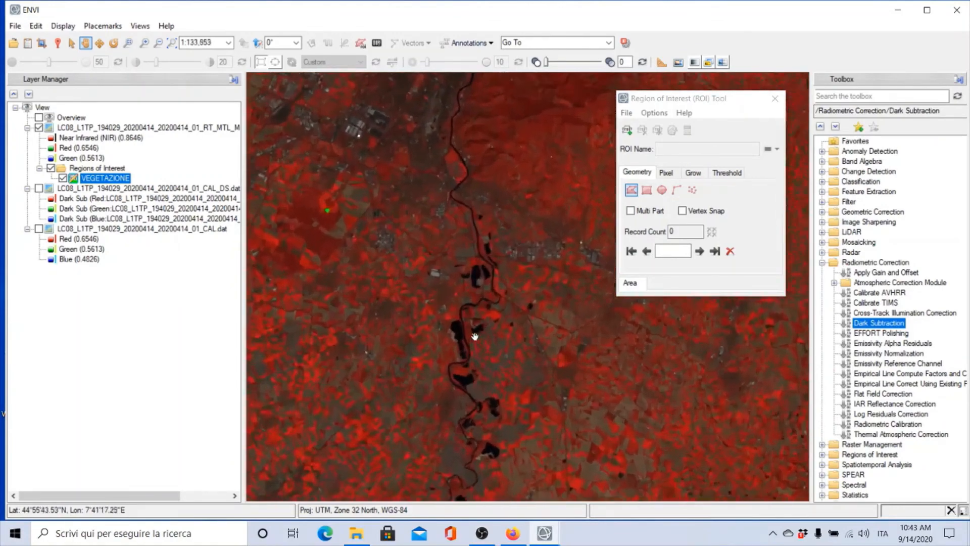
scroll(497, 326, up, 4)
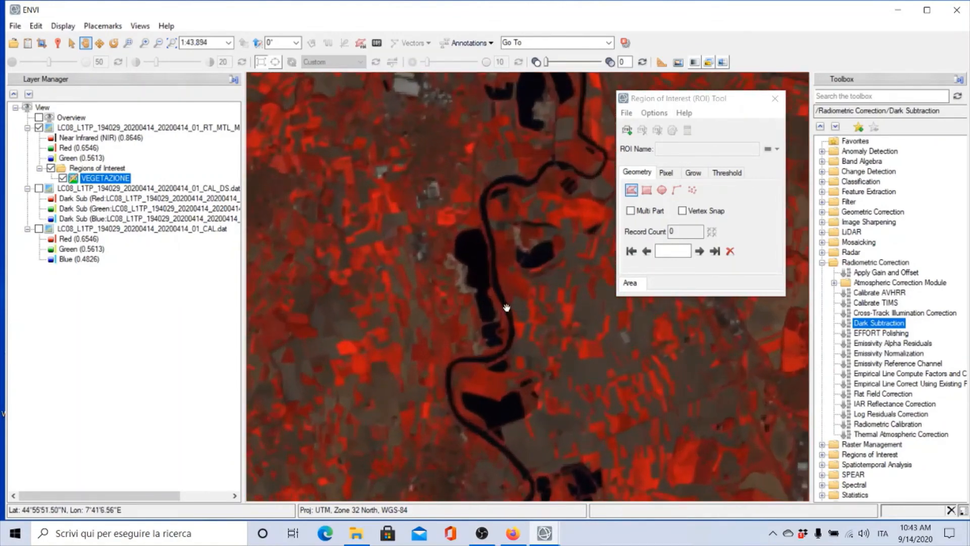
scroll(462, 299, up, 1)
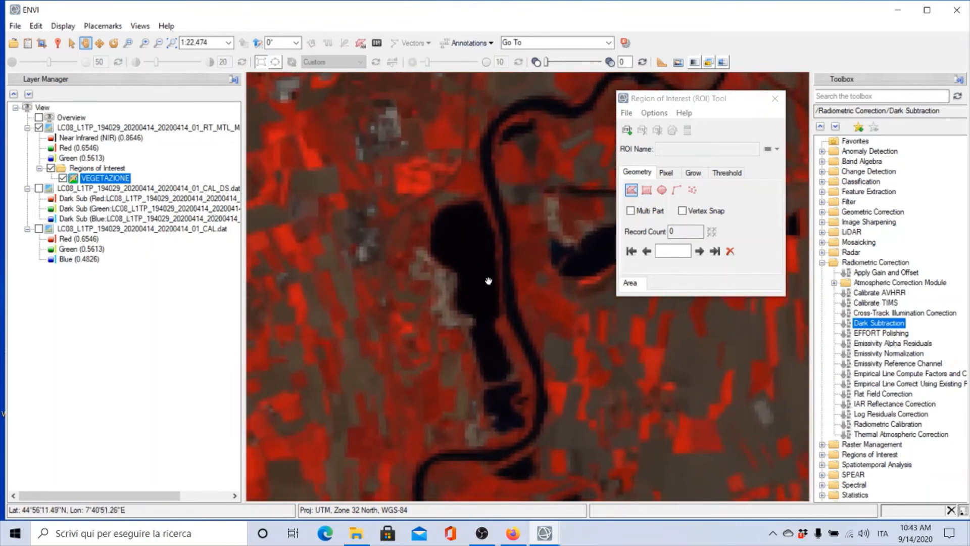
scroll(483, 295, up, 1)
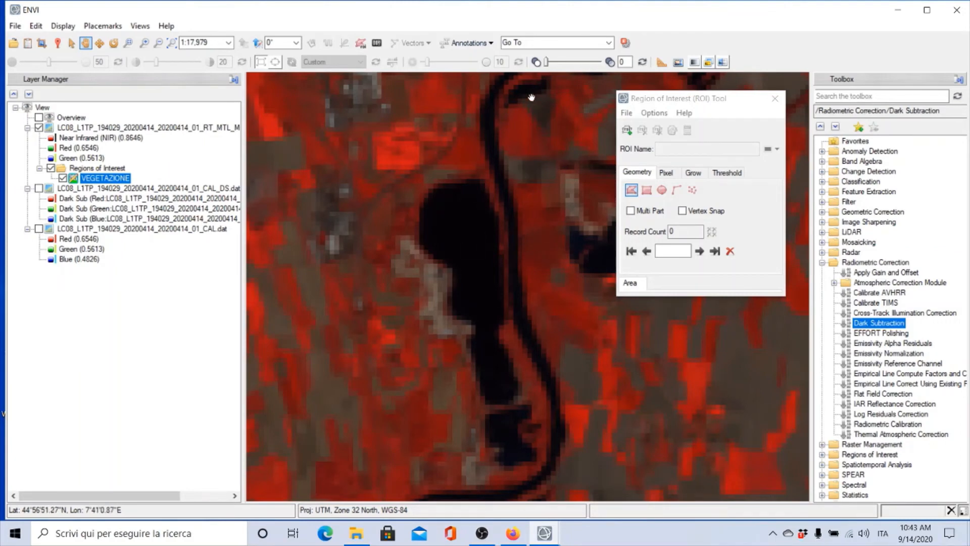
click(656, 101)
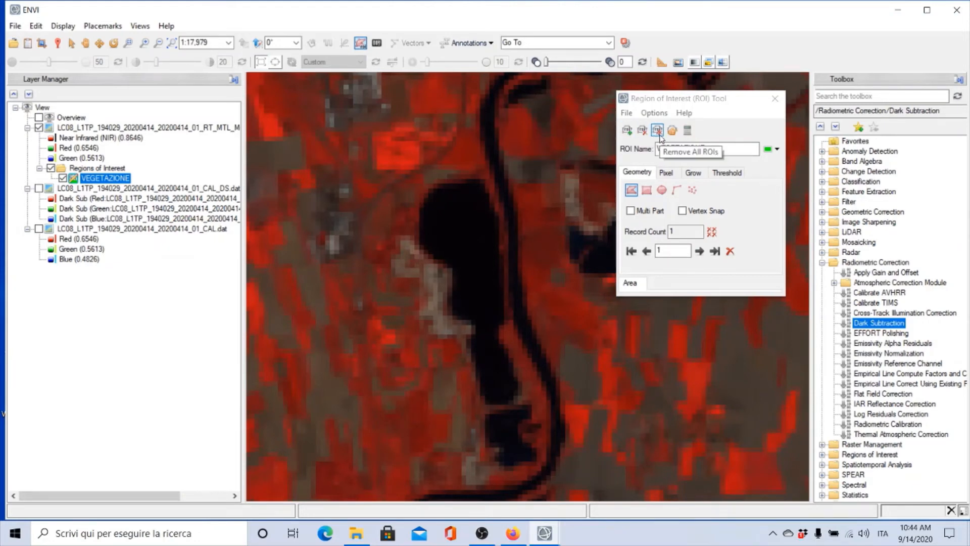
click(627, 133)
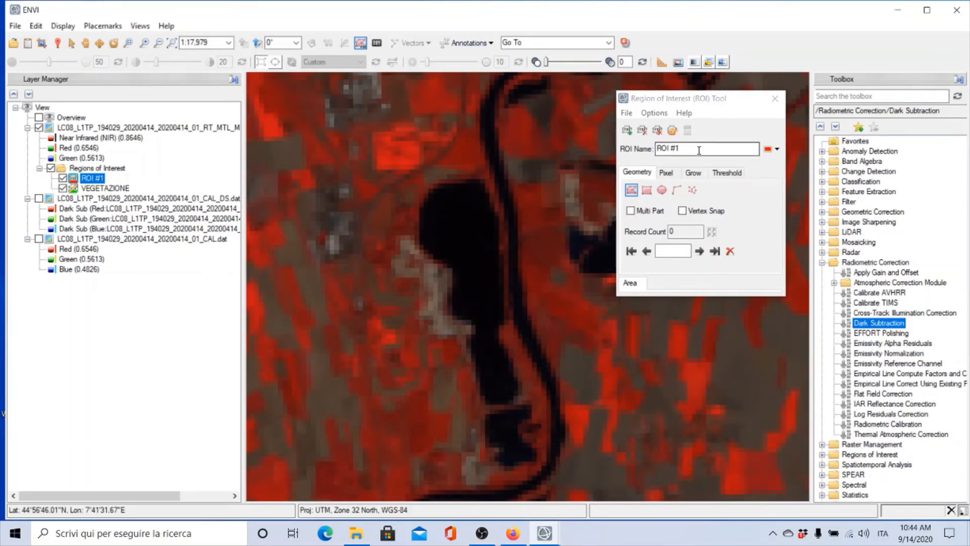
click(776, 150)
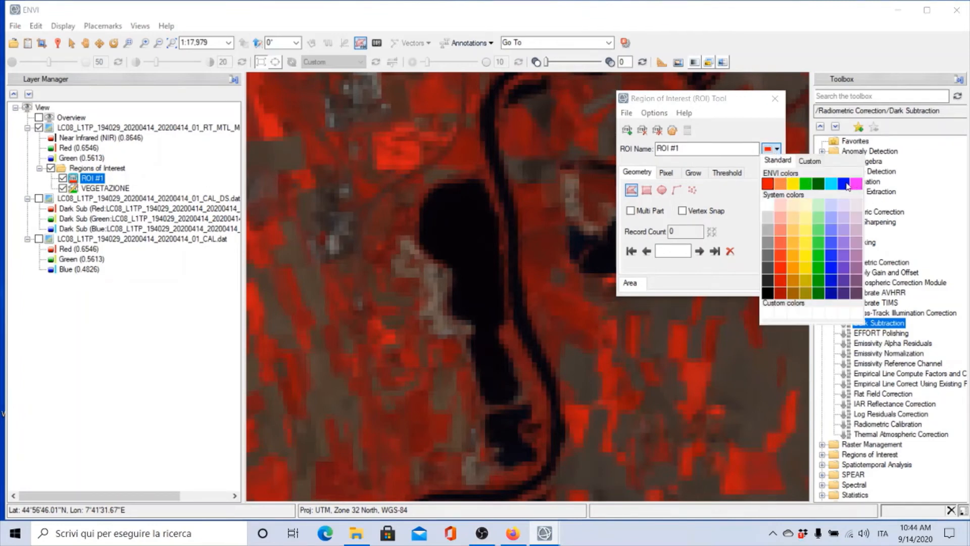
click(844, 184)
click(687, 148)
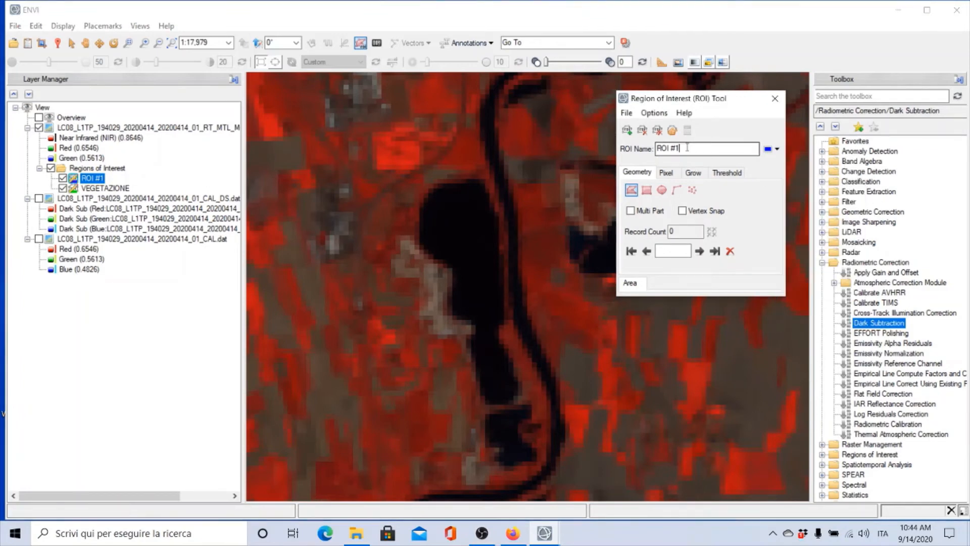
drag(687, 147, 651, 150)
text(ACQUA)
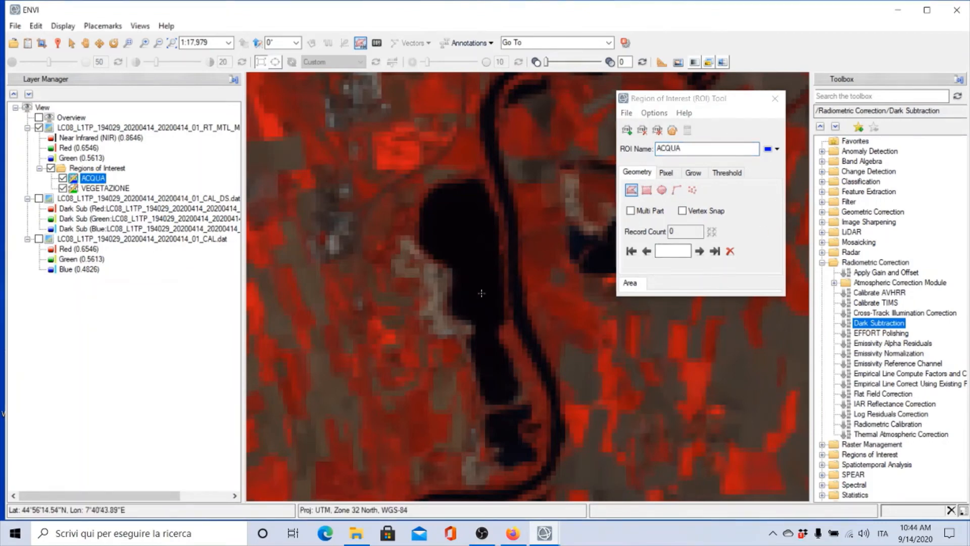
- Draw an elongated polygon inside the large dark lake just west of the river and accept it as the ACQUA ROI
mouse_move(467, 288)
mouse_down()
mouse_move(473, 306)
mouse_move(483, 296)
mouse_move(483, 232)
mouse_move(480, 203)
mouse_move(457, 189)
mouse_move(438, 214)
mouse_move(468, 286)
mouse_up()
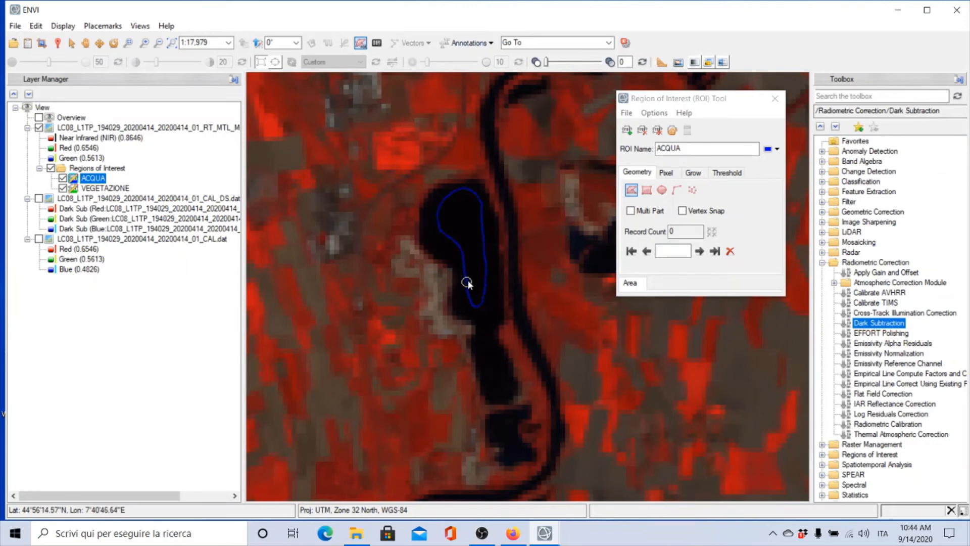
right_click(467, 282)
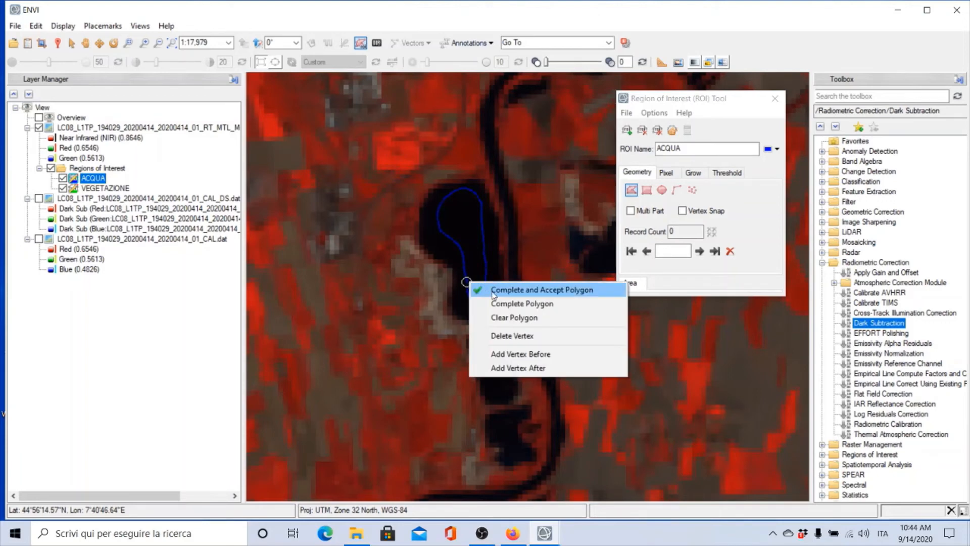
click(477, 290)
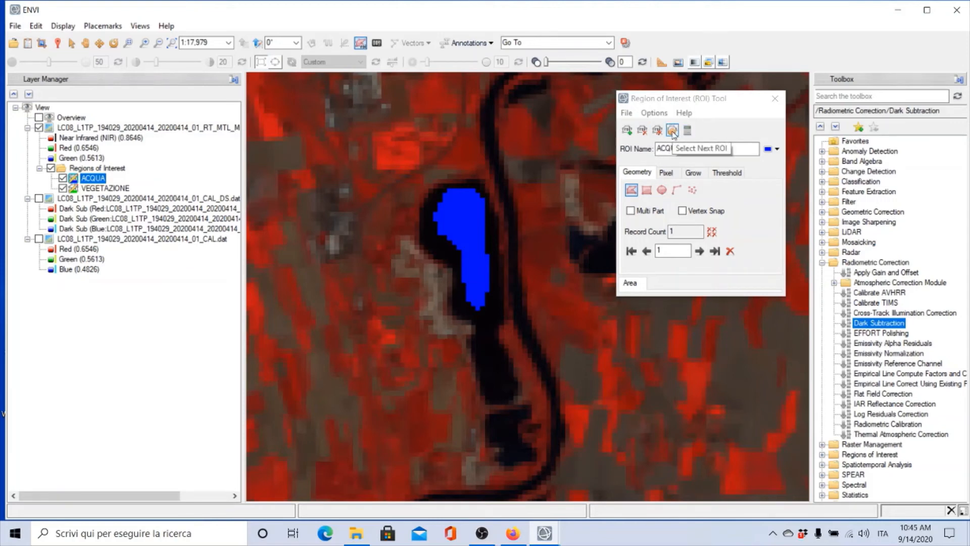
click(646, 253)
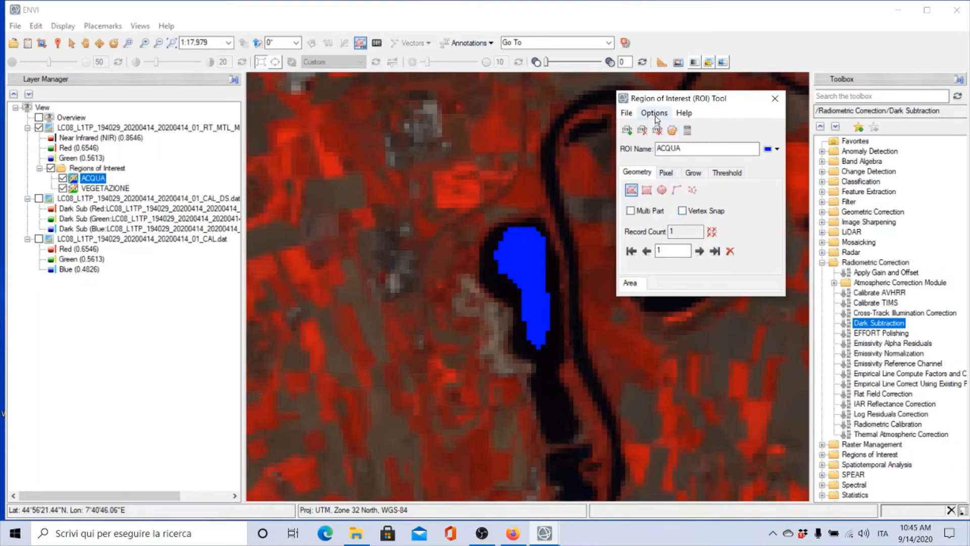
- Save both the VEGETAZIONE and ACQUA ROIs to a file named ROI.xml in the Downloads folder
click(627, 114)
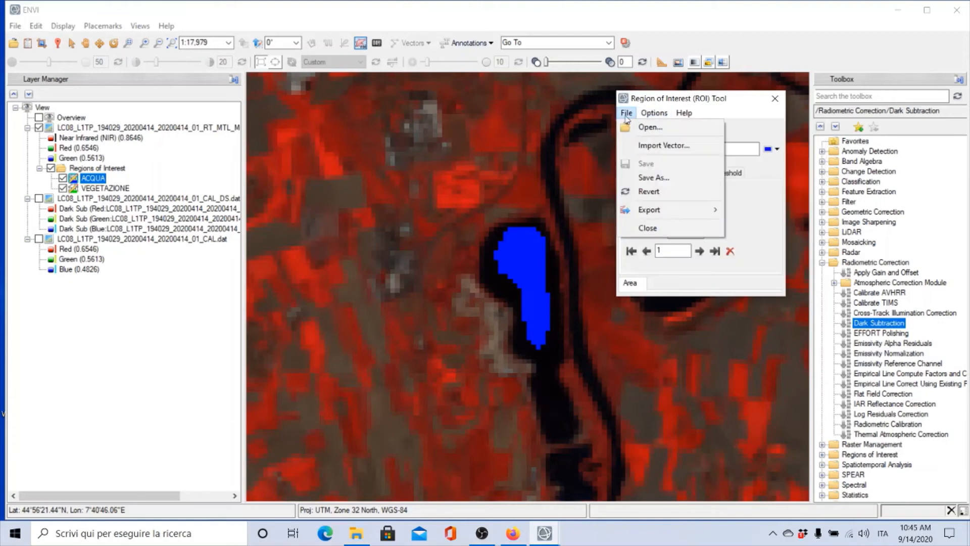
click(642, 178)
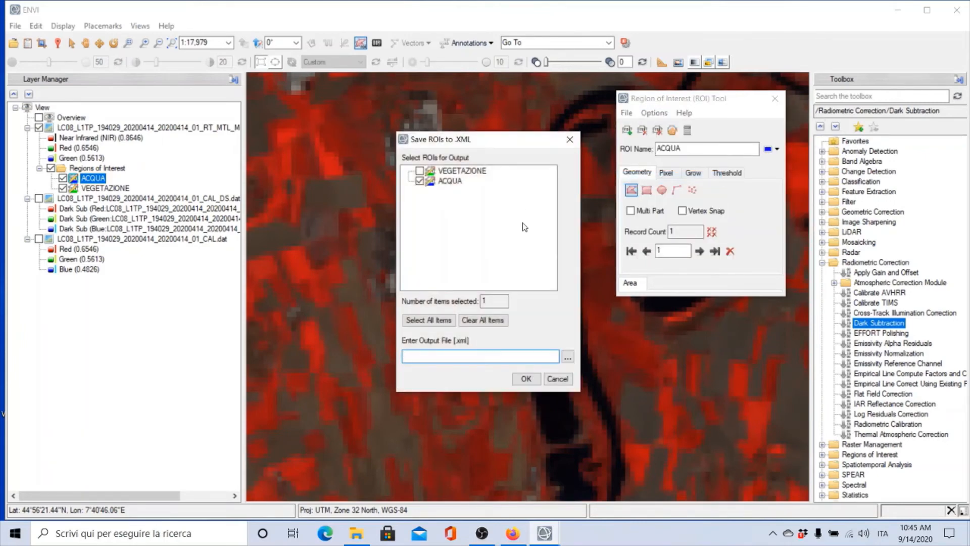
click(419, 172)
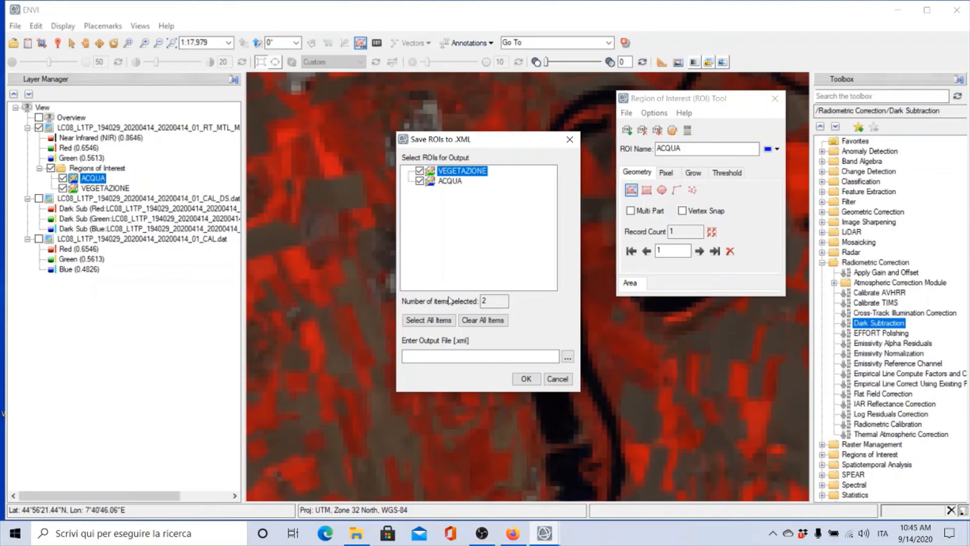
click(568, 357)
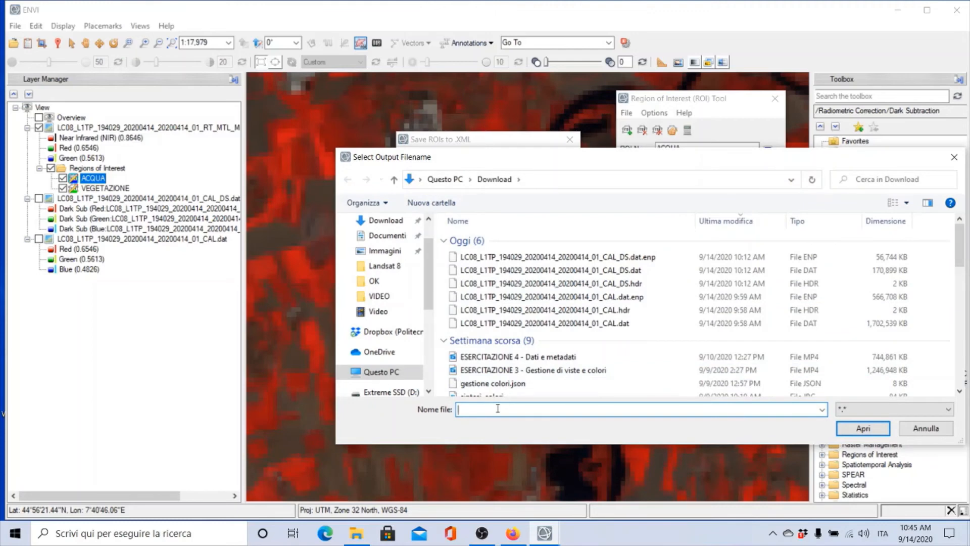
text(ROI)
click(859, 429)
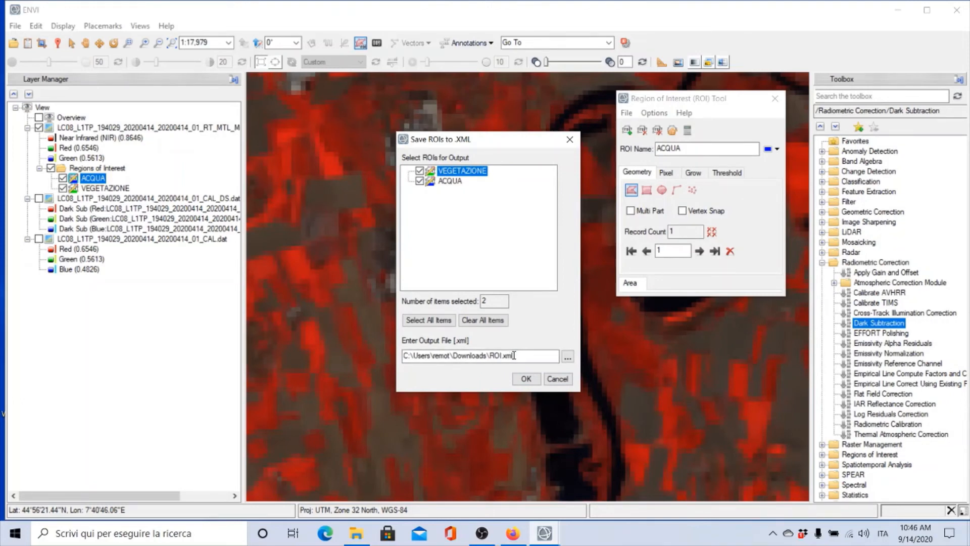
click(524, 380)
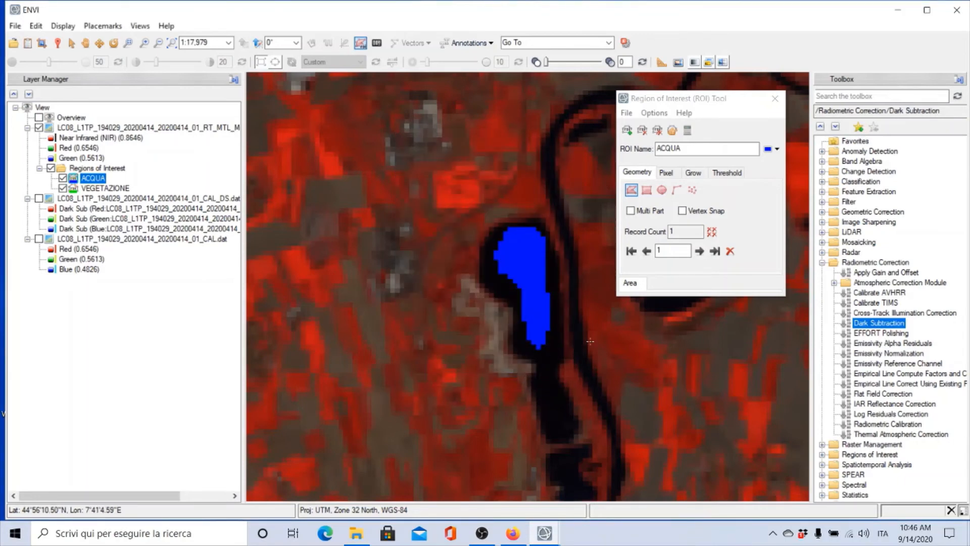
- Jump the view to the VEGETAZIONE ROI, to the ACQUA ROI and back to VEGETAZIONE to check where each lies
click(90, 189)
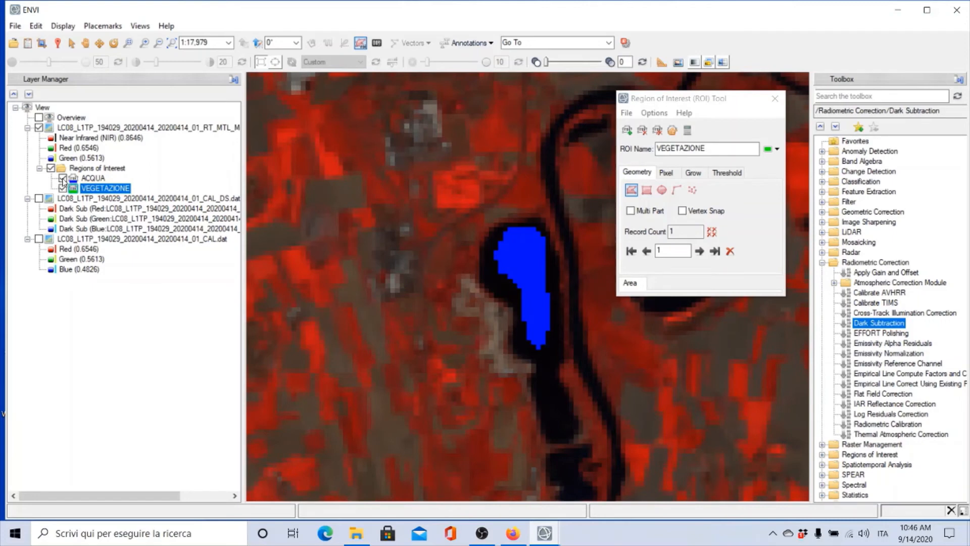
right_click(97, 192)
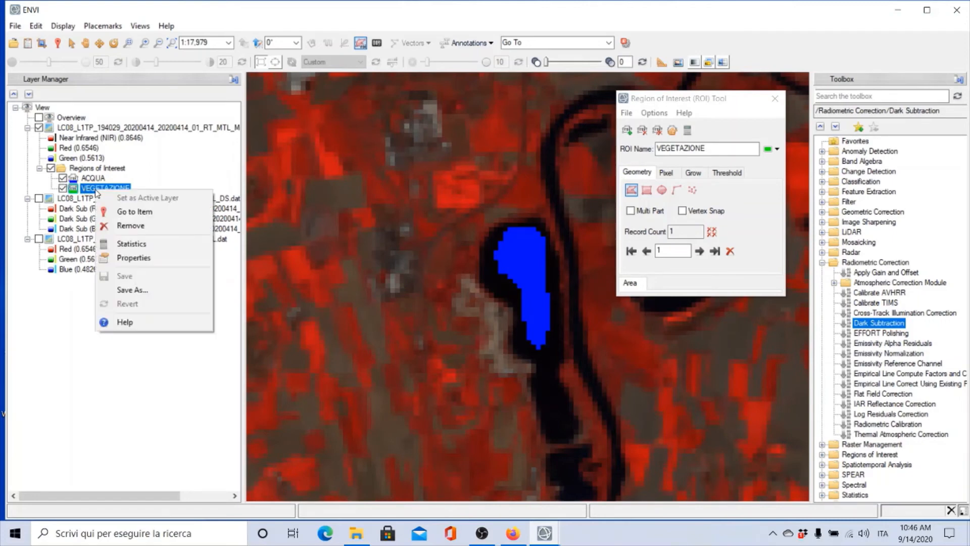
click(139, 215)
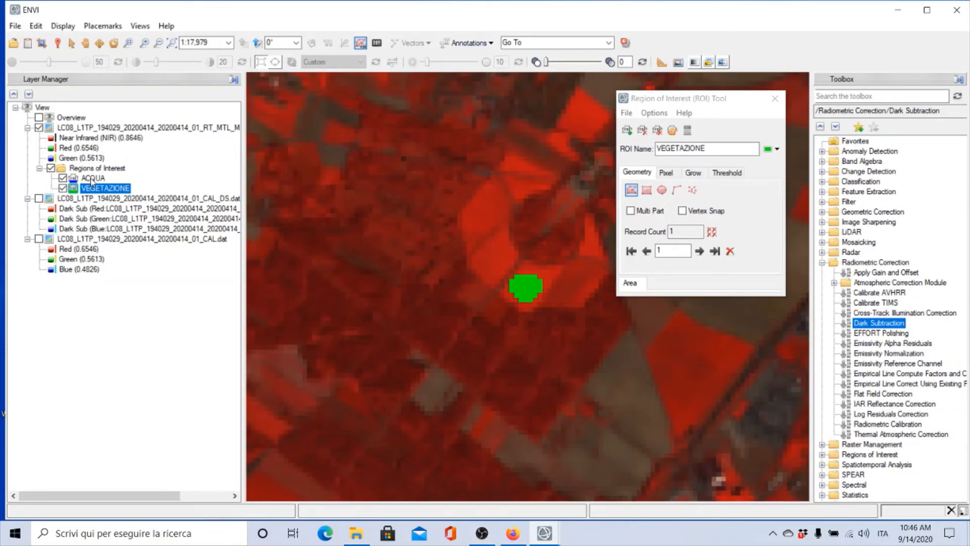
right_click(91, 181)
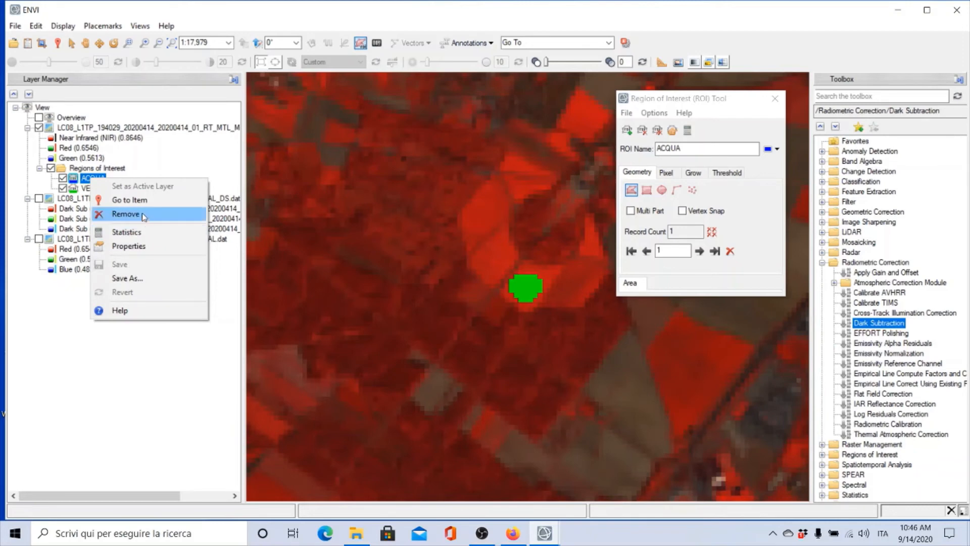
click(153, 202)
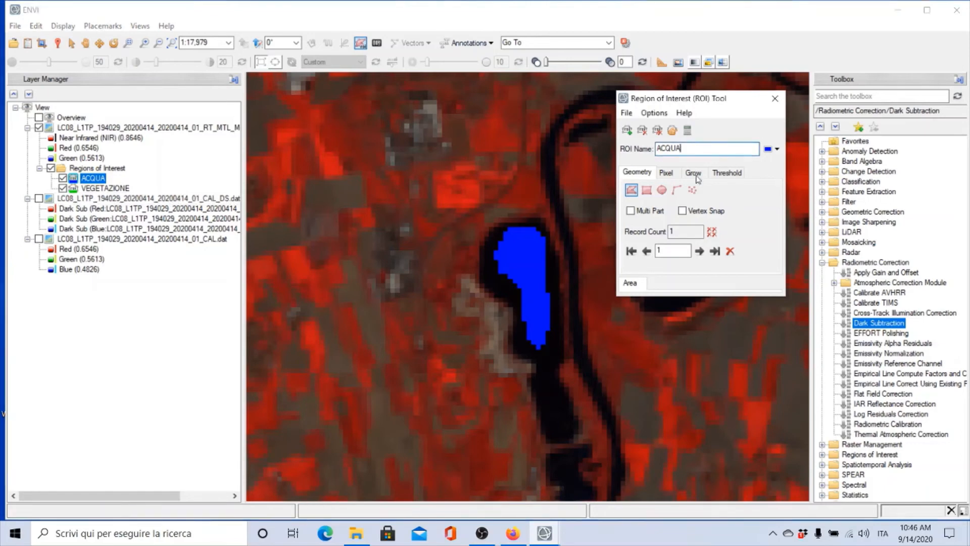
click(100, 190)
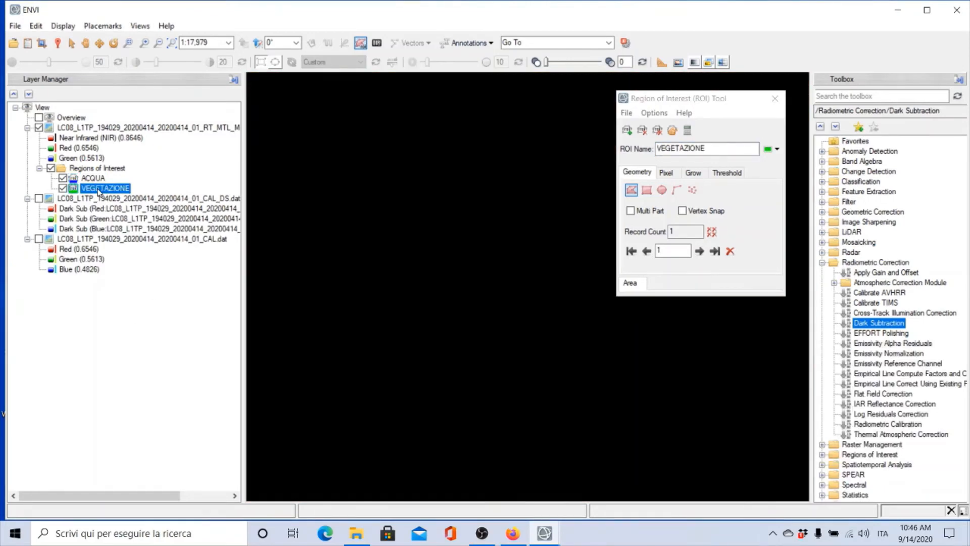
right_click(98, 191)
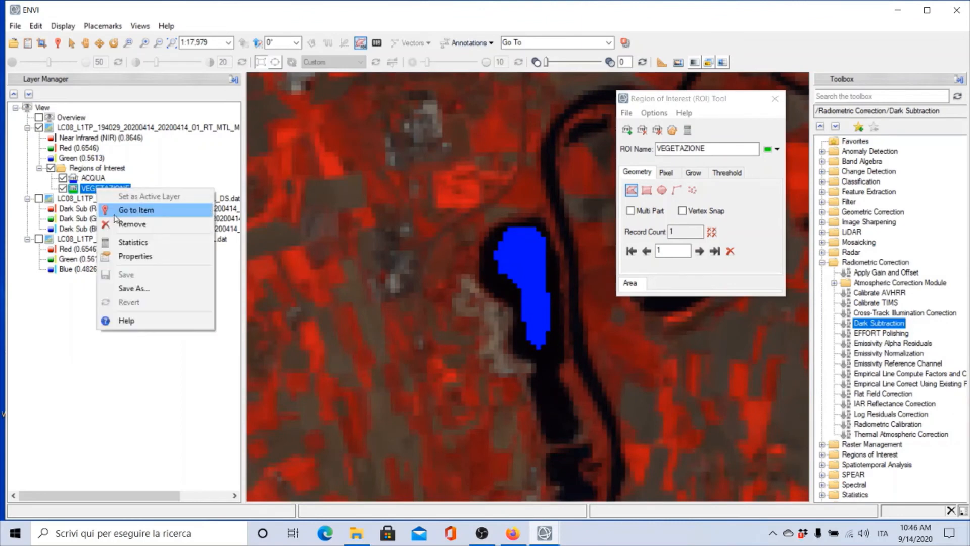
click(137, 210)
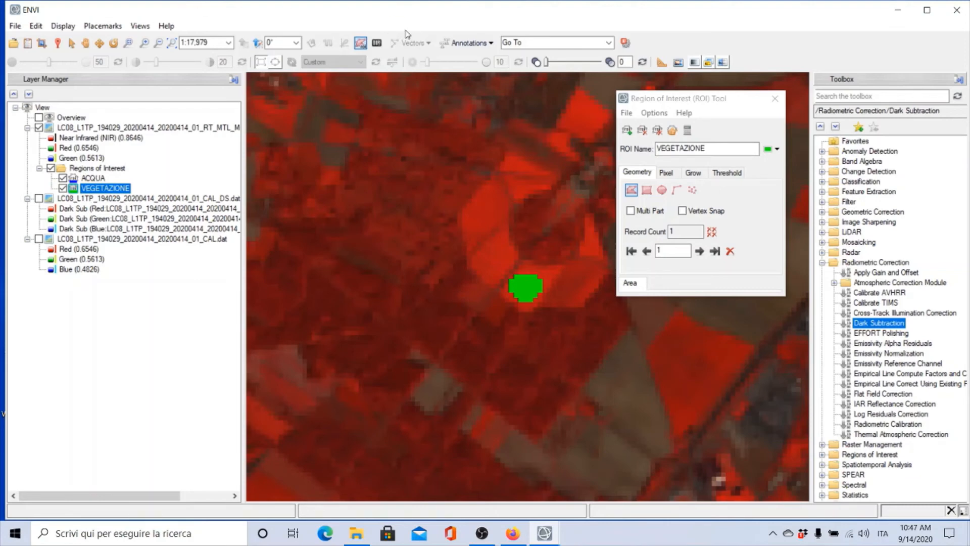
- Compute the statistics of the VEGETAZIONE ROI and review the minimum, maximum, mean and standard deviation of each band
click(654, 113)
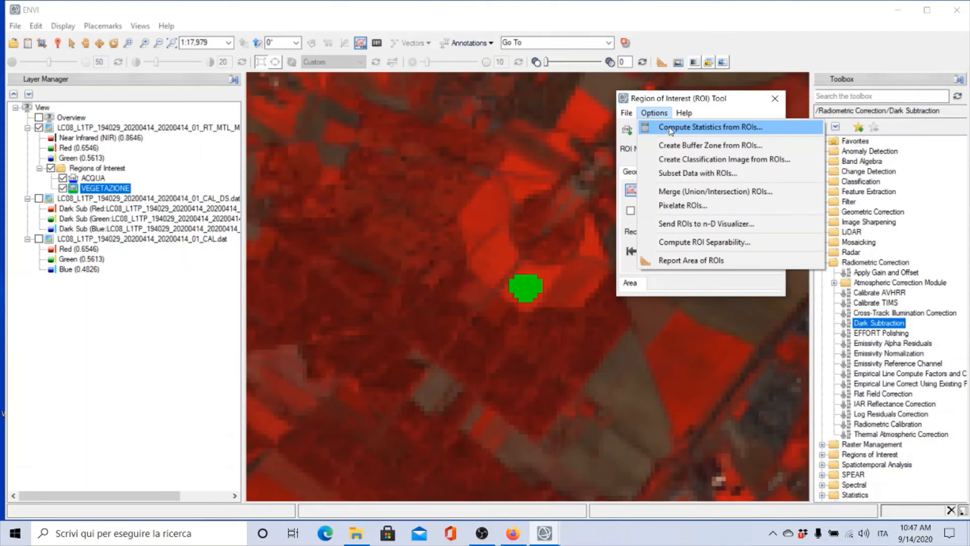
click(746, 107)
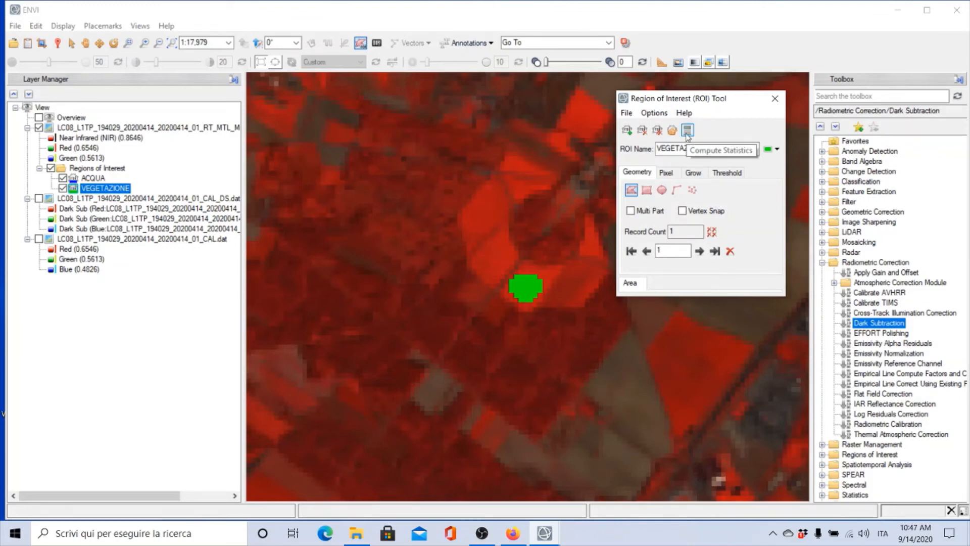
click(687, 131)
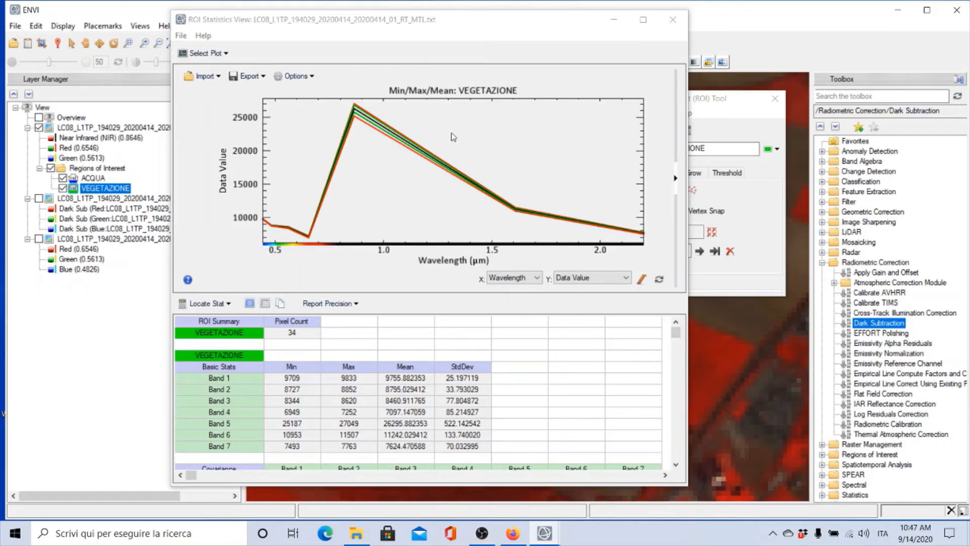
scroll(484, 342, down, 1)
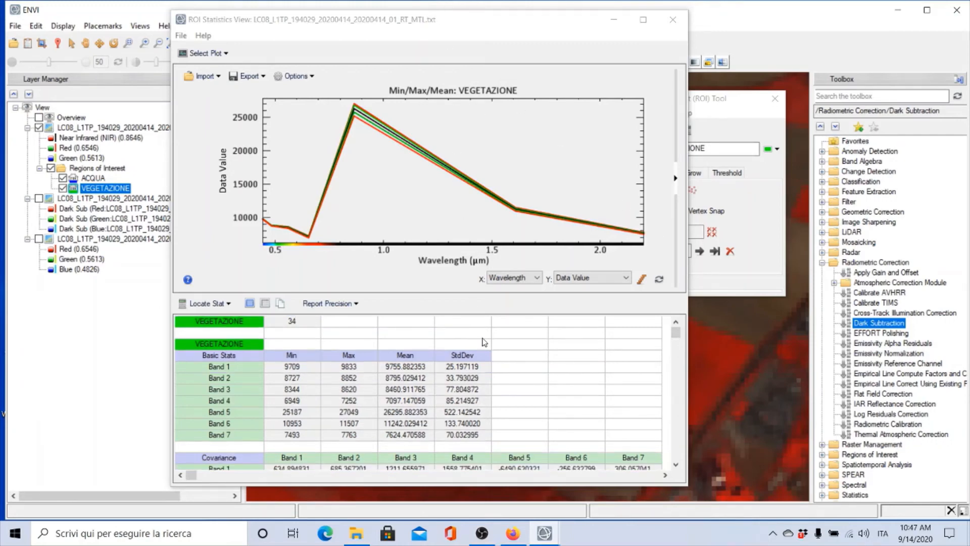
scroll(484, 342, down, 1)
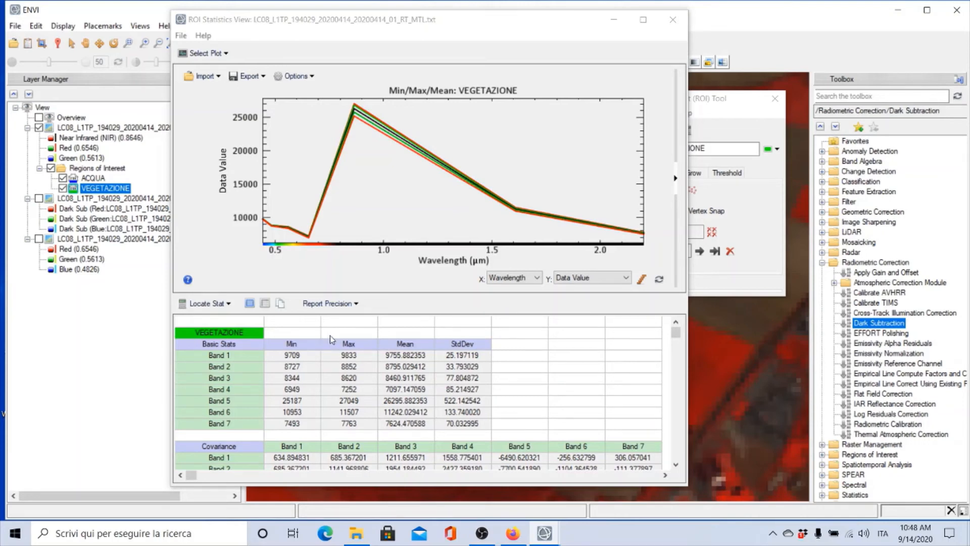
scroll(329, 336, up, 1)
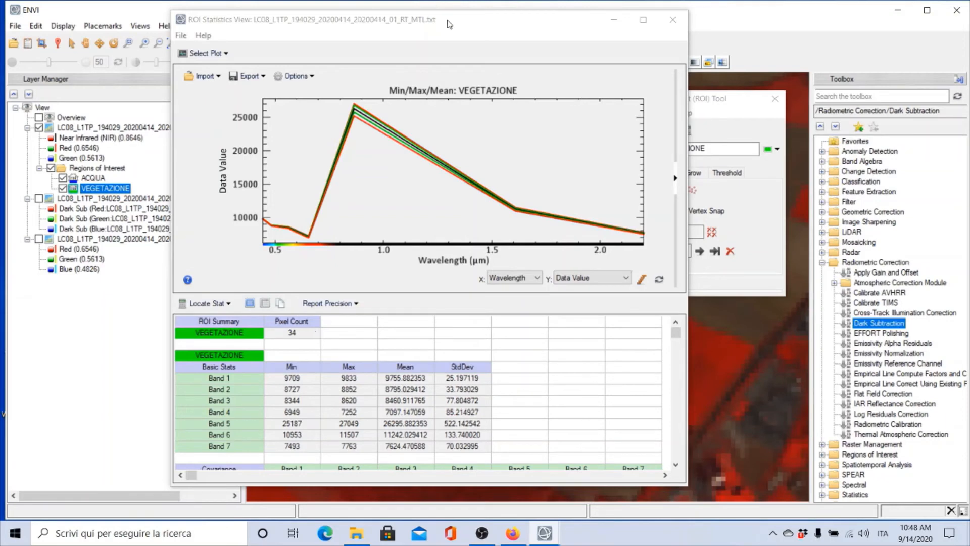
- Examine the VEGETAZIONE covariance, correlation, eigenvector and eigenvalue tables and the Band 1 histogram
scroll(536, 377, down, 3)
scroll(536, 378, down, 2)
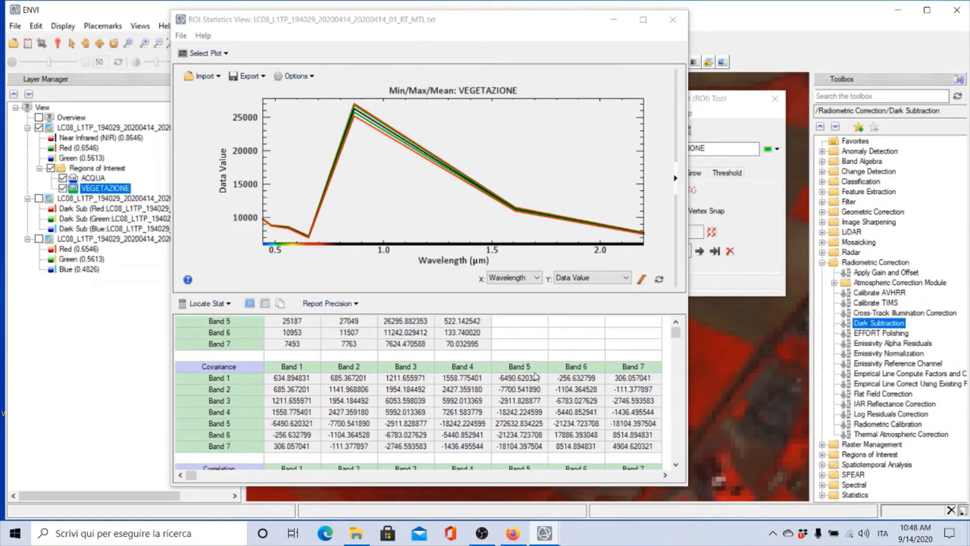
scroll(536, 377, down, 3)
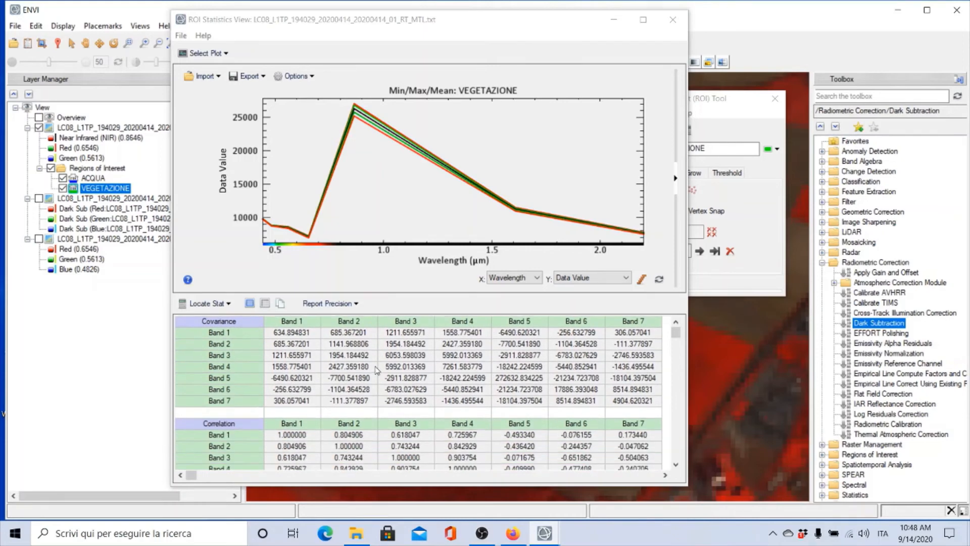
scroll(378, 363, down, 5)
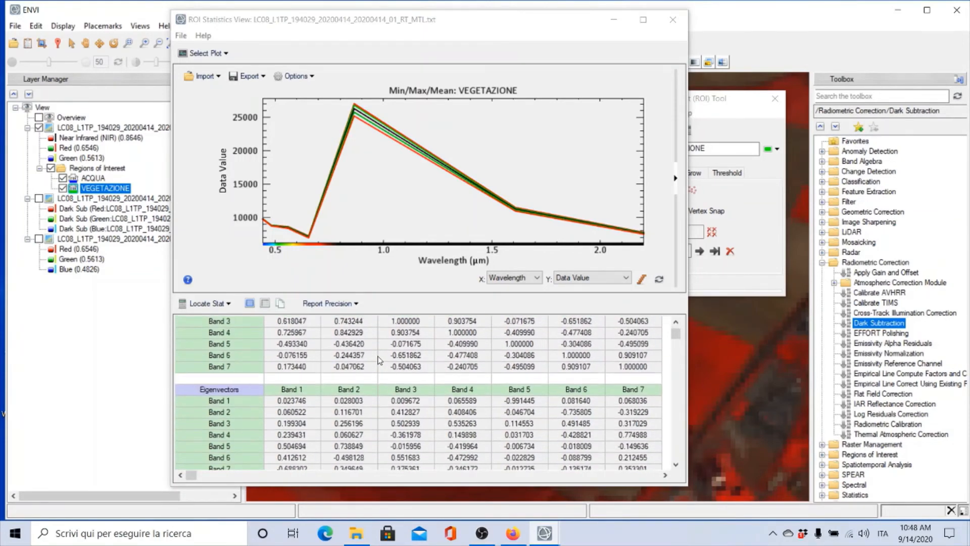
scroll(380, 360, down, 5)
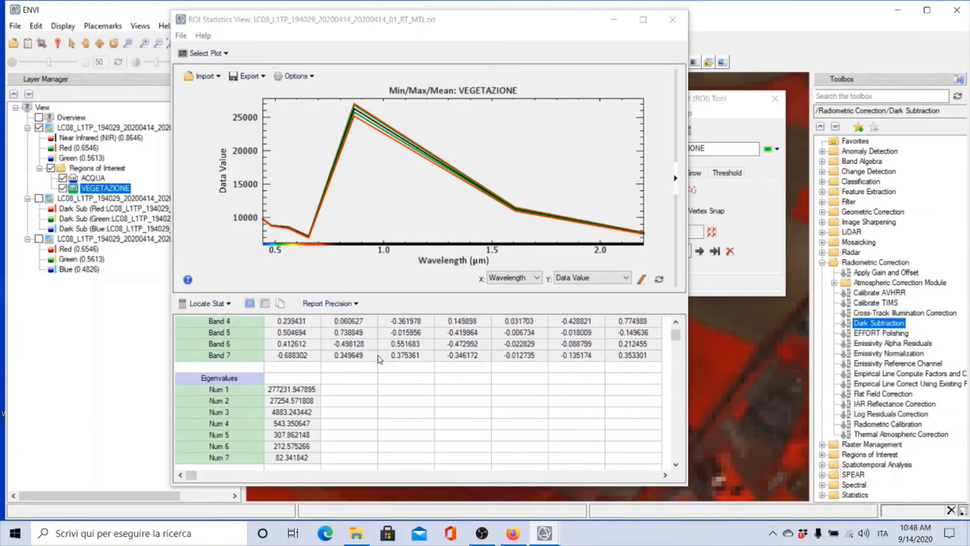
scroll(380, 354, down, 4)
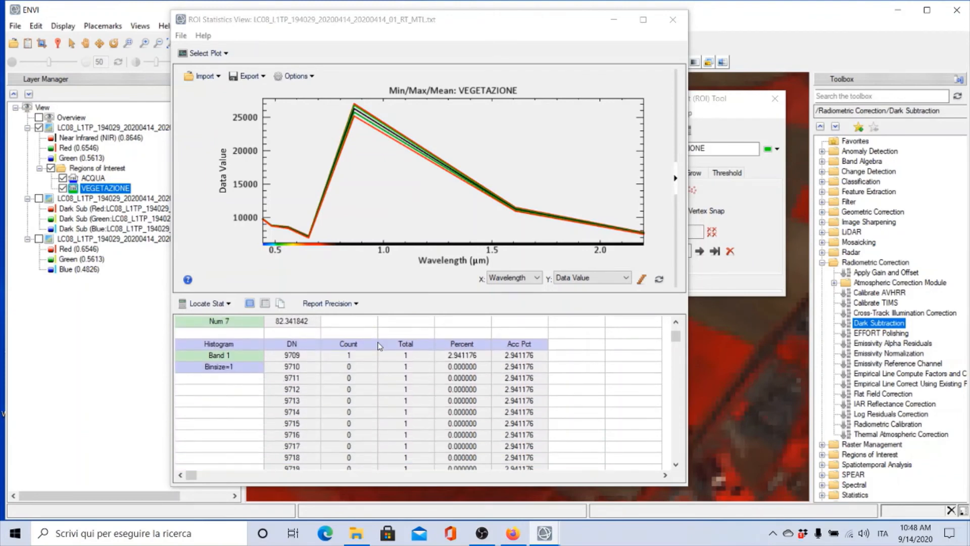
scroll(380, 345, down, 8)
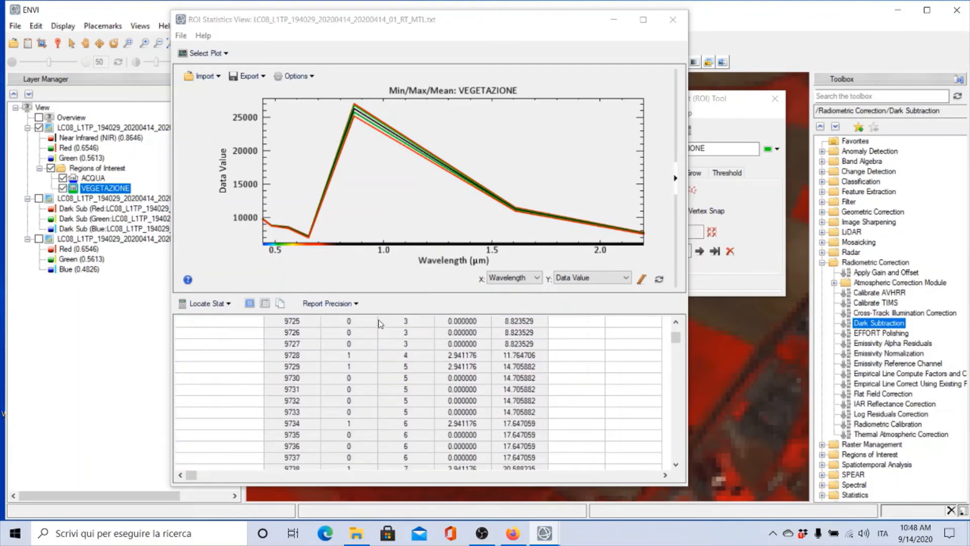
scroll(380, 324, down, 7)
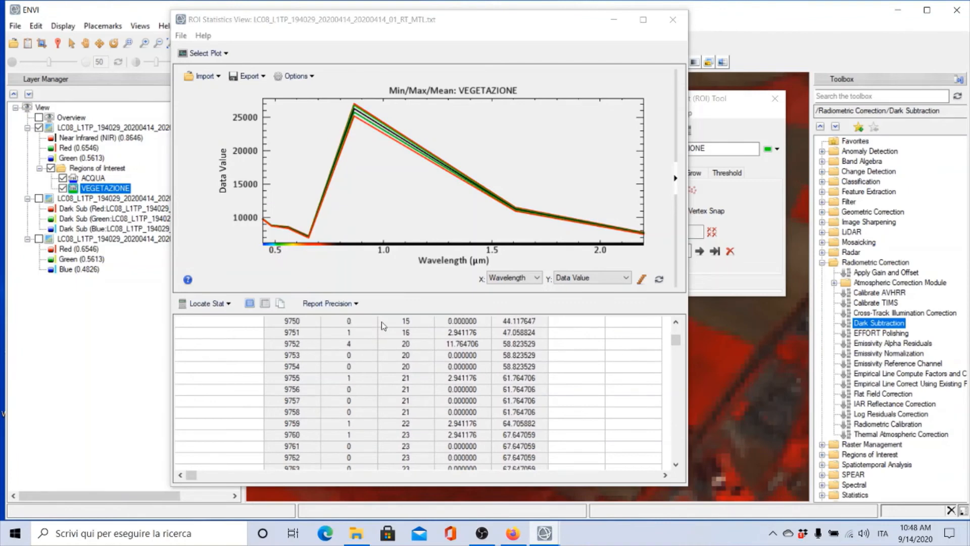
click(382, 318)
scroll(381, 323, down, 5)
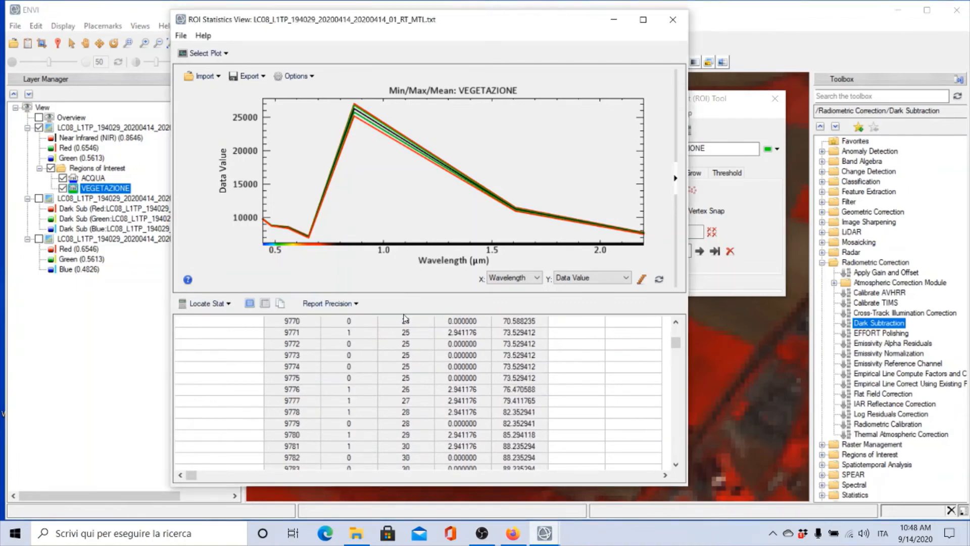
scroll(429, 435, up, 9)
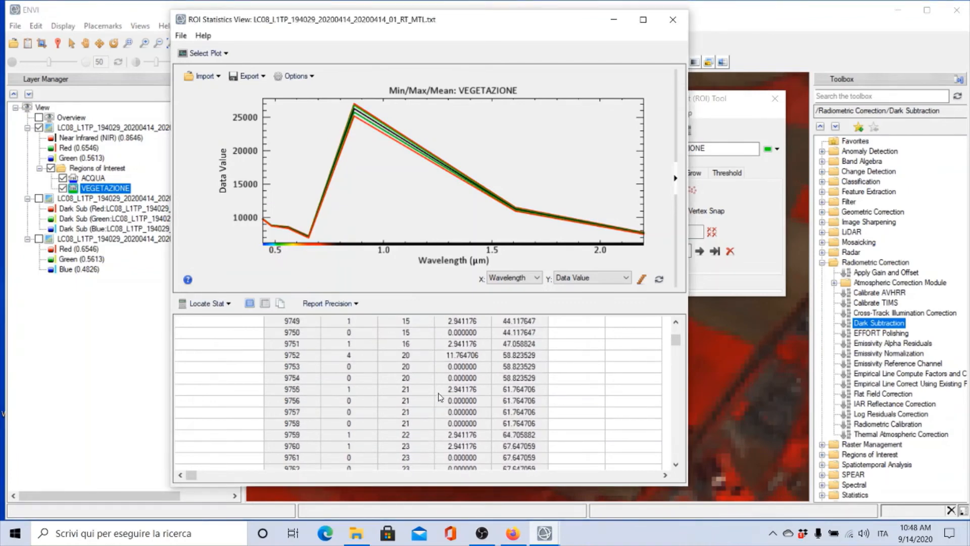
scroll(449, 364, up, 5)
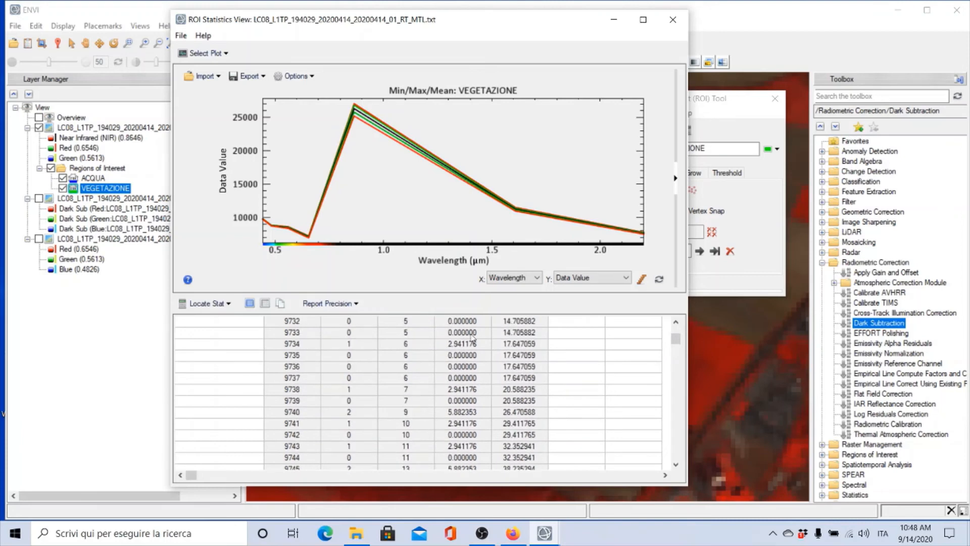
scroll(455, 343, up, 3)
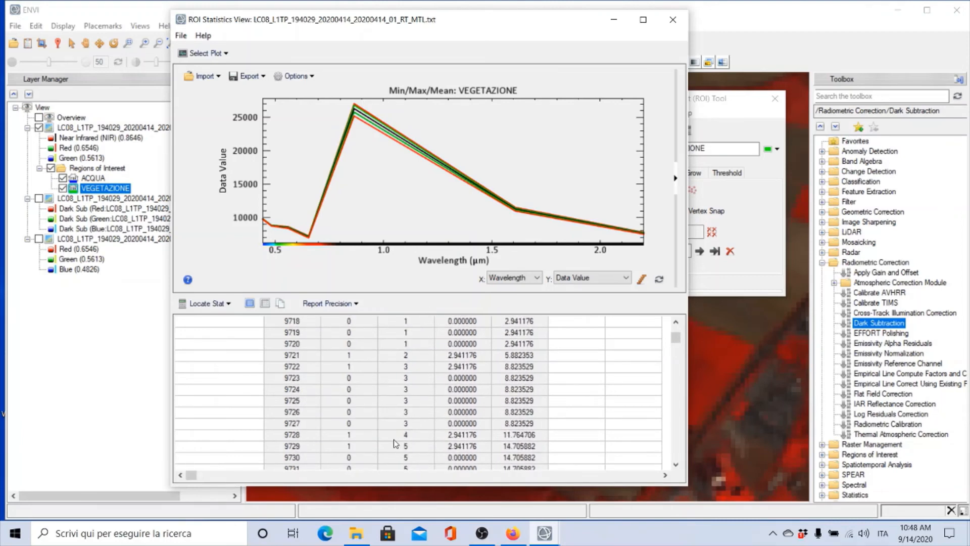
scroll(397, 430, up, 1)
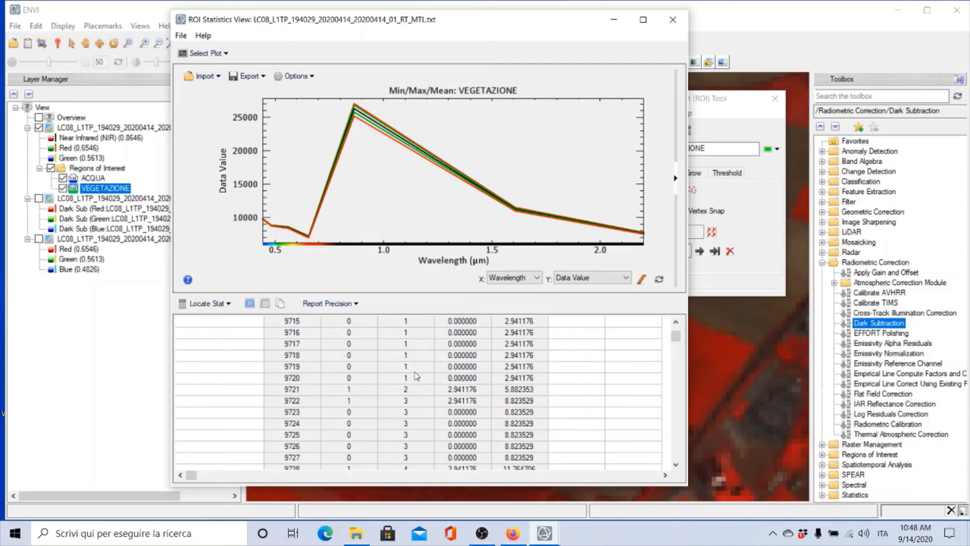
scroll(423, 404, up, 4)
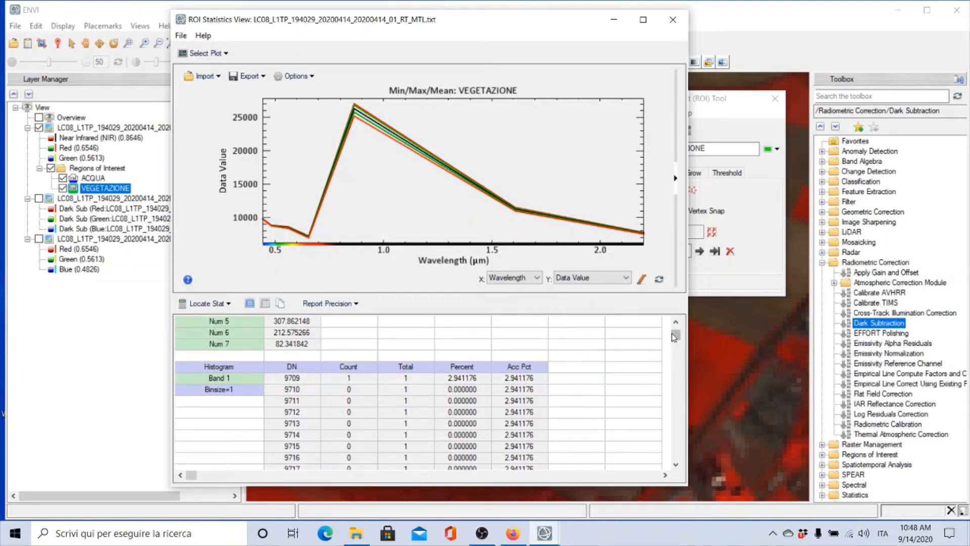
- Return to the basic statistics and inspect the VEGETAZIONE spectral plot at its near-infrared peak
drag(676, 339, 677, 335)
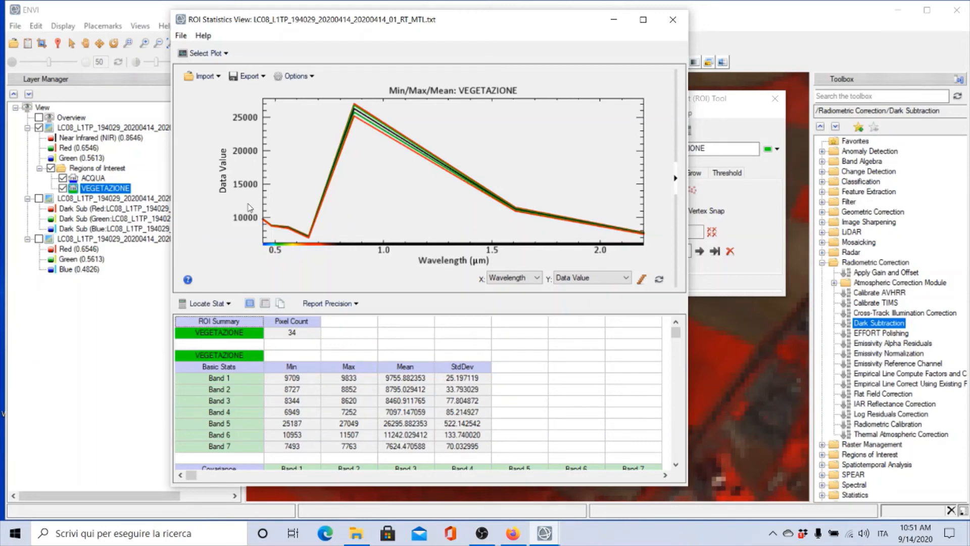
click(355, 116)
click(356, 111)
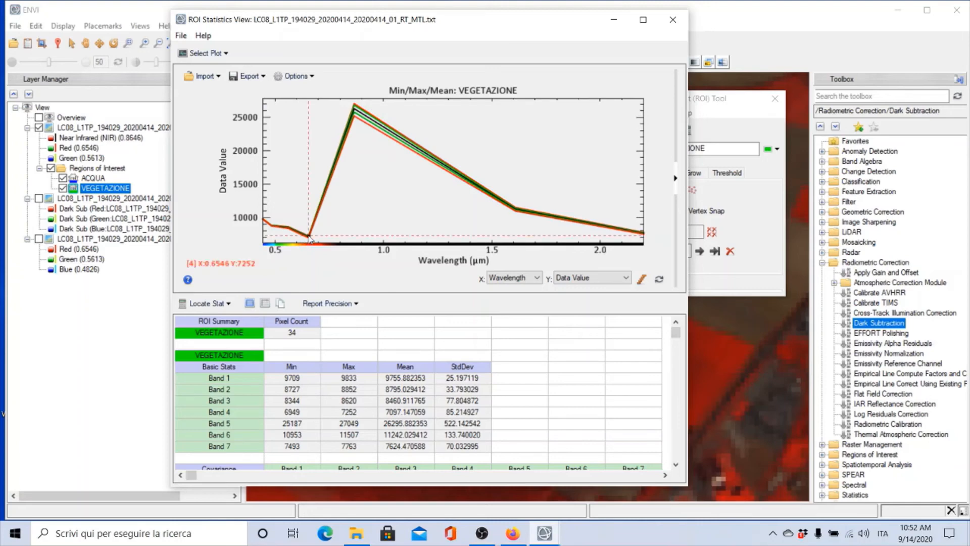
- Inspect the VEGETAZIONE spectral plot and its Band 5 histogram, and return to the minimum, maximum and mean plot
click(280, 232)
drag(266, 226, 288, 227)
click(225, 54)
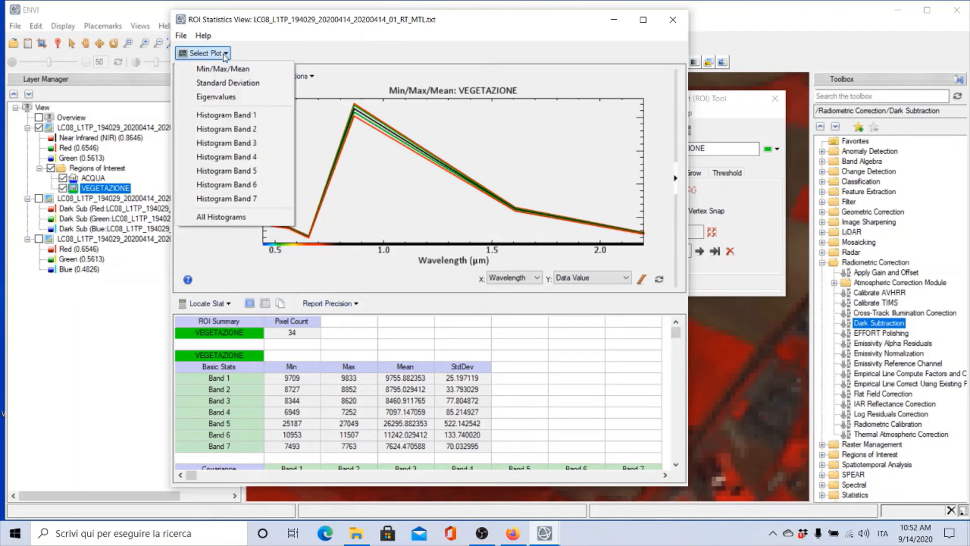
click(262, 171)
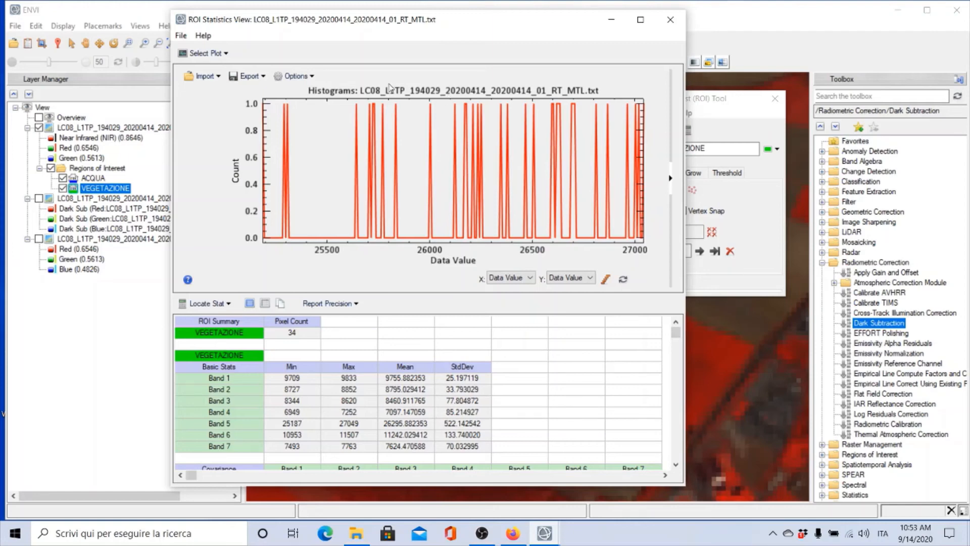
click(226, 53)
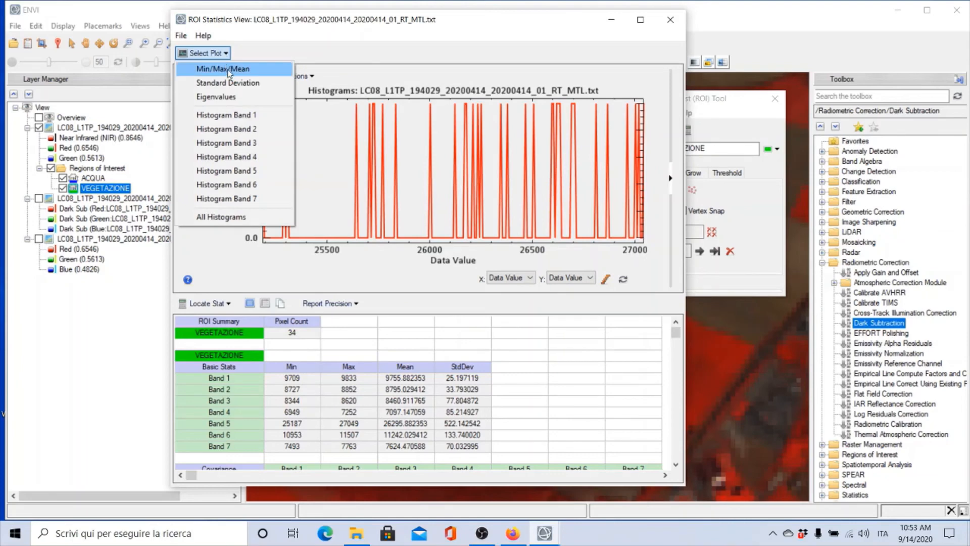
click(229, 71)
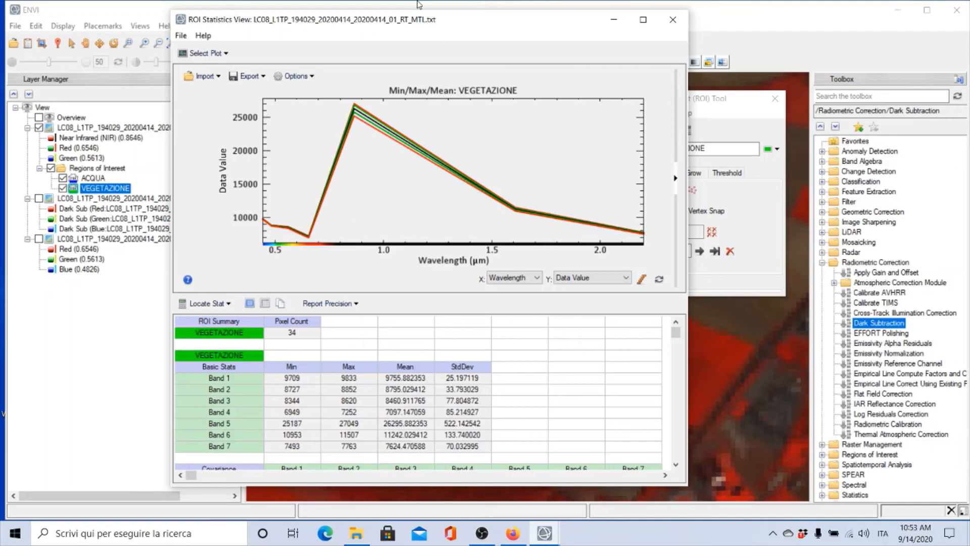
- Minimise the VEGETAZIONE statistics window and jump the view to the ACQUA ROI
drag(421, 23, 446, 46)
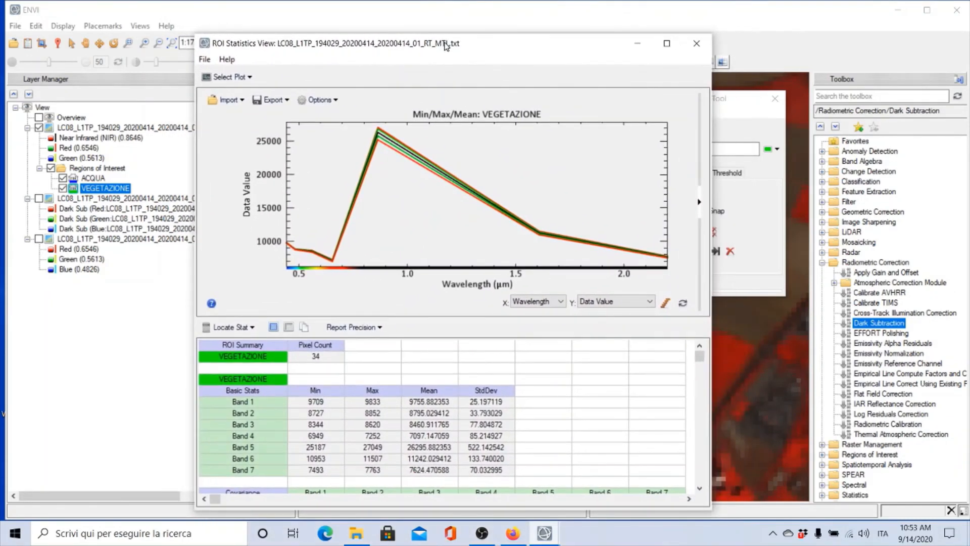
click(639, 48)
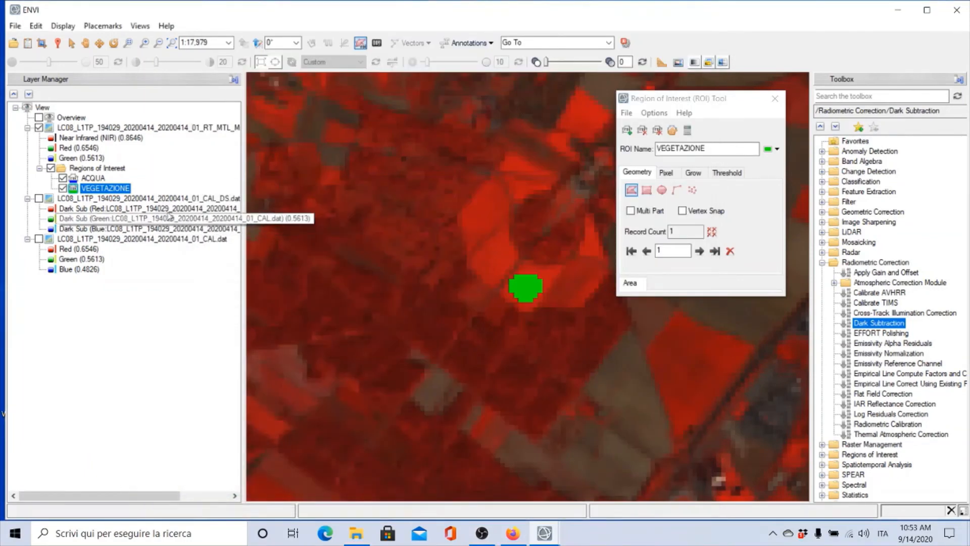
click(97, 179)
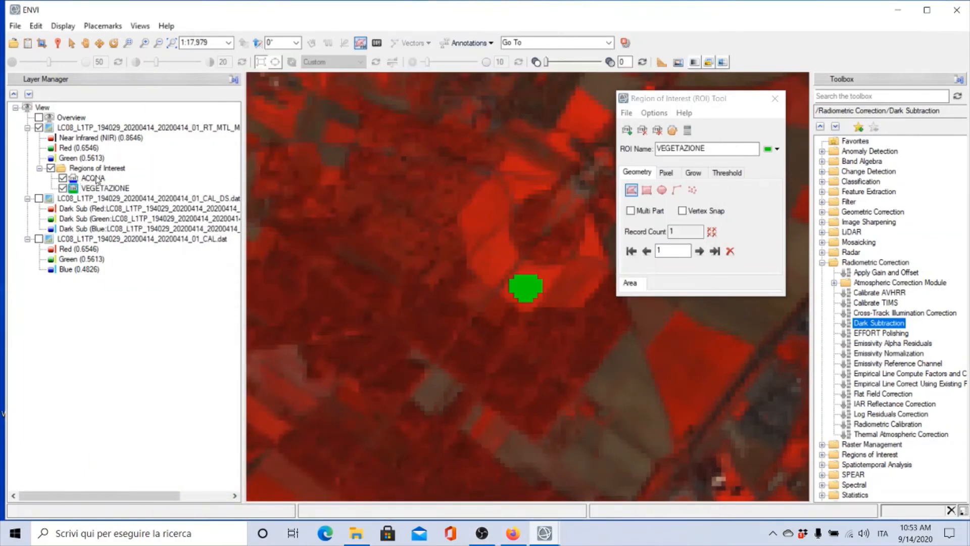
click(98, 179)
right_click(99, 180)
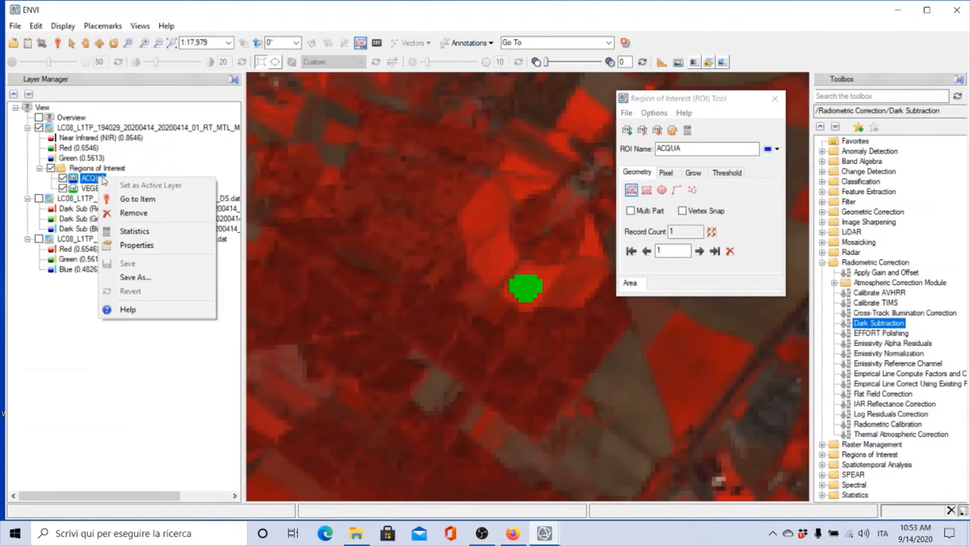
click(132, 199)
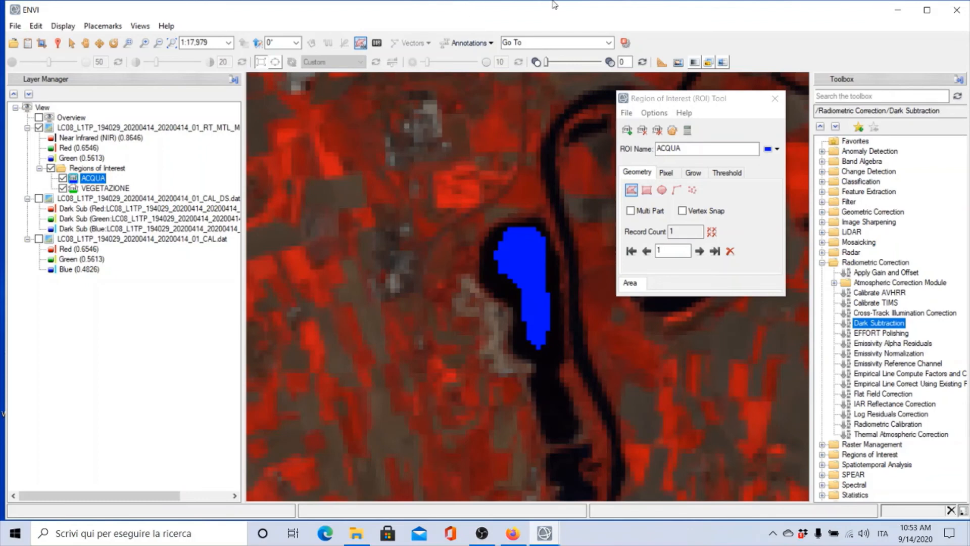
- Compute the statistics of the ACQUA ROI and examine how its spectral curve runs across the wavelengths
click(688, 132)
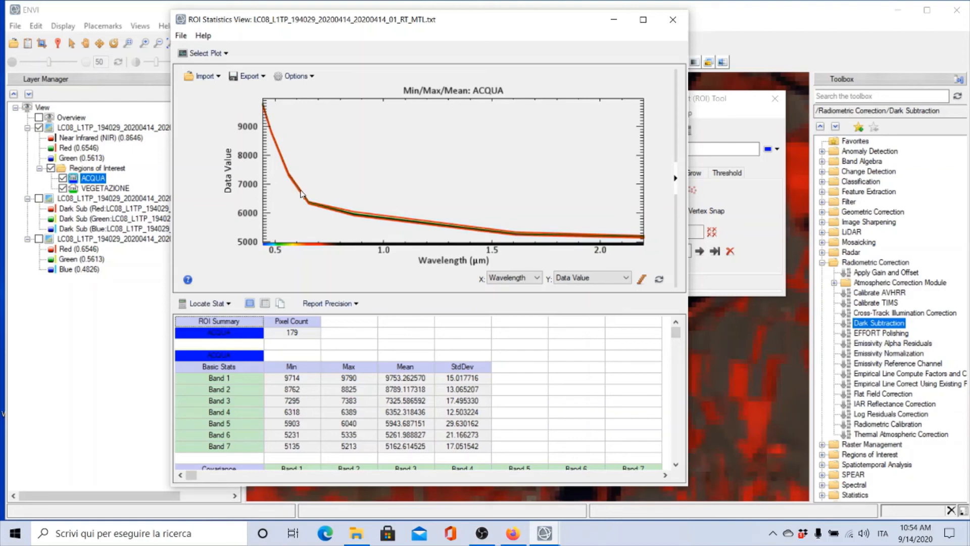
drag(277, 170, 565, 232)
click(526, 494)
mouse_move(541, 535)
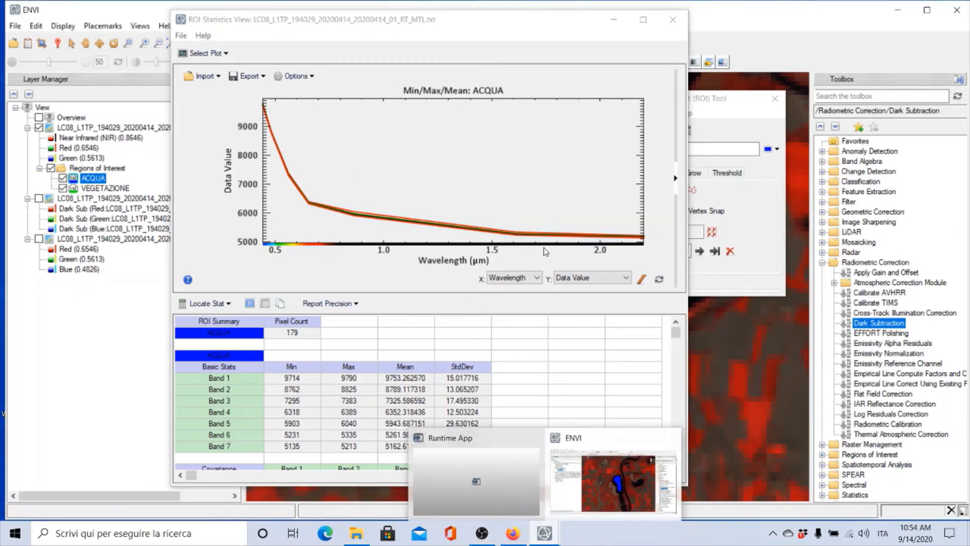
drag(465, 19, 492, 35)
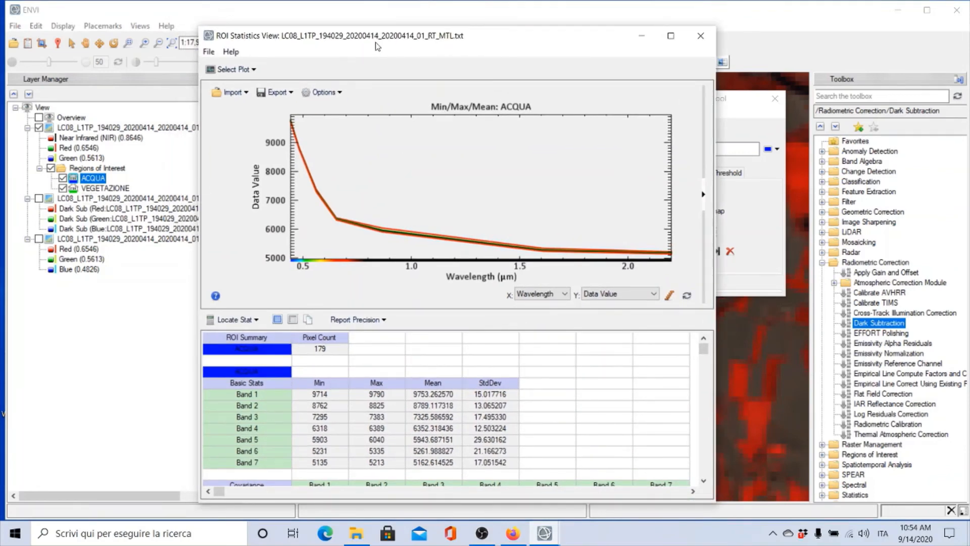
drag(378, 46, 338, 40)
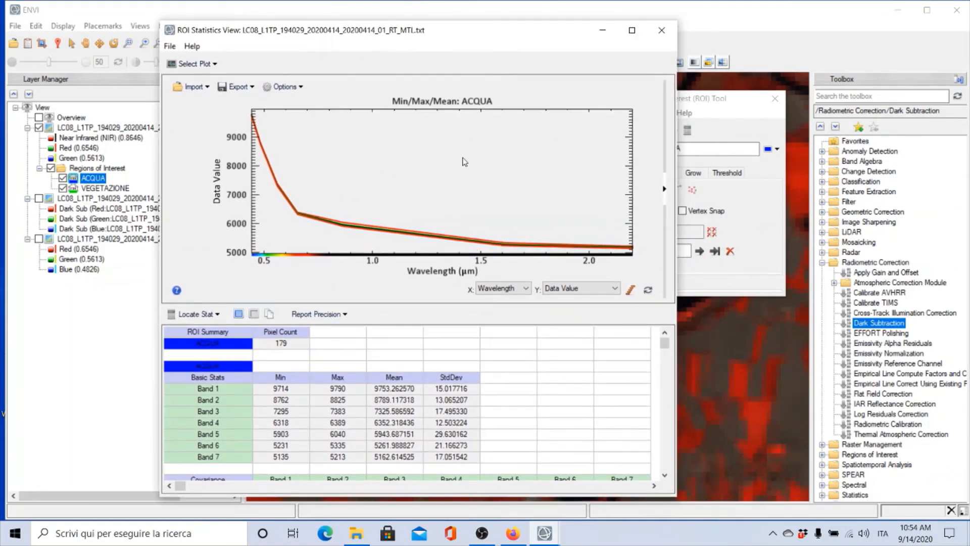
- Jump the view to the VEGETAZIONE ROI and compute its statistics again, keeping the ACQUA statistics open
drag(714, 100, 885, 119)
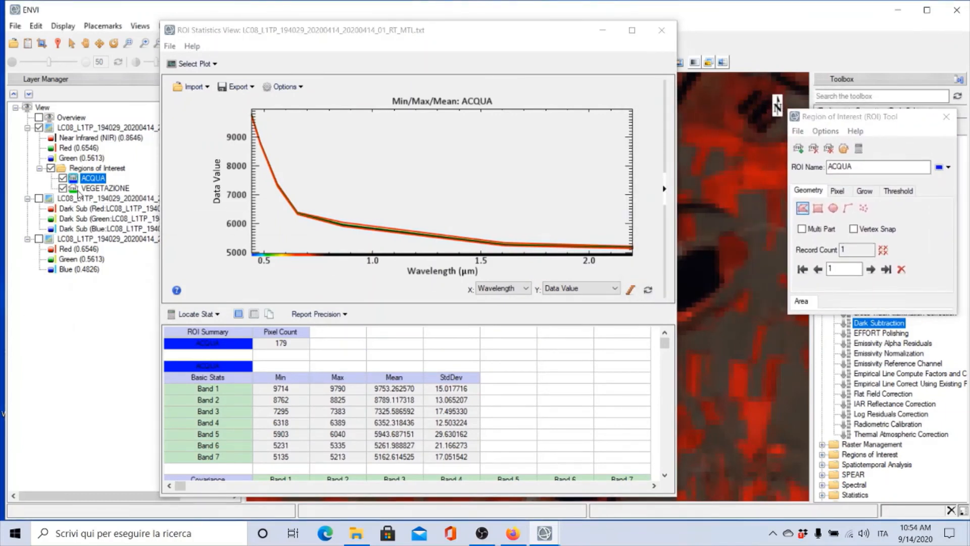
click(96, 188)
right_click(79, 192)
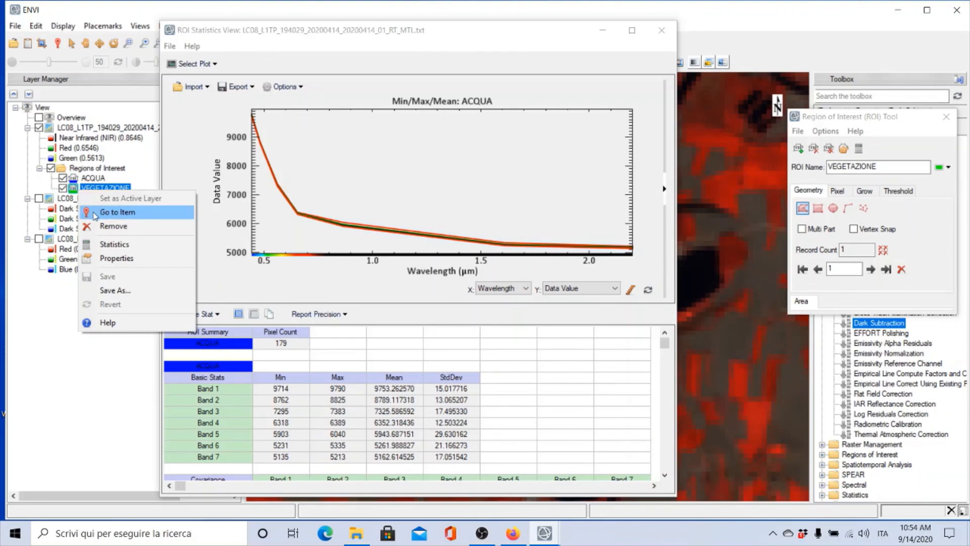
click(95, 212)
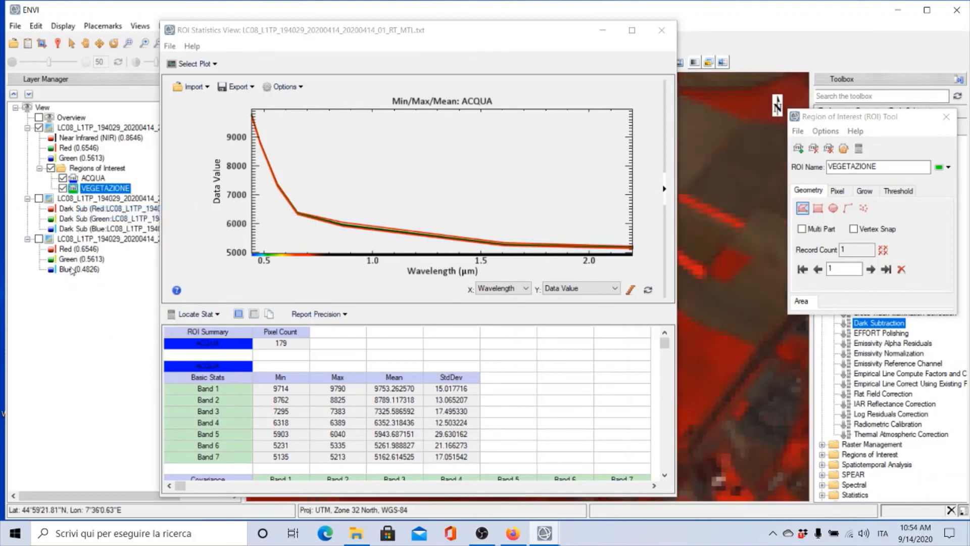
click(858, 149)
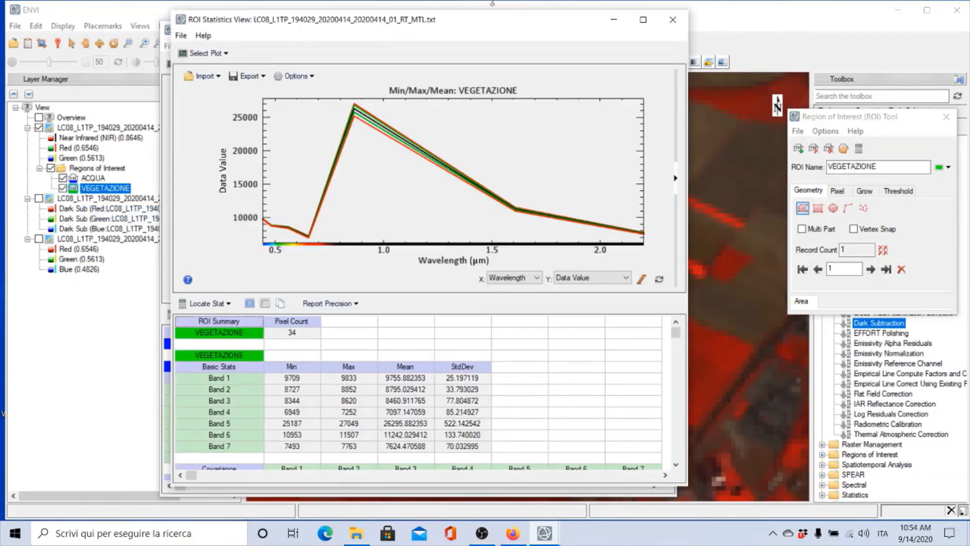
- Arrange the ACQUA and VEGETAZIONE statistics windows side by side, compare their spectral curves, and close both
drag(477, 22, 740, 32)
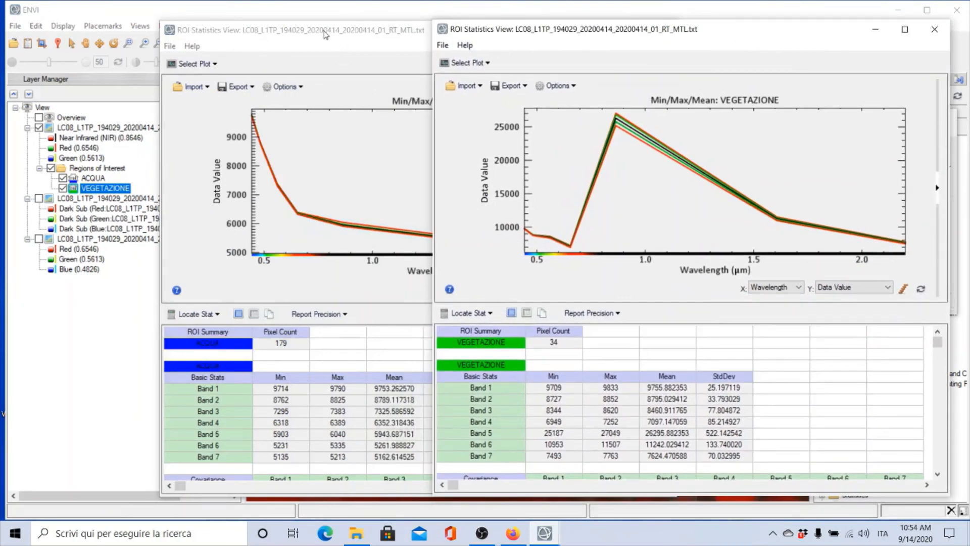
drag(325, 35, 185, 22)
drag(621, 31, 663, 16)
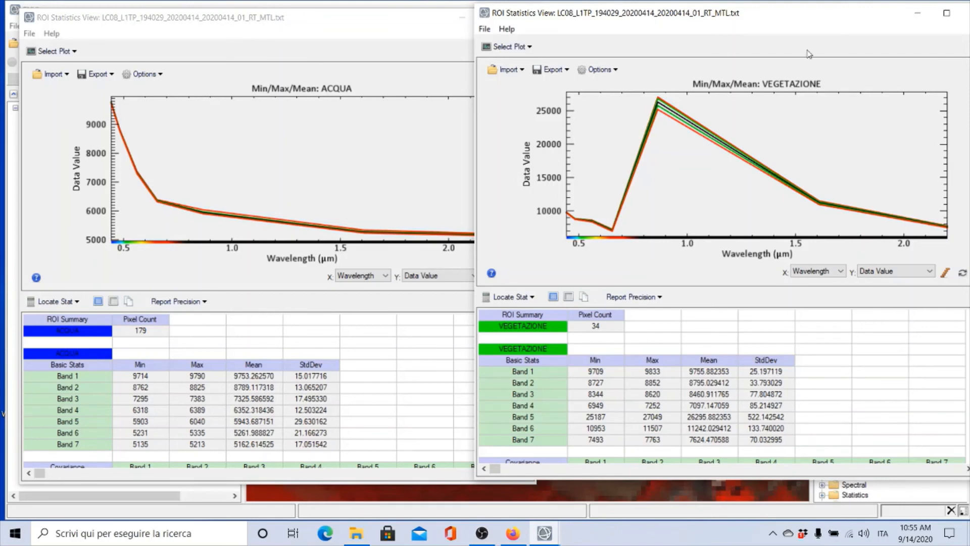
drag(861, 23, 741, 26)
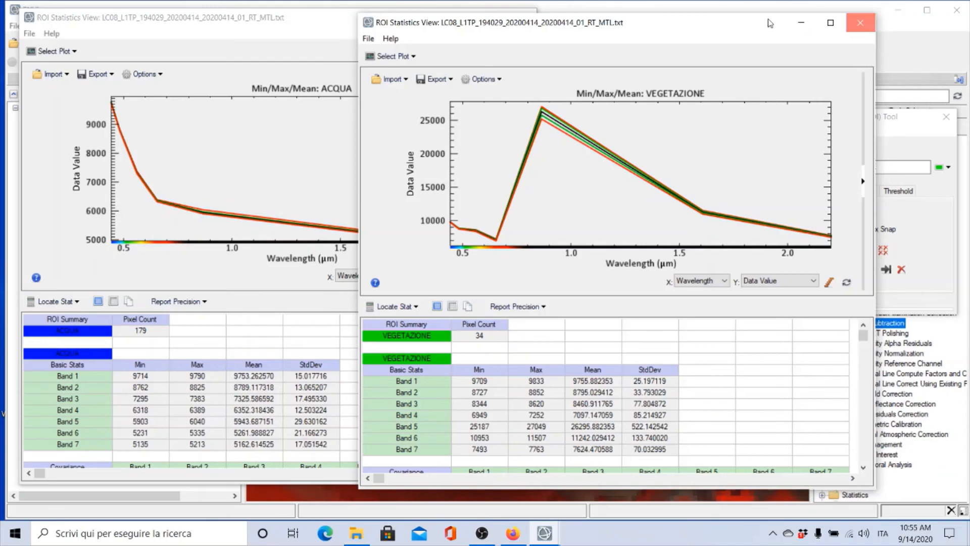
click(861, 23)
click(522, 19)
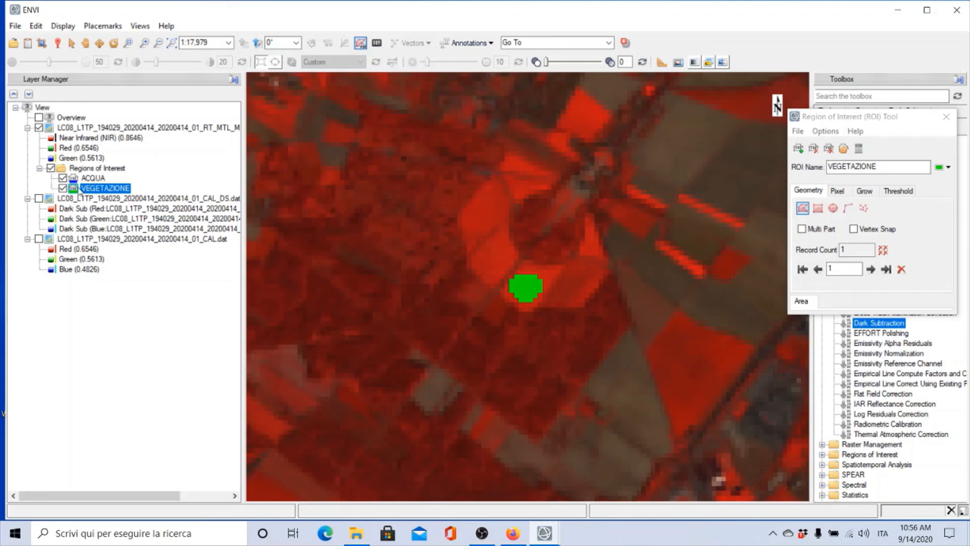
- Copy the VEGETAZIONE ROI onto the calibrated CAL.dat image and the dark-subtracted CAL_DS.dat image
drag(80, 192, 76, 239)
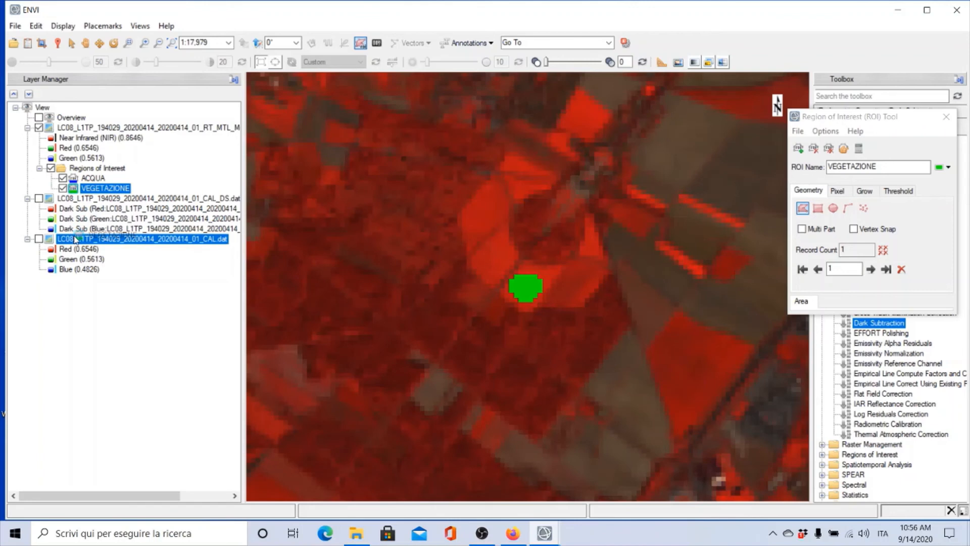
drag(75, 240, 76, 239)
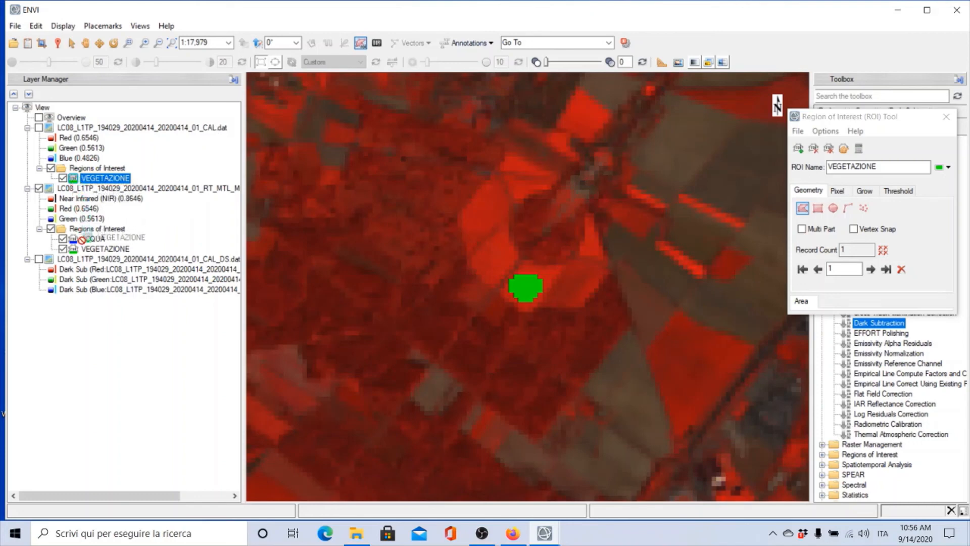
click(86, 260)
drag(84, 265, 85, 263)
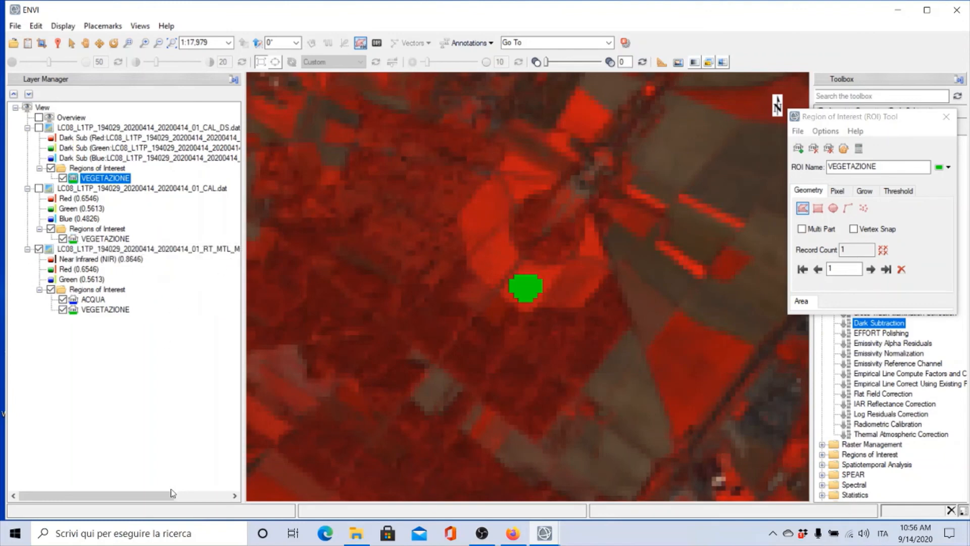
- Check the full layer names, hide the MultiSpectral image and display the dark-subtracted CAL_DS.dat image instead
drag(153, 496, 176, 499)
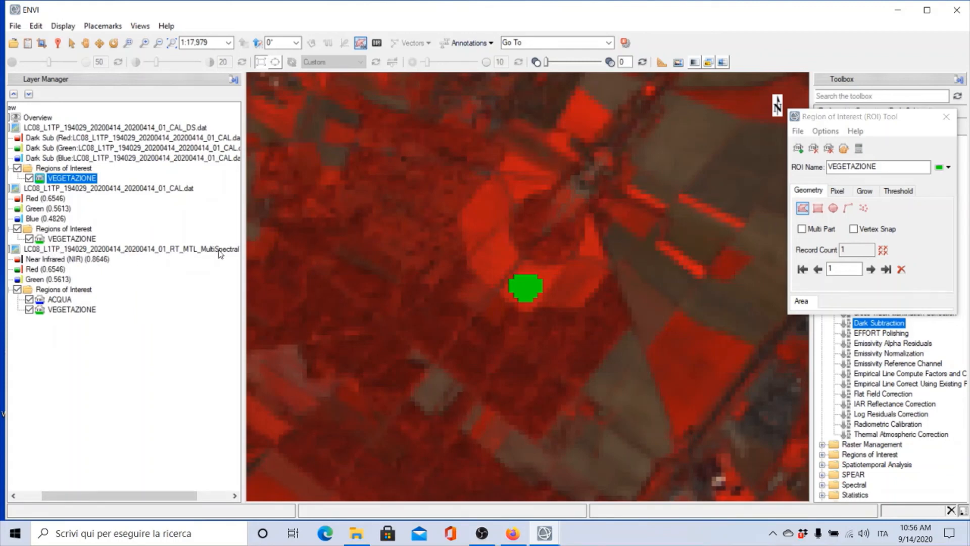
mouse_move(135, 500)
mouse_down()
mouse_move(166, 503)
mouse_move(83, 499)
mouse_move(137, 499)
mouse_up()
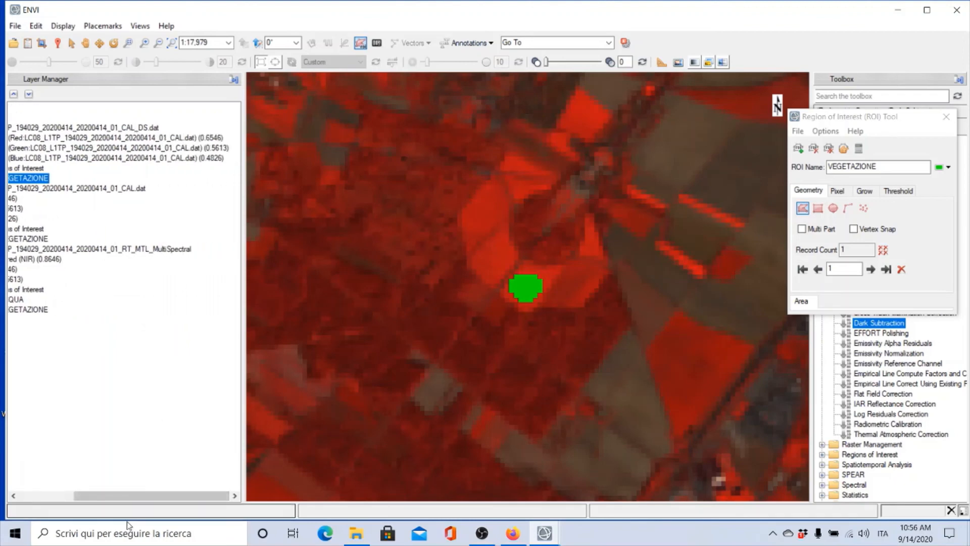
drag(129, 496, 74, 495)
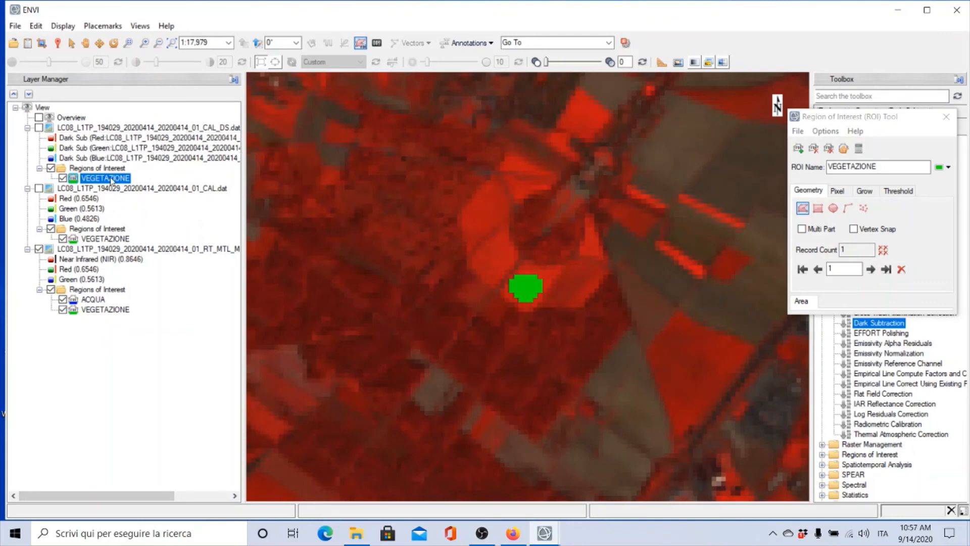
click(38, 249)
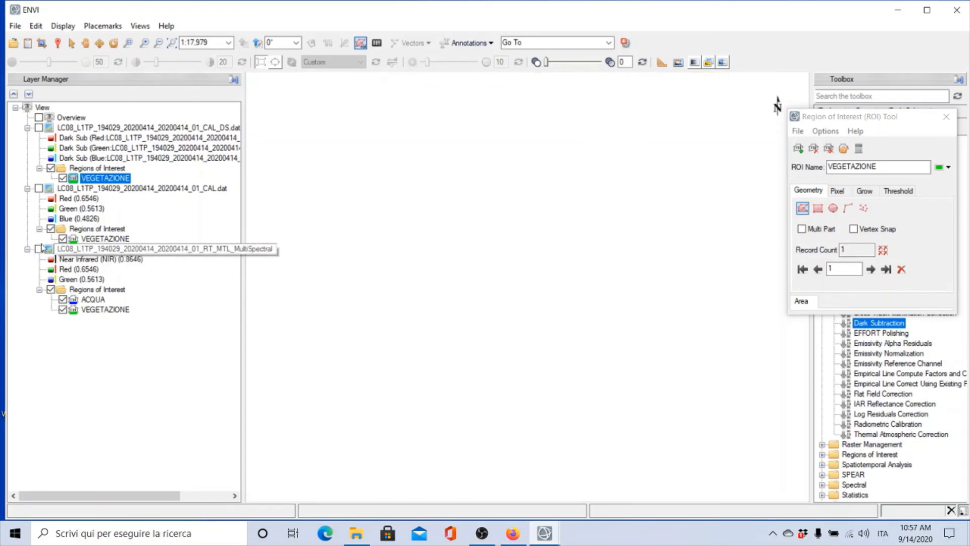
click(38, 128)
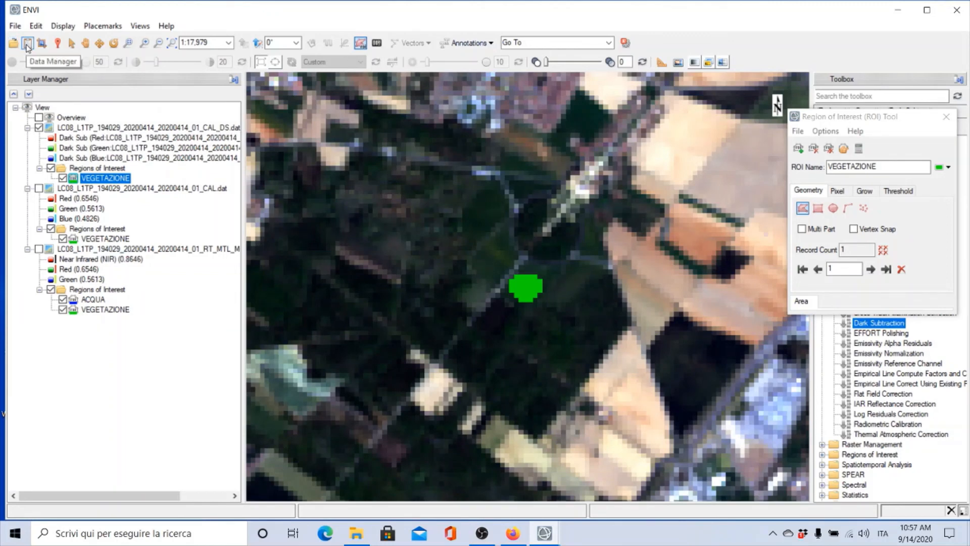
- Open the Data Manager and enlarge its window so the full band names of the dark-subtracted CAL_DS.dat image are readable
click(84, 129)
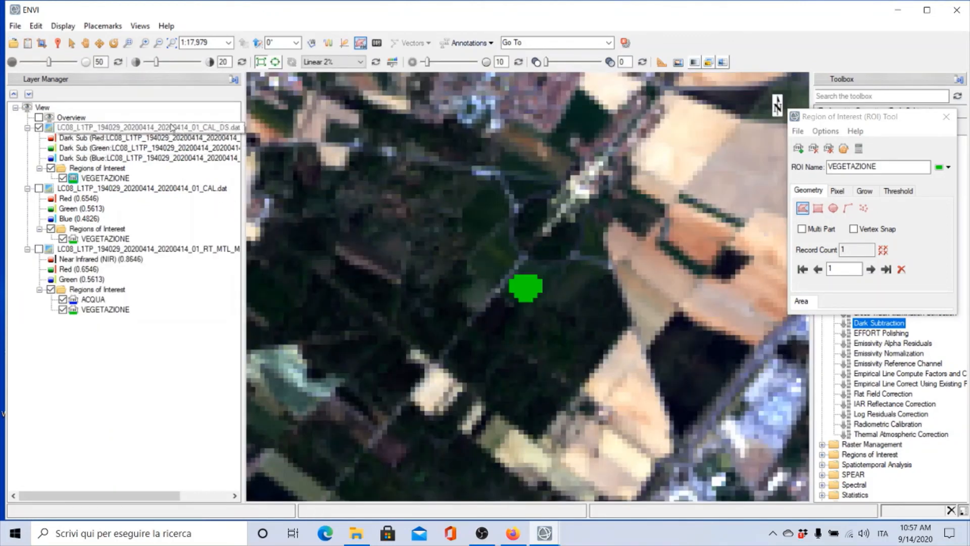
click(41, 44)
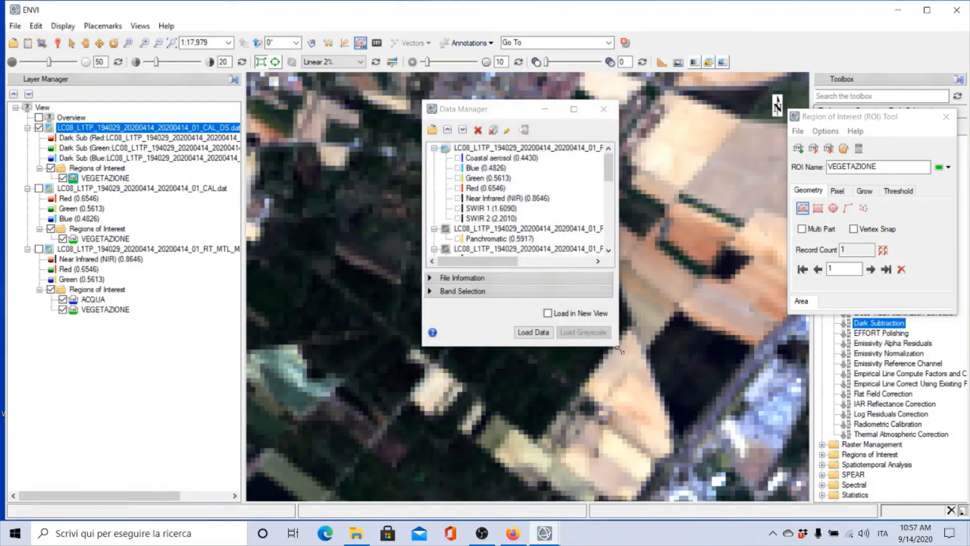
drag(618, 348, 667, 446)
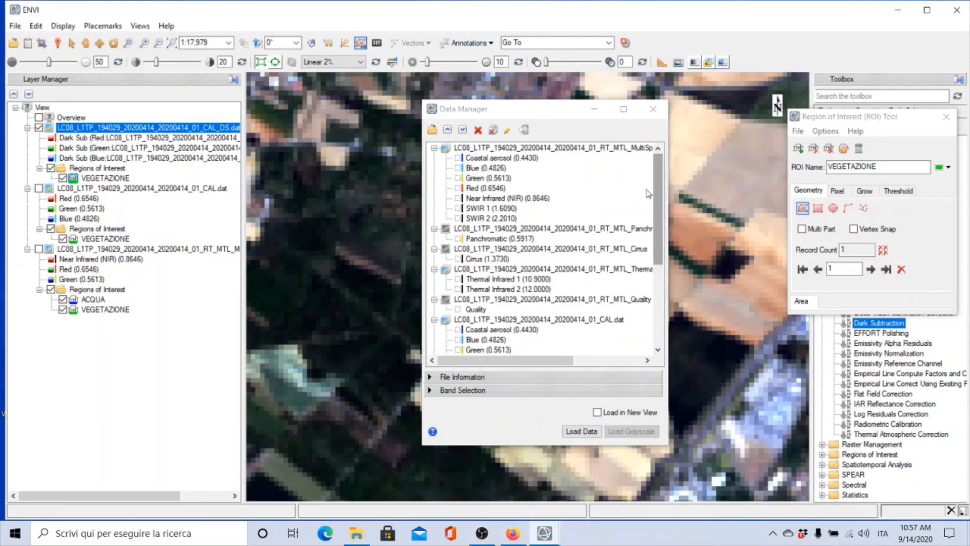
drag(658, 202, 663, 359)
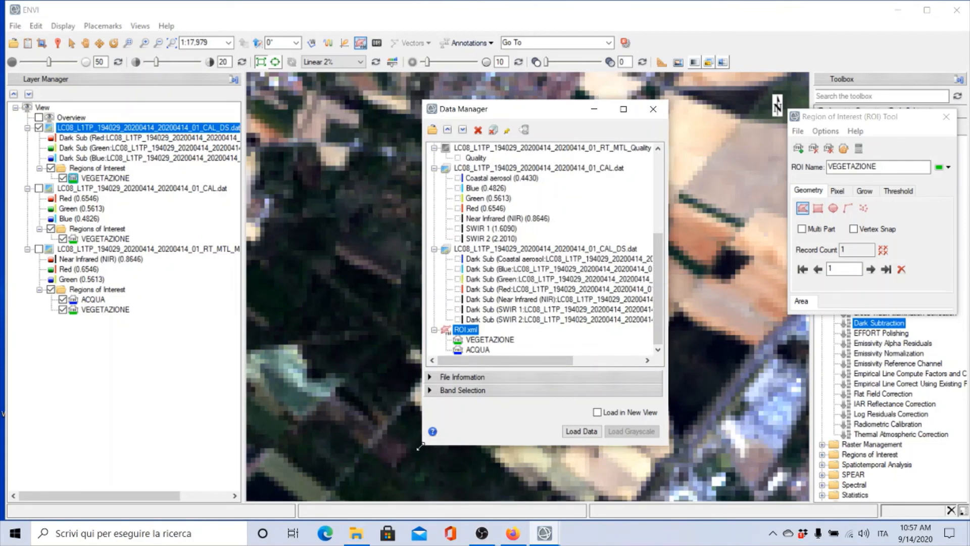
drag(420, 446, 228, 434)
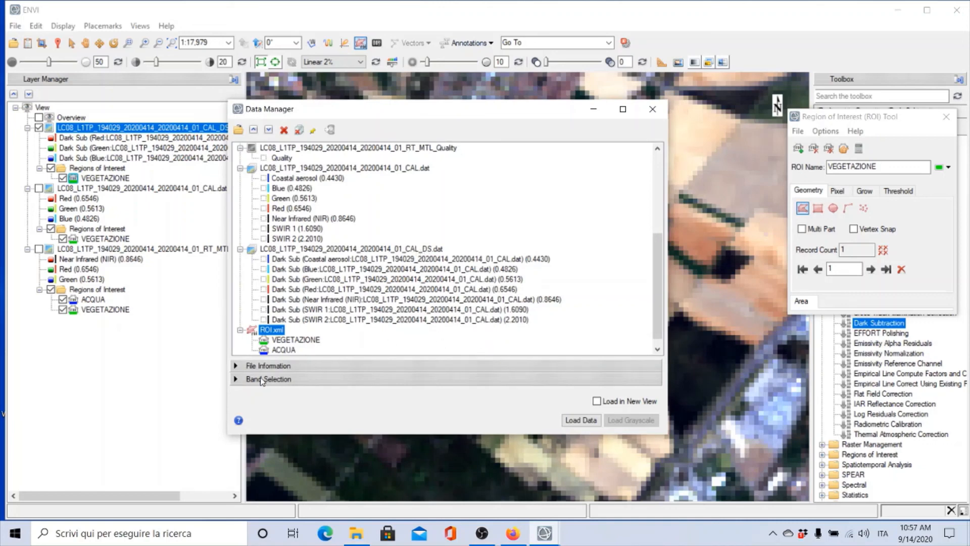
- Load CAL_DS.dat as a false-colour composite with Near Infrared as red, Red as green and Green as blue, and close the Data Manager
click(236, 379)
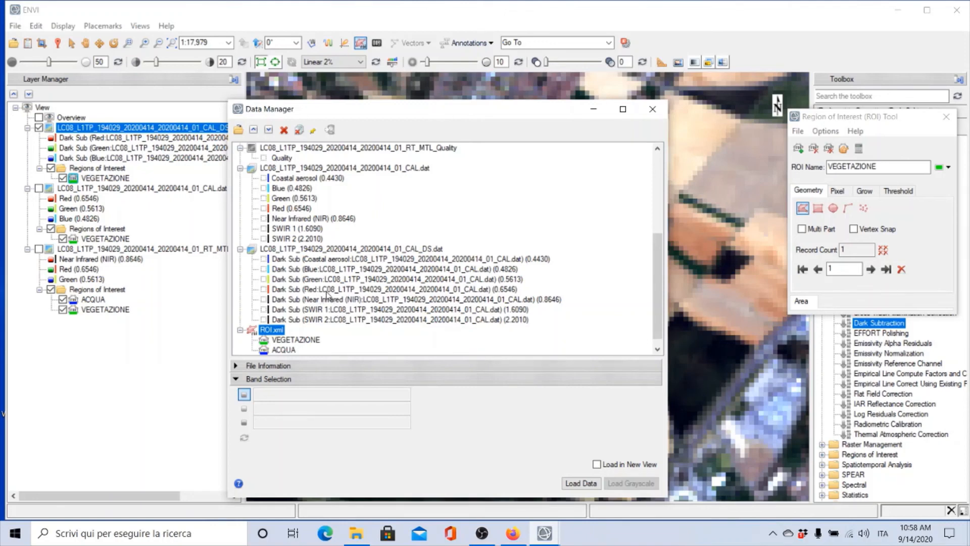
click(264, 301)
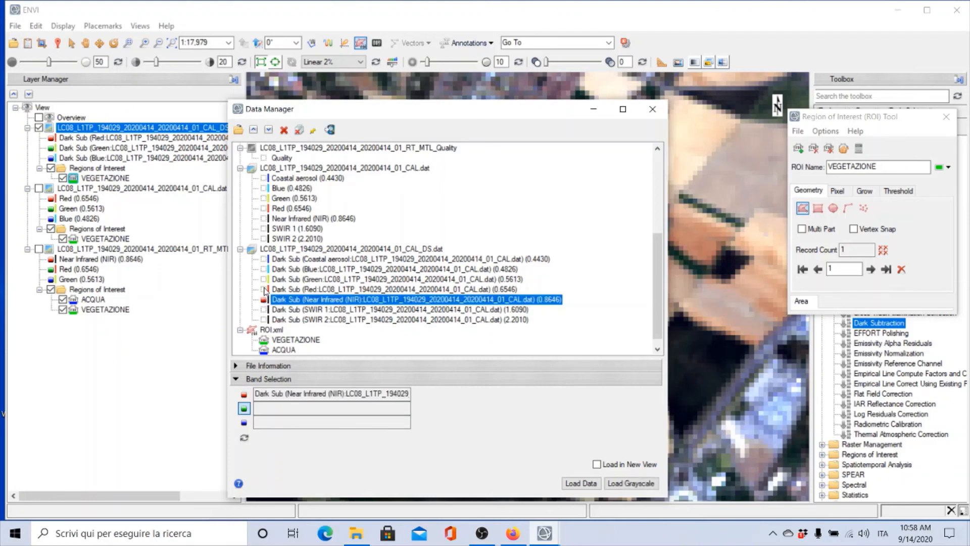
click(265, 290)
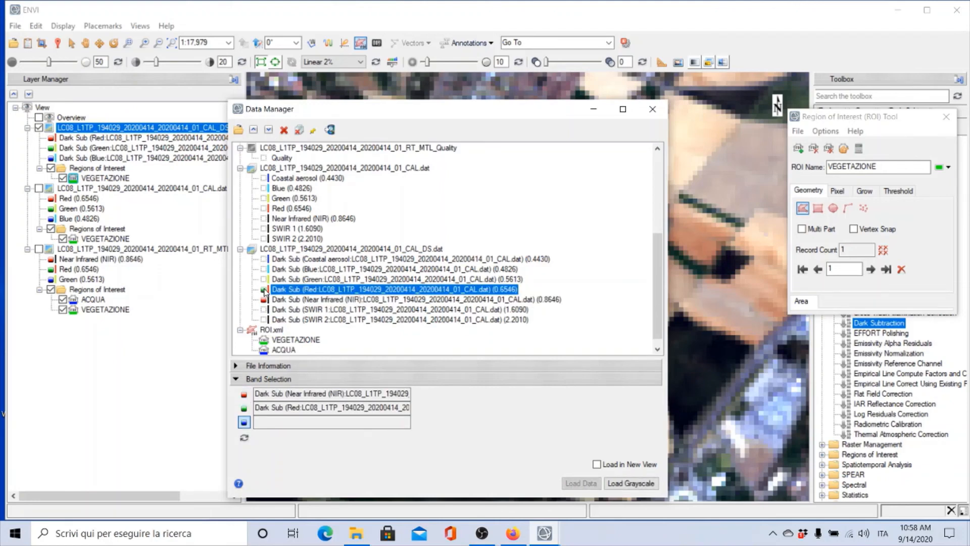
click(265, 280)
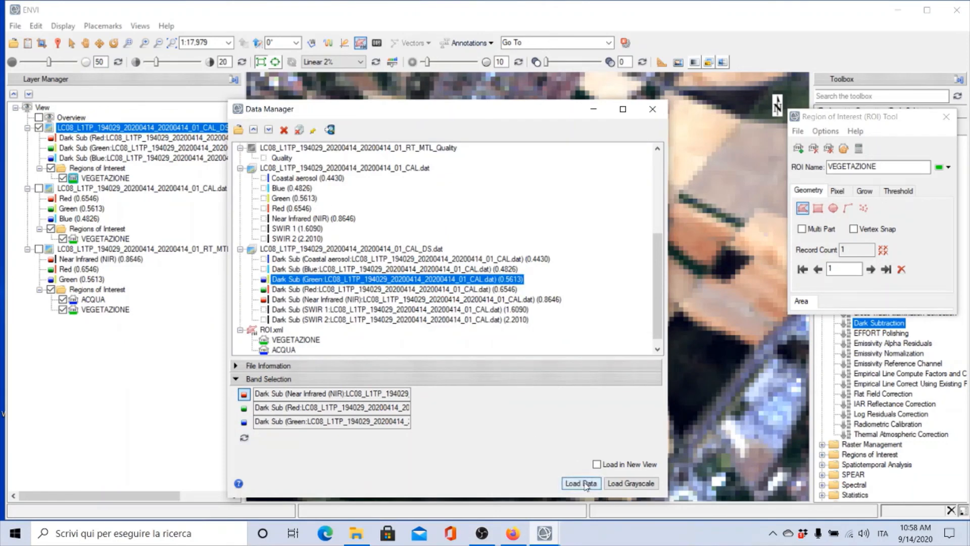
click(581, 483)
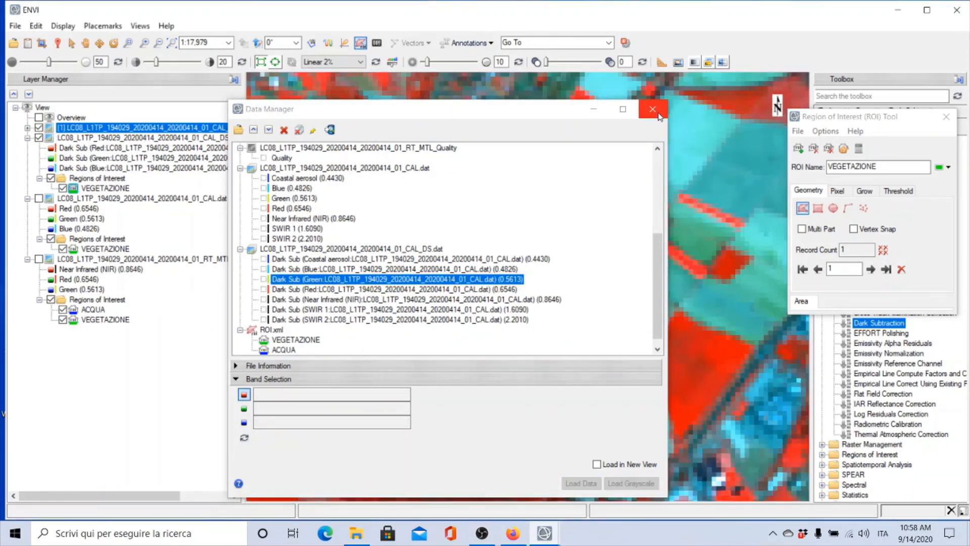
click(652, 110)
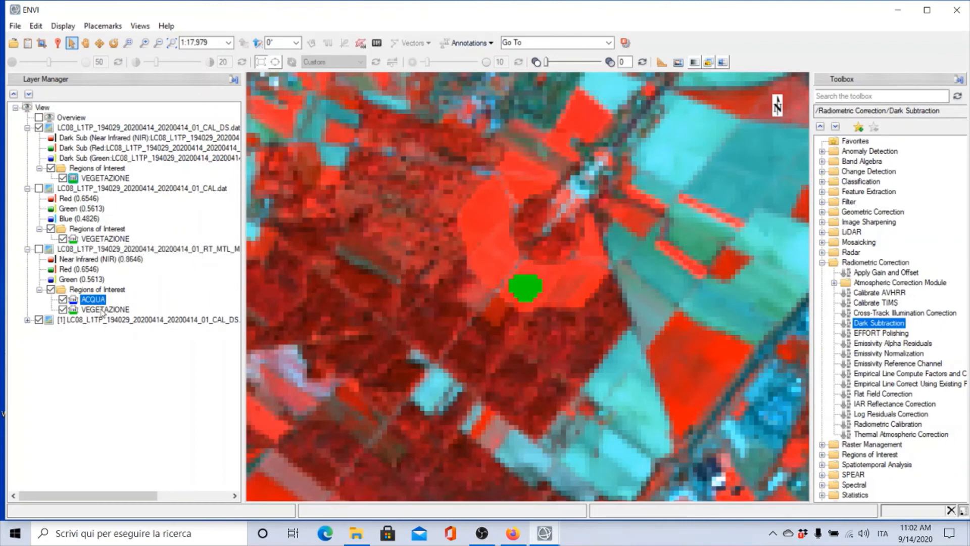
- Compute the statistics of the VEGETAZIONE ROI on the original MultiSpectral image and move the result window aside
click(85, 310)
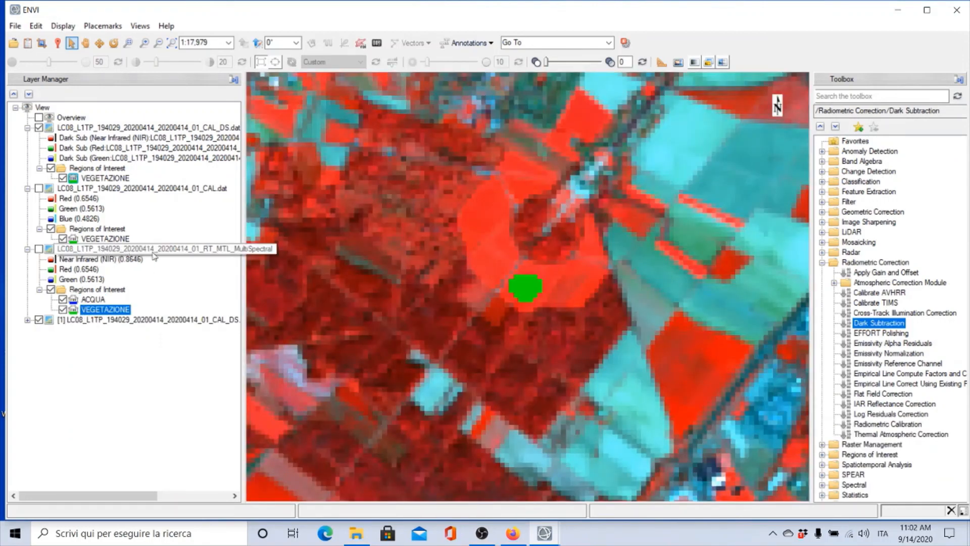
right_click(106, 312)
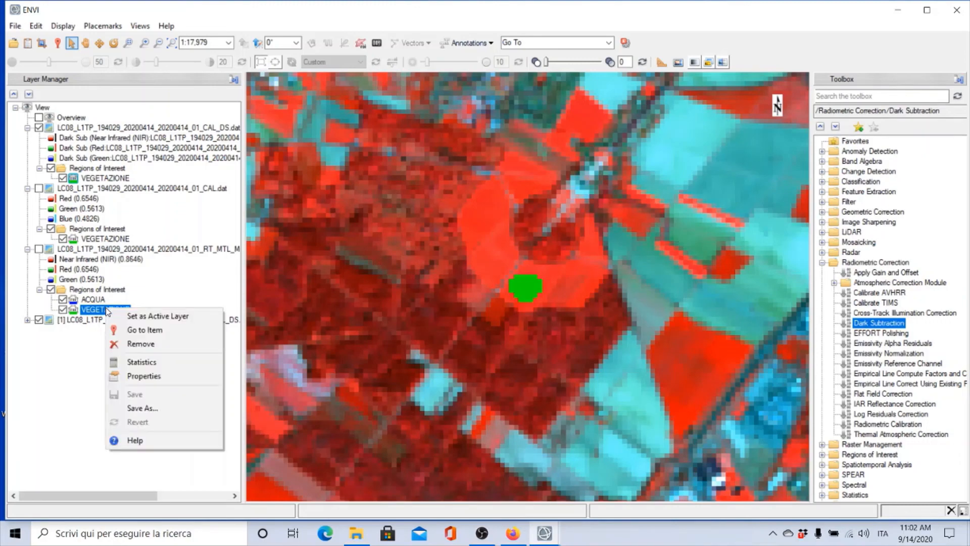
click(131, 363)
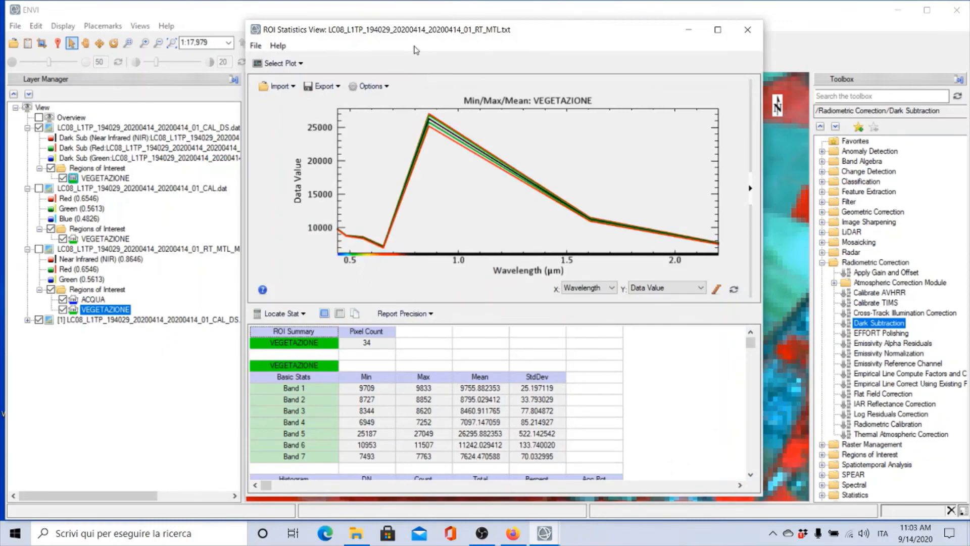
drag(415, 36, 609, 26)
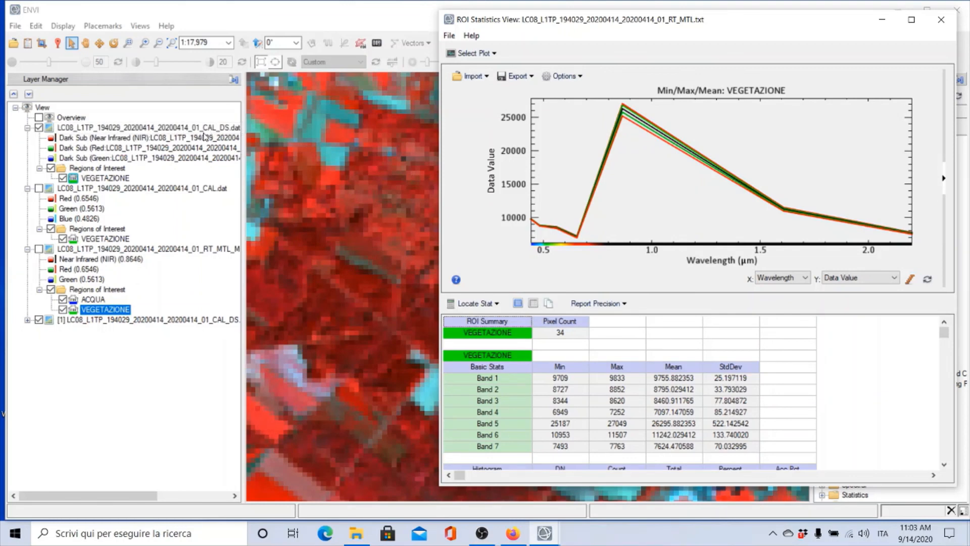
- Compute the statistics of the VEGETAZIONE ROI on CAL_DS.dat and place them beside those of the original image
click(81, 179)
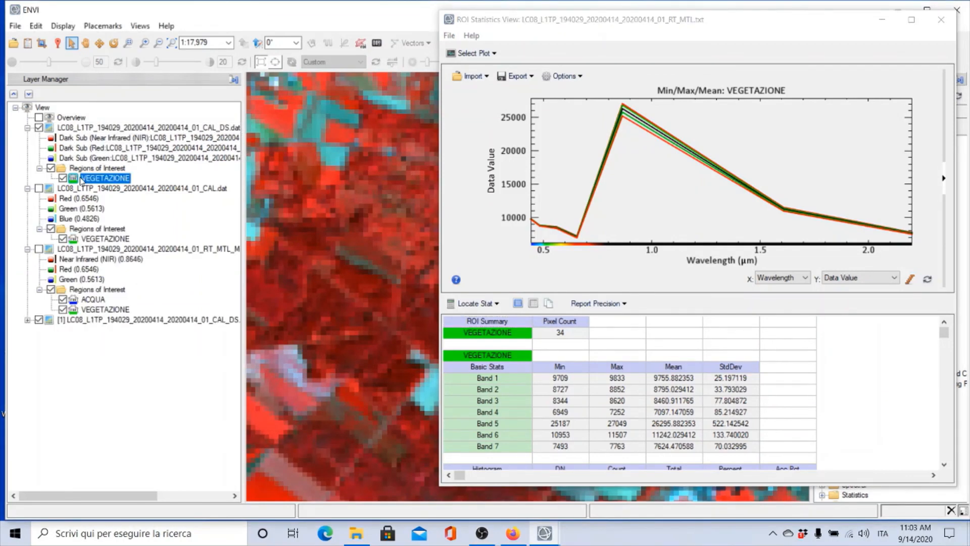
right_click(82, 180)
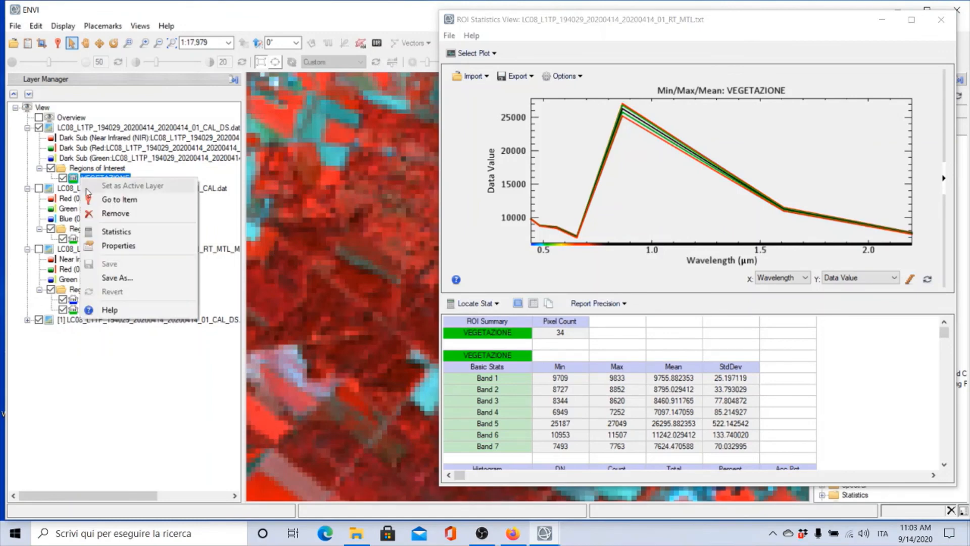
click(98, 230)
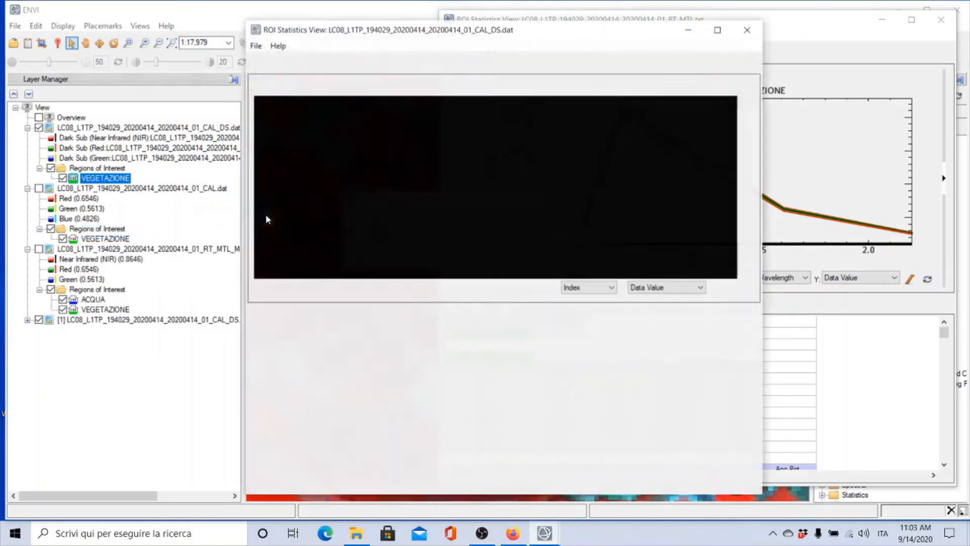
drag(532, 32, 321, 25)
- Compare the original and dark-subtracted VEGETAZIONE spectral curves, and close both statistics windows
click(705, 25)
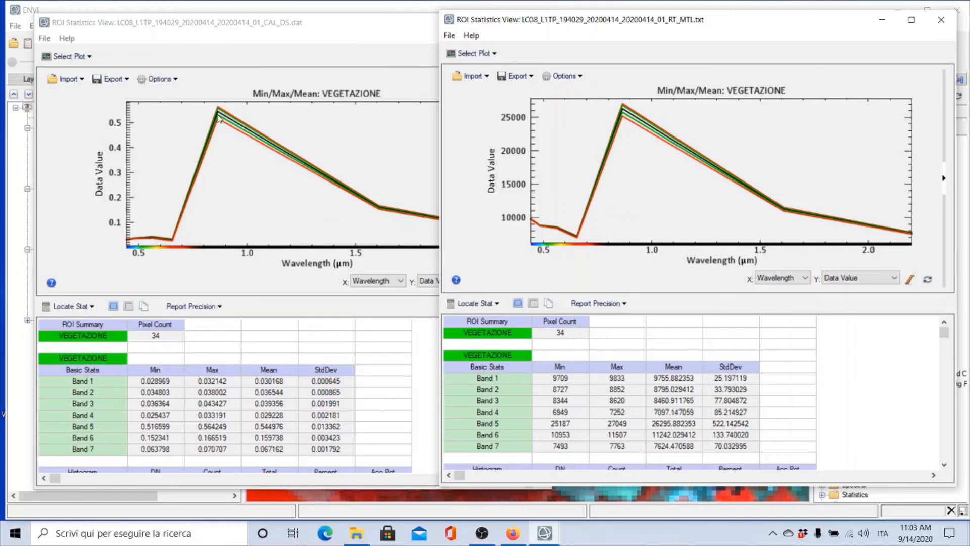
click(941, 19)
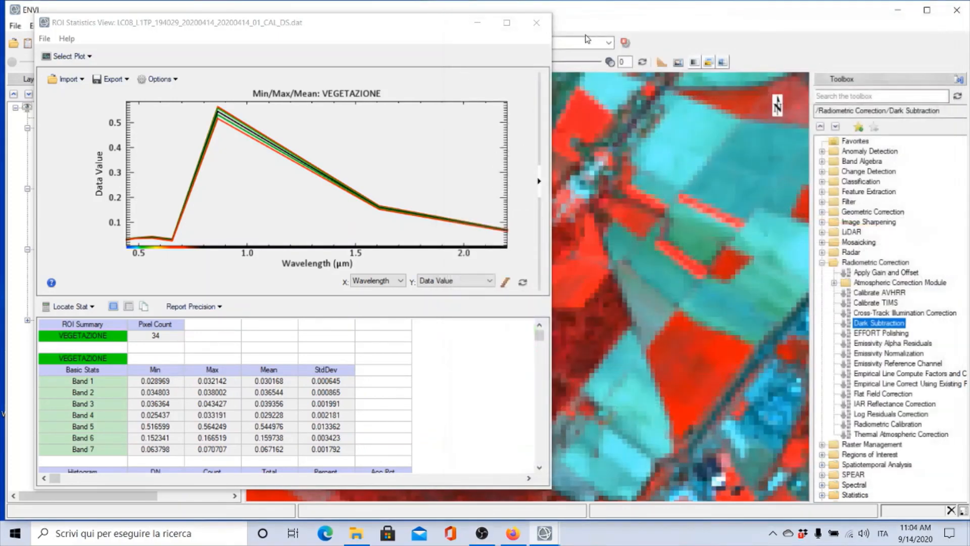
click(545, 16)
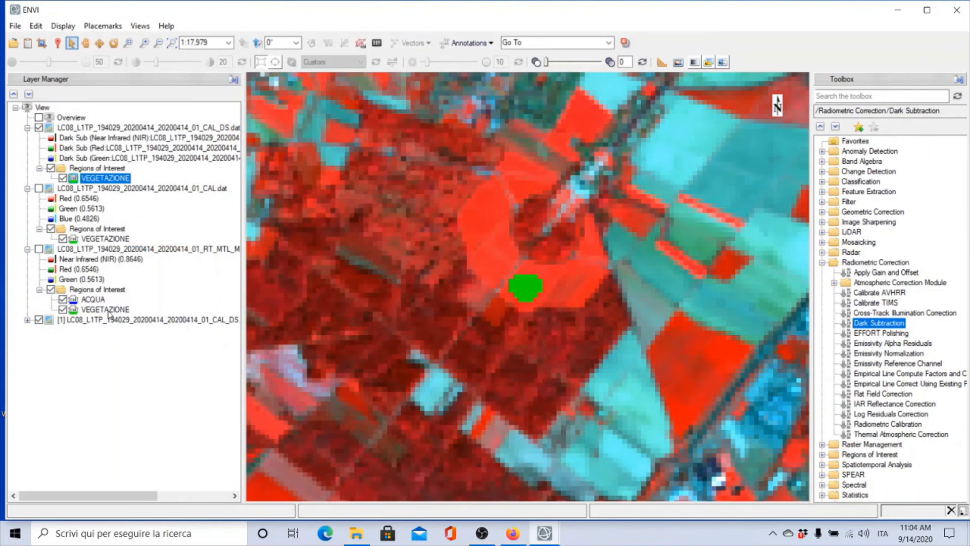
- Compute the statistics of the ACQUA ROI on the original MultiSpectral image and move the result window clear of the layer list
click(81, 300)
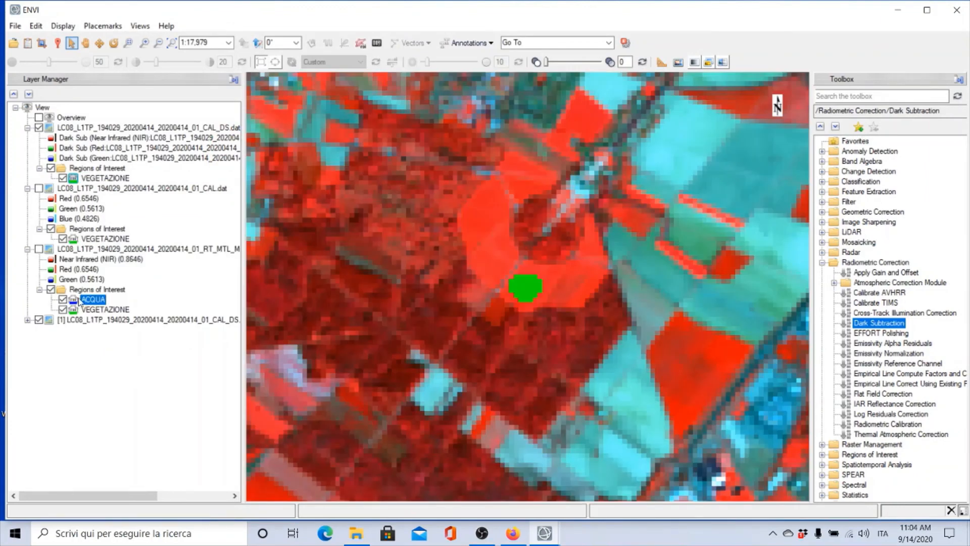
right_click(80, 301)
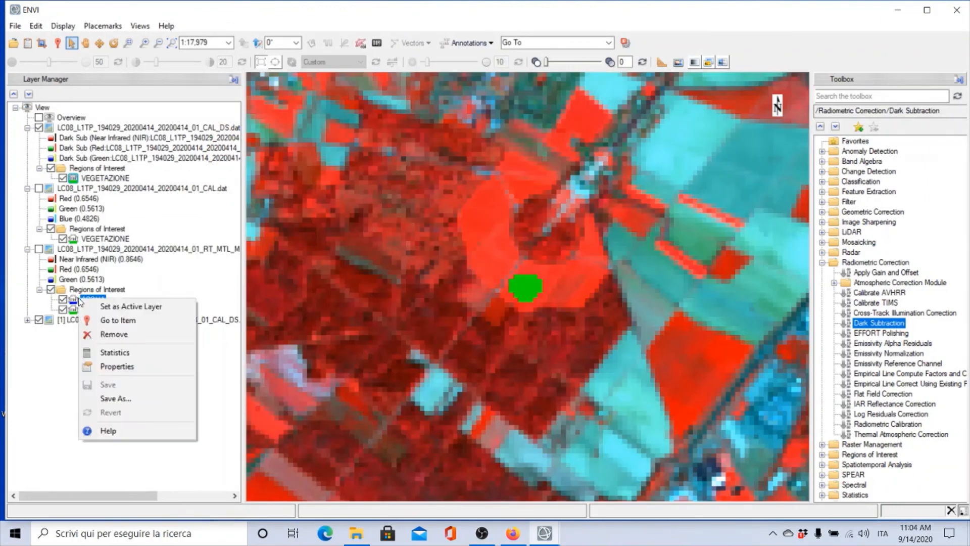
click(107, 354)
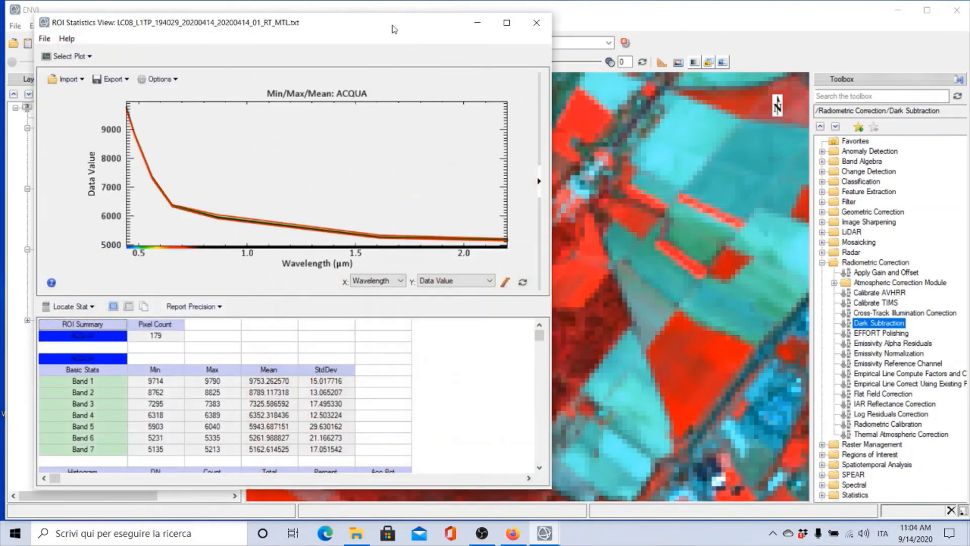
drag(394, 28, 803, 34)
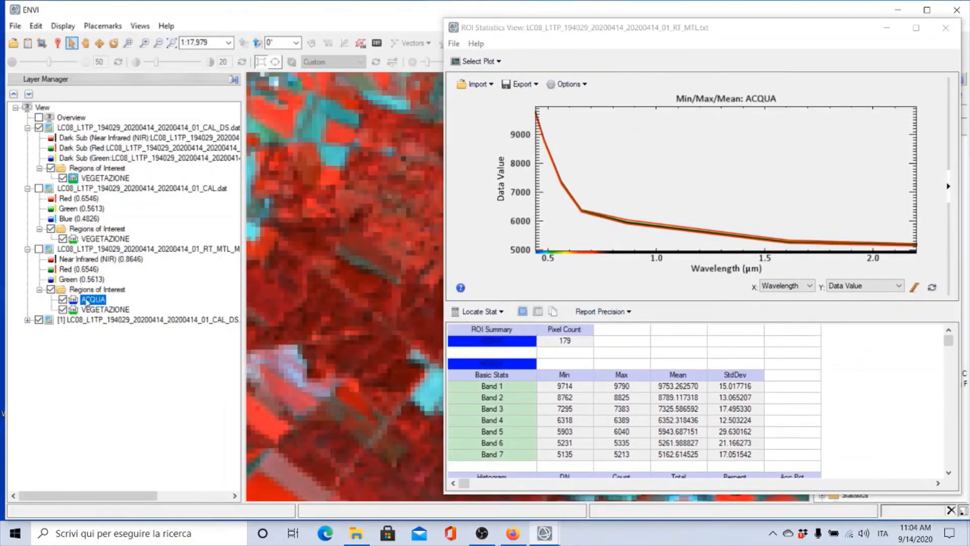
- Copy the ACQUA ROI onto CAL_DS.dat, compute its statistics there and arrange them beside those of the original image
drag(87, 302, 92, 175)
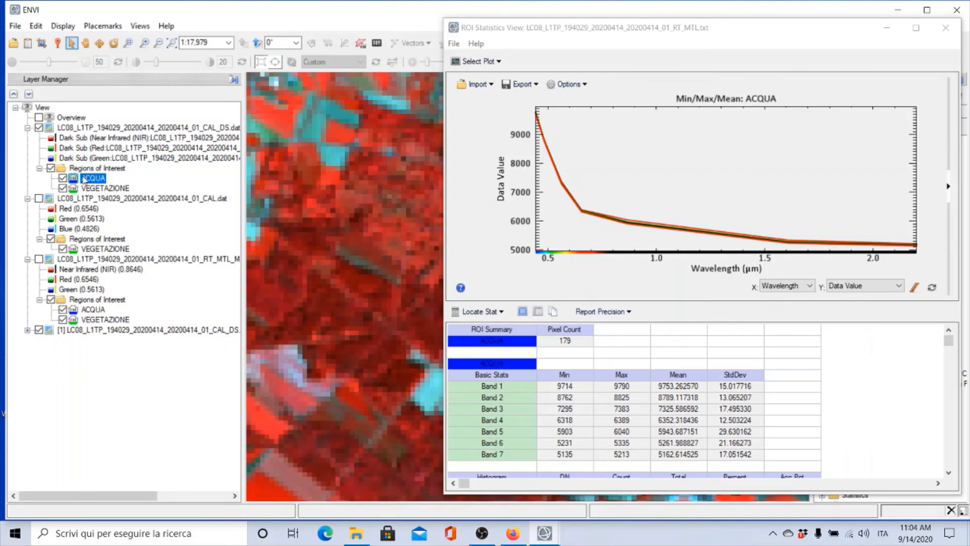
right_click(84, 179)
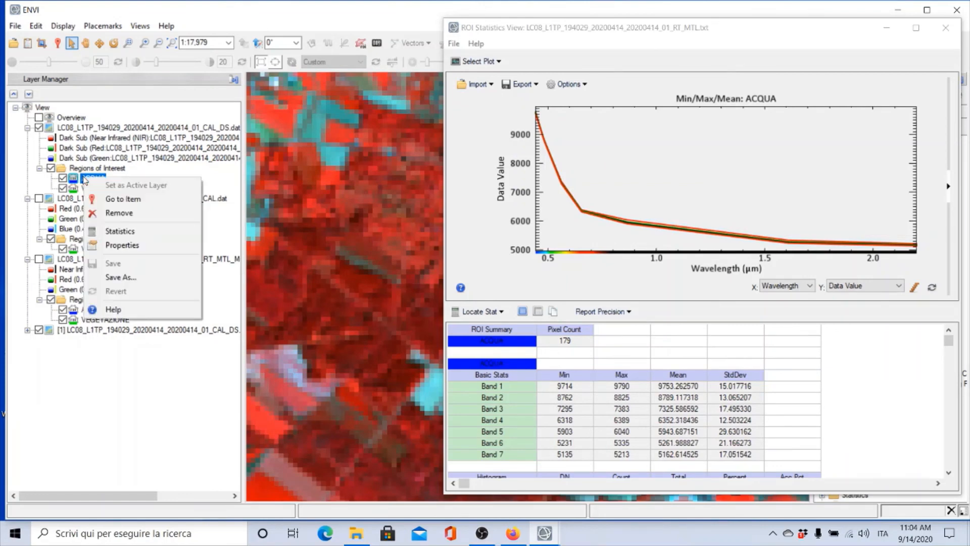
click(107, 235)
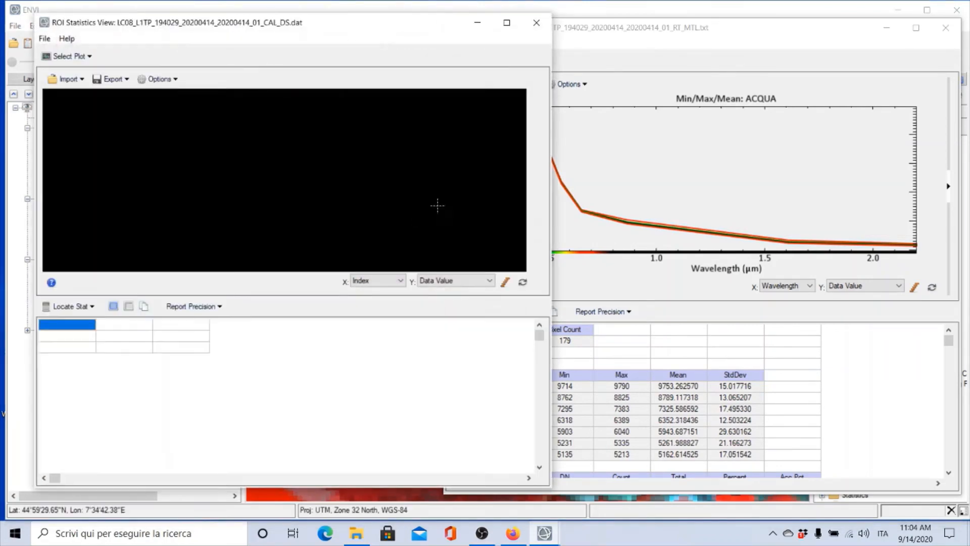
click(653, 31)
drag(632, 26, 649, 9)
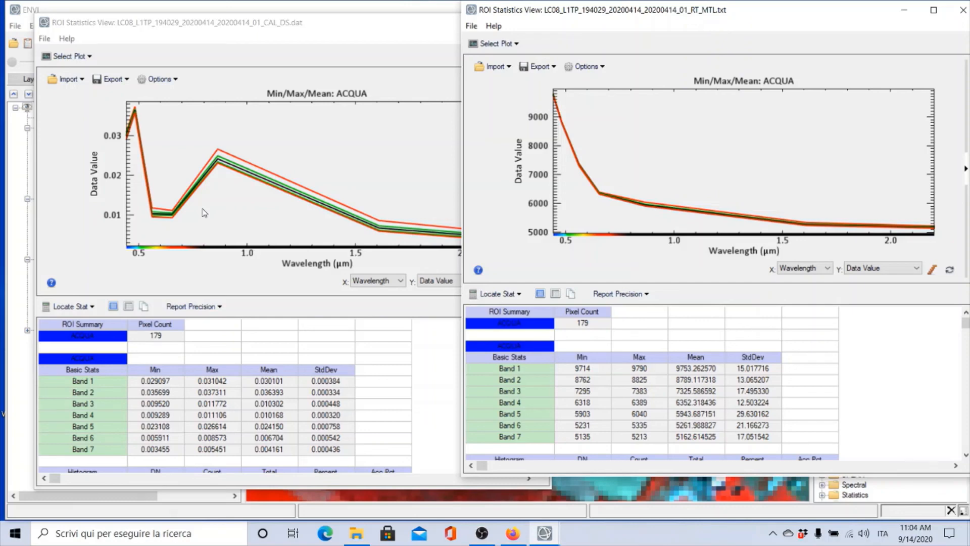
- Examine the dark-subtracted ACQUA spectral curve by reading its values from the blue through the near-infrared and shortwave-infrared wavelengths
click(127, 135)
mouse_move(129, 137)
mouse_down()
mouse_move(135, 108)
mouse_move(134, 124)
mouse_up()
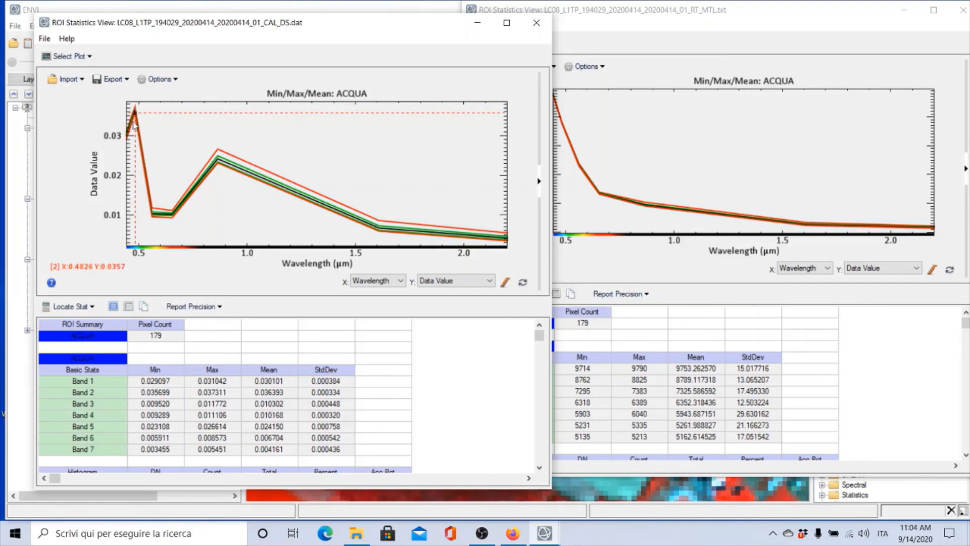
drag(134, 125, 134, 127)
drag(133, 127, 146, 186)
click(151, 213)
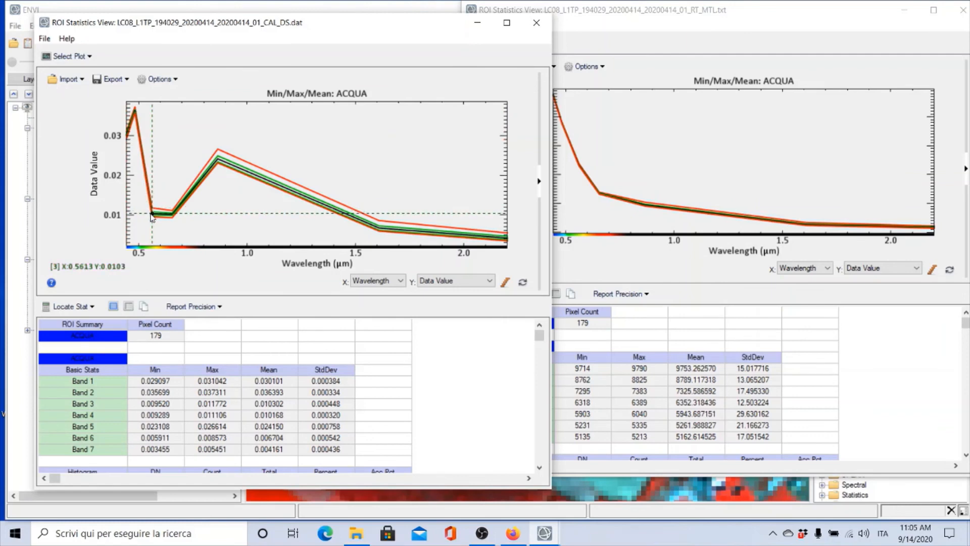
click(172, 219)
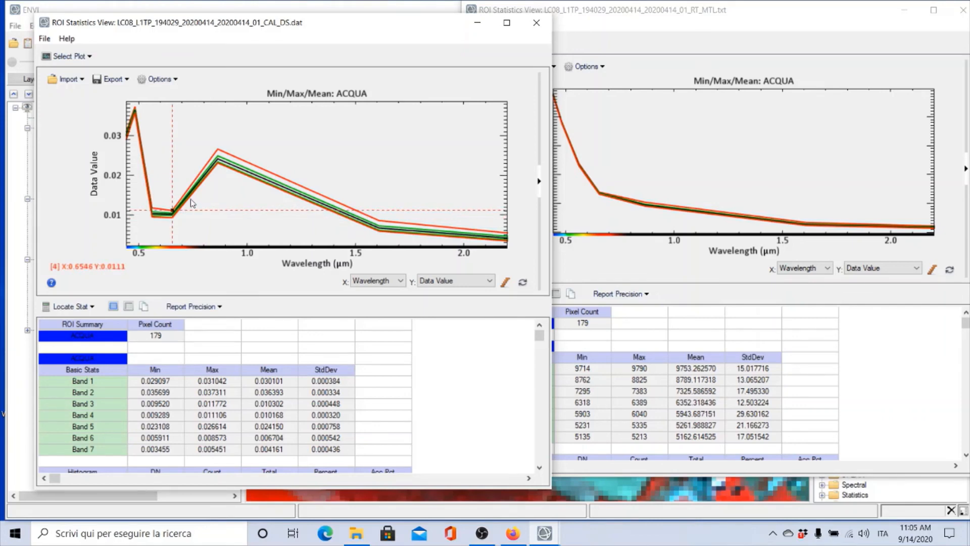
click(217, 157)
click(218, 159)
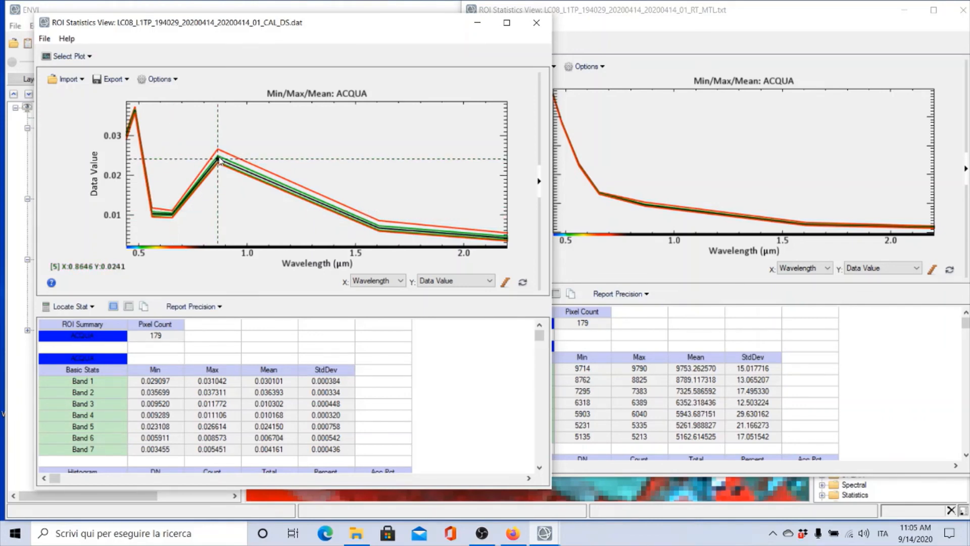
click(218, 163)
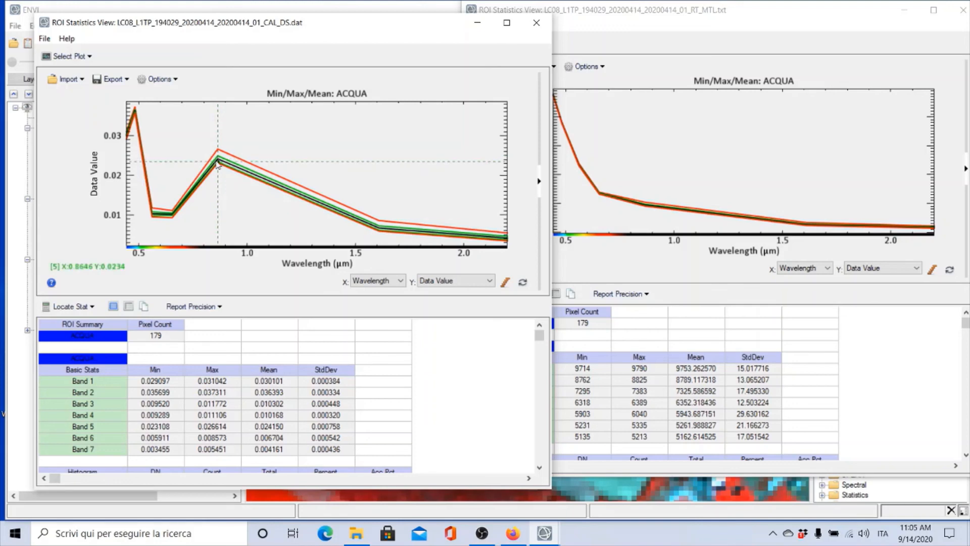
click(337, 226)
click(346, 231)
drag(233, 165, 487, 235)
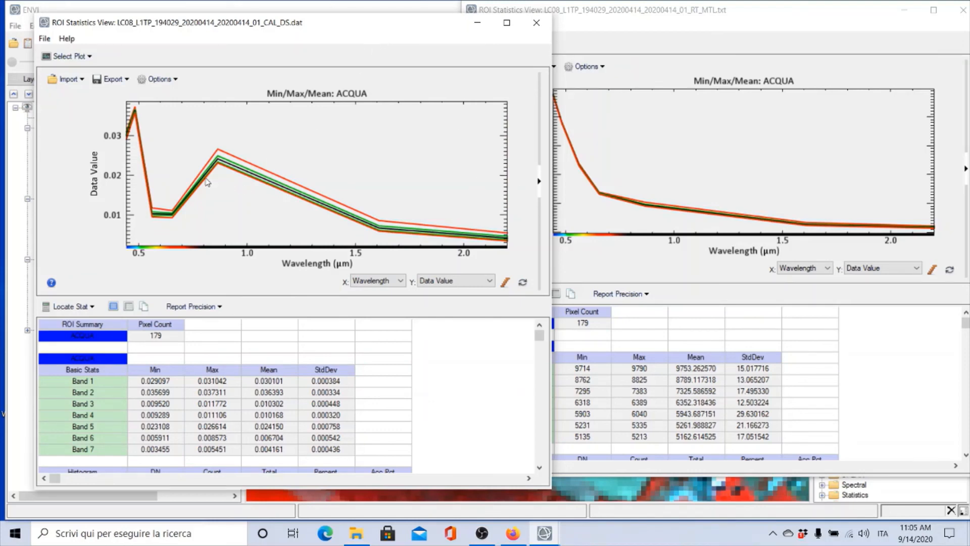
- Close both ACQUA statistics windows and compute the statistics of the VEGETAZIONE ROI on the original MultiSpectral image
click(536, 22)
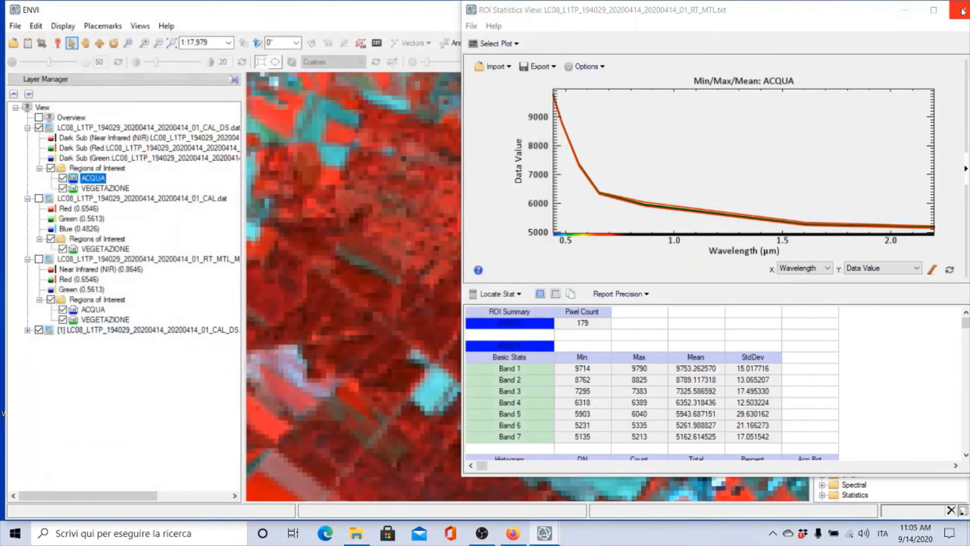
click(962, 9)
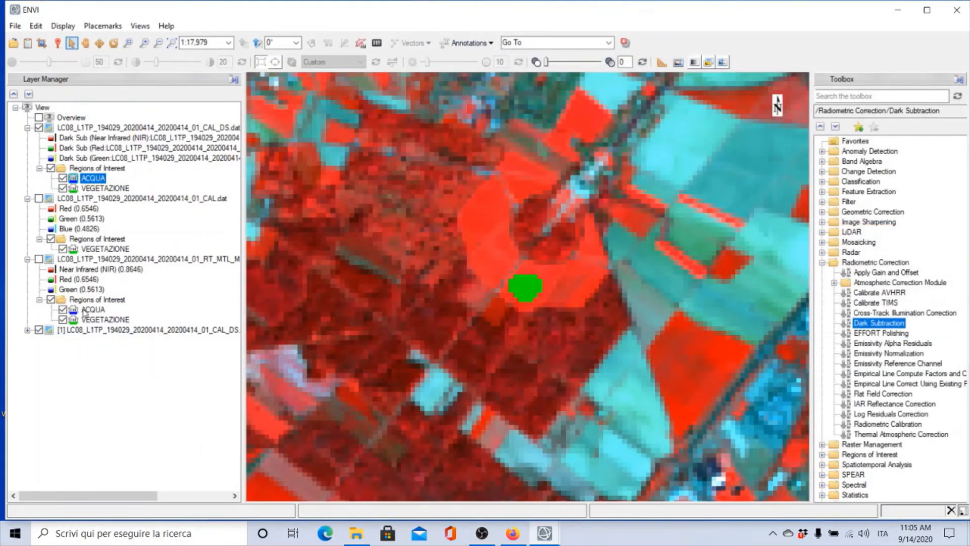
click(79, 322)
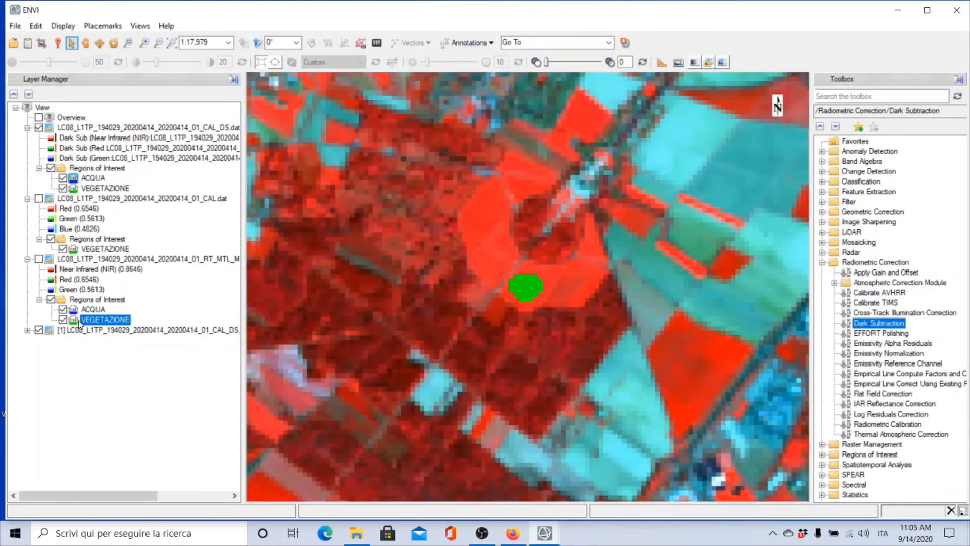
right_click(80, 326)
click(120, 372)
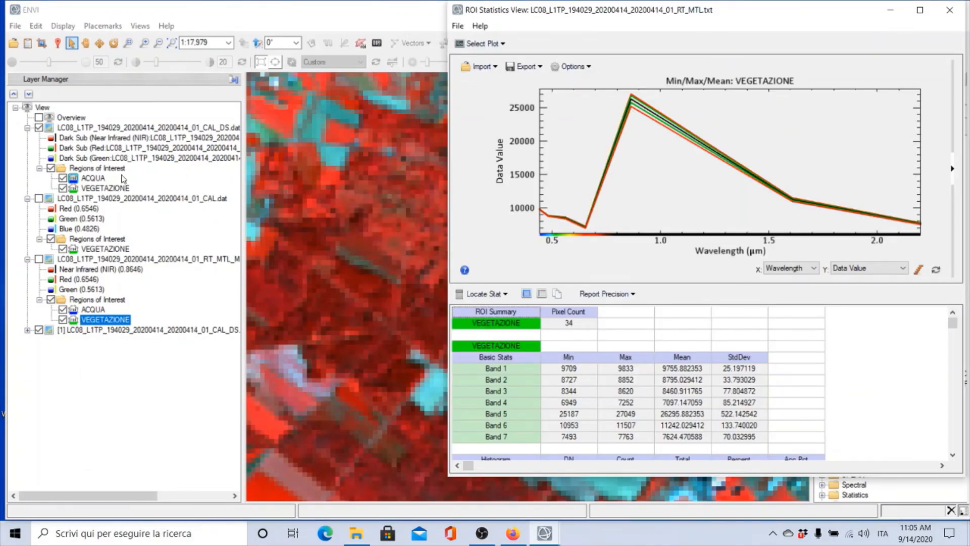
- Compute the VEGETAZIONE ROI statistics on CAL_DS.dat and arrange them beside those of the original image for comparison
right_click(101, 191)
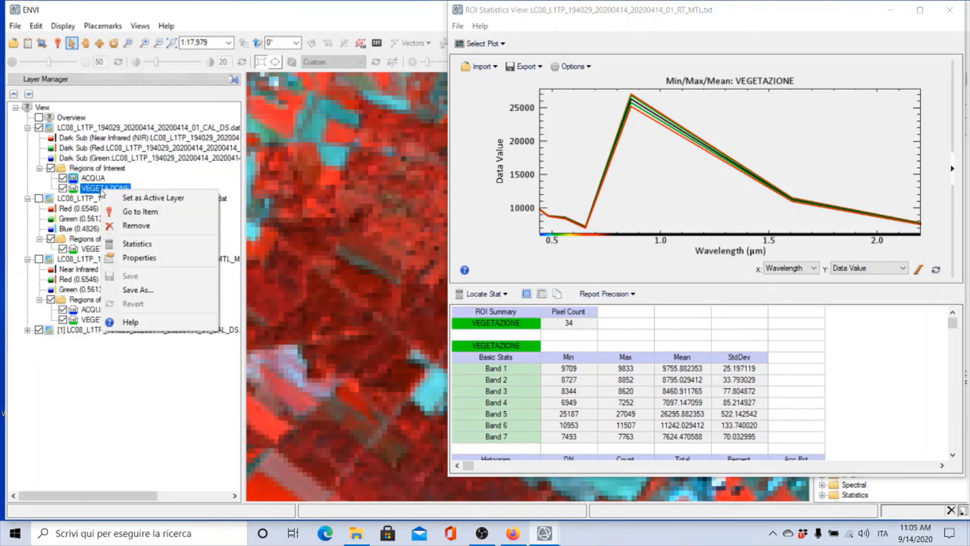
click(130, 247)
drag(637, 12, 191, 18)
click(626, 14)
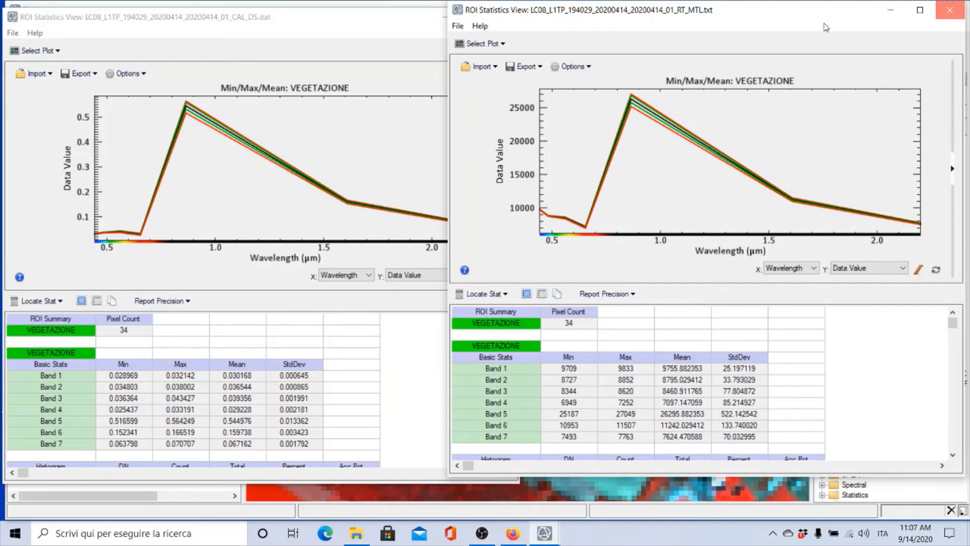
- Close both VEGETAZIONE statistics windows and begin exiting the program
click(950, 11)
click(511, 19)
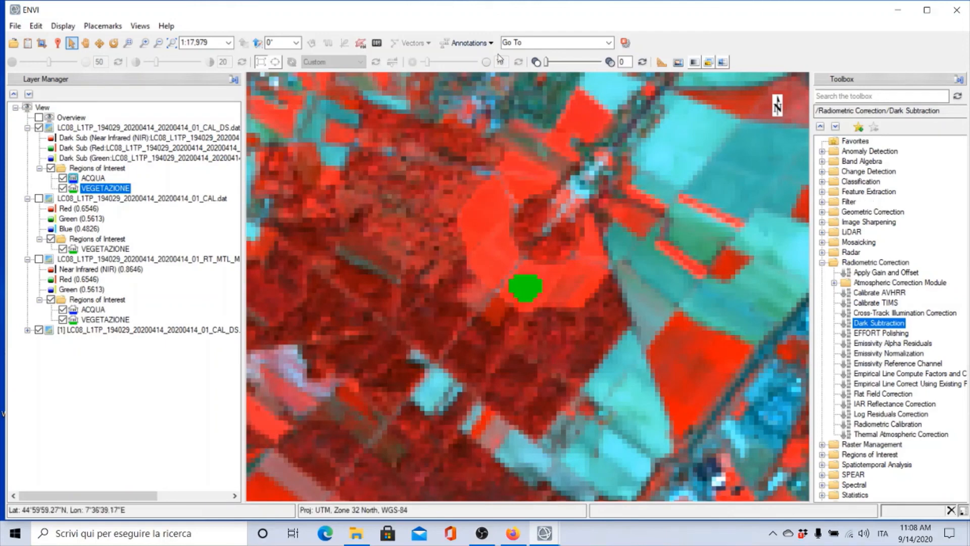
click(15, 27)
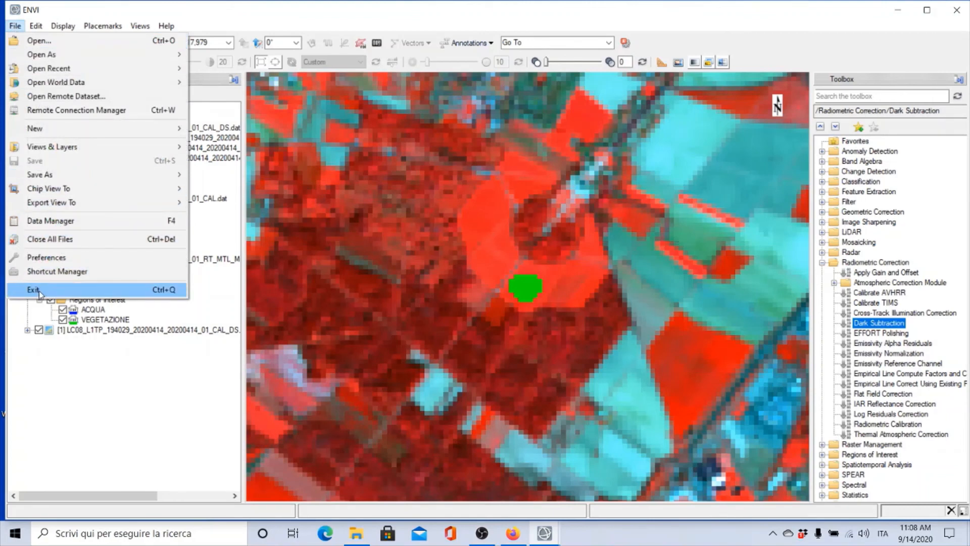